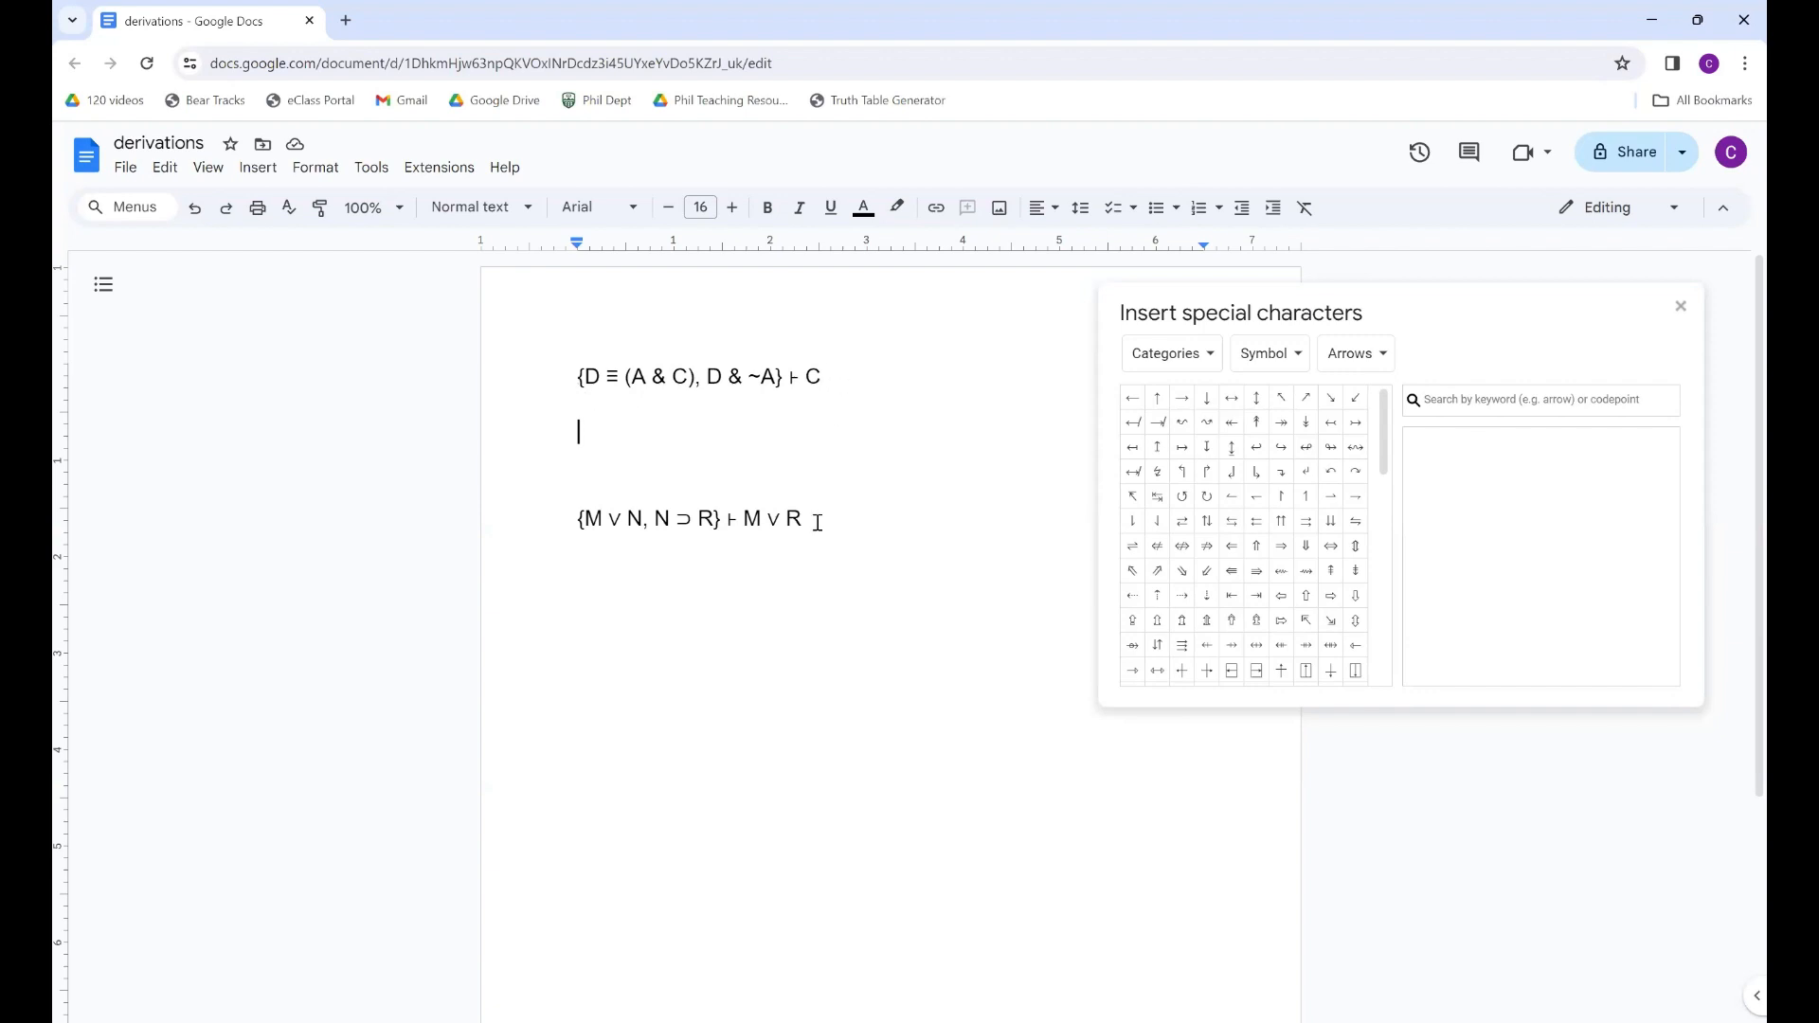
{"action": "left_click", "coordinate": [783, 378]}
{"action": "left_click_drag", "start_coordinate": [574, 377], "coordinate": [792, 380]}
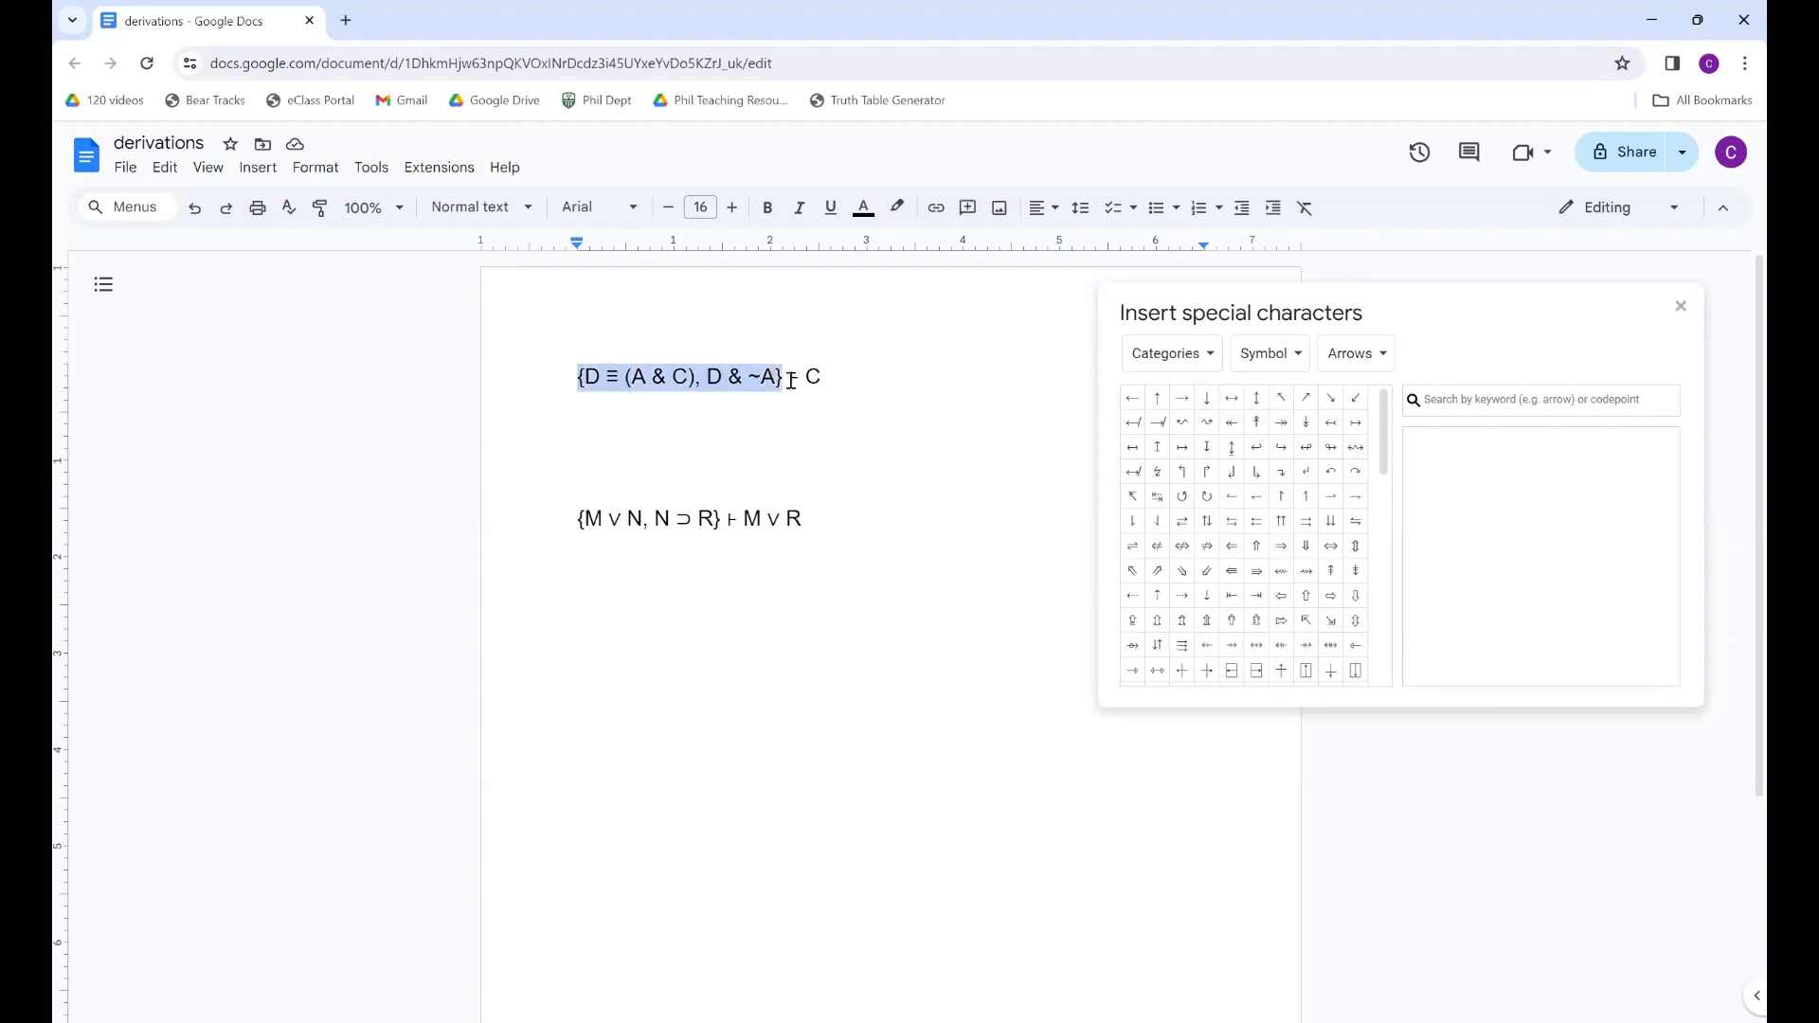
{"action": "left_click", "coordinate": [784, 377]}
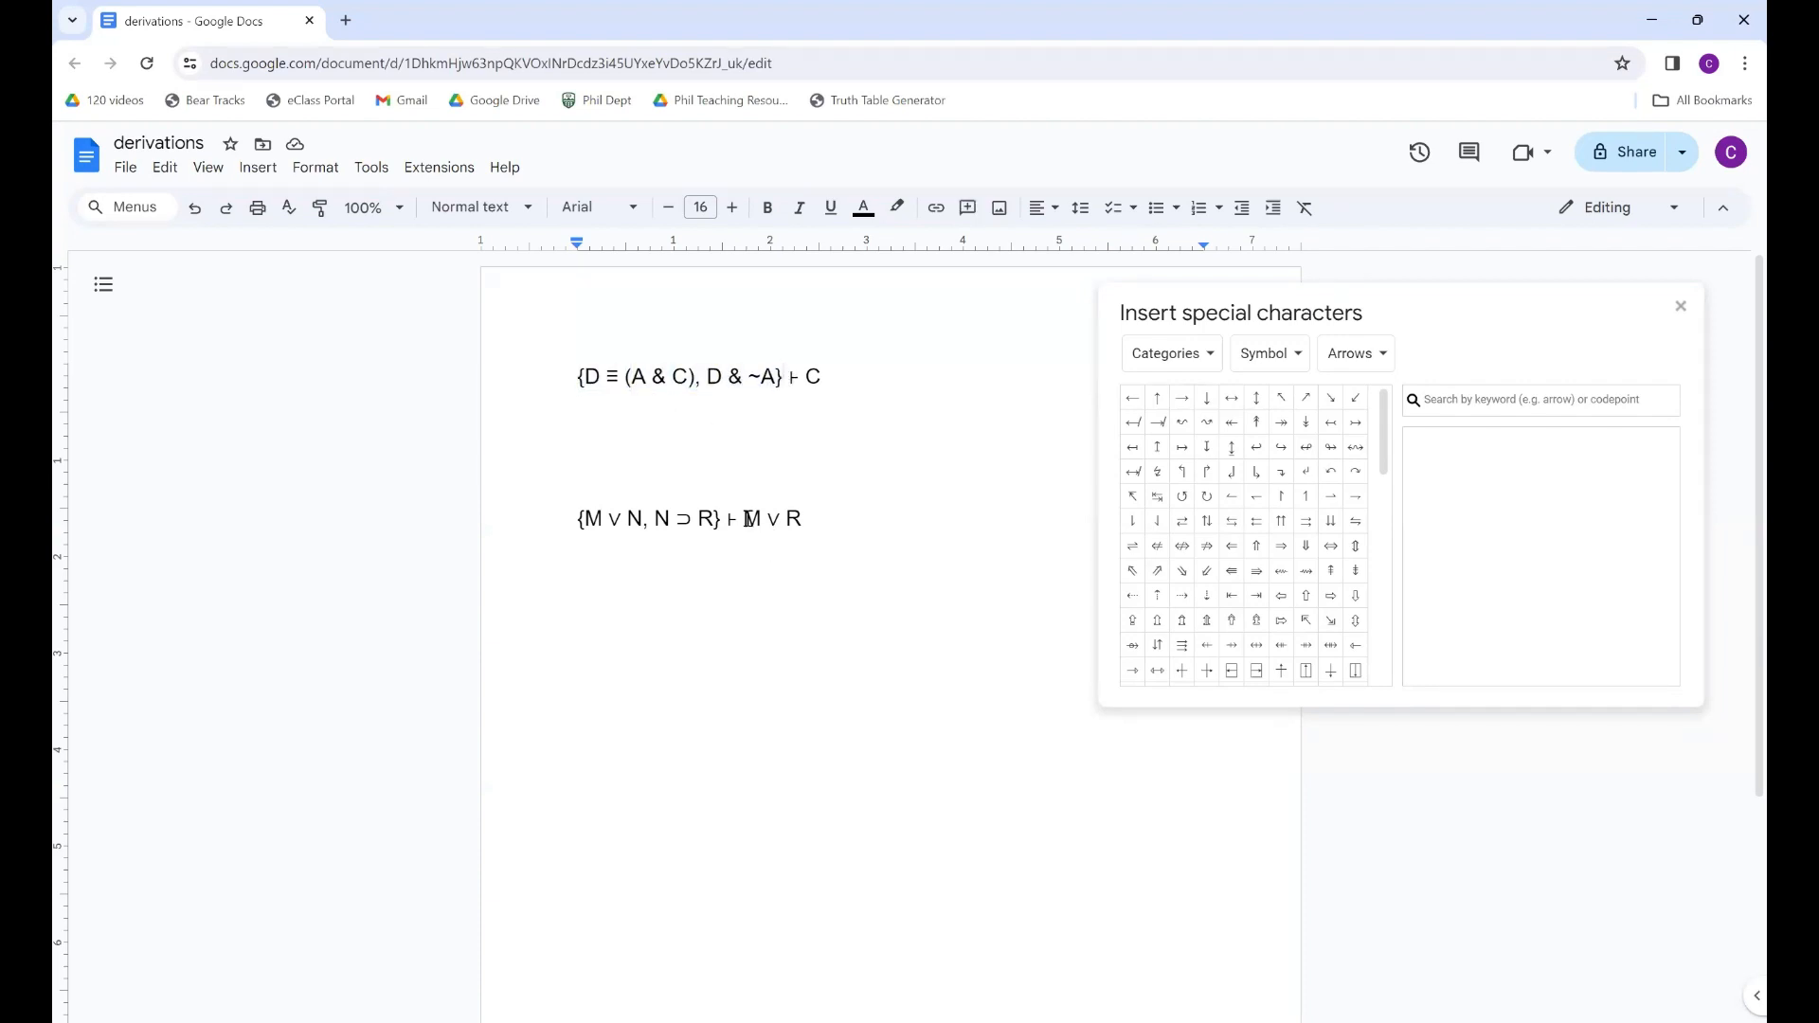
{"action": "left_click", "coordinate": [820, 380]}
{"action": "left_click", "coordinate": [787, 377]}
{"action": "left_click_drag", "start_coordinate": [743, 521], "coordinate": [812, 521]}
{"action": "left_click", "coordinate": [812, 521]}
{"action": "key", "text": "Return"}
- Insert a table with three columns and five rows on the blank line below the first sequent
{"action": "left_click", "coordinate": [595, 417]}
{"action": "double_click", "coordinate": [594, 424]}
{"action": "left_click", "coordinate": [581, 426]}
{"action": "left_click", "coordinate": [263, 176]}
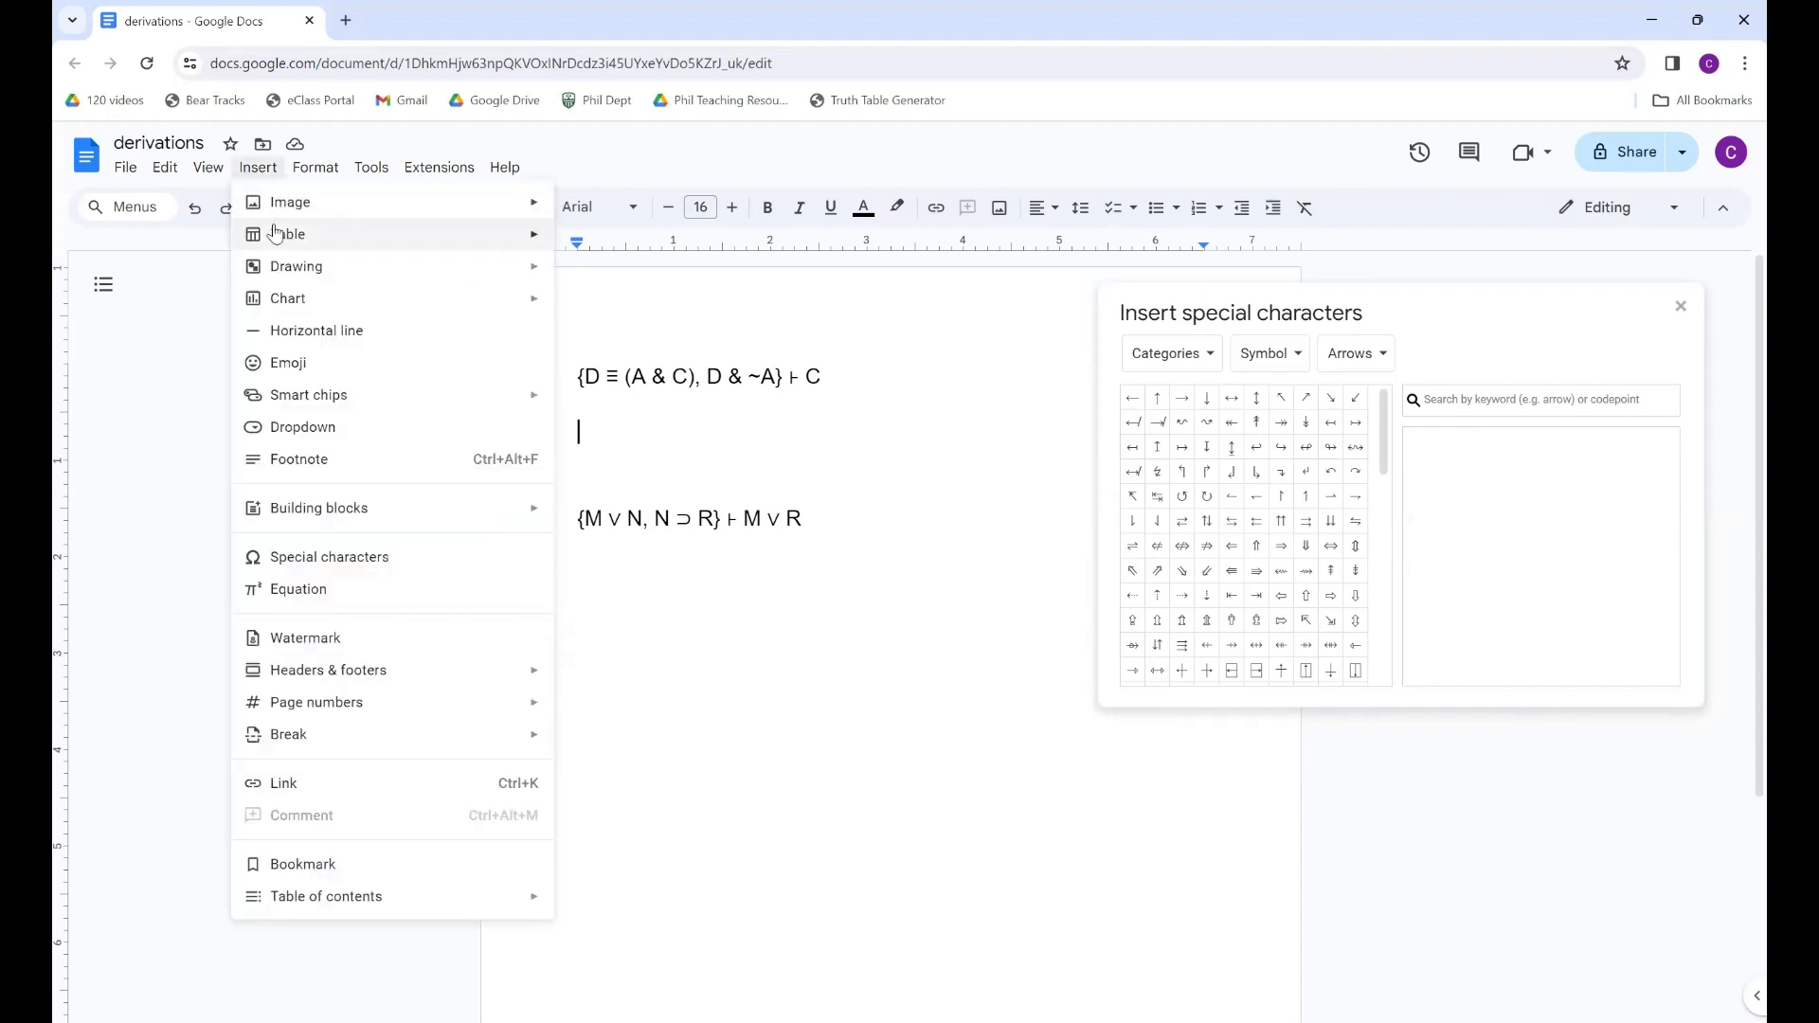
{"action": "mouse_move", "coordinate": [531, 239]}
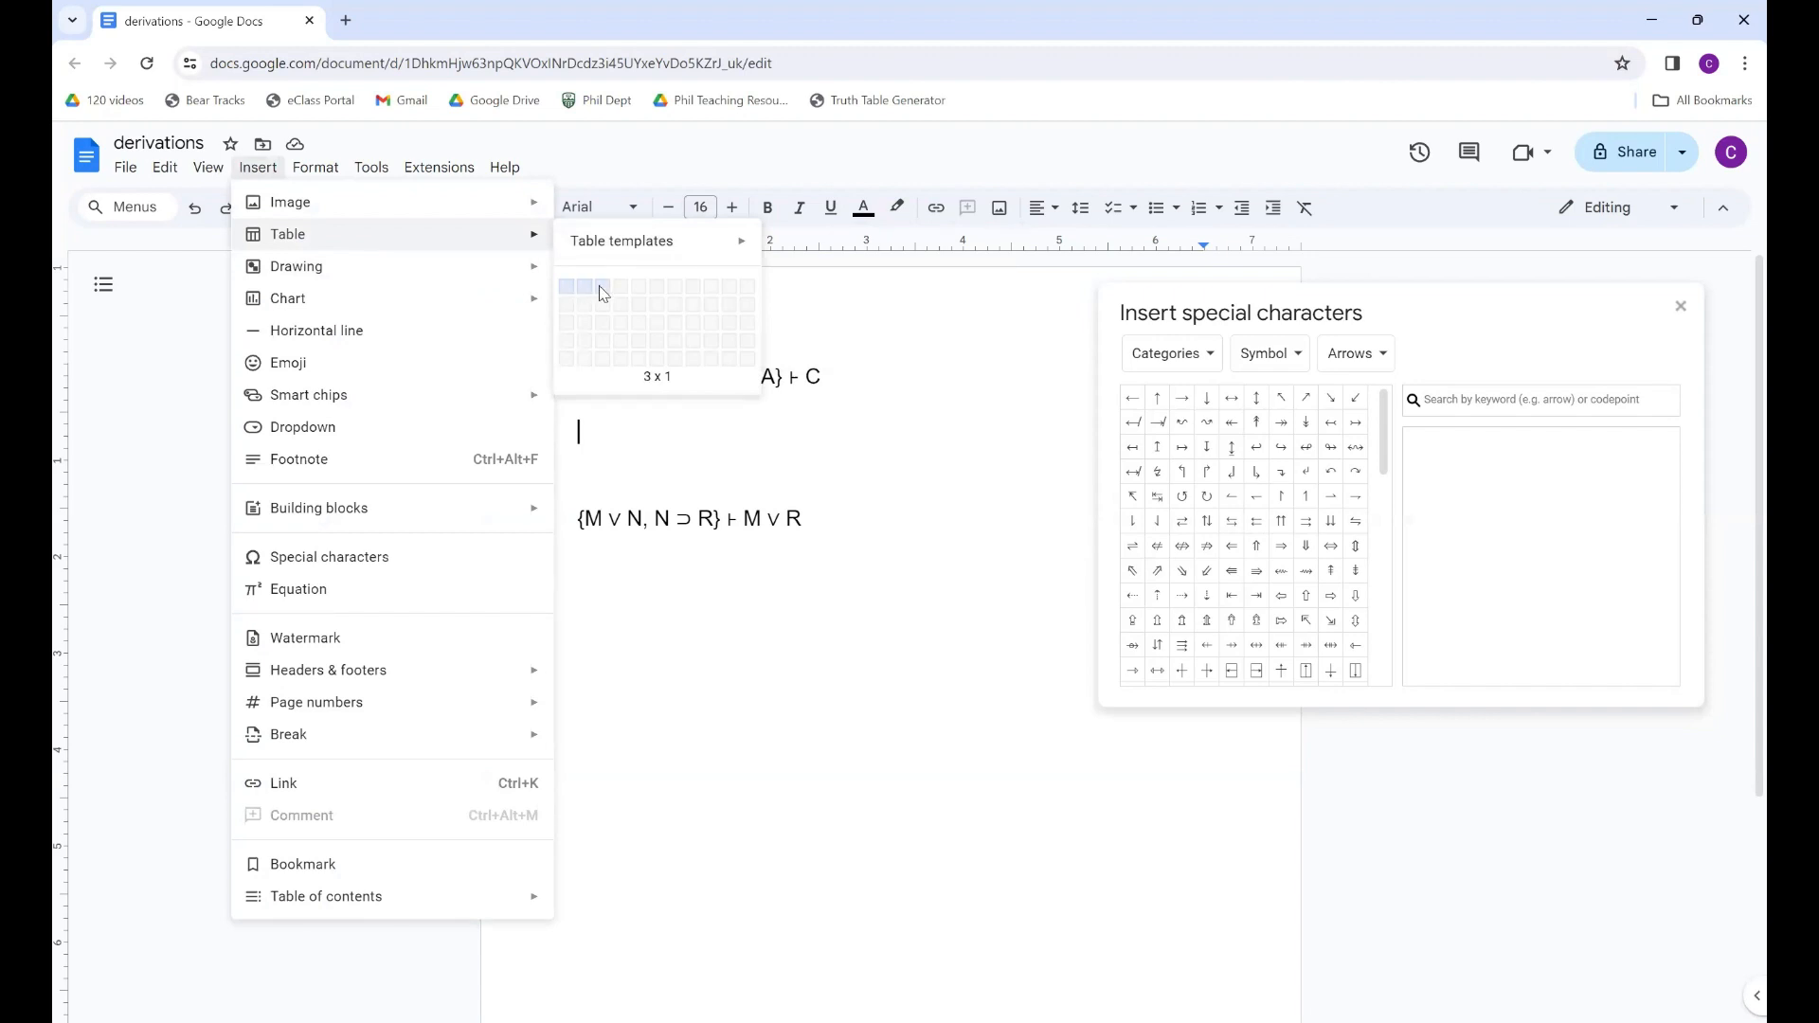
{"action": "left_click", "coordinate": [603, 356]}
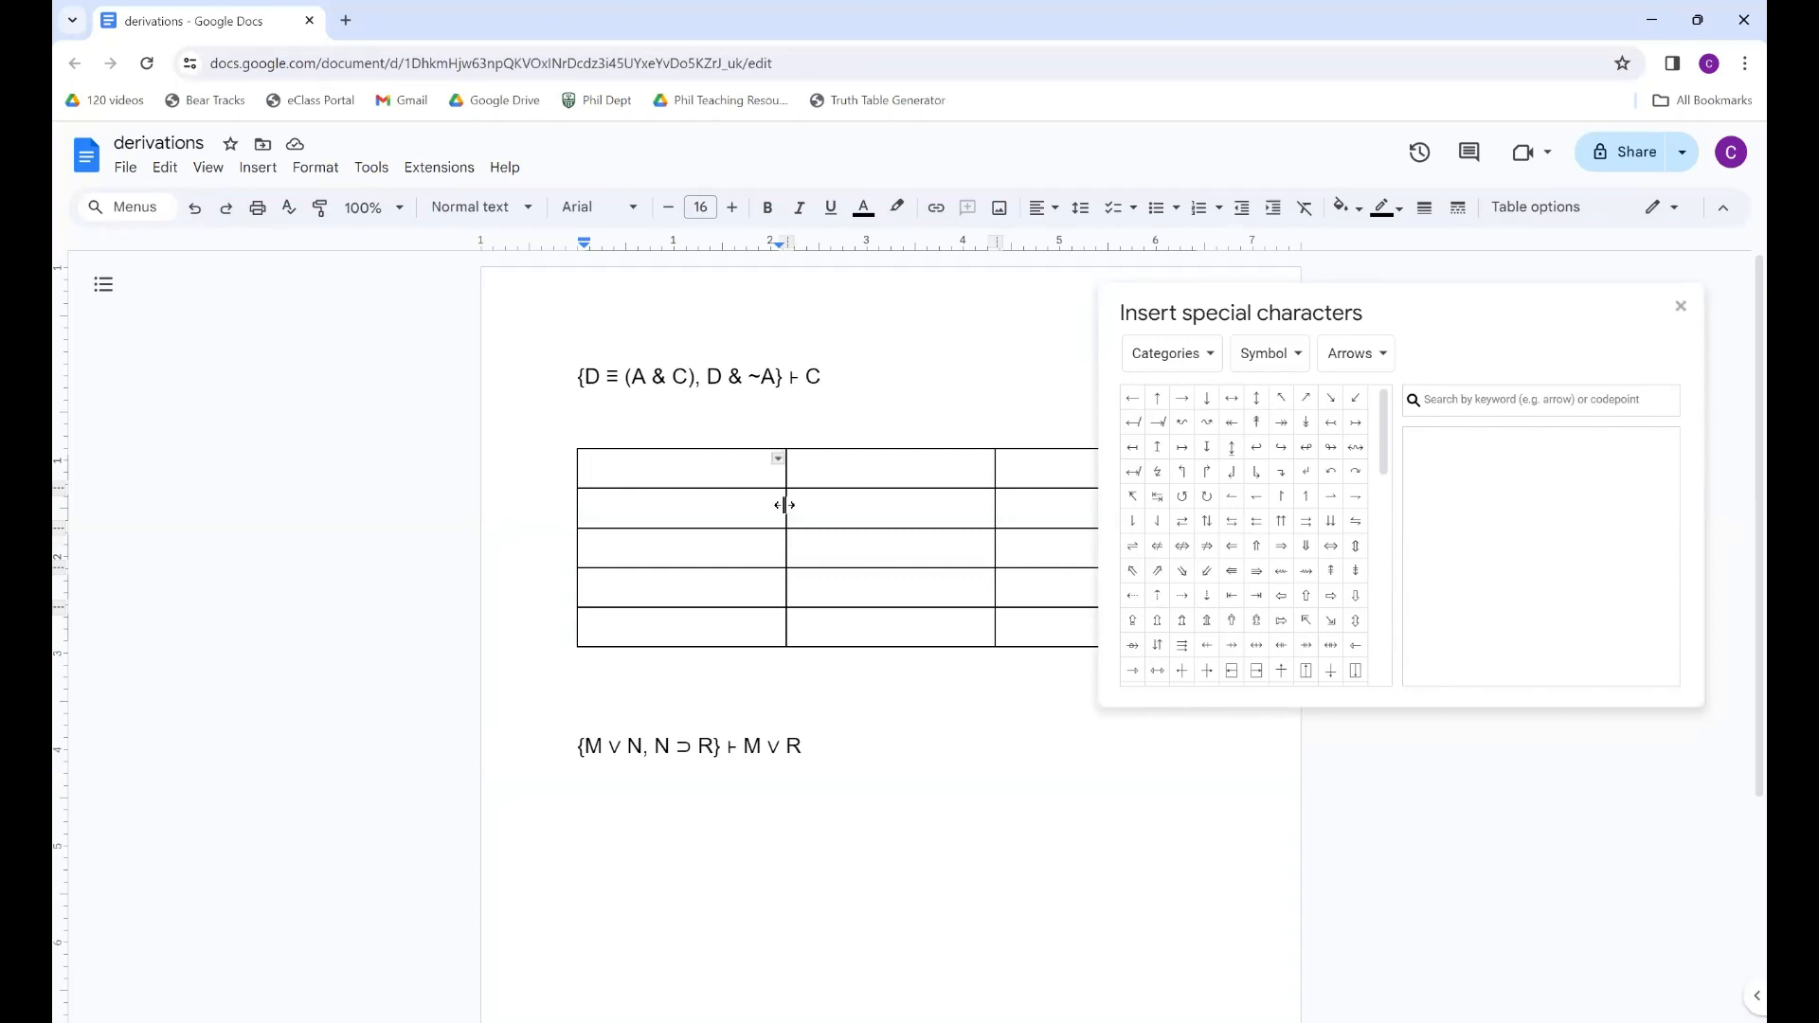
- Narrow all three table columns, leaving the first just wide enough for line numbers, and move the special characters dialog off the table
{"action": "left_click_drag", "start_coordinate": [782, 504], "coordinate": [631, 508]}
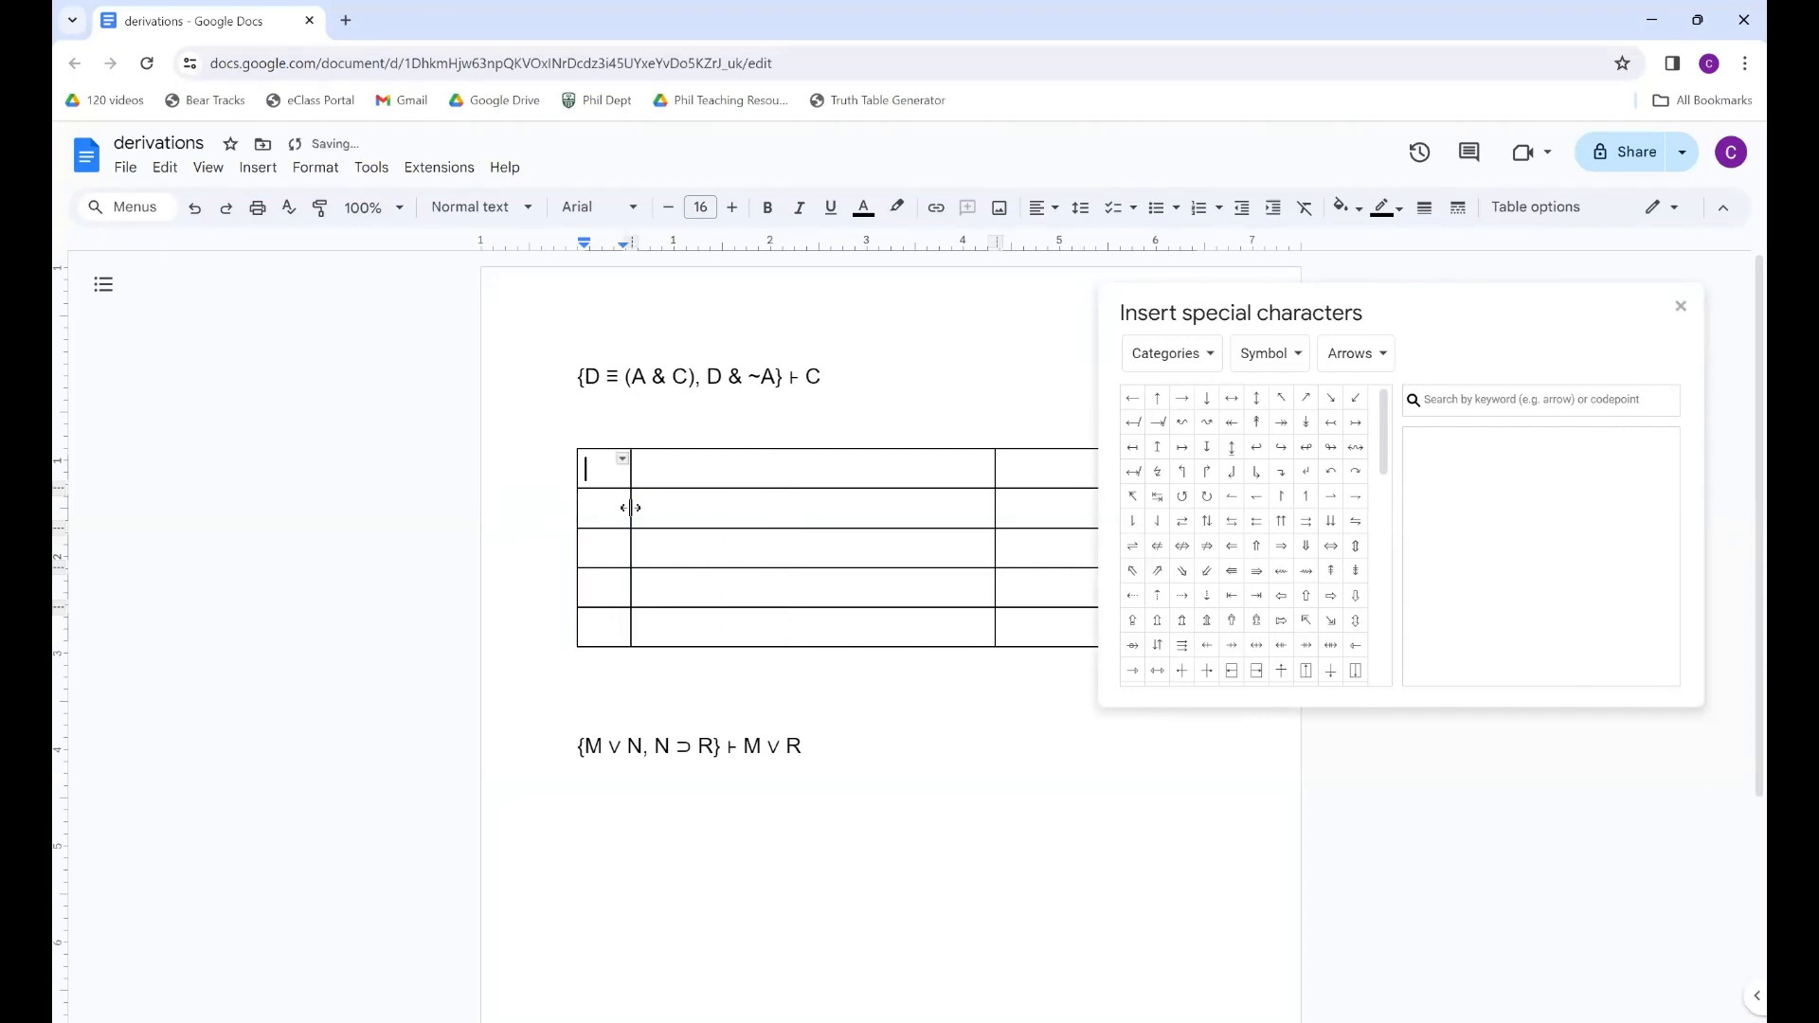
{"action": "left_click_drag", "start_coordinate": [994, 505], "coordinate": [815, 508]}
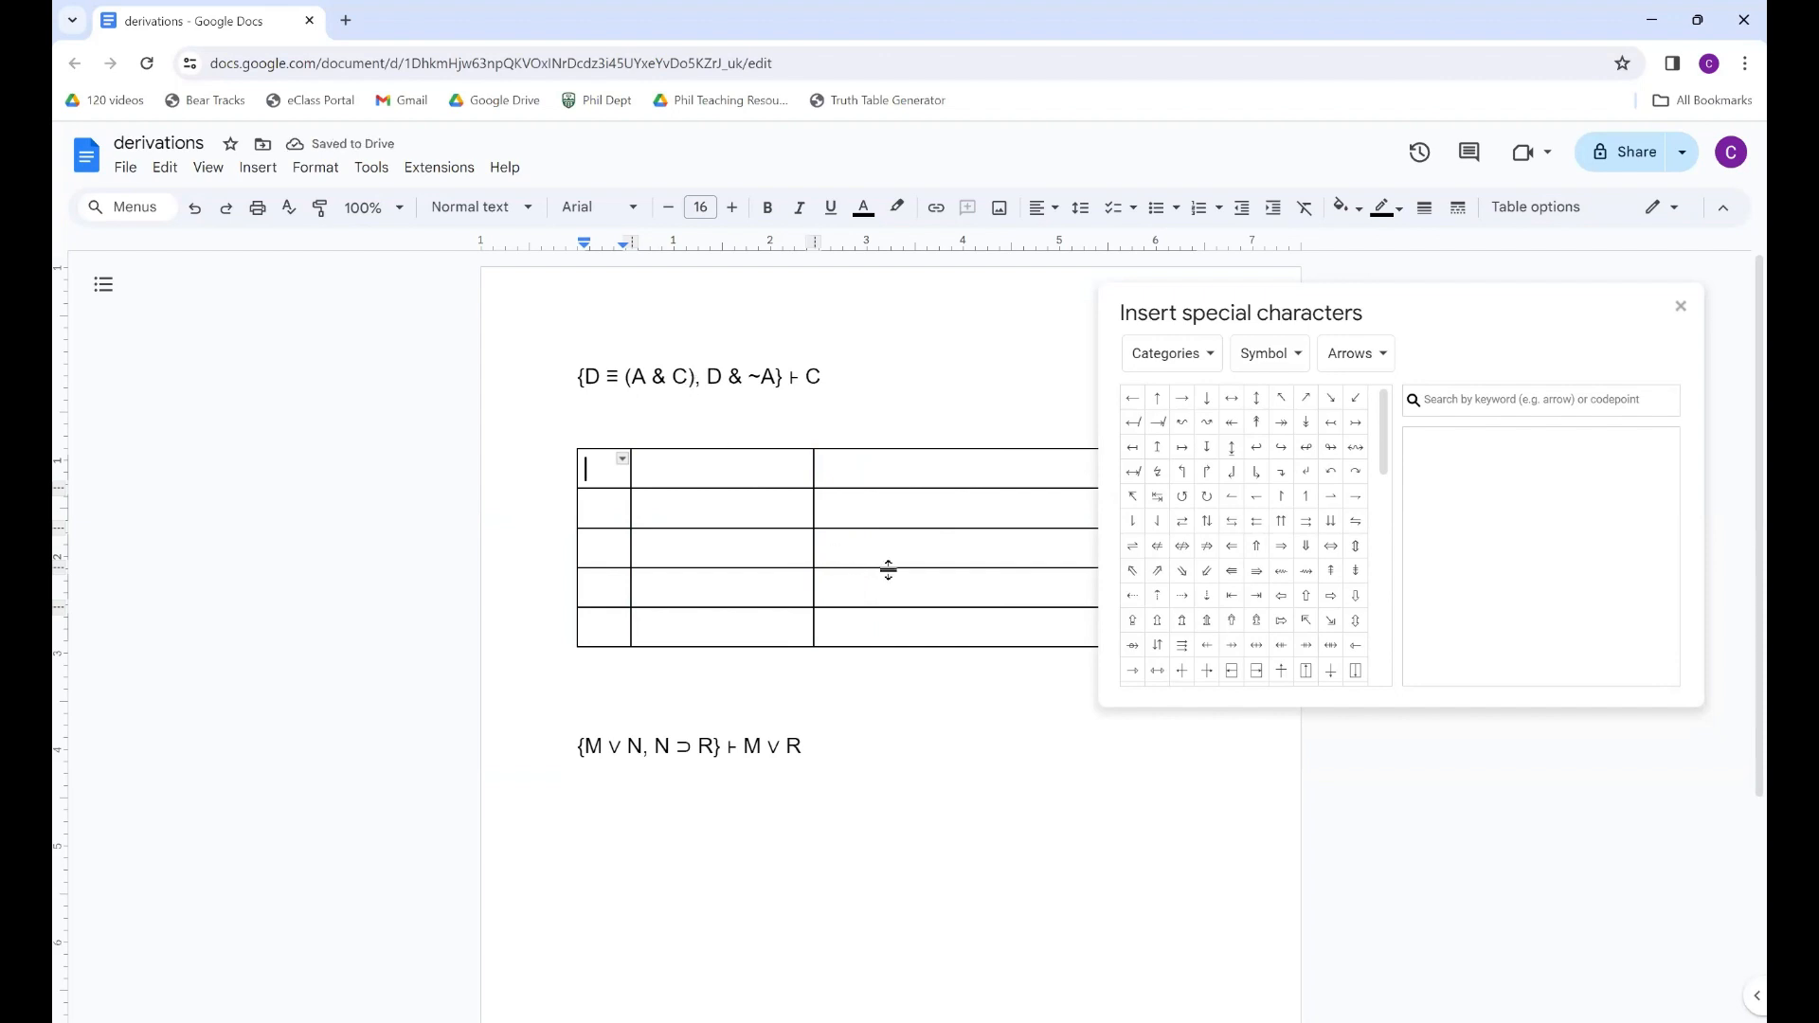
{"action": "left_click_drag", "start_coordinate": [1247, 309], "coordinate": [1274, 202]}
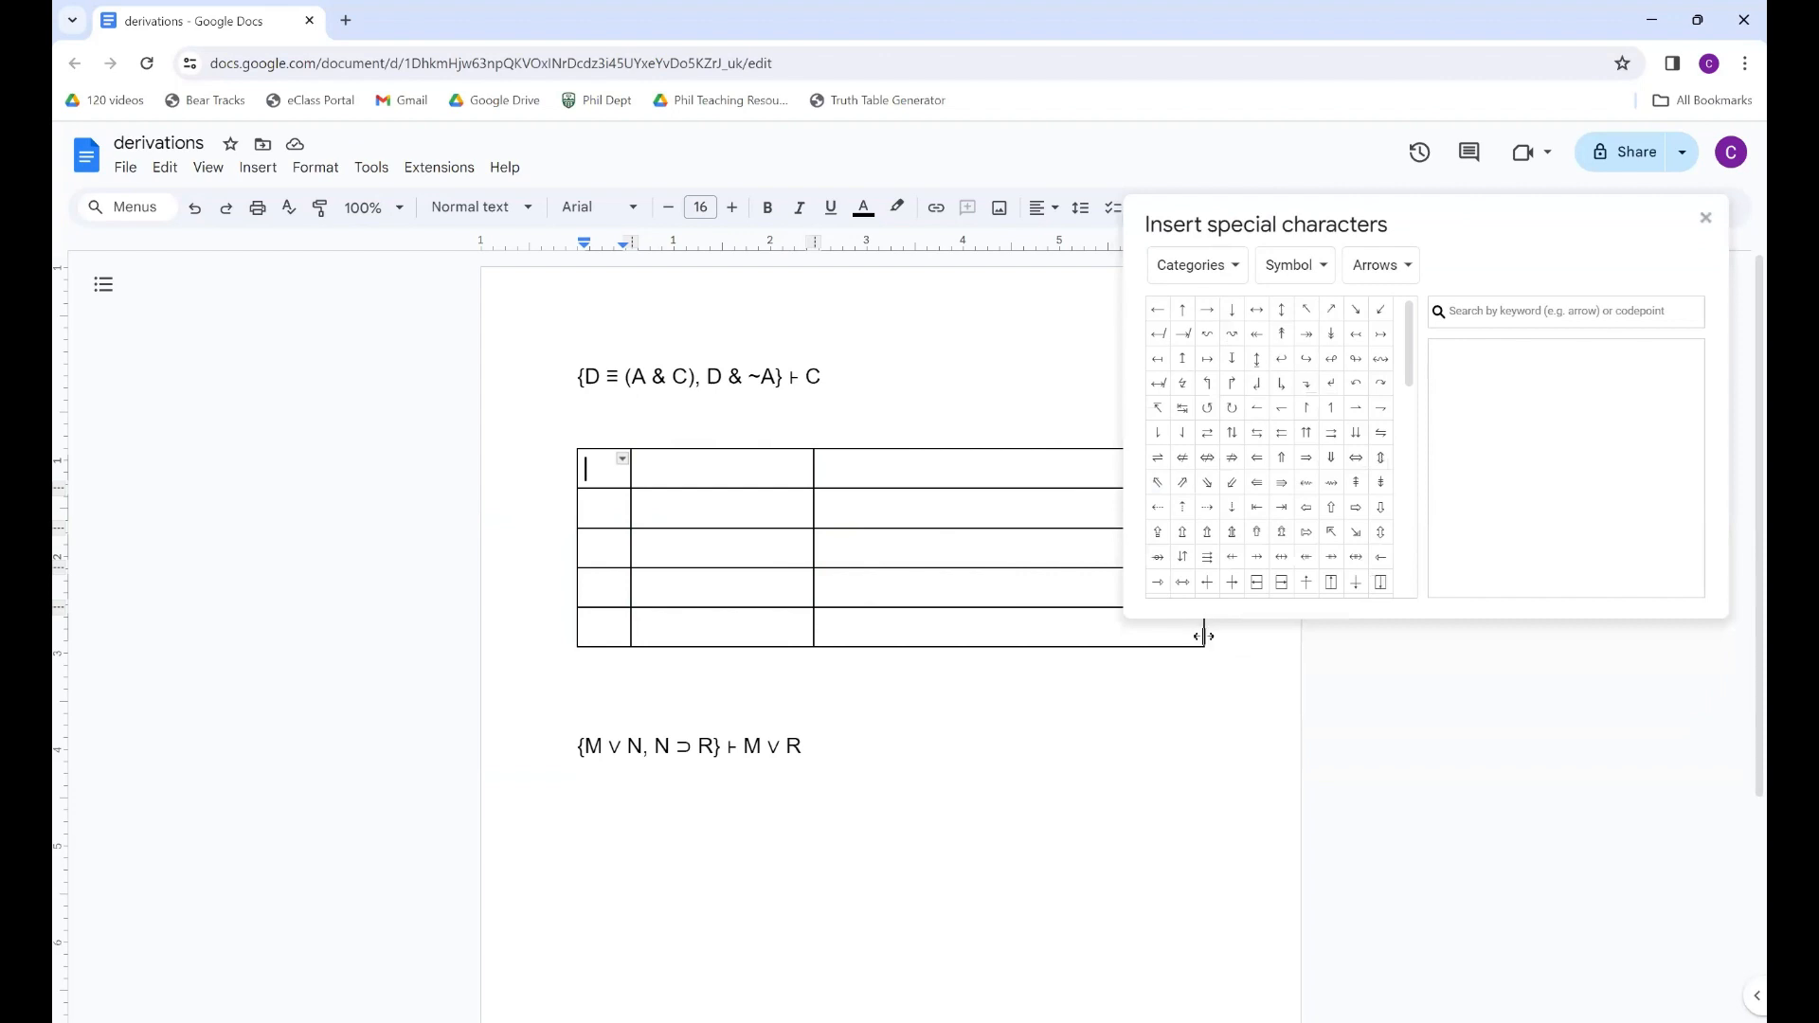
{"action": "left_click_drag", "start_coordinate": [1151, 637], "coordinate": [975, 637]}
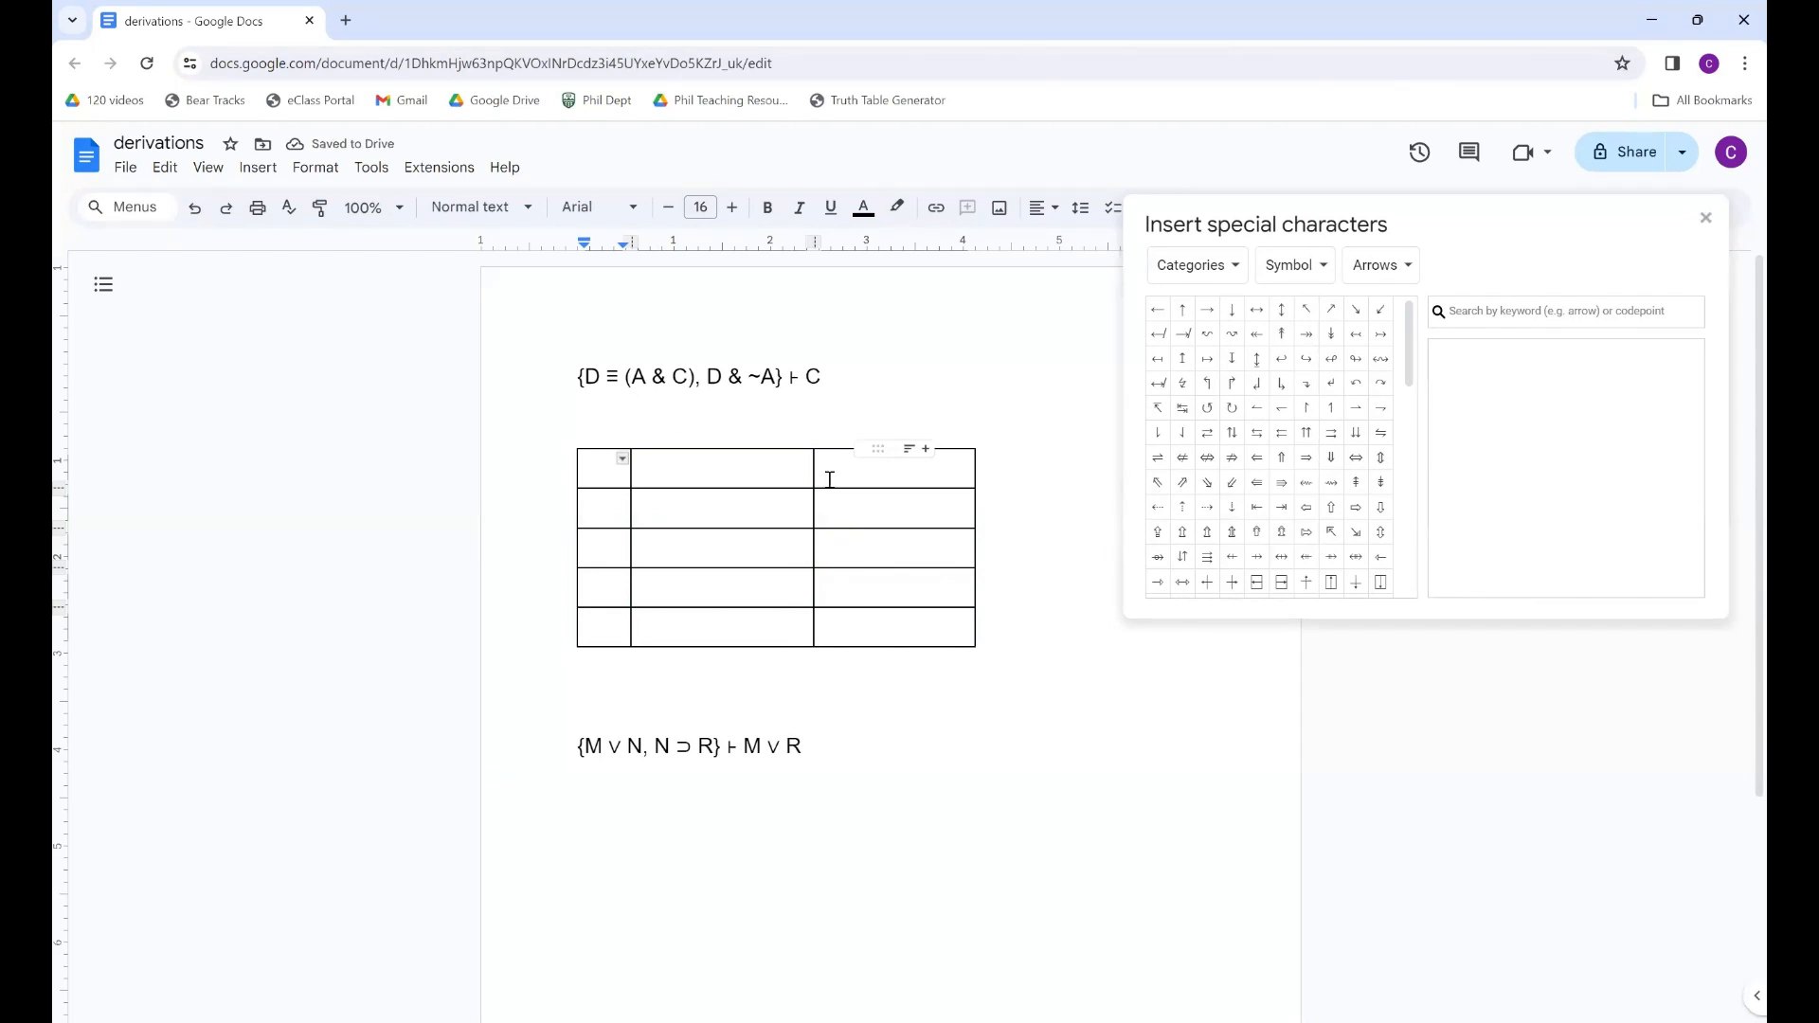
- Fill the first table row with 1., the premise D ≡ (A & C) copied from the sequent, and the justification Assumption
{"action": "type", "text": "1."}
{"action": "key", "text": "Tab"}
{"action": "left_click_drag", "start_coordinate": [585, 376], "coordinate": [695, 377]}
{"action": "key", "text": "ctrl+c"}
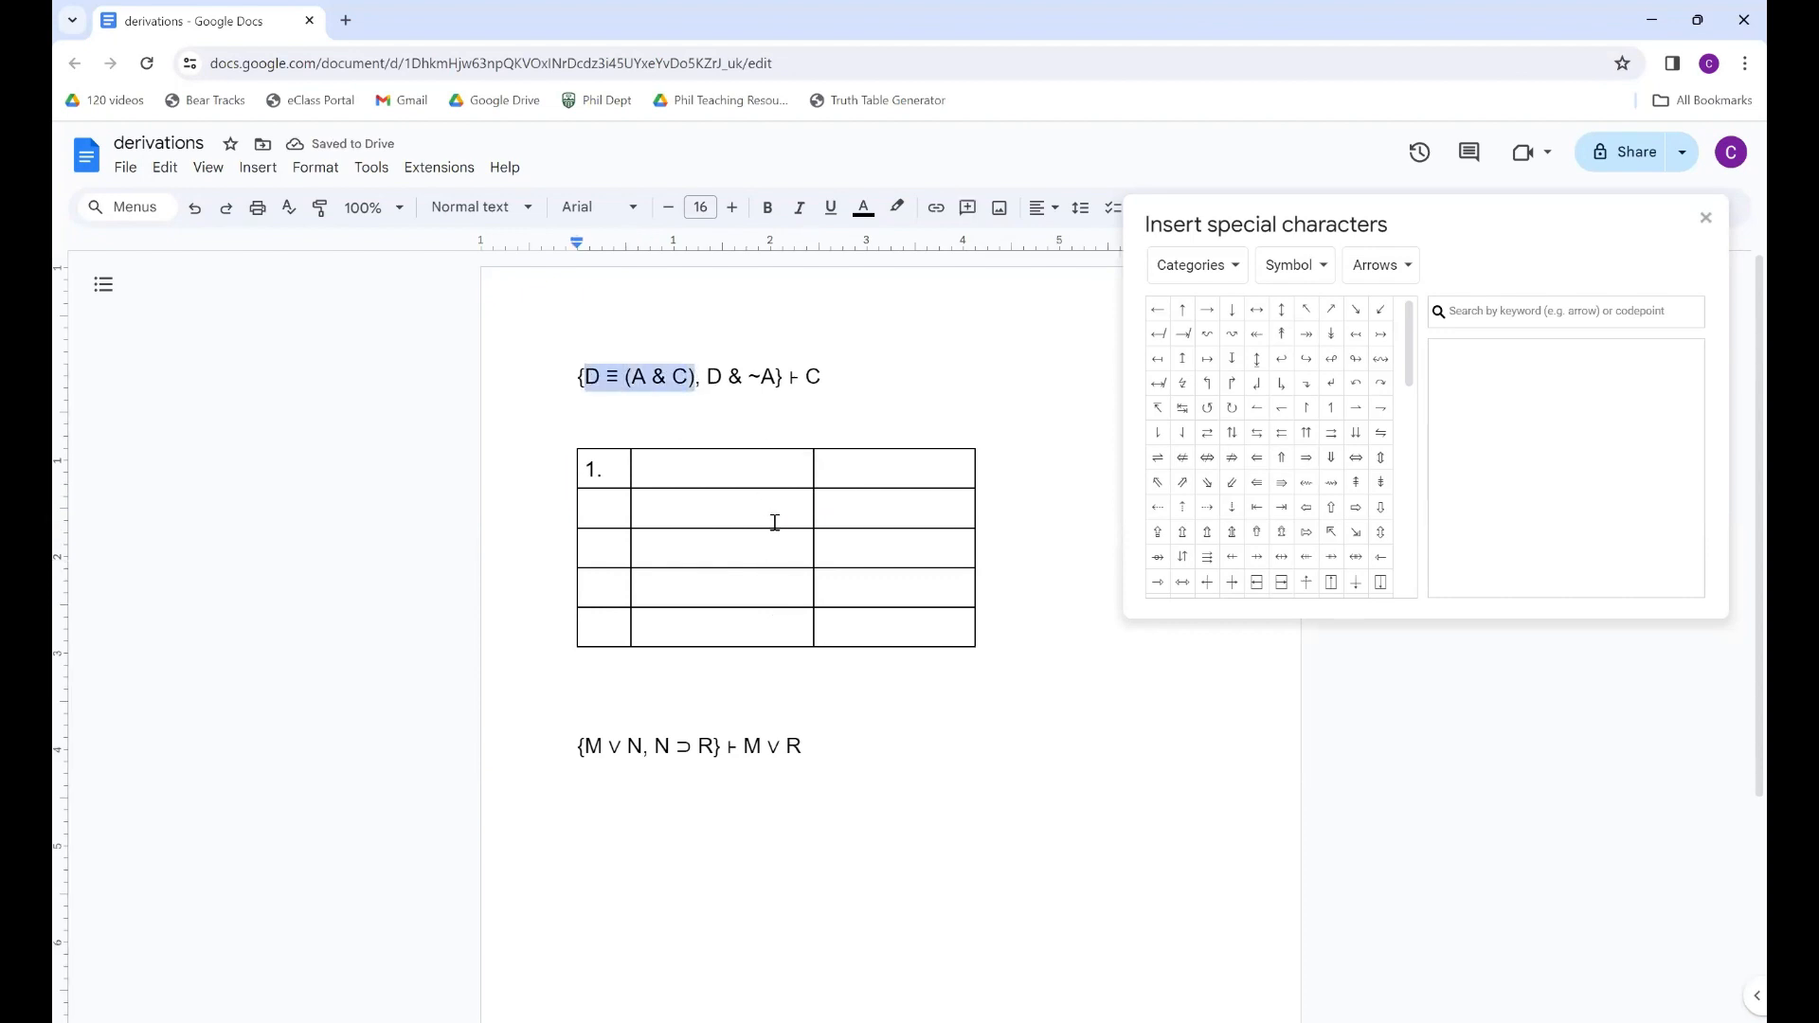
{"action": "double_click", "coordinate": [656, 469]}
{"action": "key", "text": "ctrl+v"}
{"action": "left_click", "coordinate": [849, 475]}
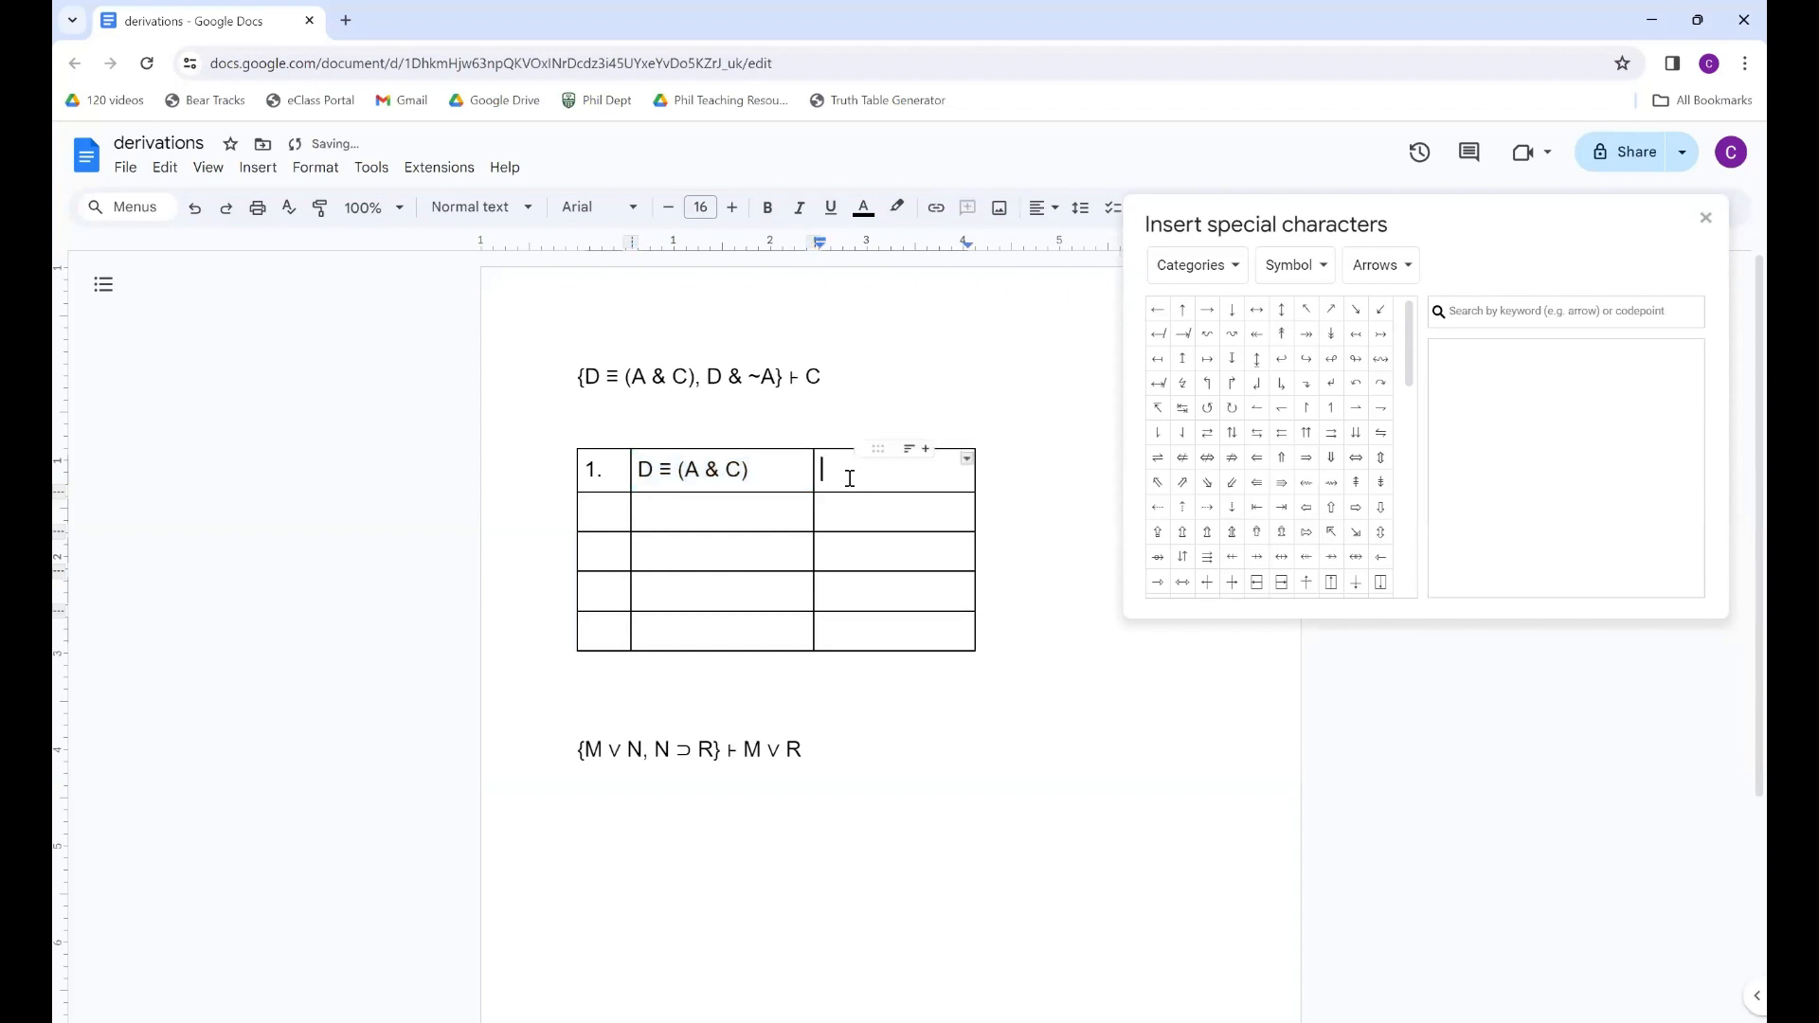
{"action": "type", "text": "Assumption"}
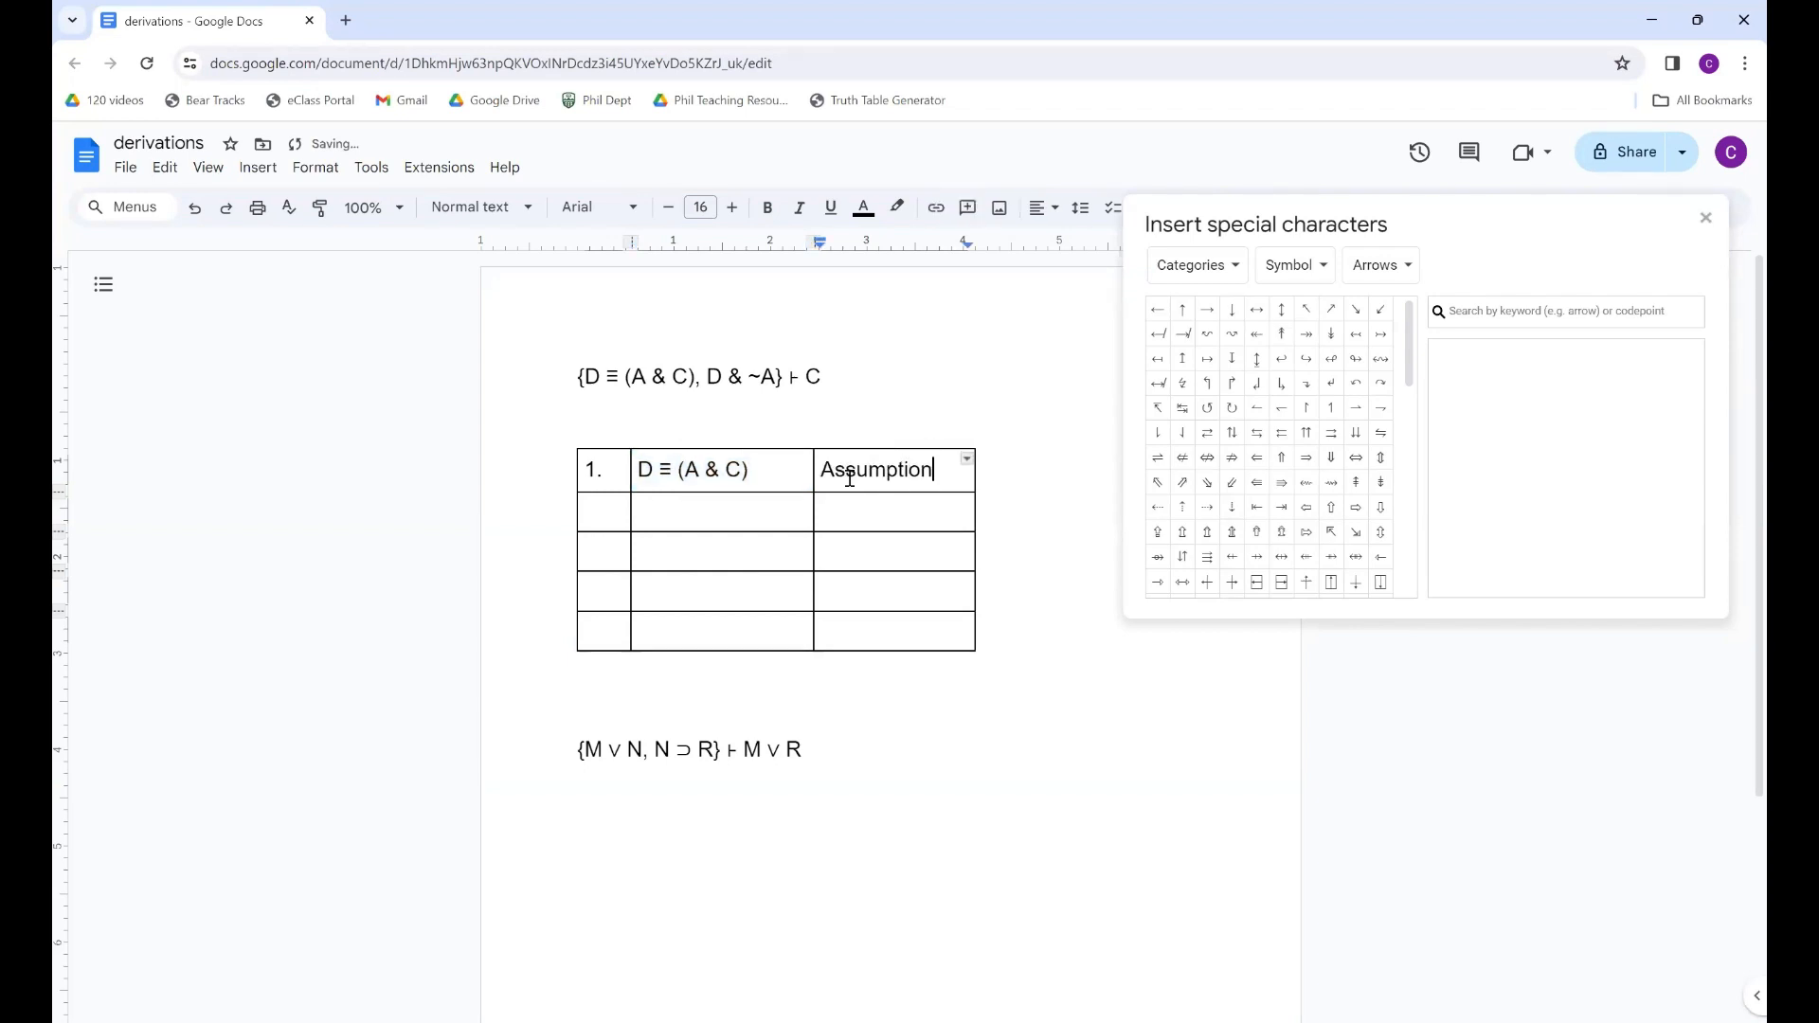
- Fill the second row with 2., the premise D & ~A copied from the sequent, and the justification Assumption
{"action": "left_click", "coordinate": [613, 509]}
{"action": "type", "text": "2."}
{"action": "left_click_drag", "start_coordinate": [705, 377], "coordinate": [775, 377]}
{"action": "key", "text": "ctrl+c"}
{"action": "left_click", "coordinate": [674, 512]}
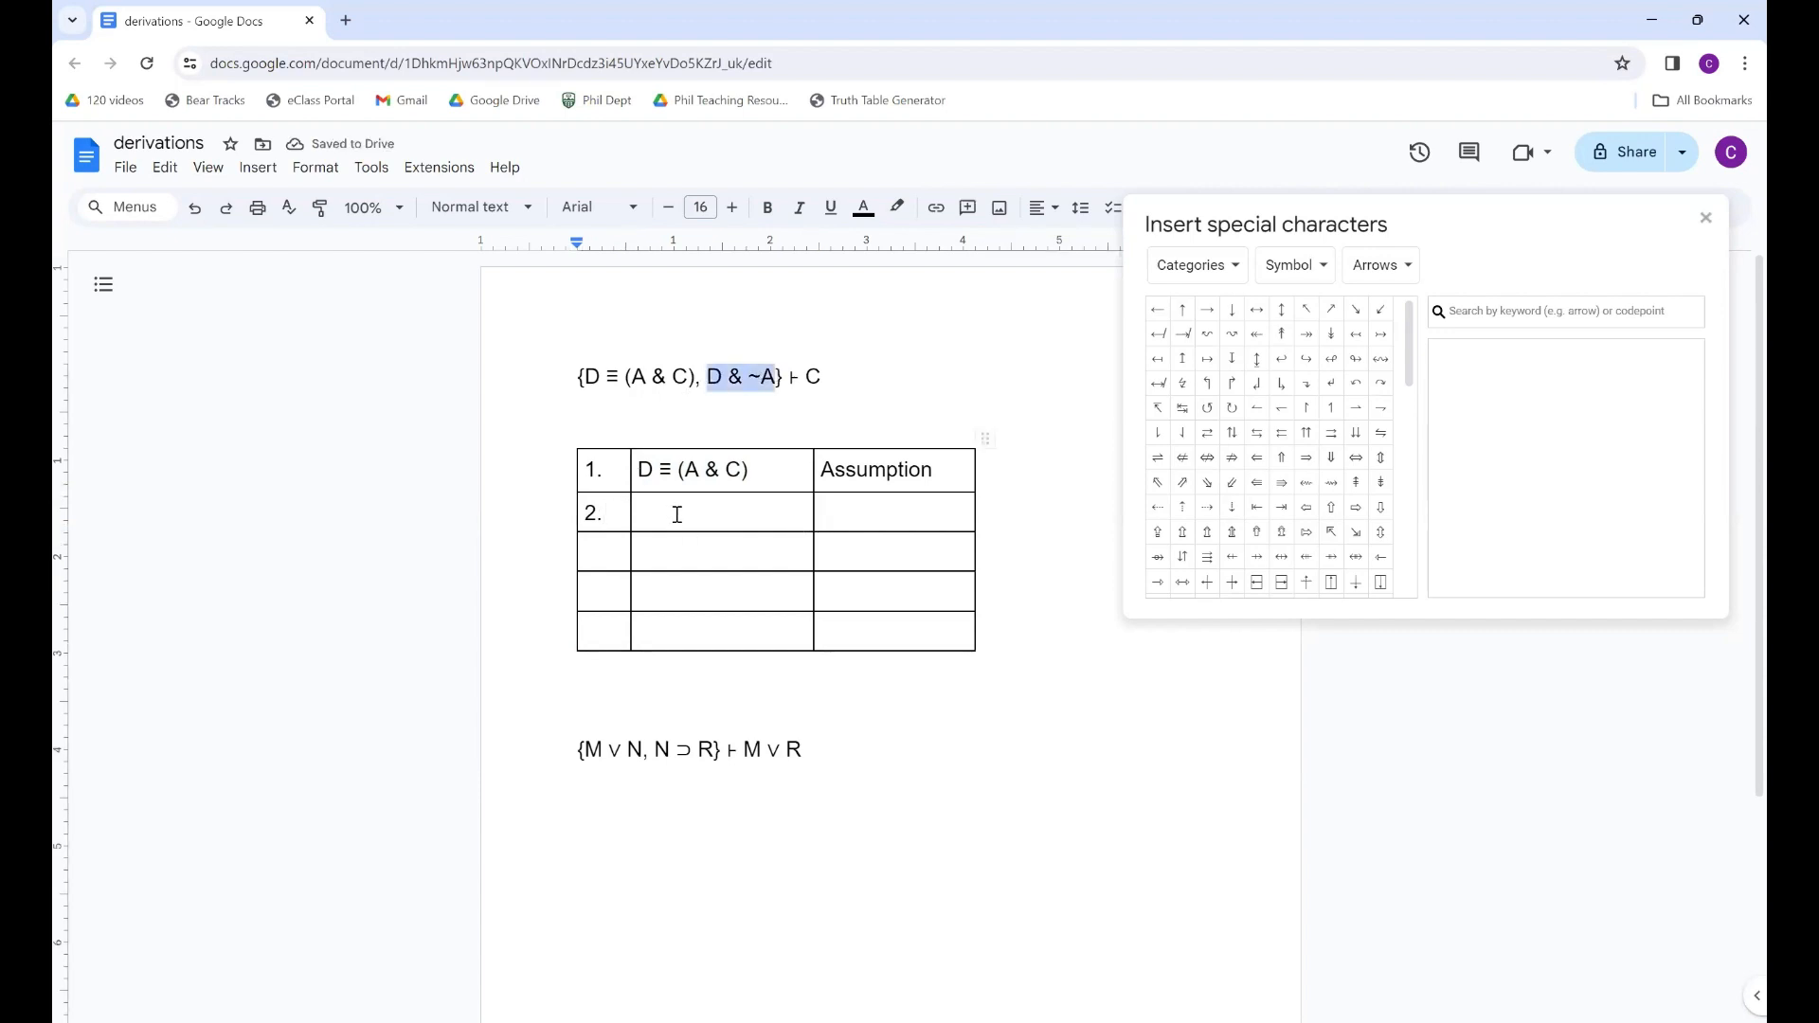
{"action": "key", "text": "ctrl+v"}
{"action": "left_click", "coordinate": [915, 513]}
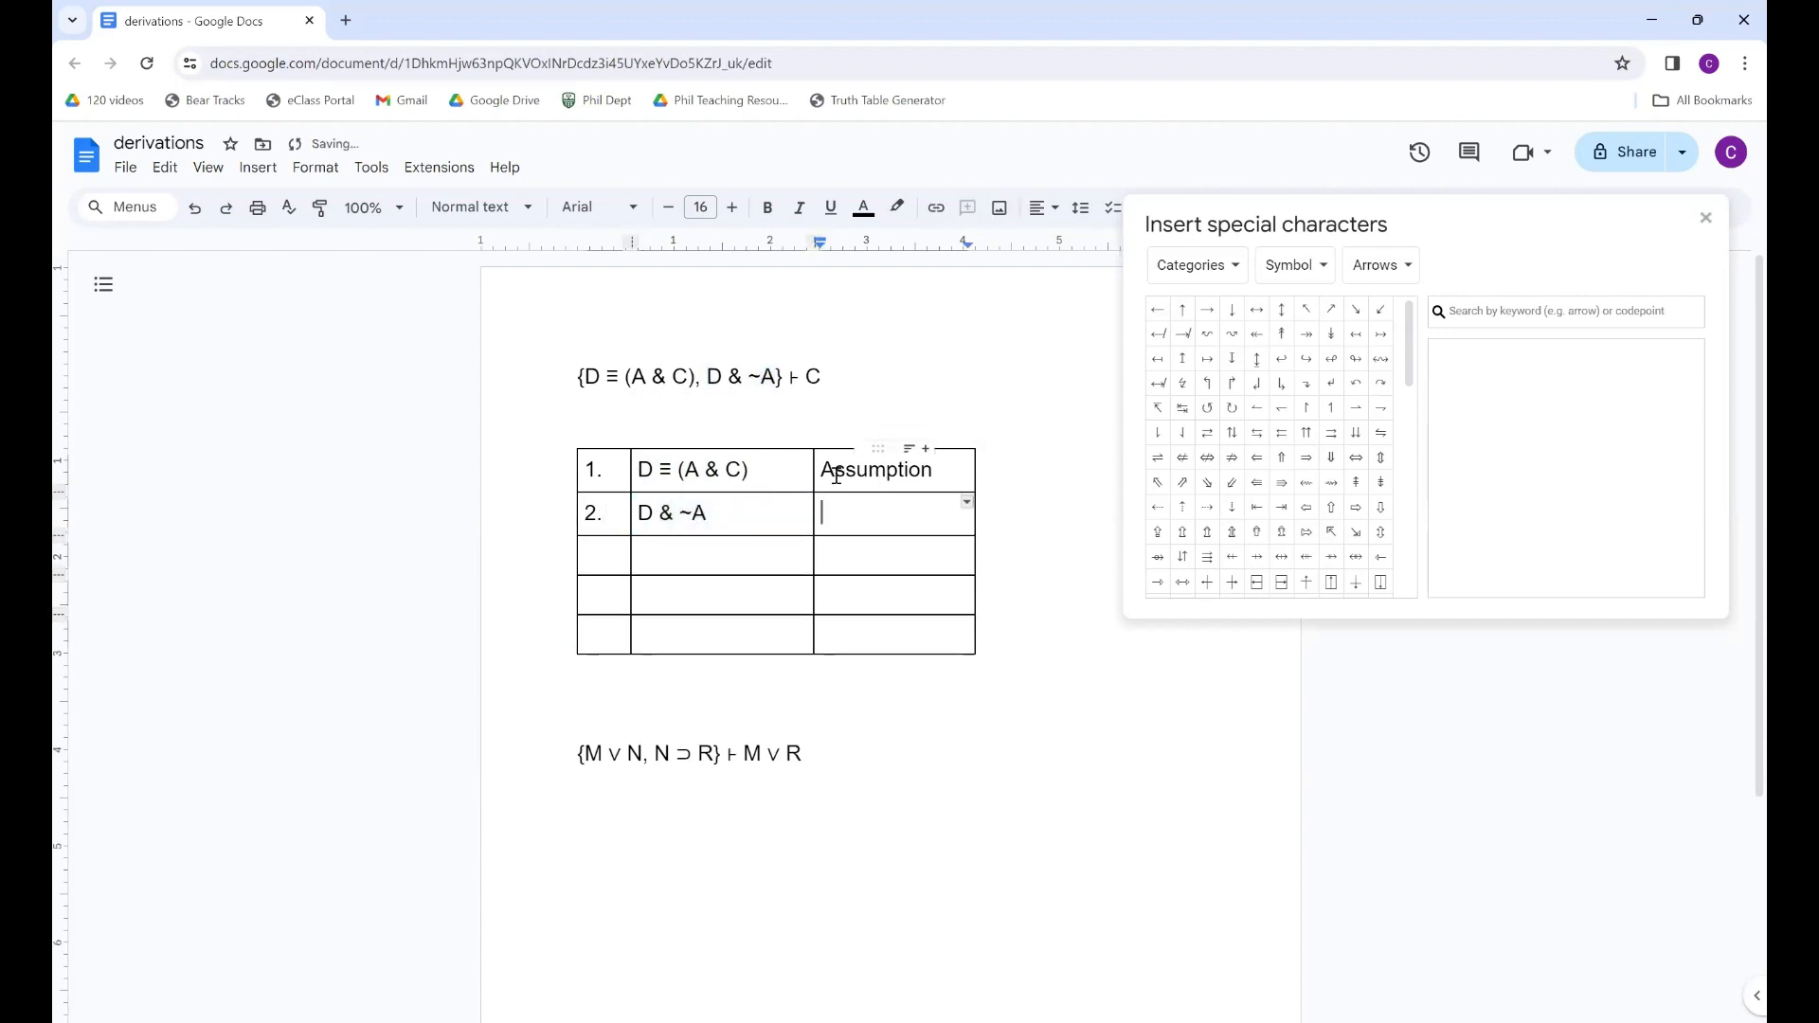
{"action": "double_click", "coordinate": [838, 473]}
{"action": "key", "text": "ctrl+c"}
{"action": "left_click", "coordinate": [841, 514]}
{"action": "key", "text": "ctrl+v"}
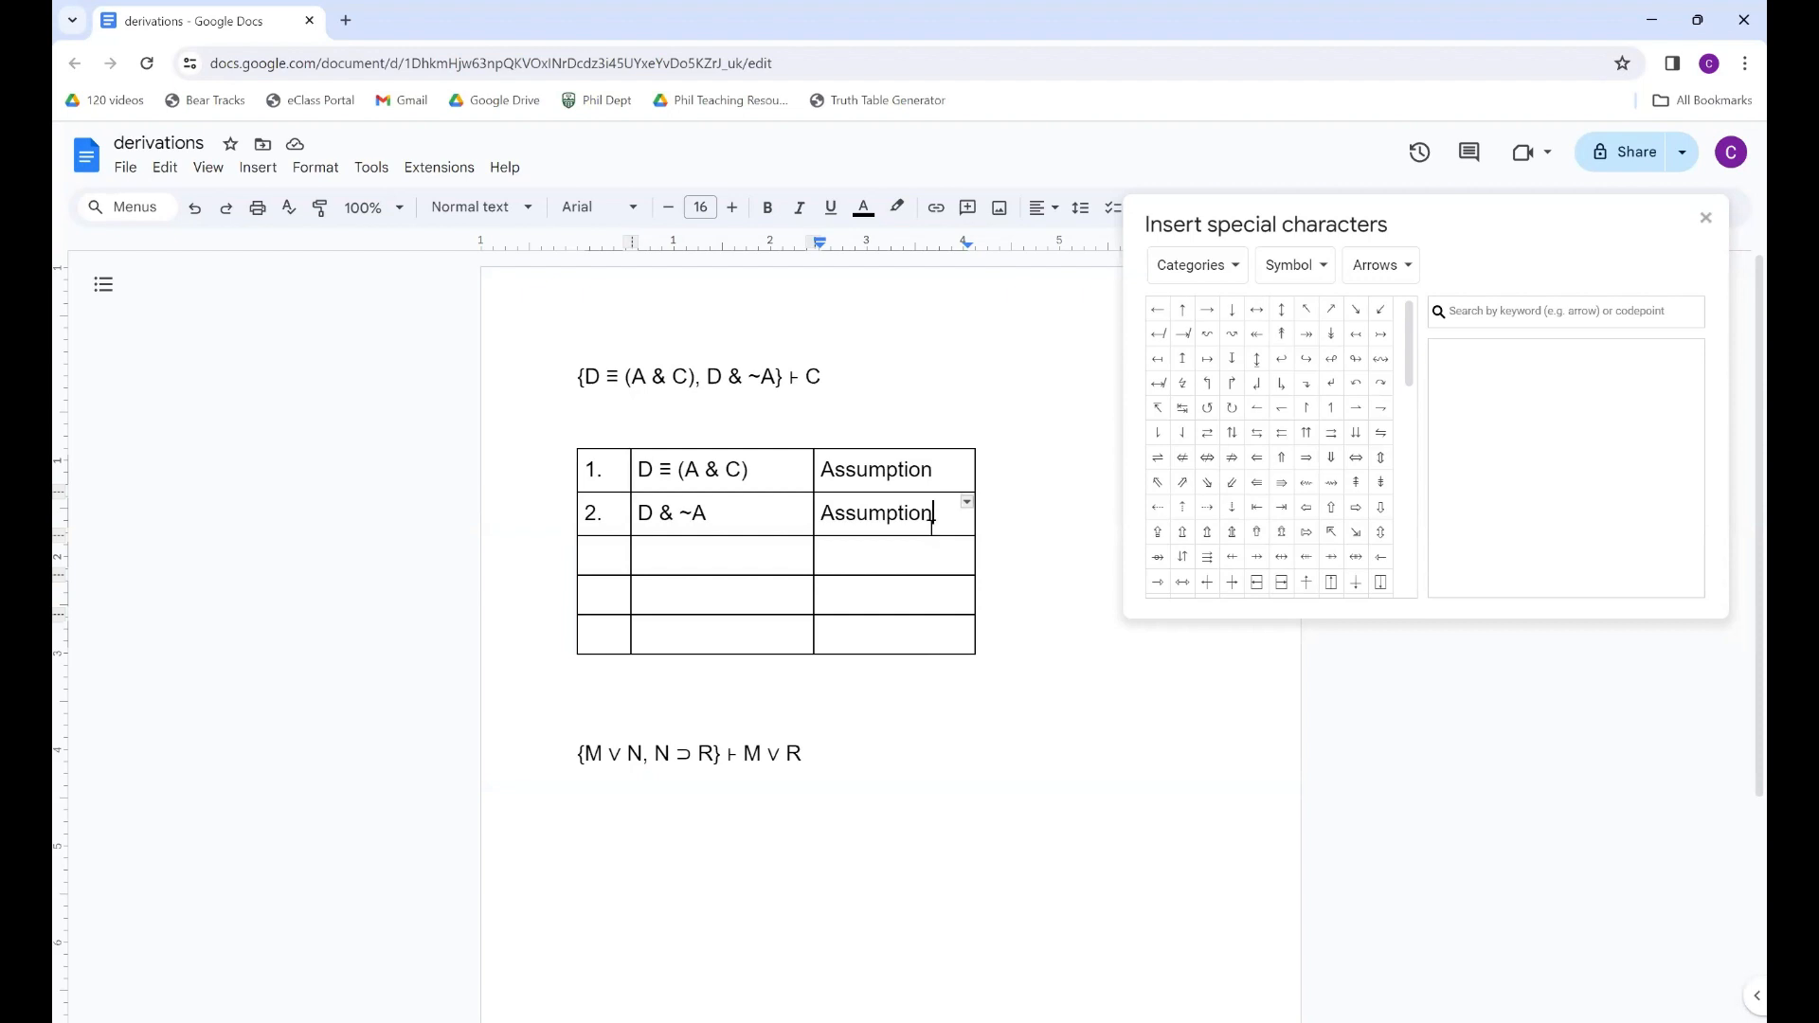
- Fill the third row with 3., the formula D and the justification 2 &E
{"action": "left_click", "coordinate": [614, 558]}
{"action": "type", "text": "3."}
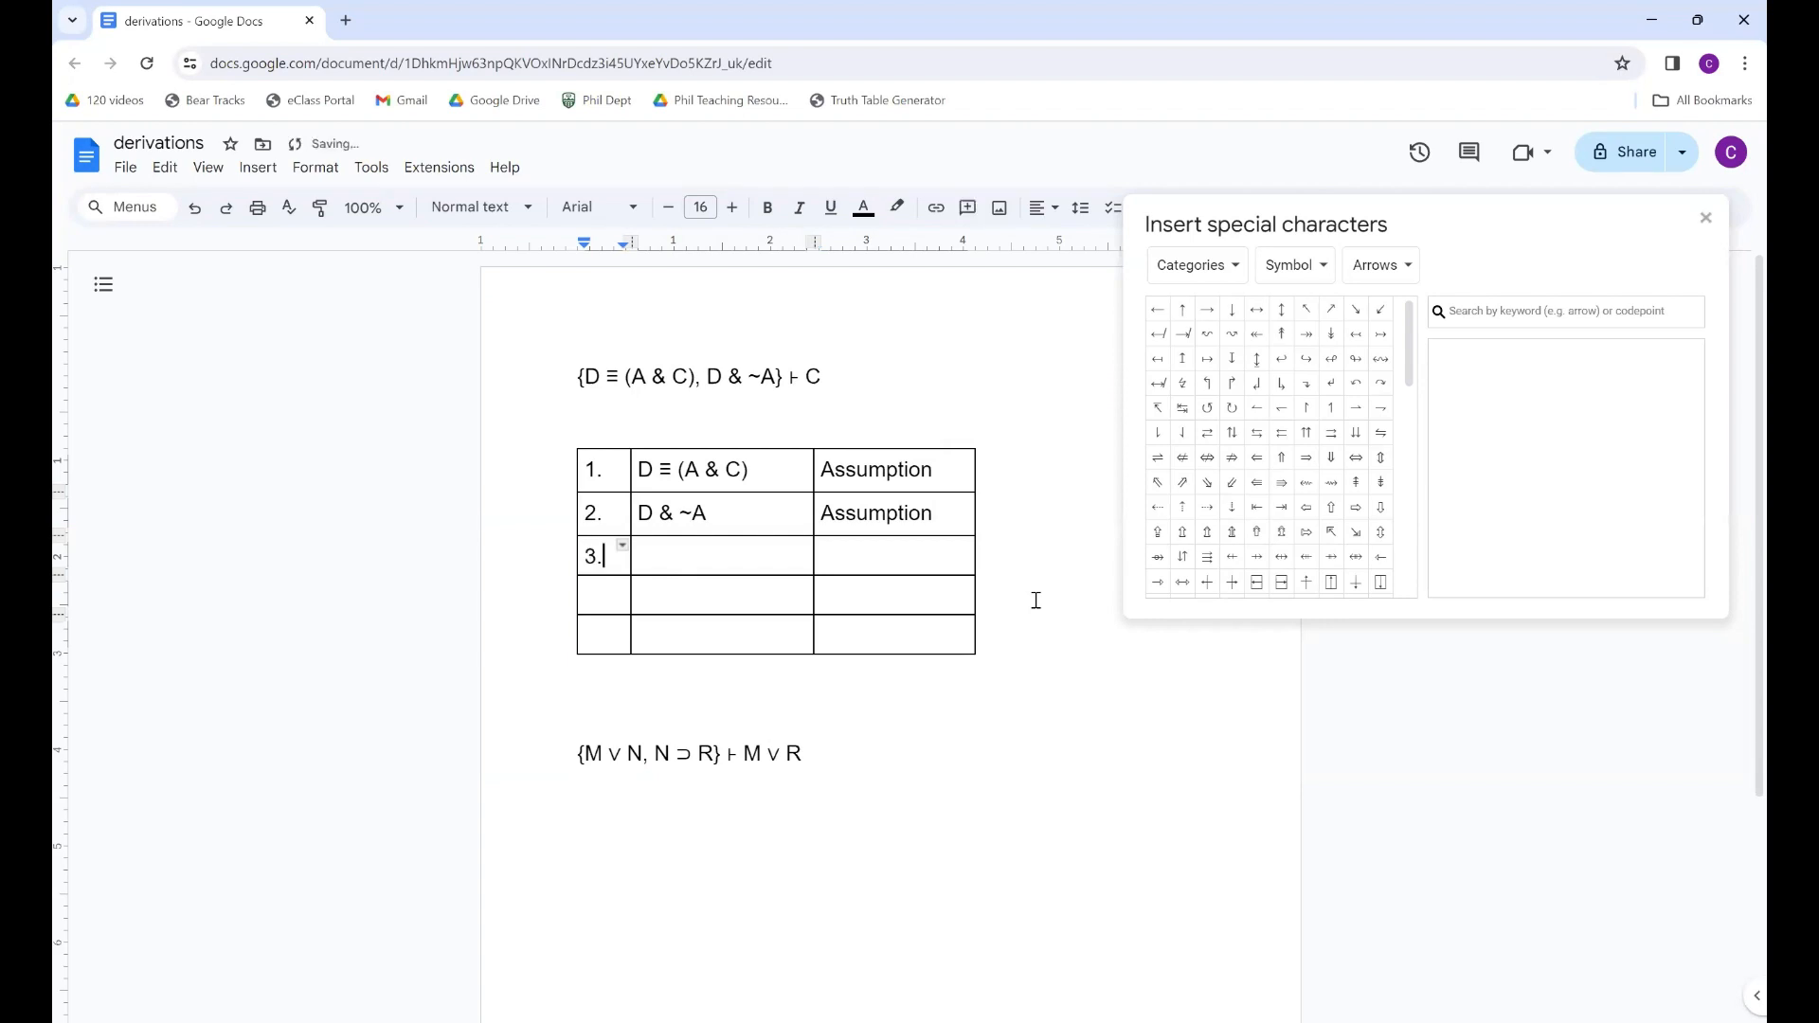
{"action": "key", "text": "Tab"}
{"action": "type", "text": "D"}
{"action": "key", "text": "Tab"}
{"action": "type", "text": "2 &E"}
- Fill the fourth row with 4., the formula A & C and the justification 1, 3 ≡E, finding the ≡ symbol by drawing it
{"action": "key", "text": "Down"}
{"action": "key", "text": "Left"}
{"action": "key", "text": "Left"}
{"action": "type", "text": "4."}
{"action": "key", "text": "Tab"}
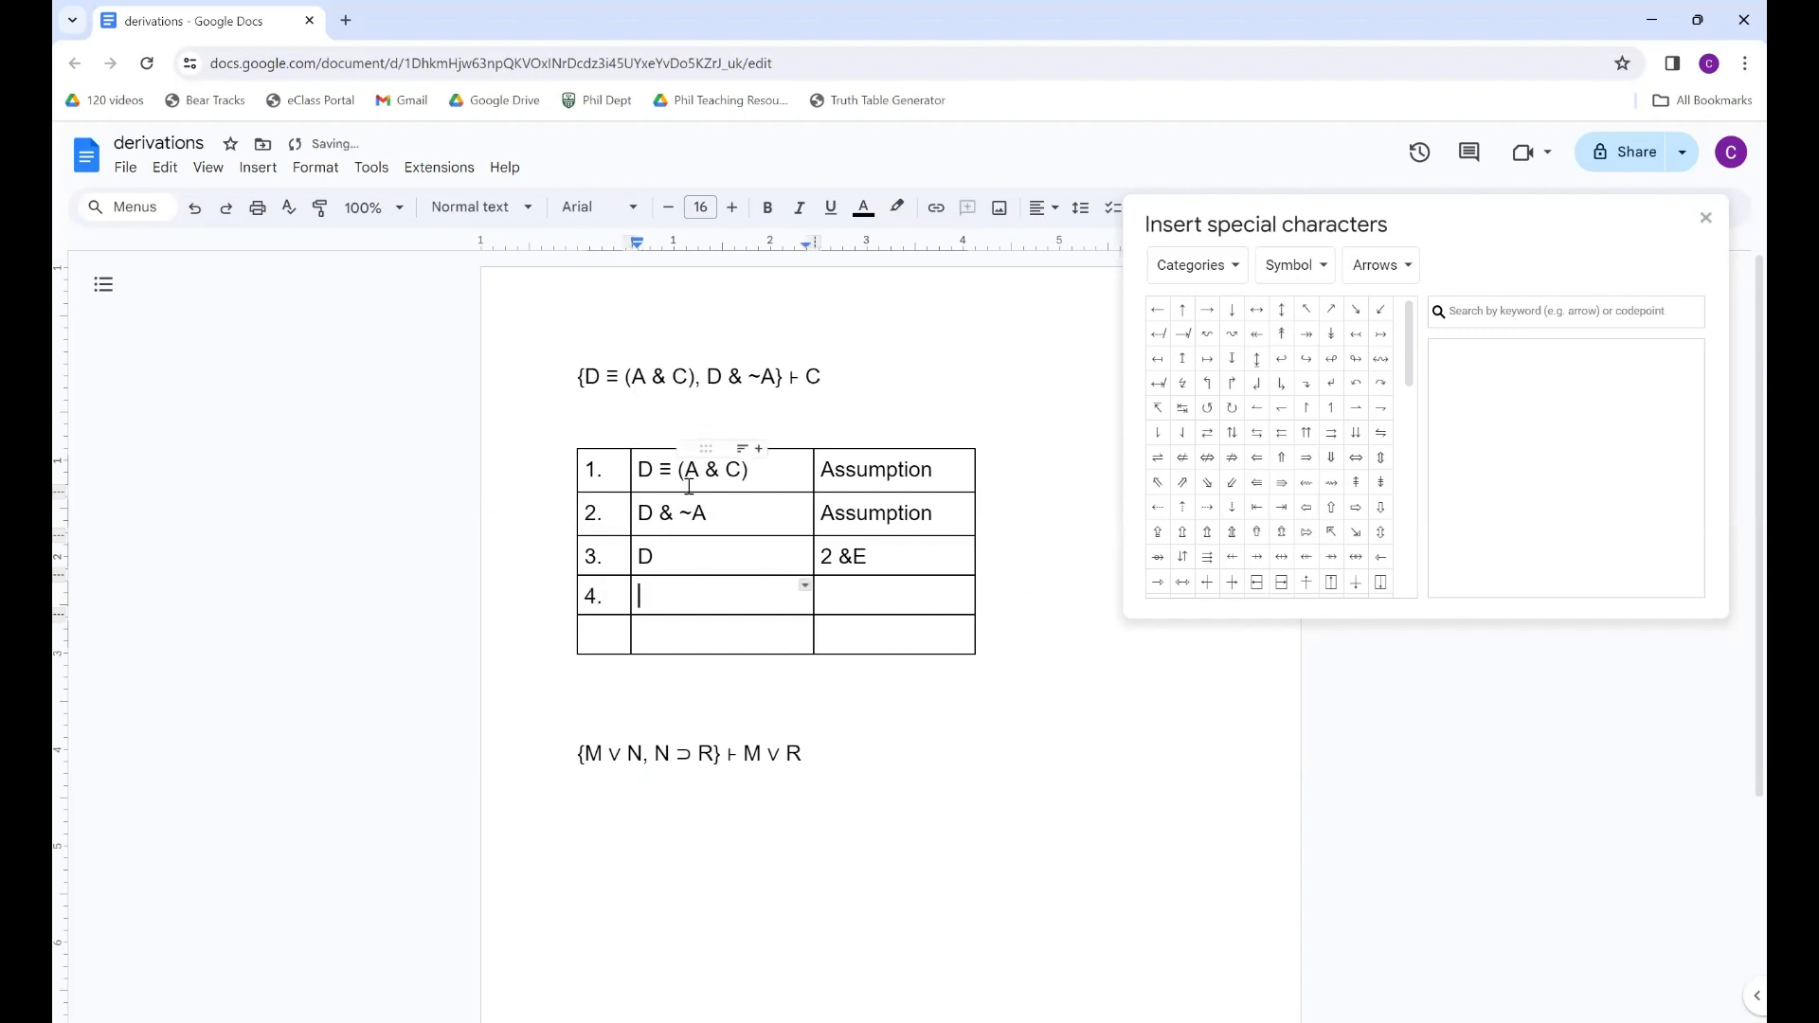
{"action": "type", "text": "A & C"}
{"action": "key", "text": "Tab"}
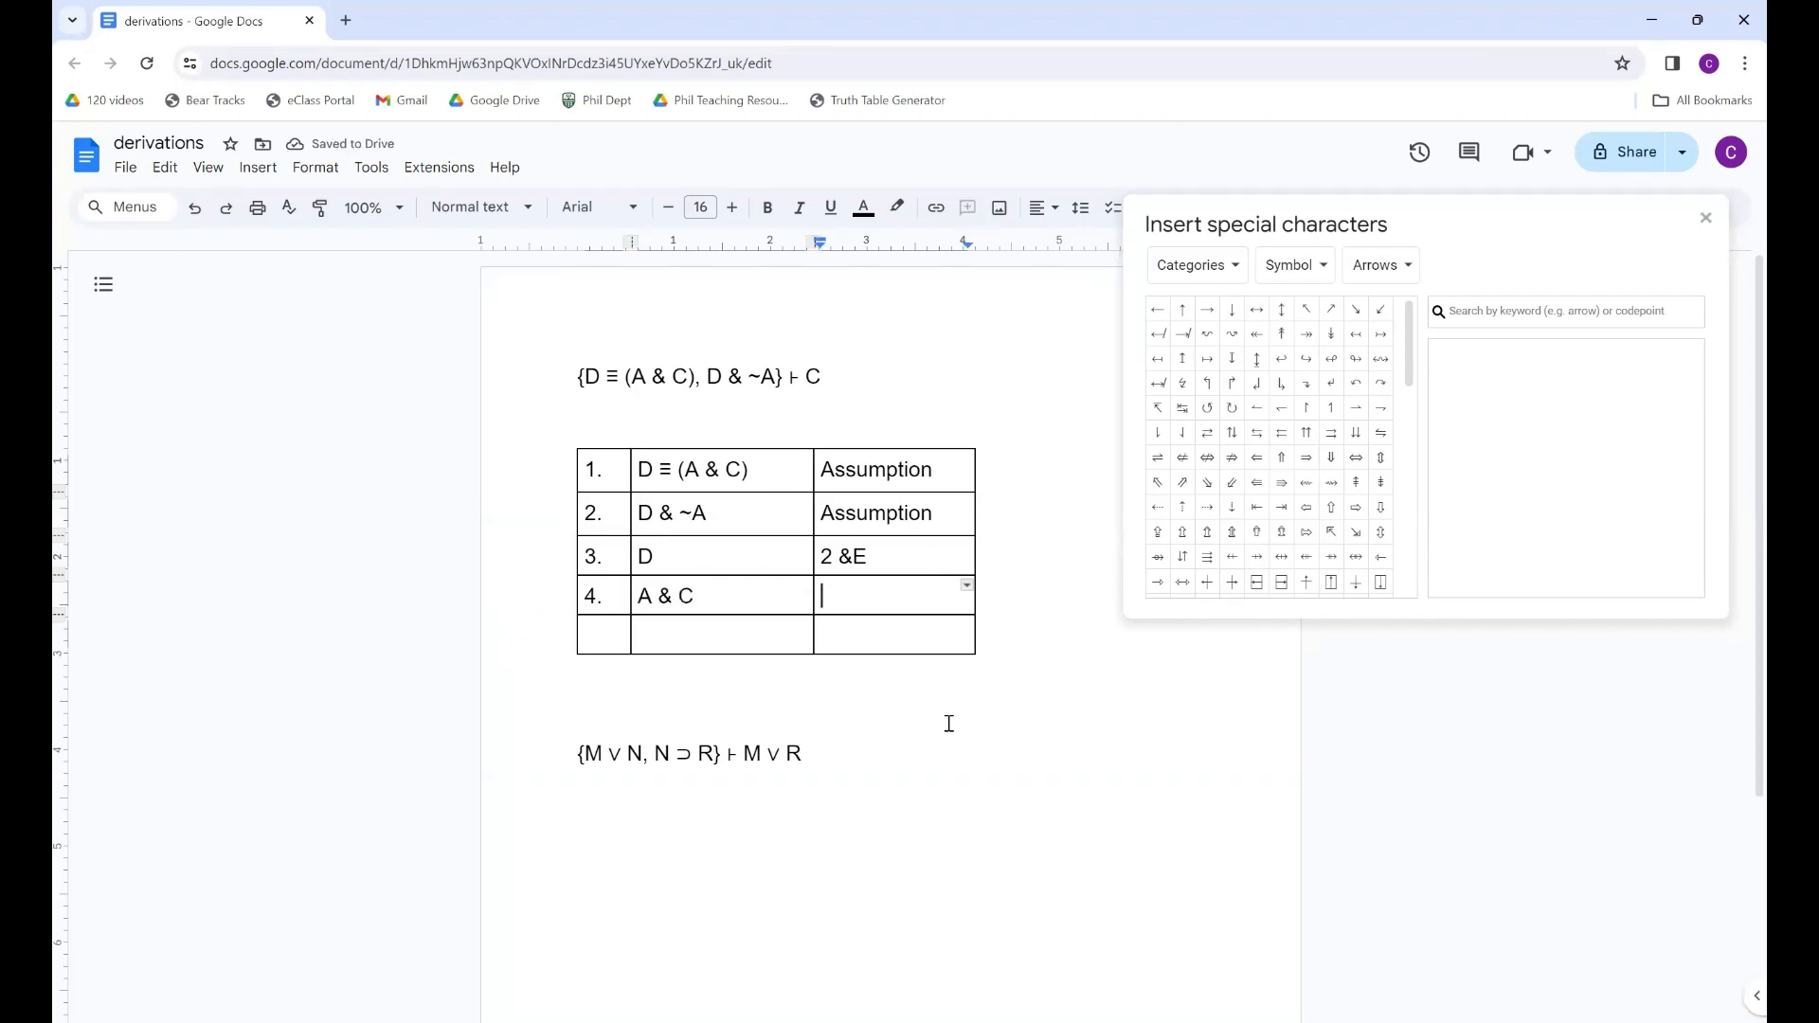
{"action": "type", "text": "1, 3"}
{"action": "mouse_move", "coordinate": [1493, 424]}
{"action": "left_mouse_down"}
{"action": "mouse_move", "coordinate": [1539, 425]}
{"action": "mouse_move", "coordinate": [1539, 469]}
{"action": "left_mouse_up"}
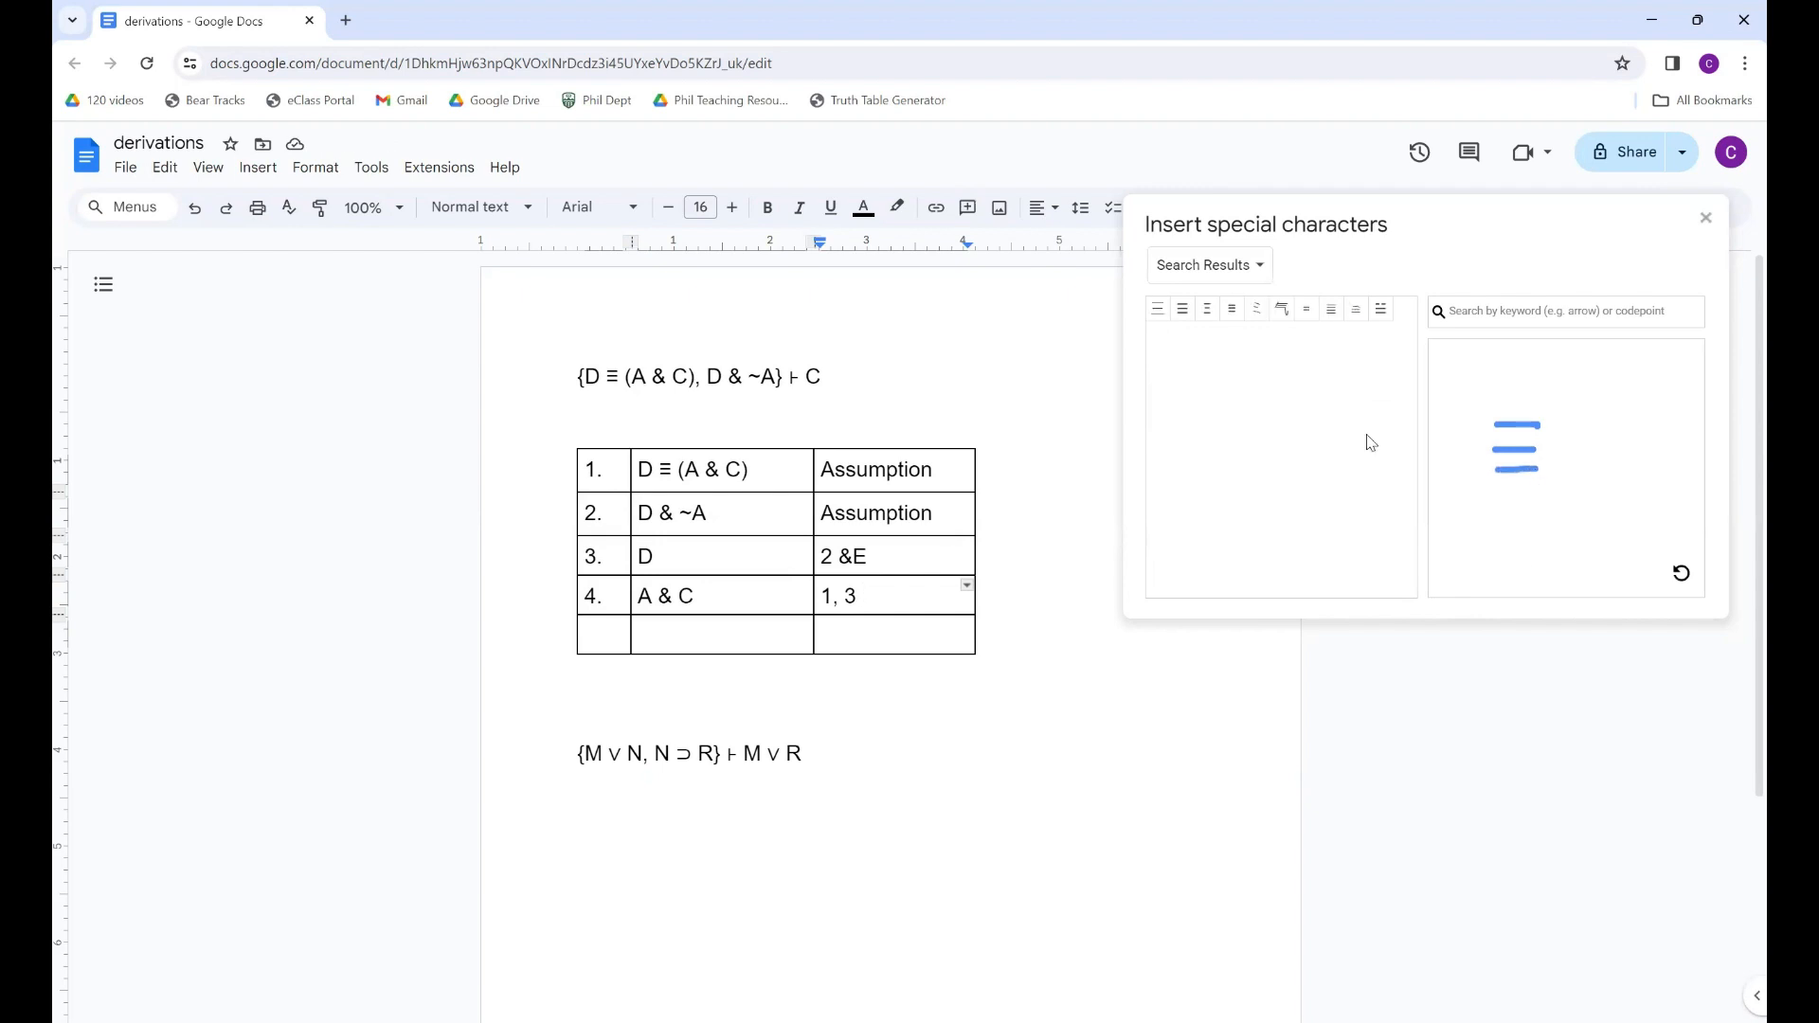
{"action": "left_click", "coordinate": [1231, 317]}
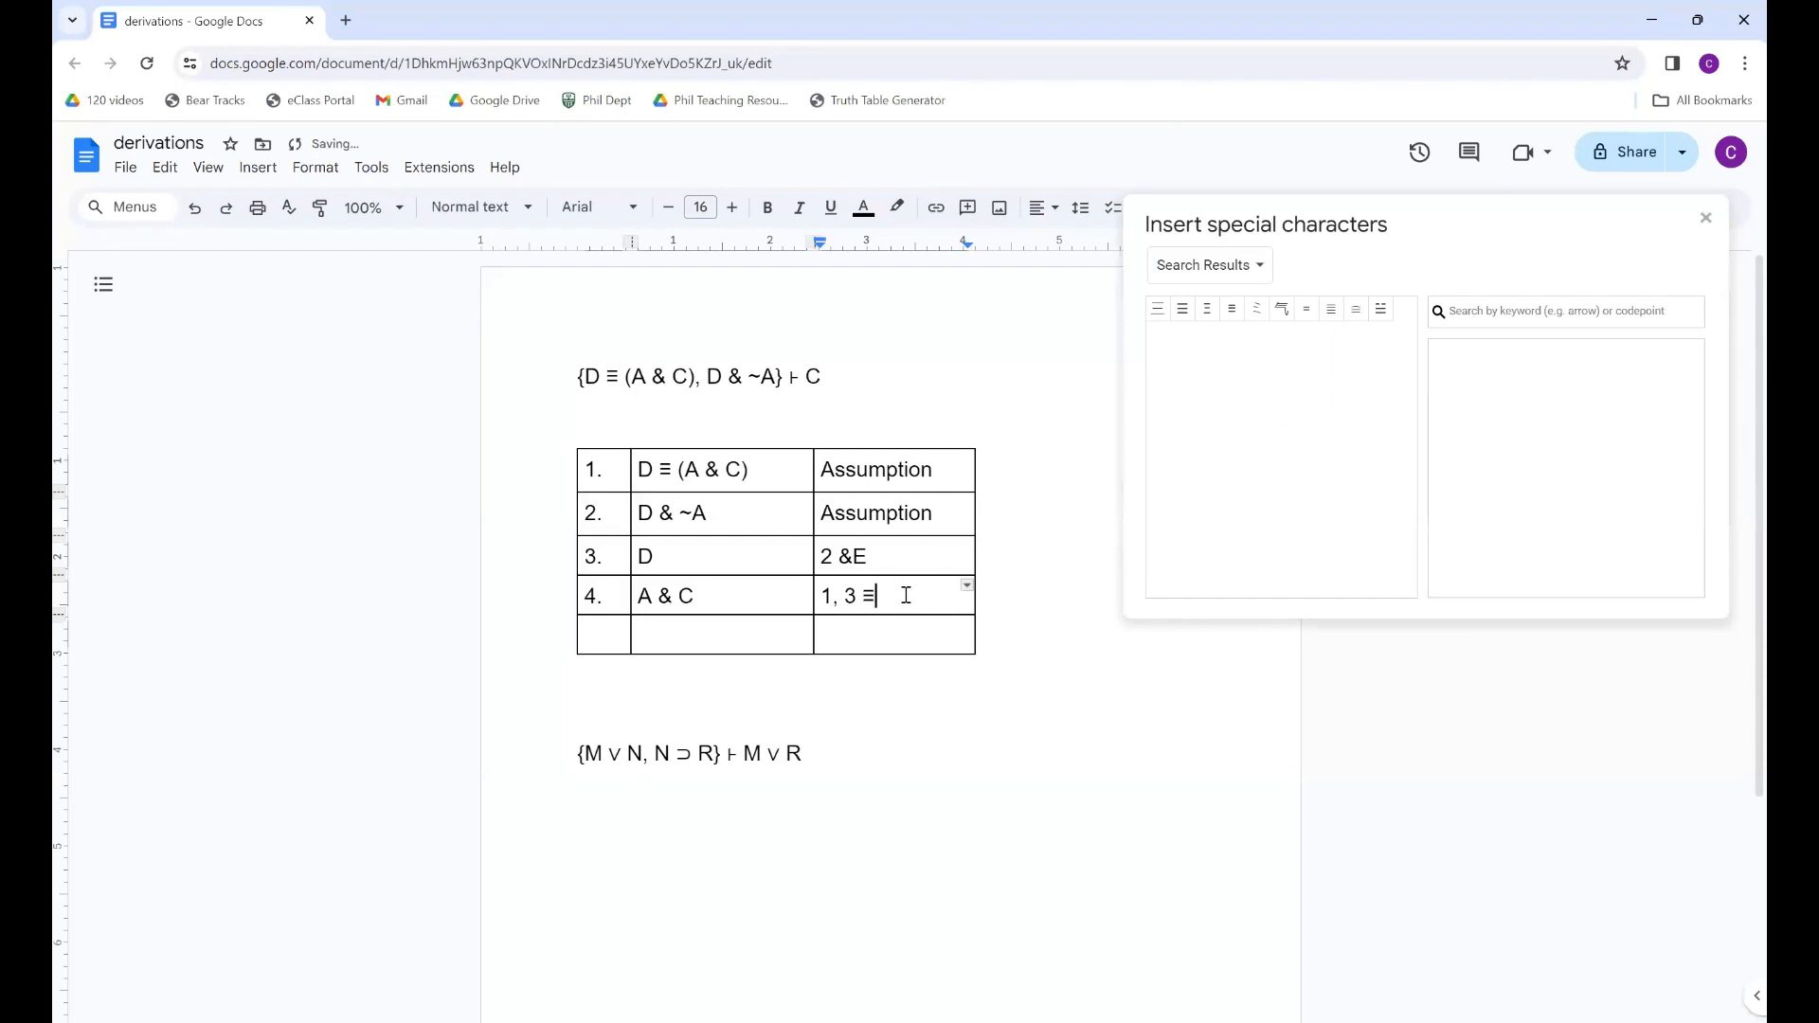
{"action": "type", "text": "E"}
- Fill the fifth row with 5., the formula C and the justification 4 &E
{"action": "left_click", "coordinate": [618, 637]}
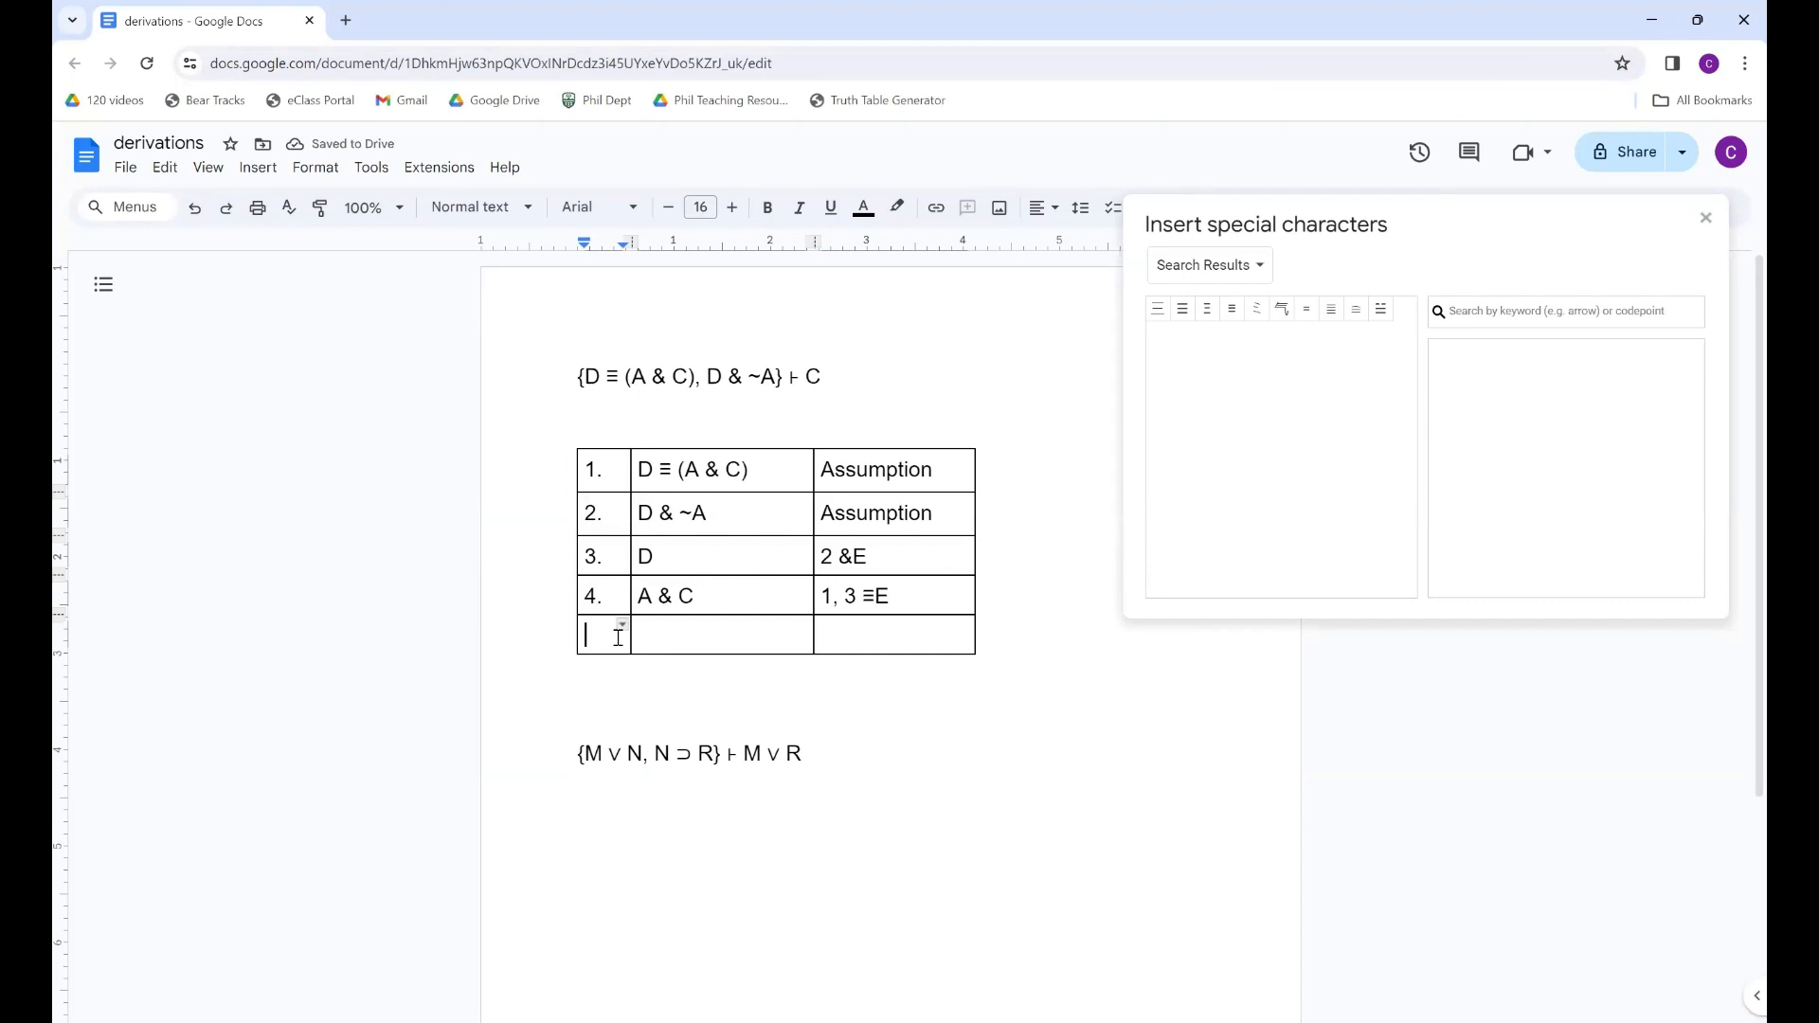
{"action": "type", "text": "5."}
{"action": "key", "text": "Tab"}
{"action": "type", "text": "C"}
{"action": "key", "text": "Tab"}
{"action": "type", "text": "4 &E"}
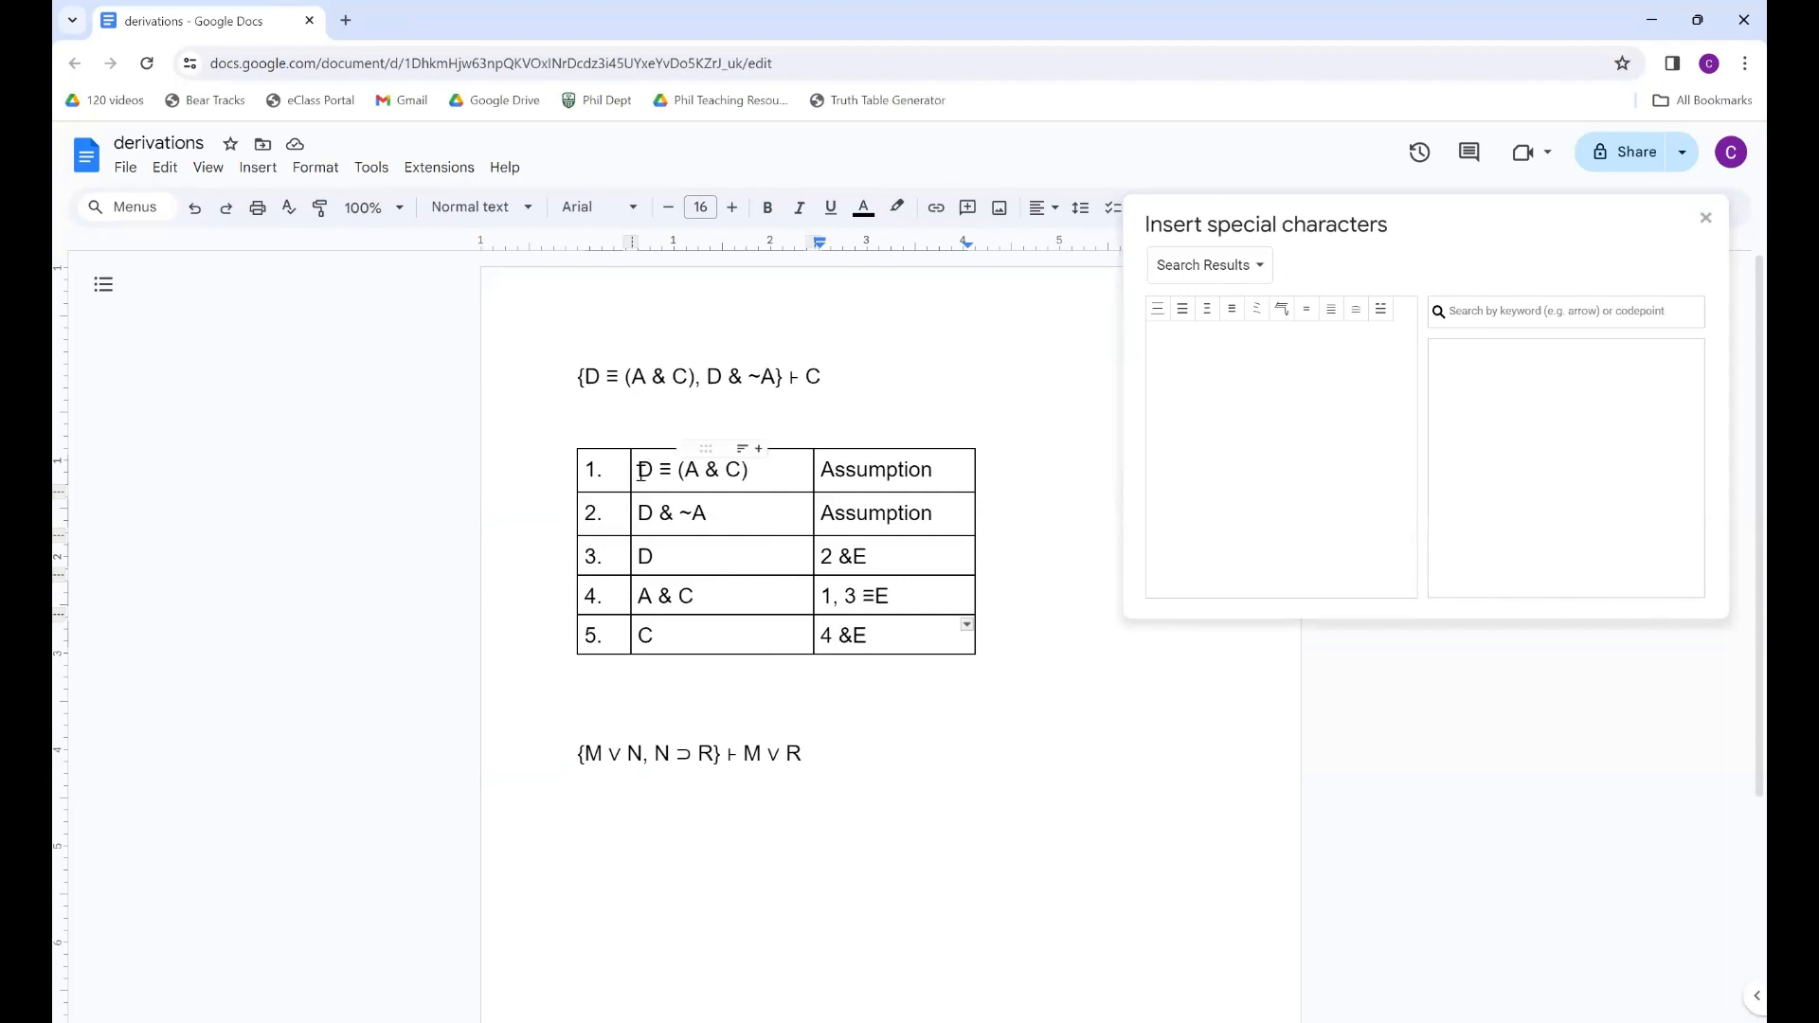
- Thicken the left border of the whole formula column to 2.25pt as the derivation's scope line
{"action": "left_click_drag", "start_coordinate": [636, 467], "coordinate": [665, 638]}
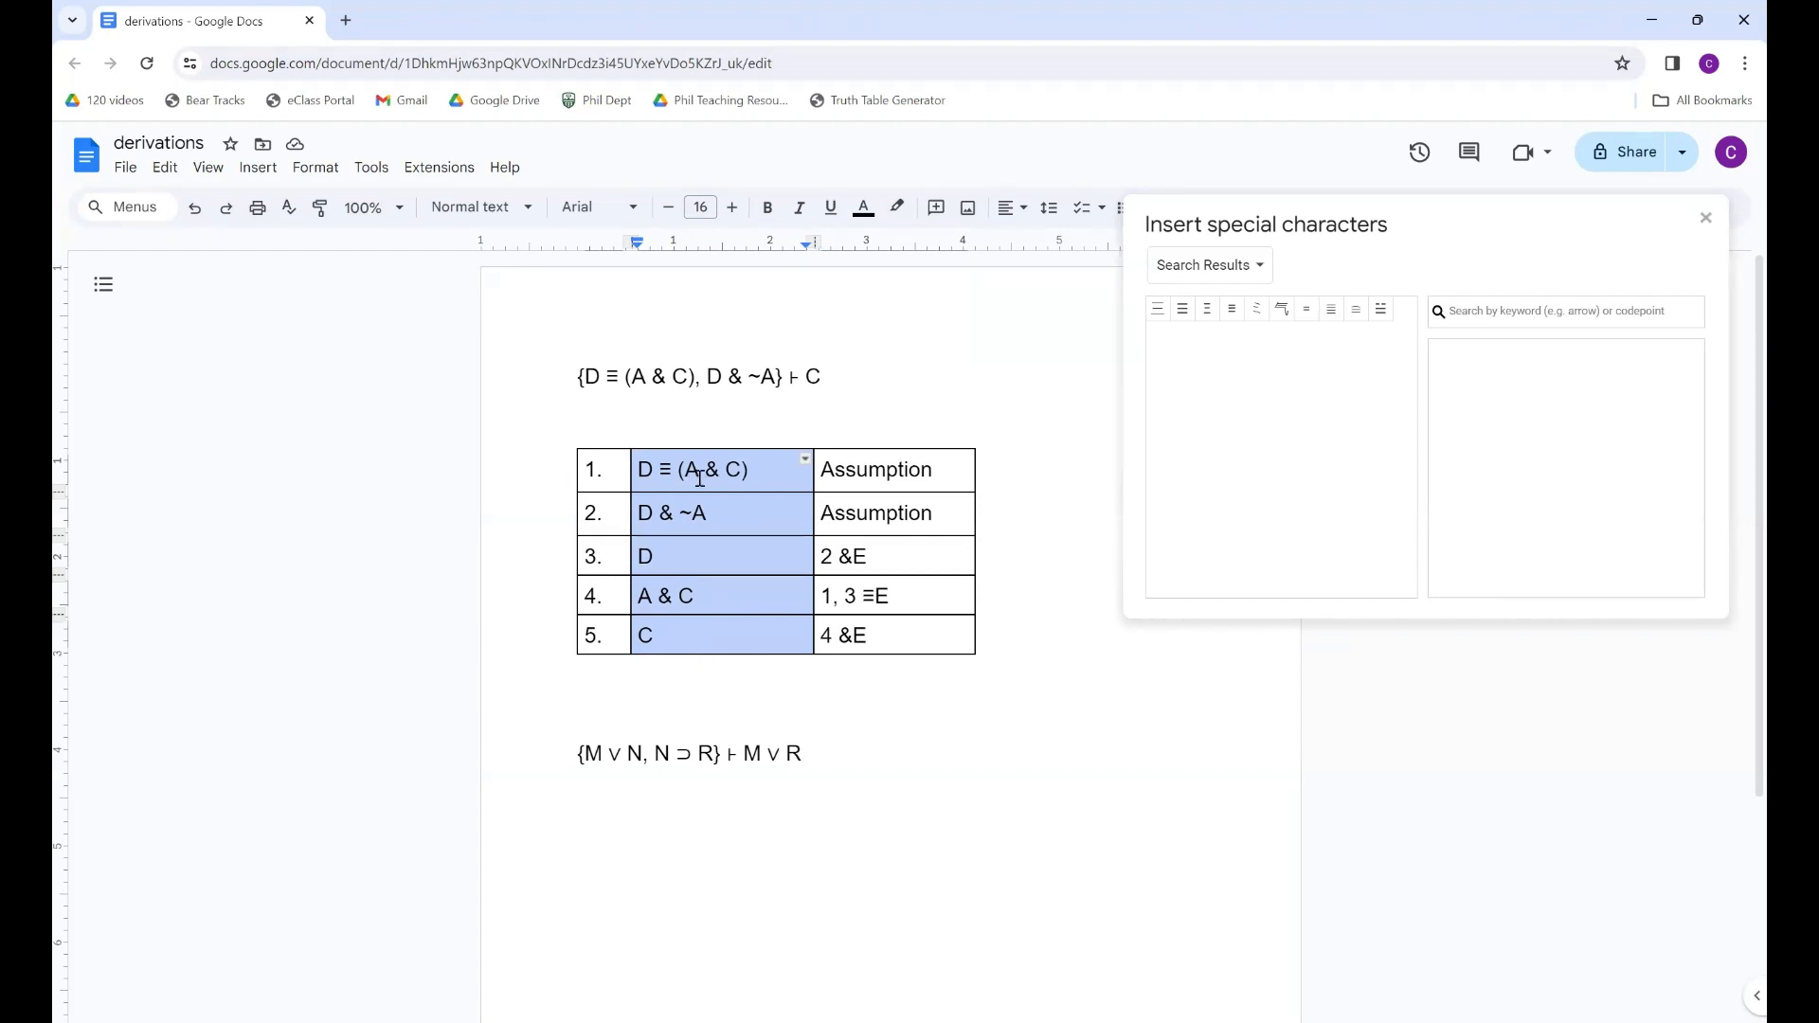
{"action": "left_click", "coordinate": [805, 462]}
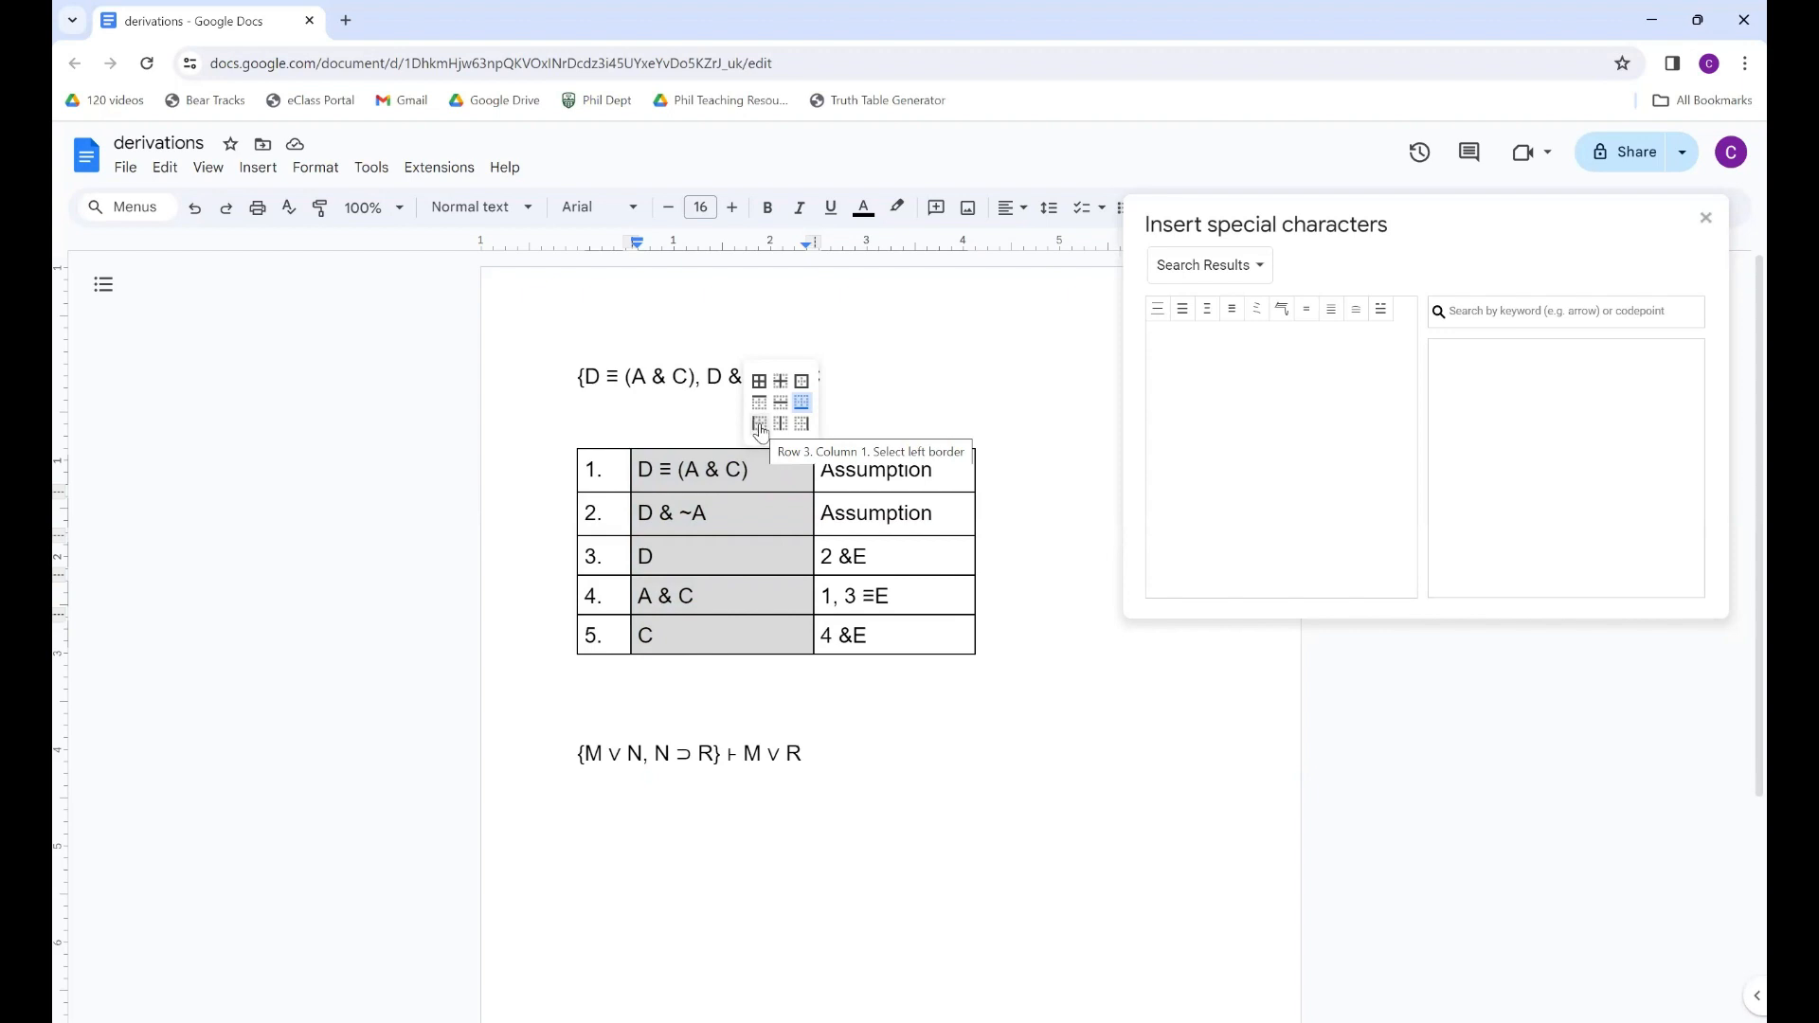
{"action": "left_click", "coordinate": [760, 428]}
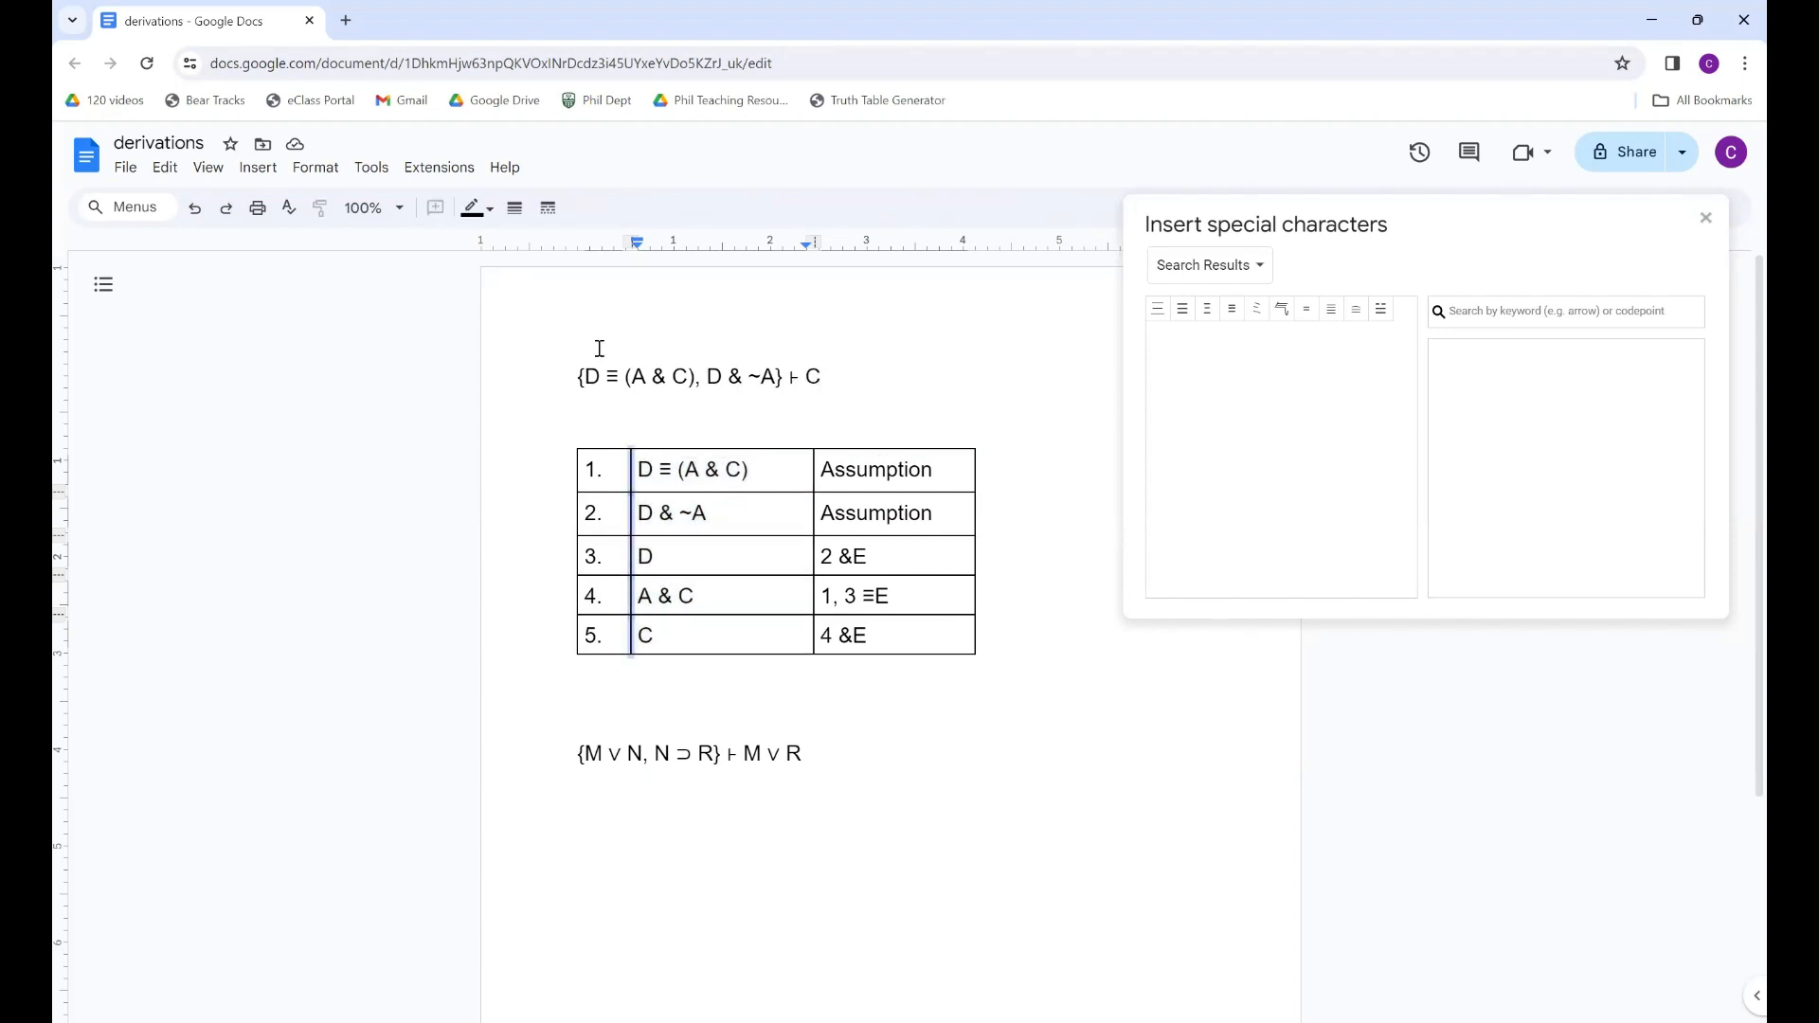
{"action": "left_click", "coordinate": [515, 213]}
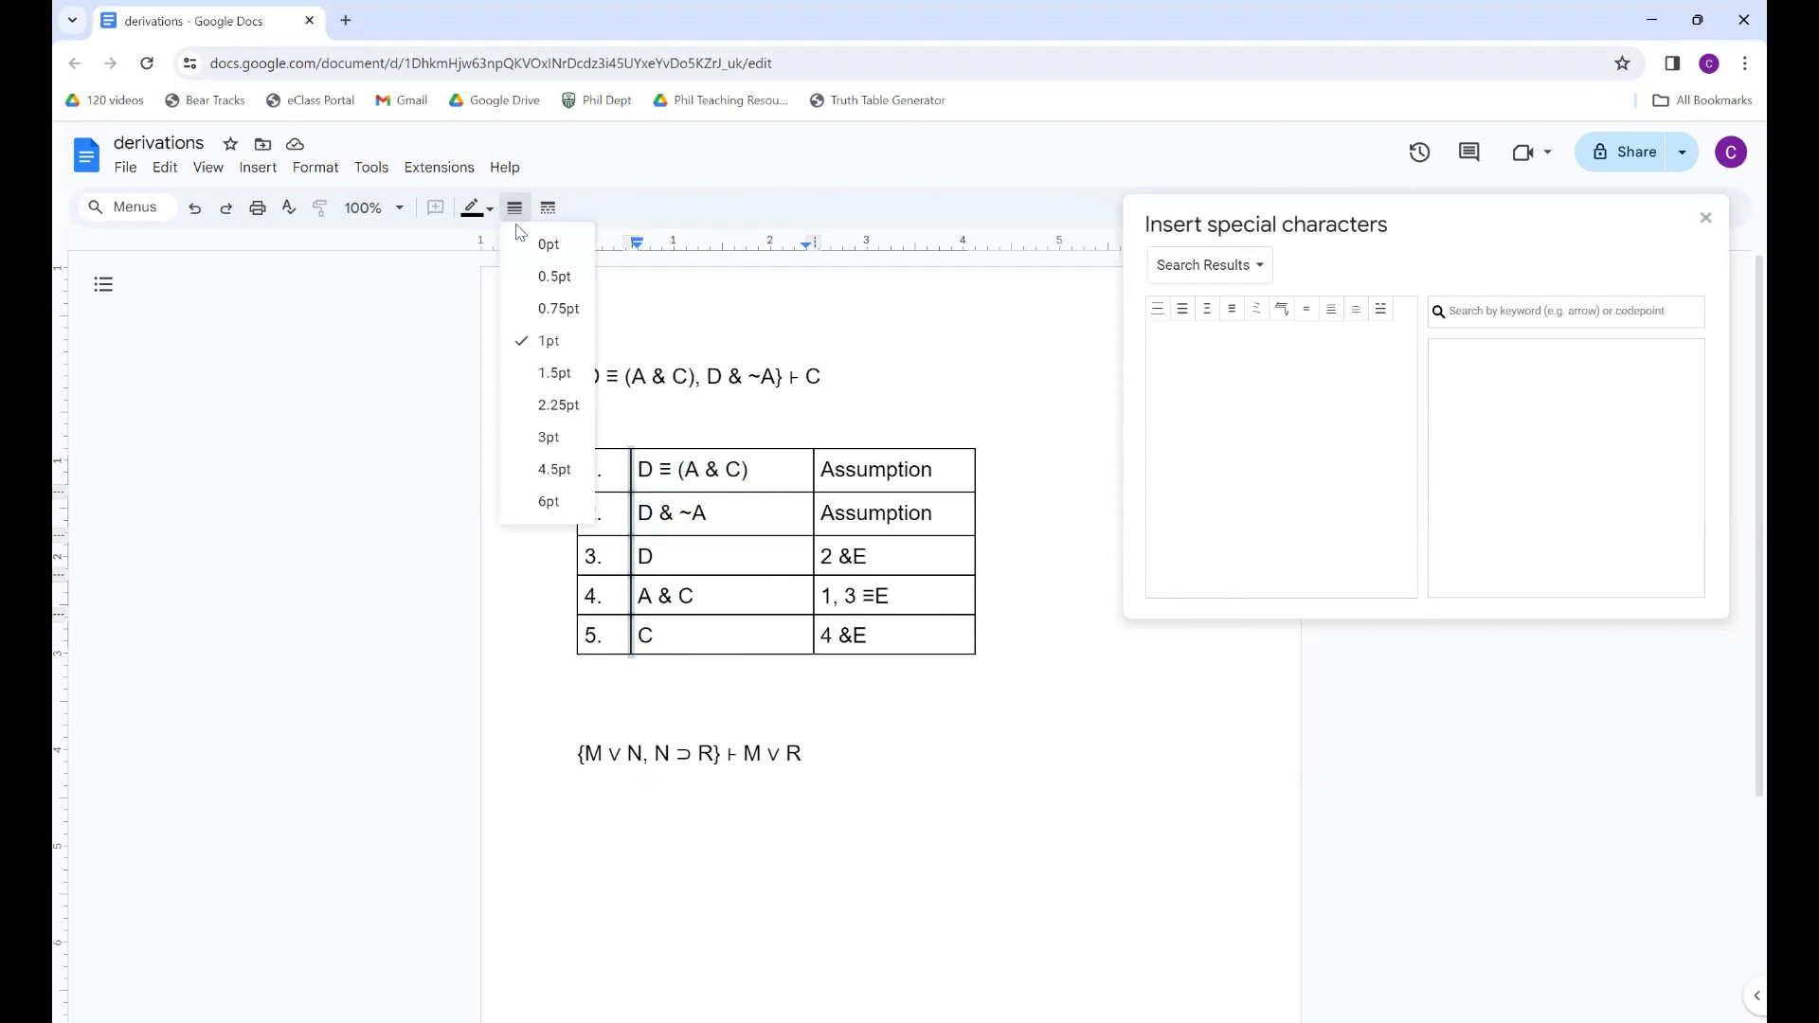
{"action": "left_click", "coordinate": [556, 405]}
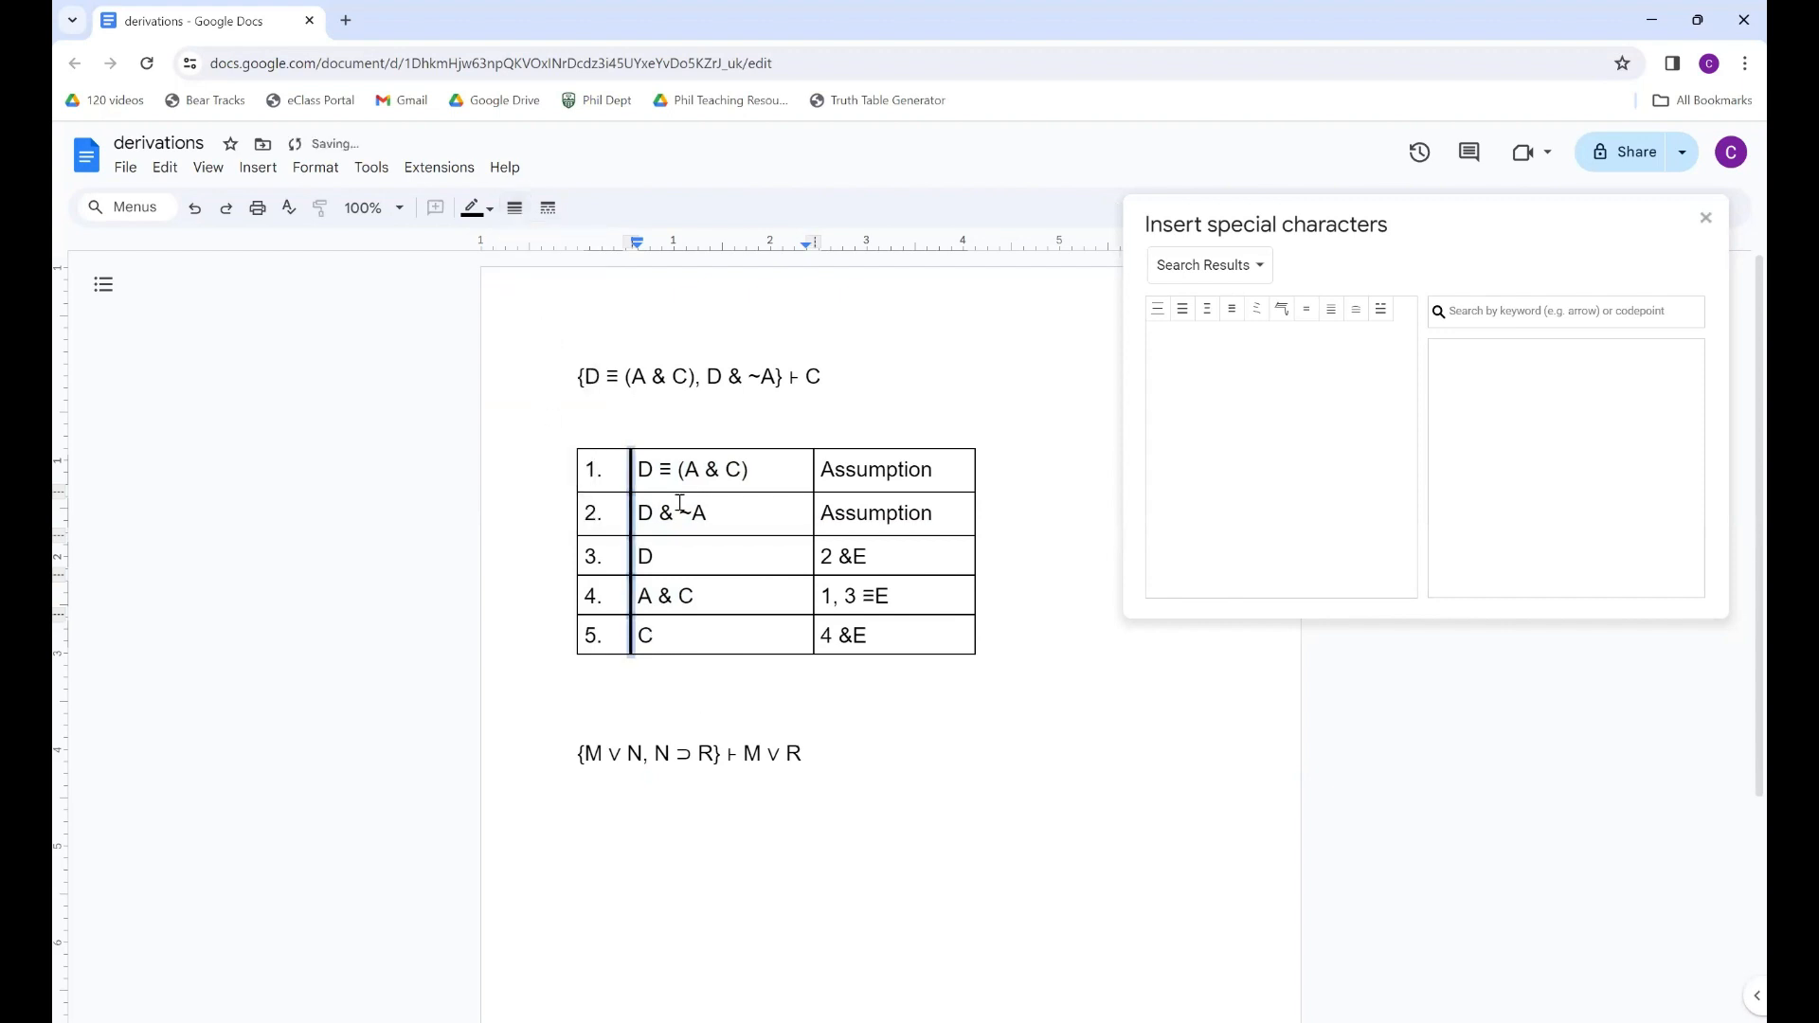
- Set the bottom border of the two premise cells in the formula column to 2.25pt, separating them from the derived lines
{"action": "left_click", "coordinate": [641, 470]}
{"action": "left_click_drag", "start_coordinate": [640, 469], "coordinate": [751, 503]}
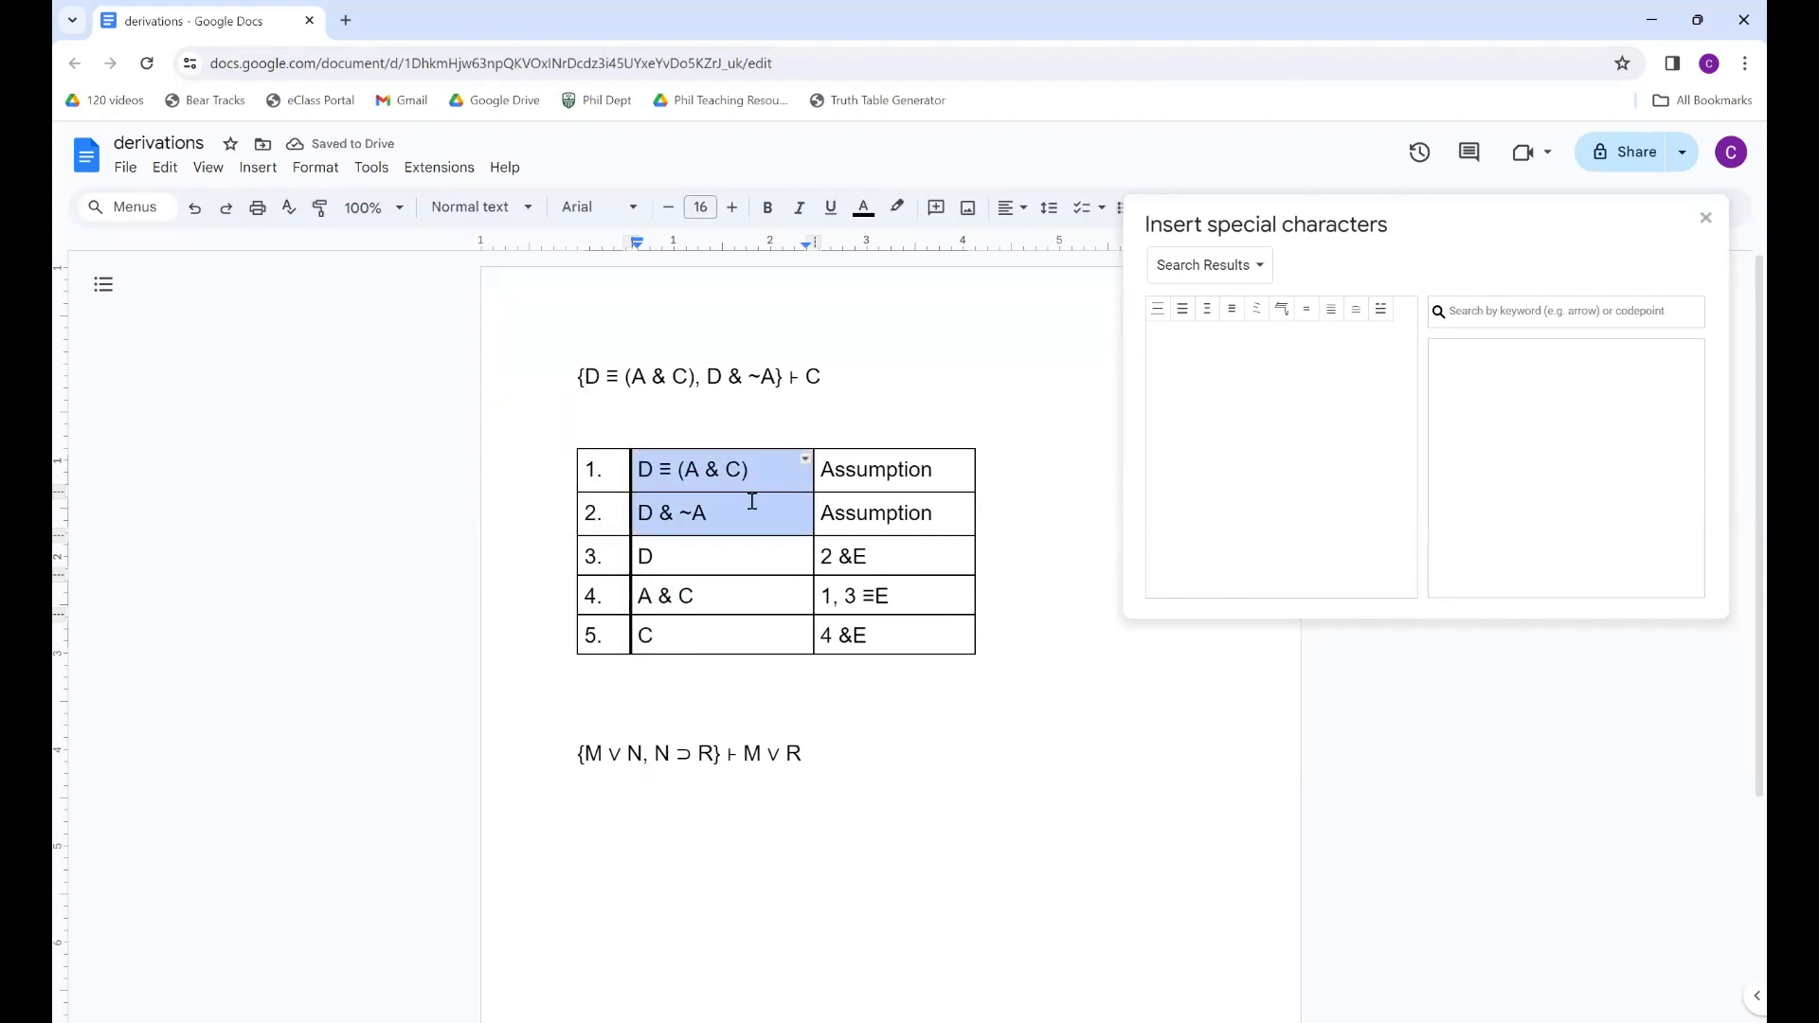
{"action": "left_click", "coordinate": [805, 462]}
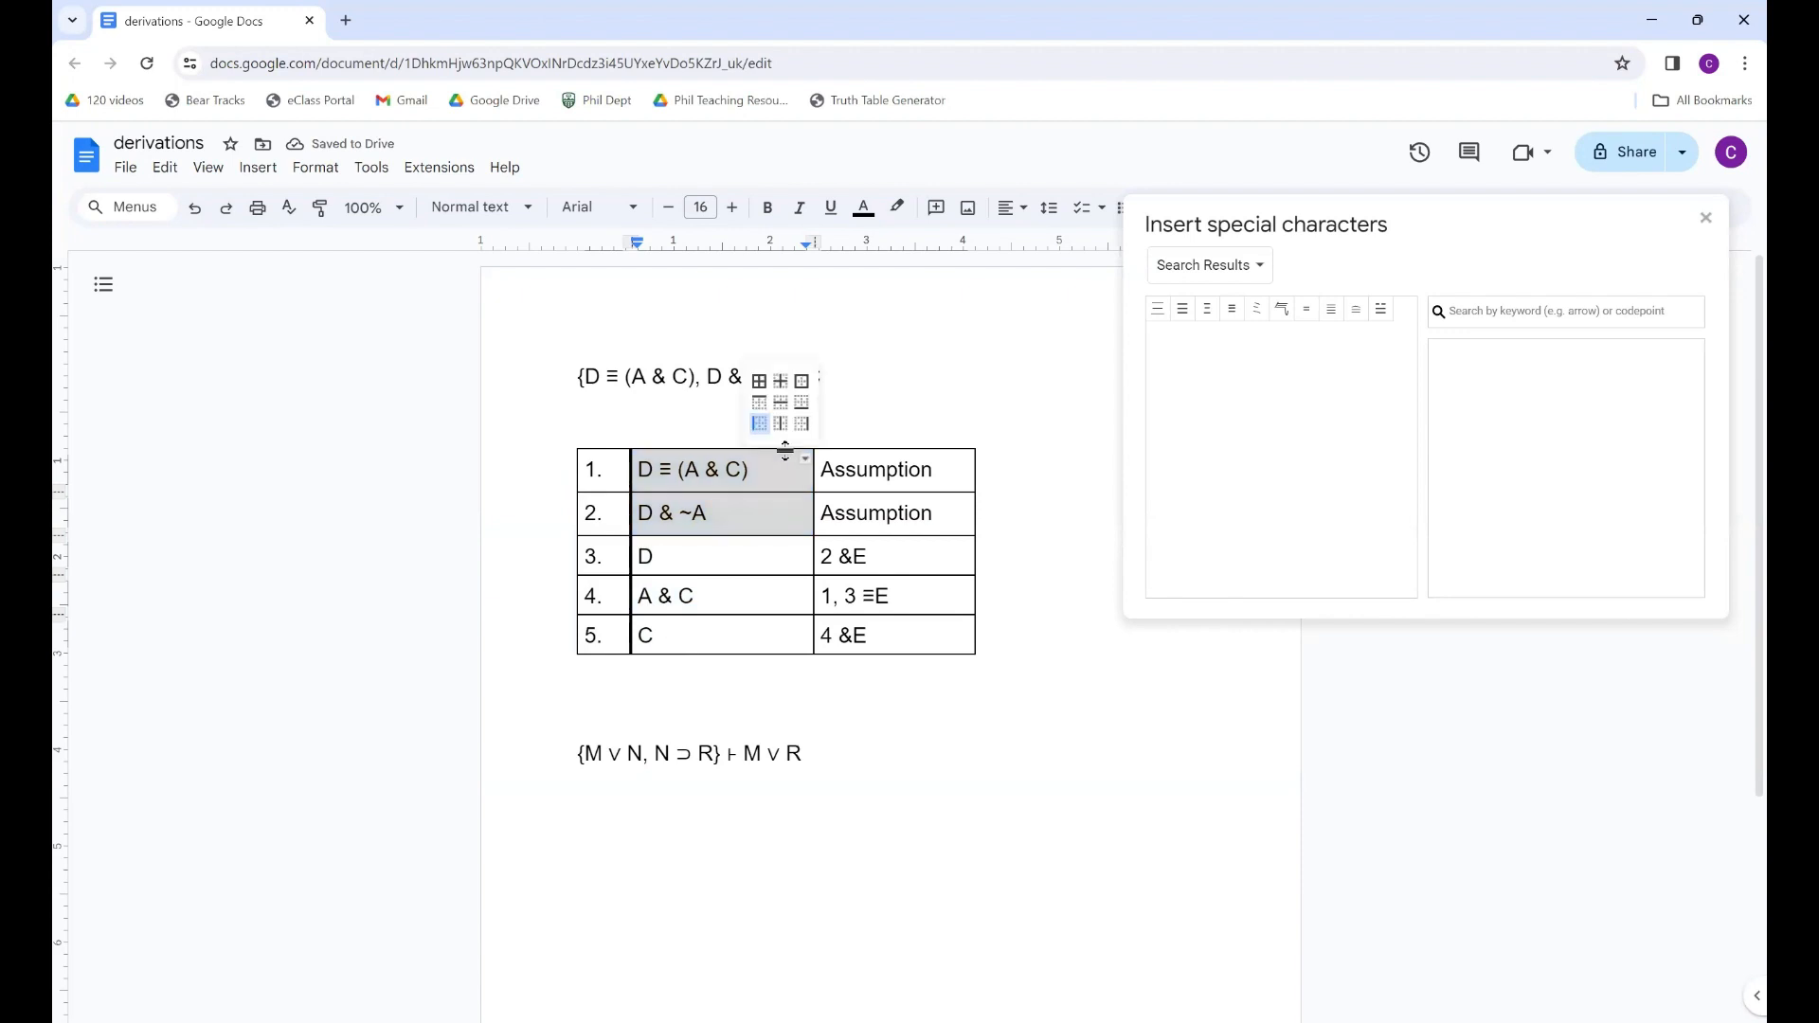
{"action": "left_click", "coordinate": [801, 414]}
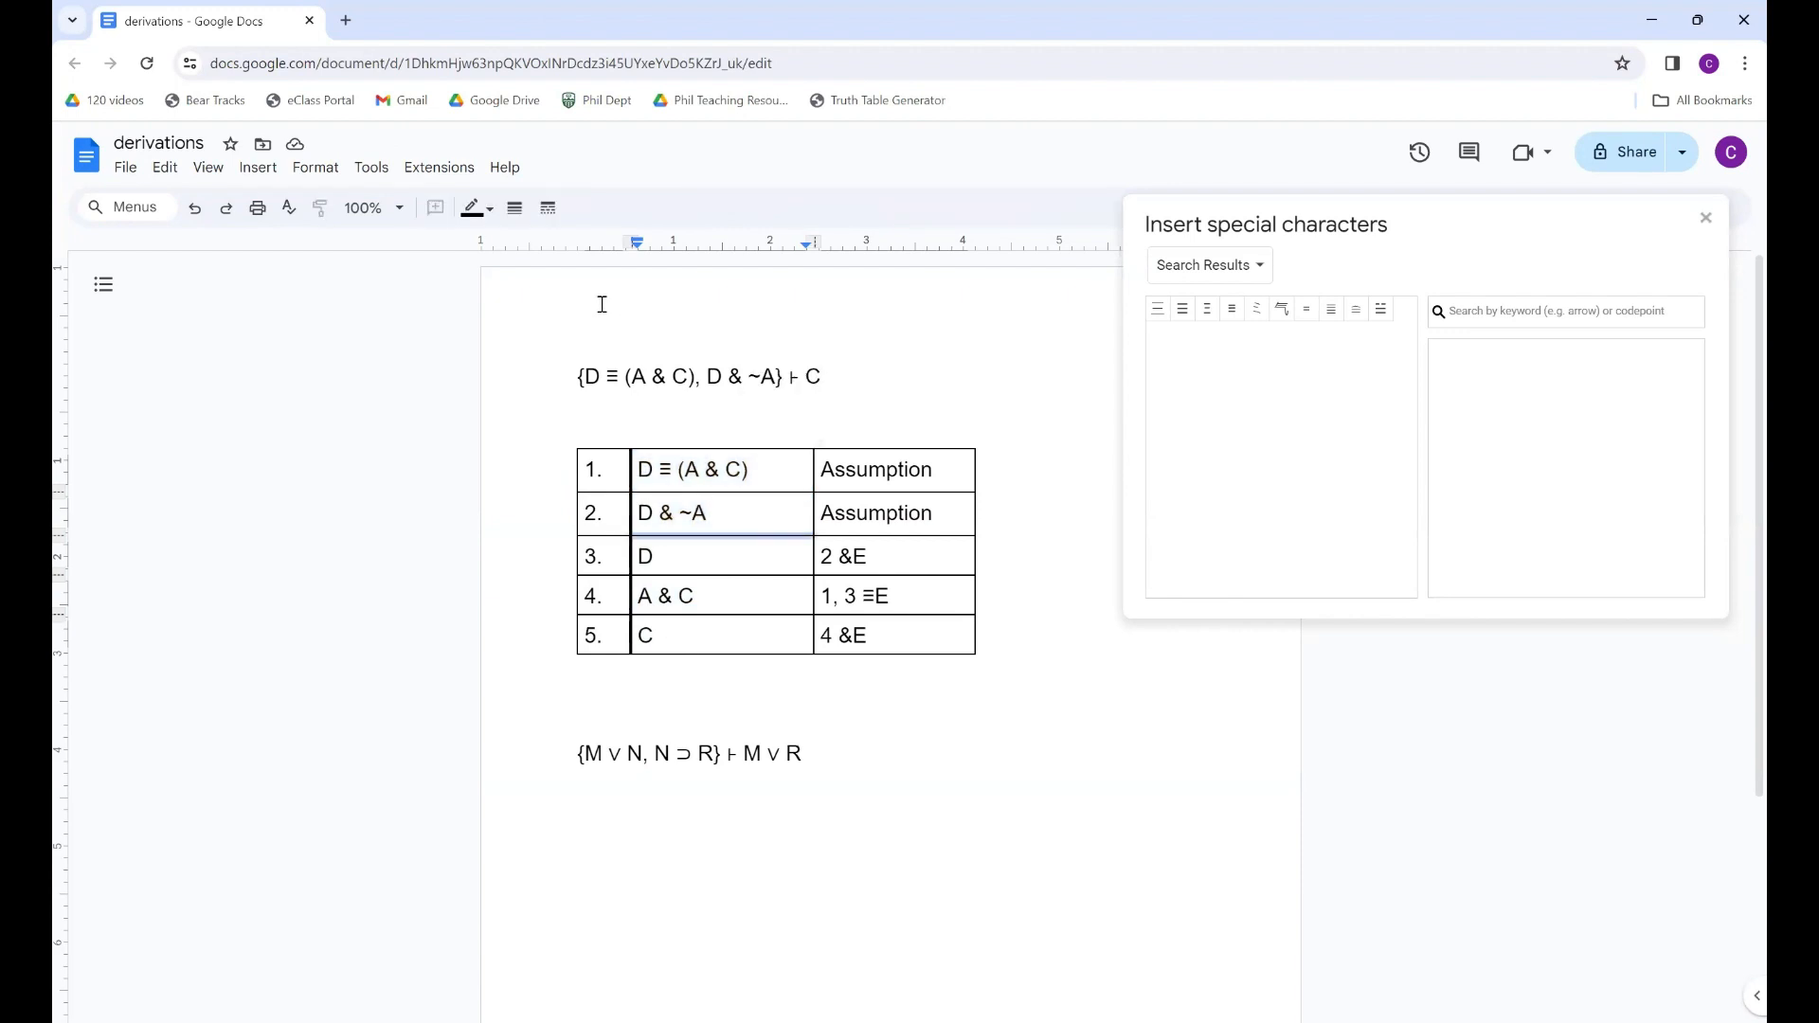
{"action": "left_click", "coordinate": [514, 208]}
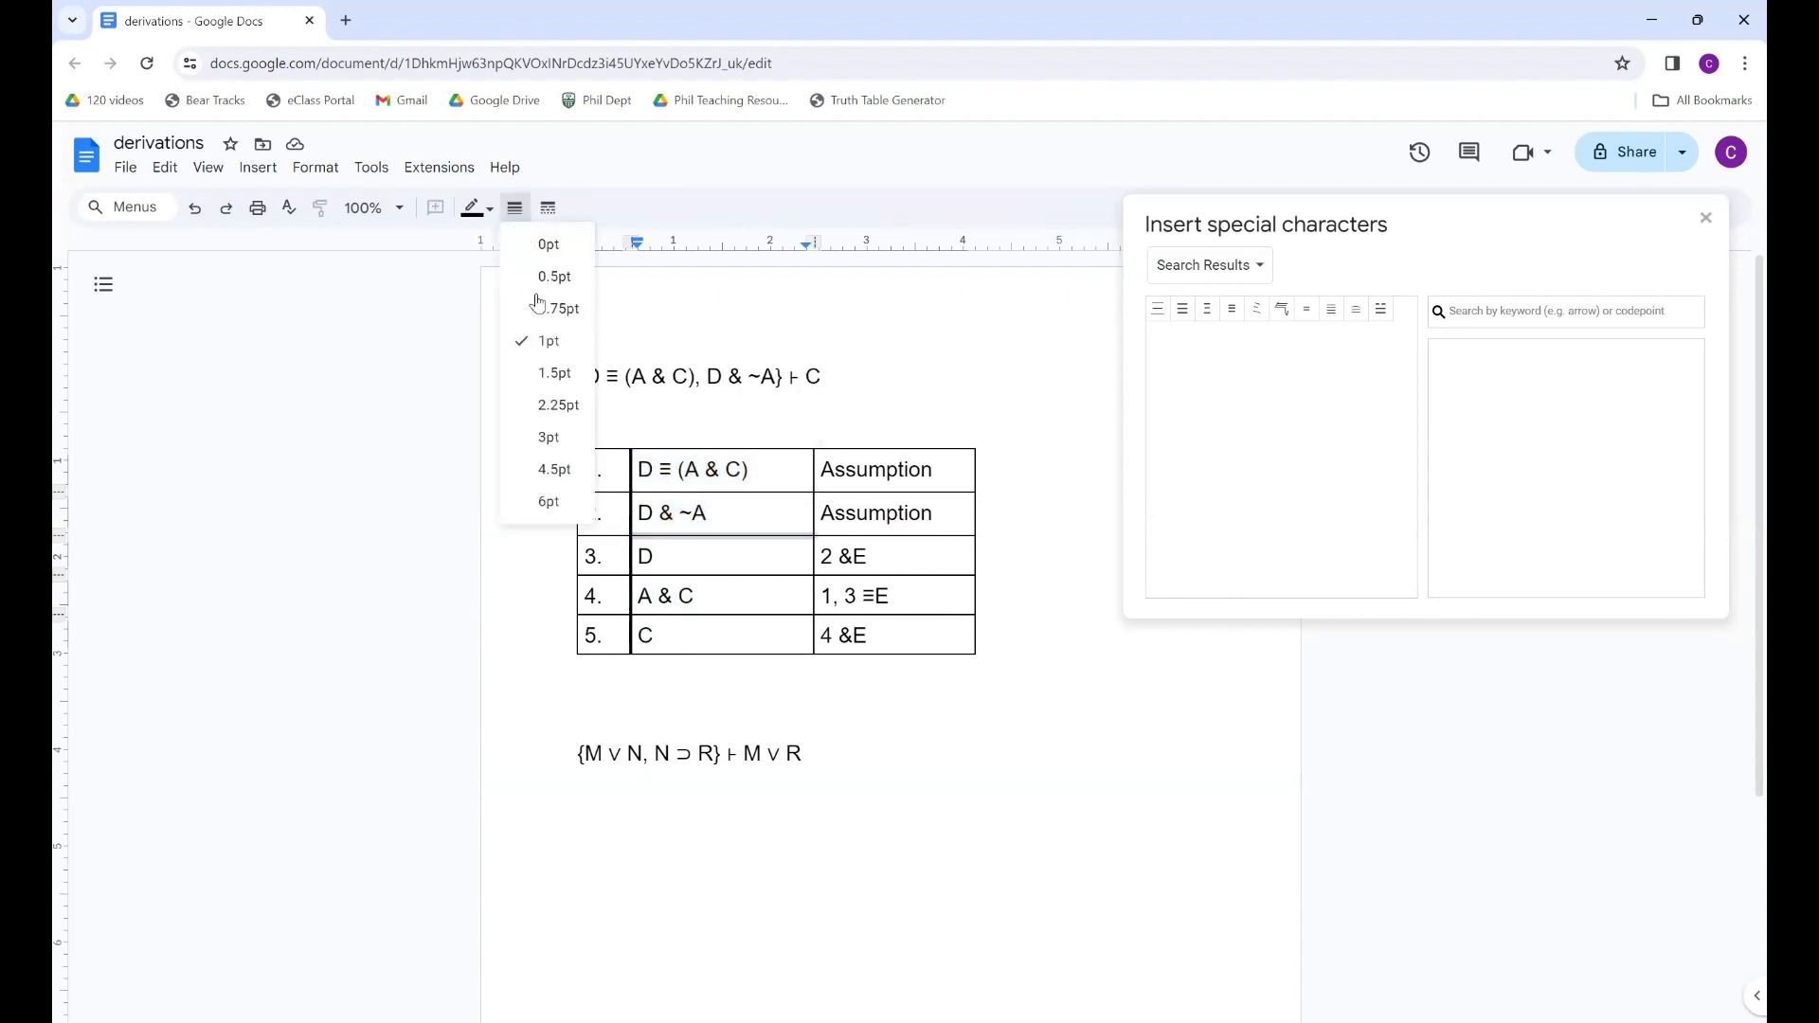
{"action": "left_click", "coordinate": [558, 404]}
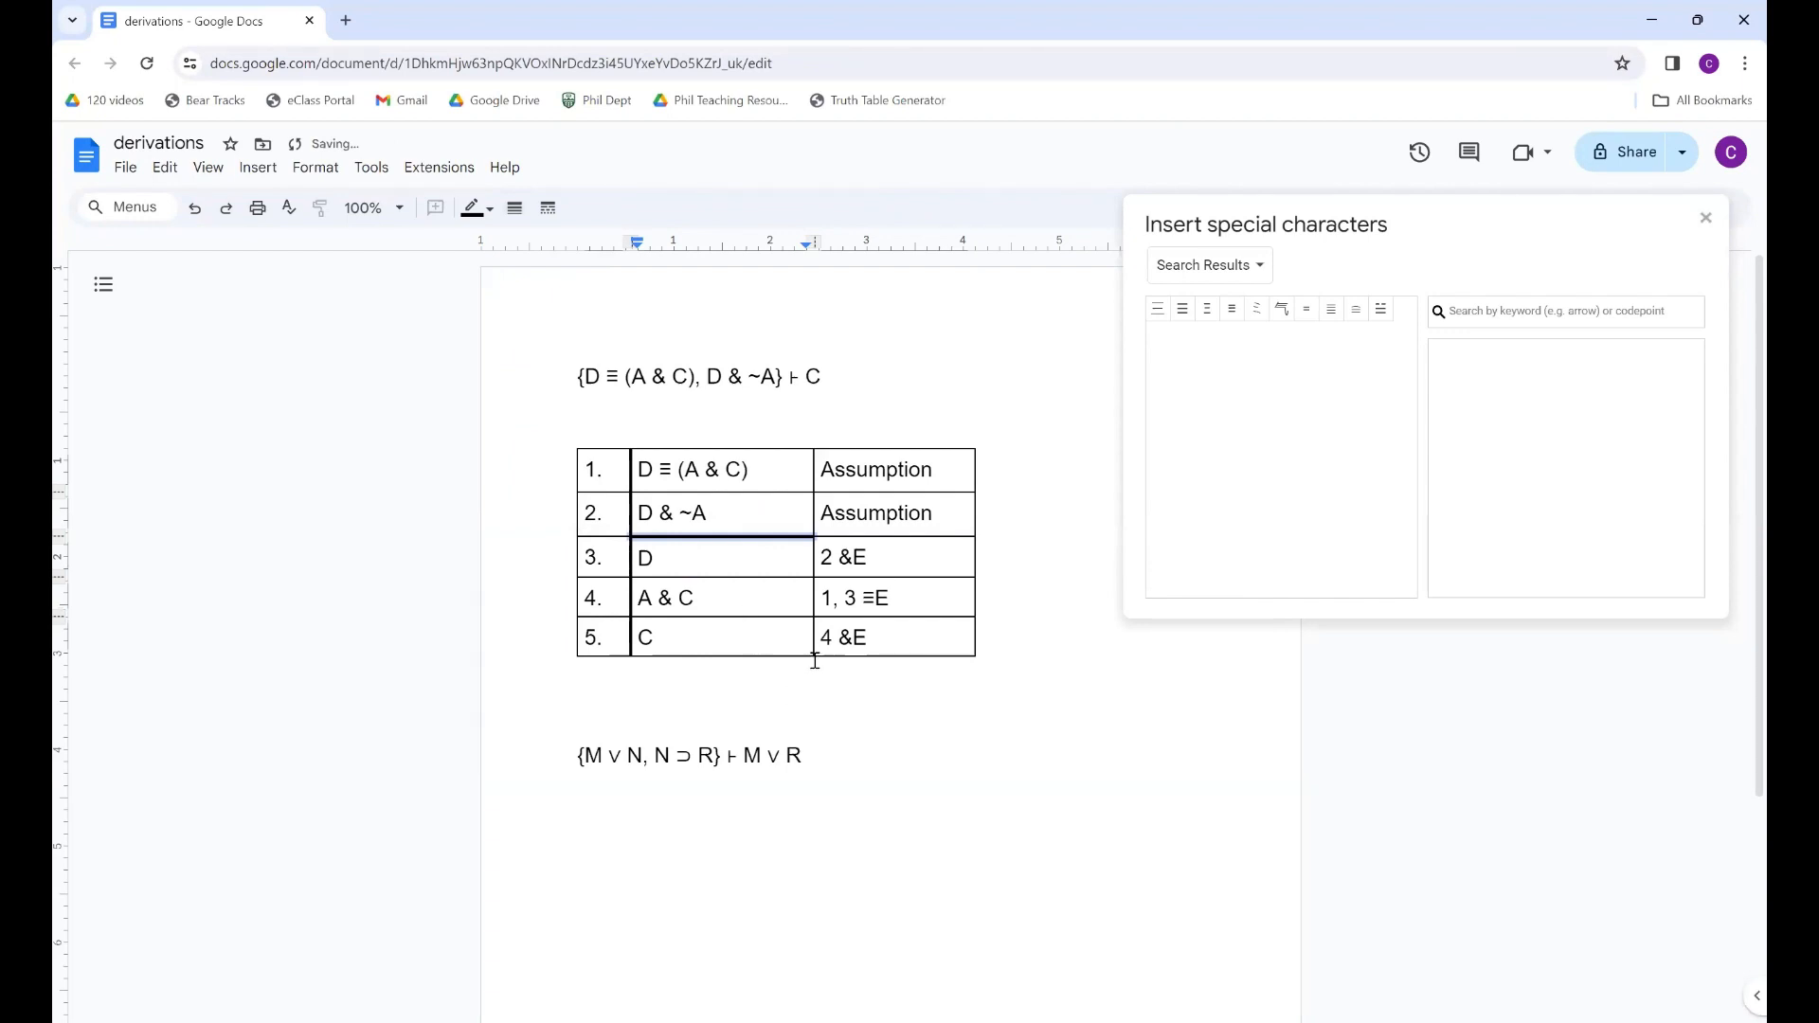
{"action": "left_click", "coordinate": [701, 559]}
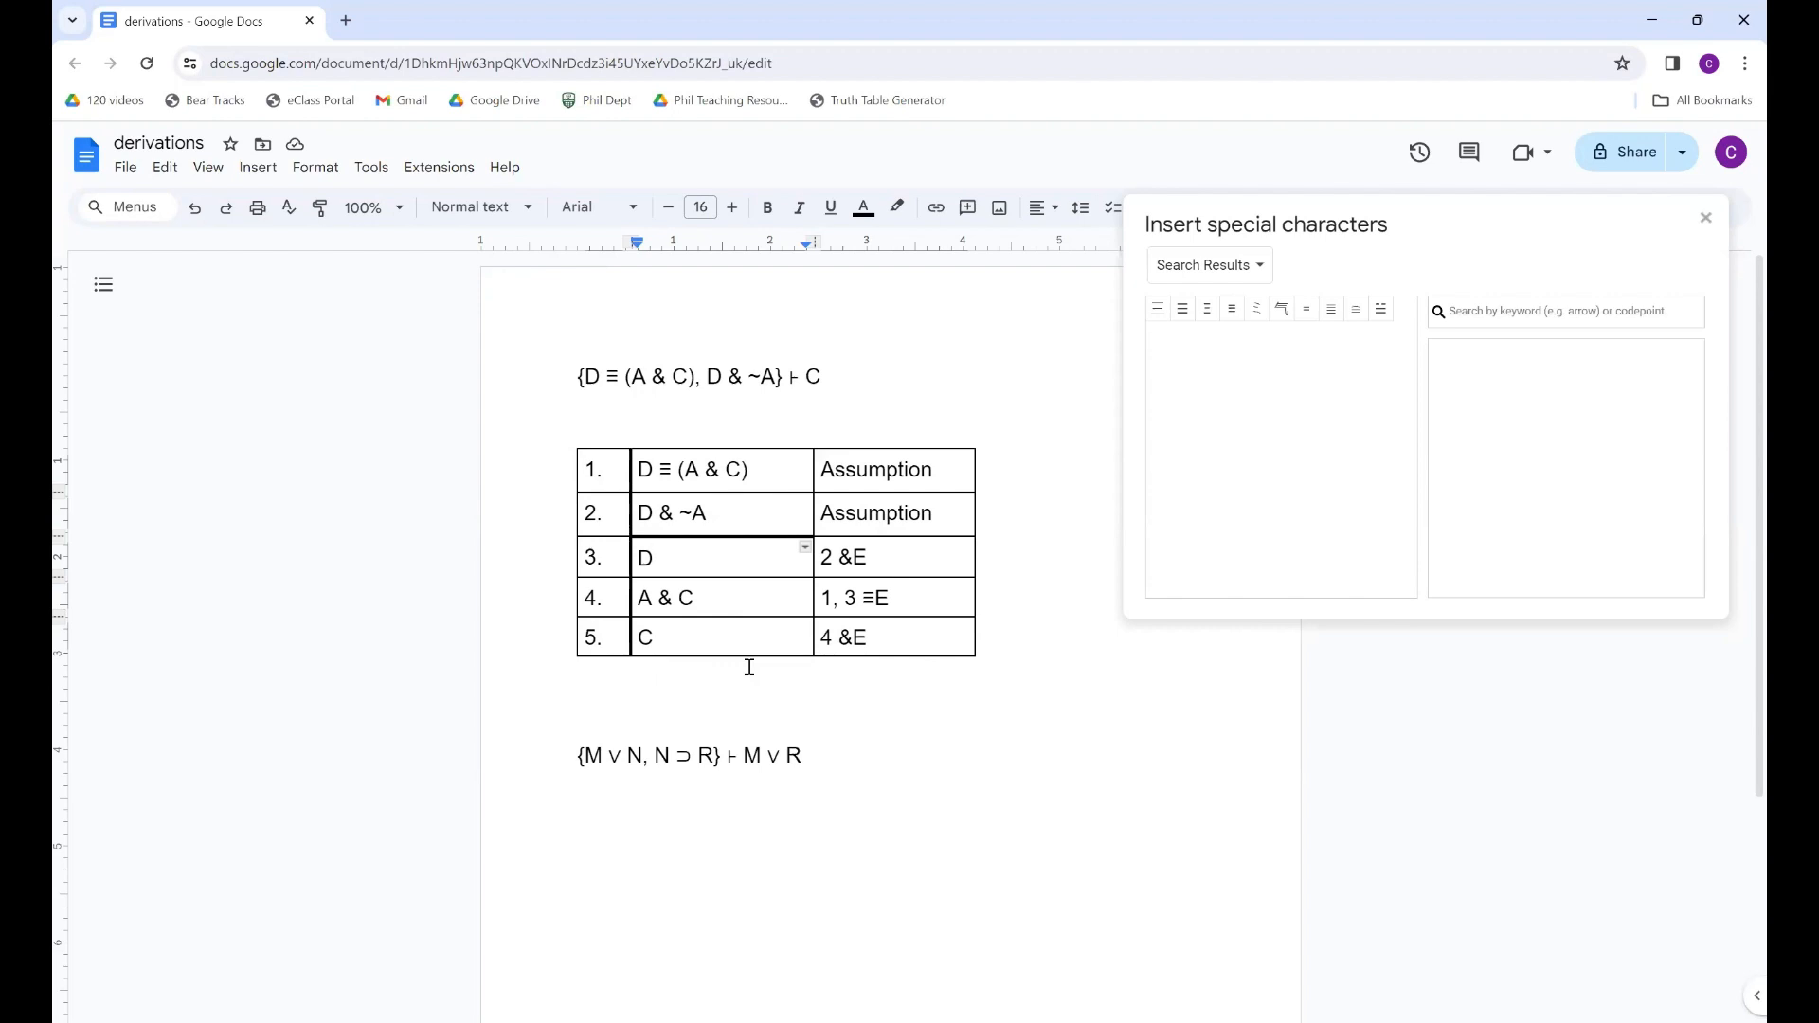
- Insert a table of 3 columns and 7 rows below the second argument, {M ∨ N, N ⊃ R} ⊦ M ∨ R
{"action": "scroll", "coordinate": [764, 685], "scroll_direction": "down", "scroll_amount": 2}
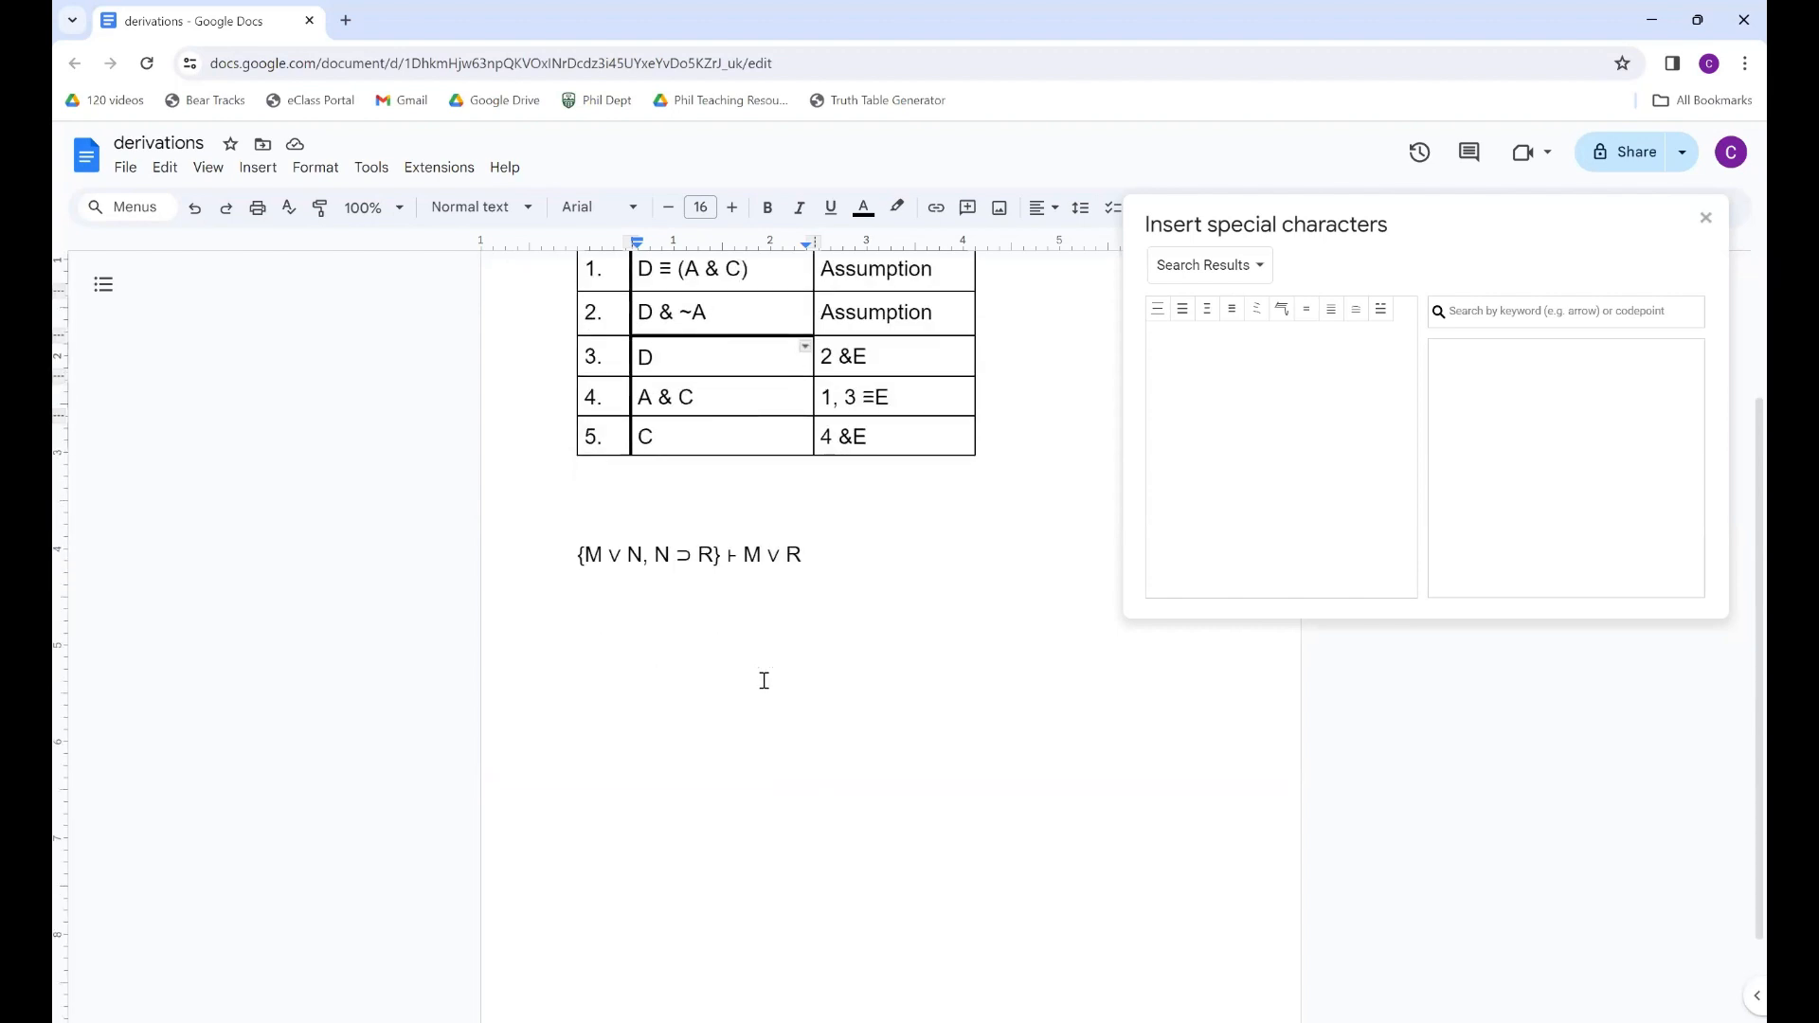
{"action": "scroll", "coordinate": [764, 680], "scroll_direction": "down", "scroll_amount": 1}
{"action": "left_click", "coordinate": [580, 502]}
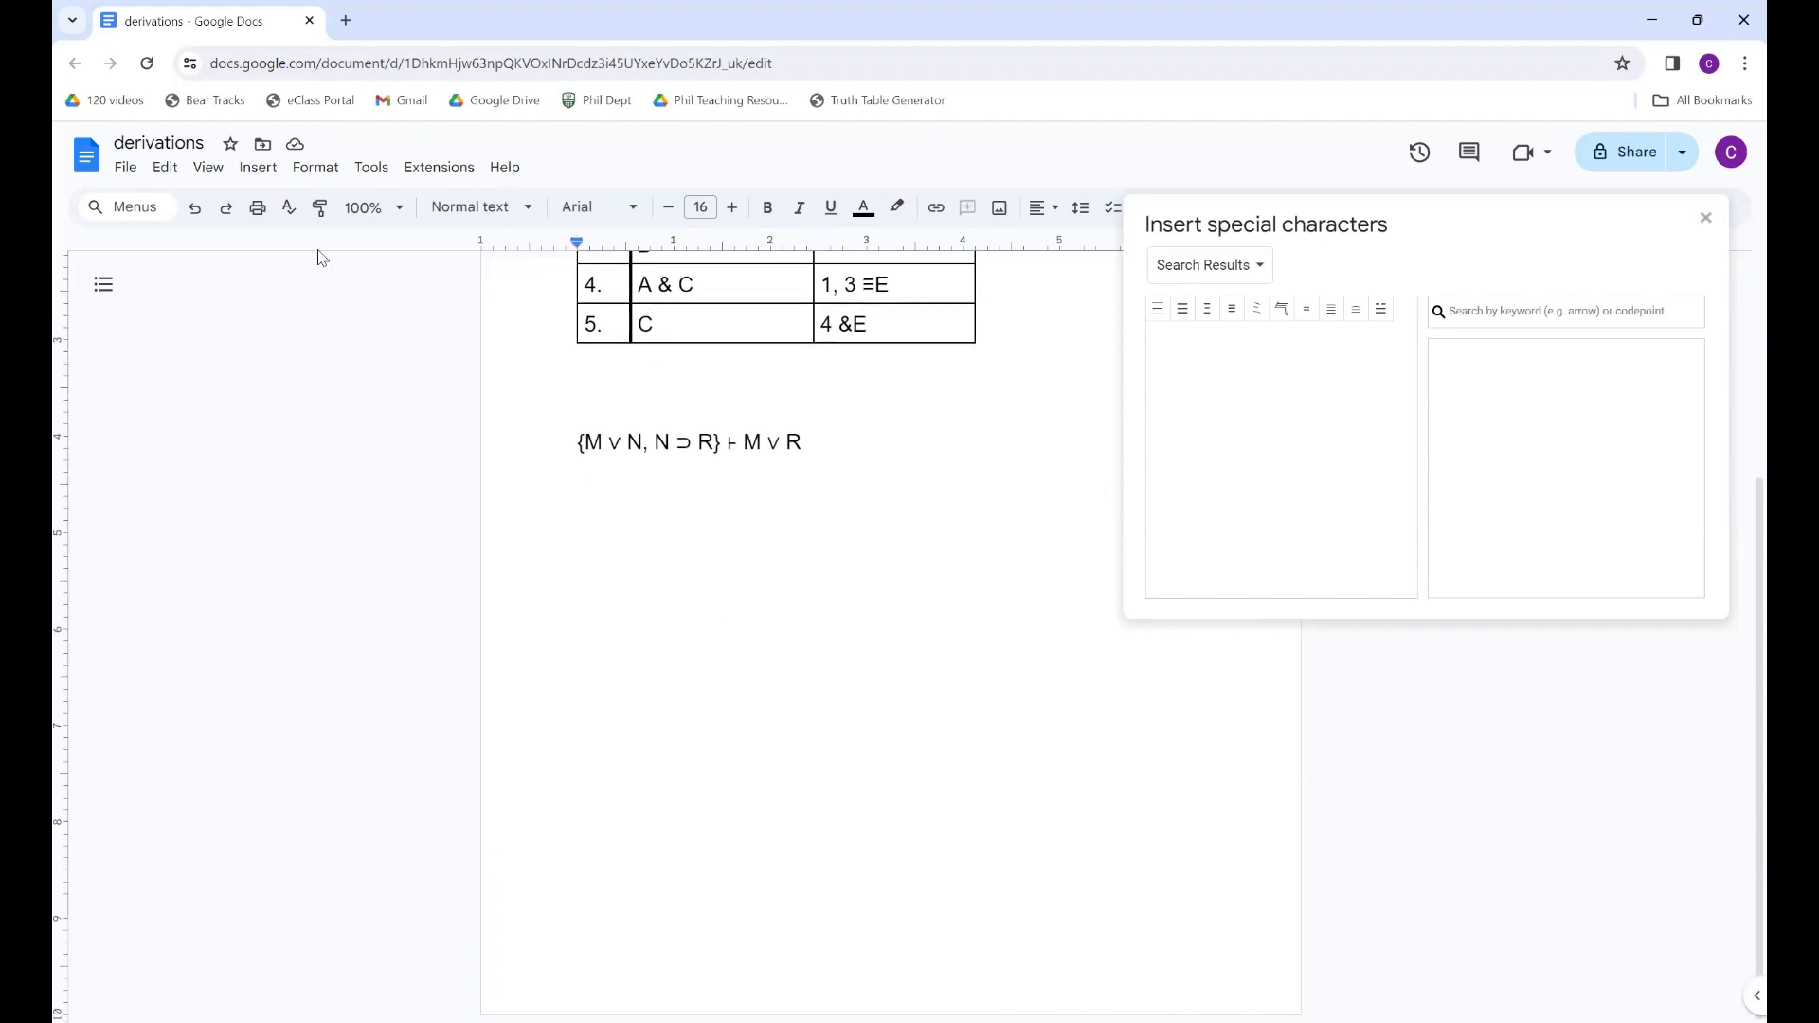
{"action": "left_click", "coordinate": [272, 175]}
{"action": "mouse_move", "coordinate": [286, 239]}
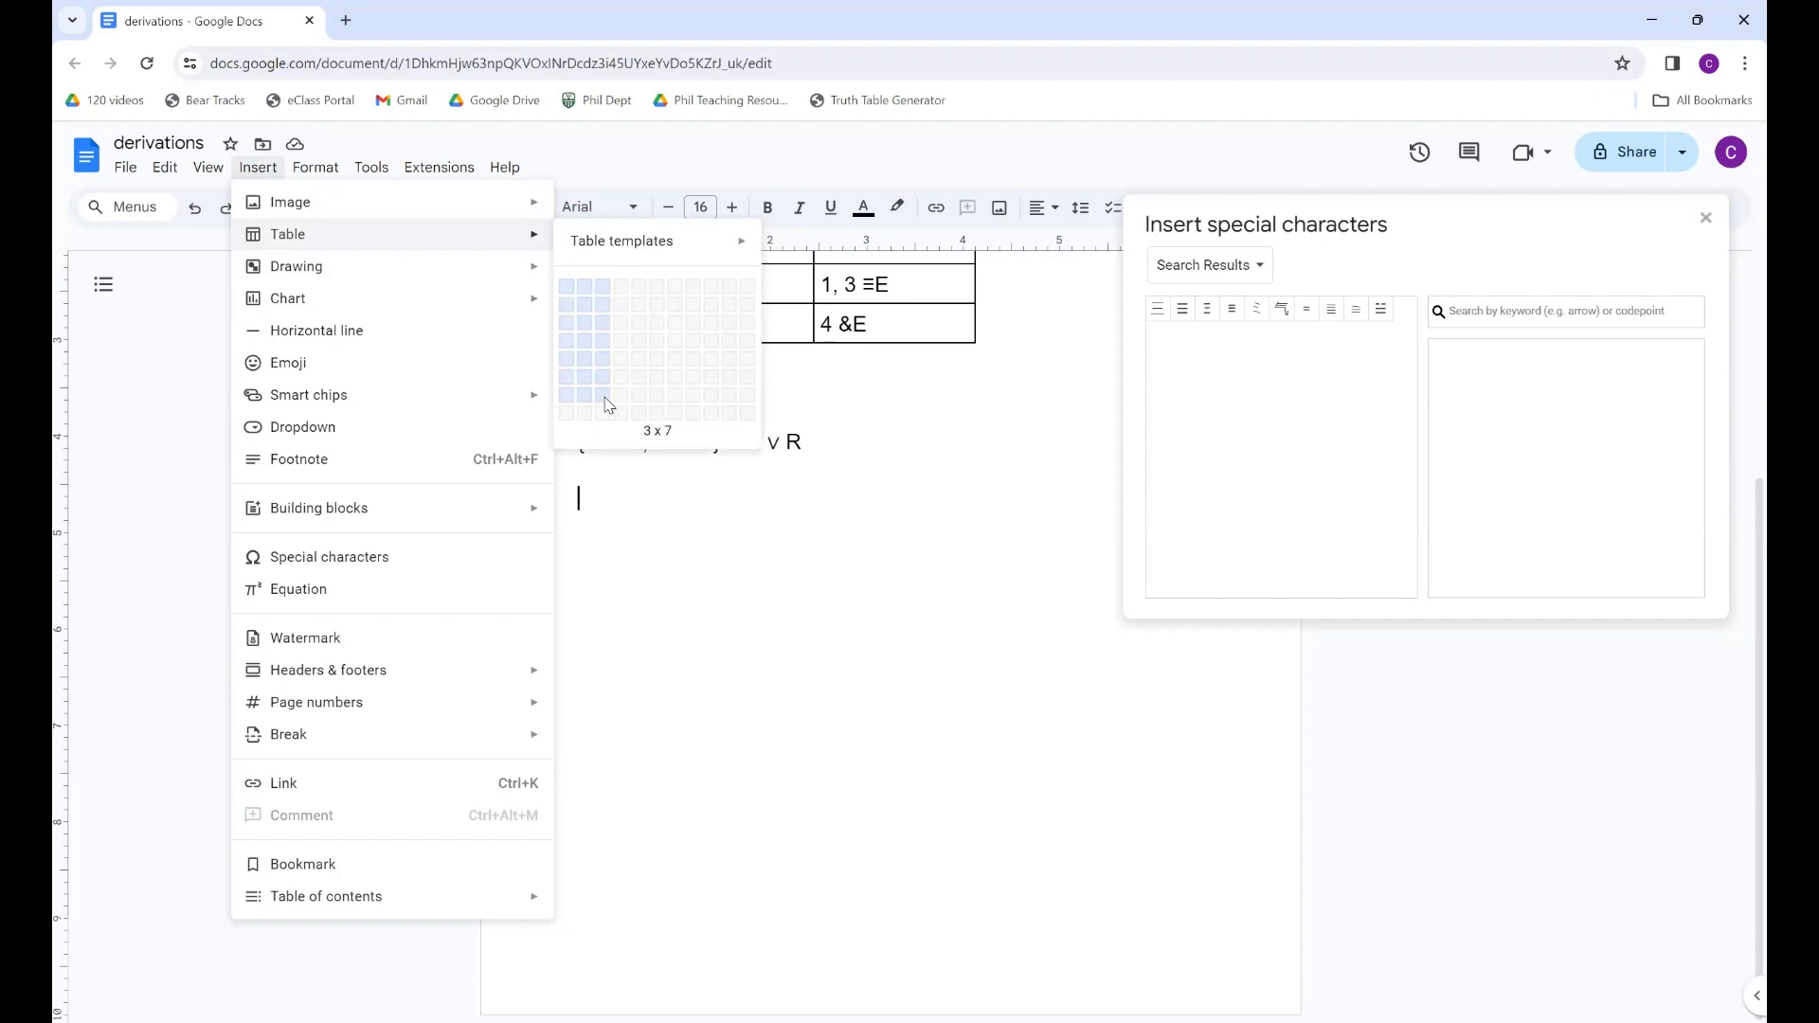
{"action": "left_click", "coordinate": [605, 396]}
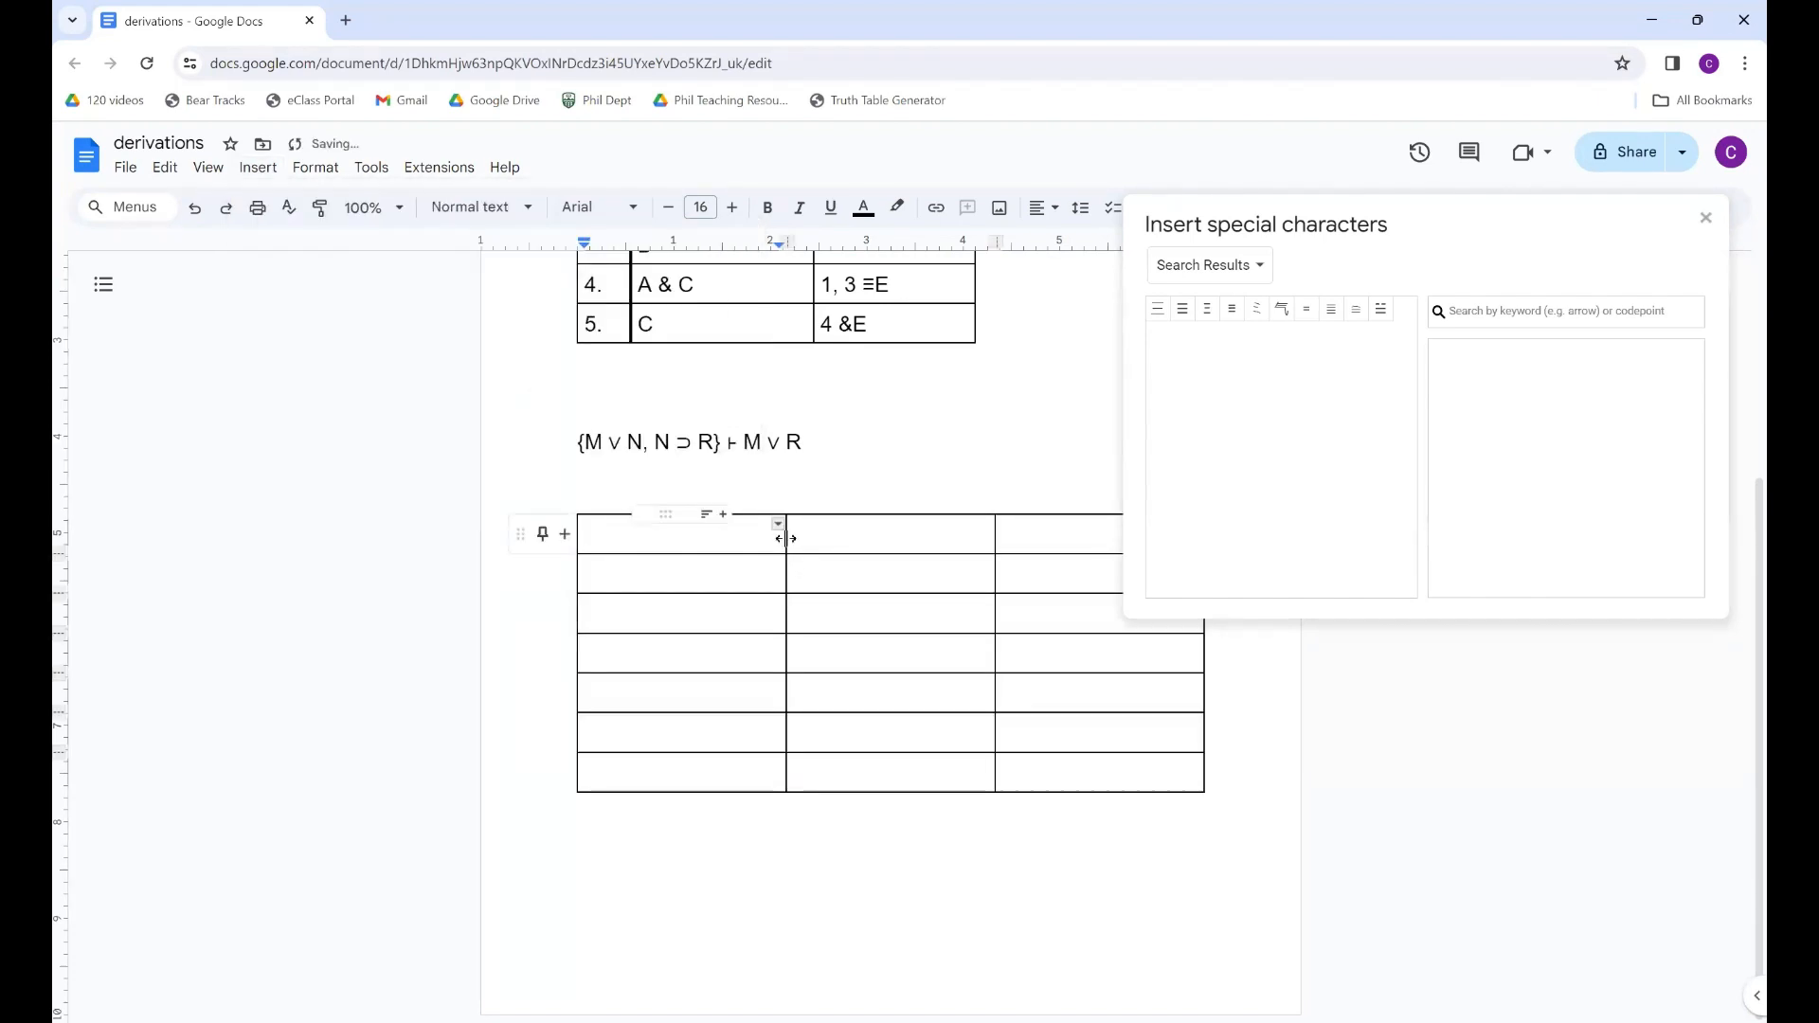
- Narrow all three columns of the new table, leaving the line-number column just wide enough for a number
{"action": "left_click_drag", "start_coordinate": [785, 538], "coordinate": [631, 542]}
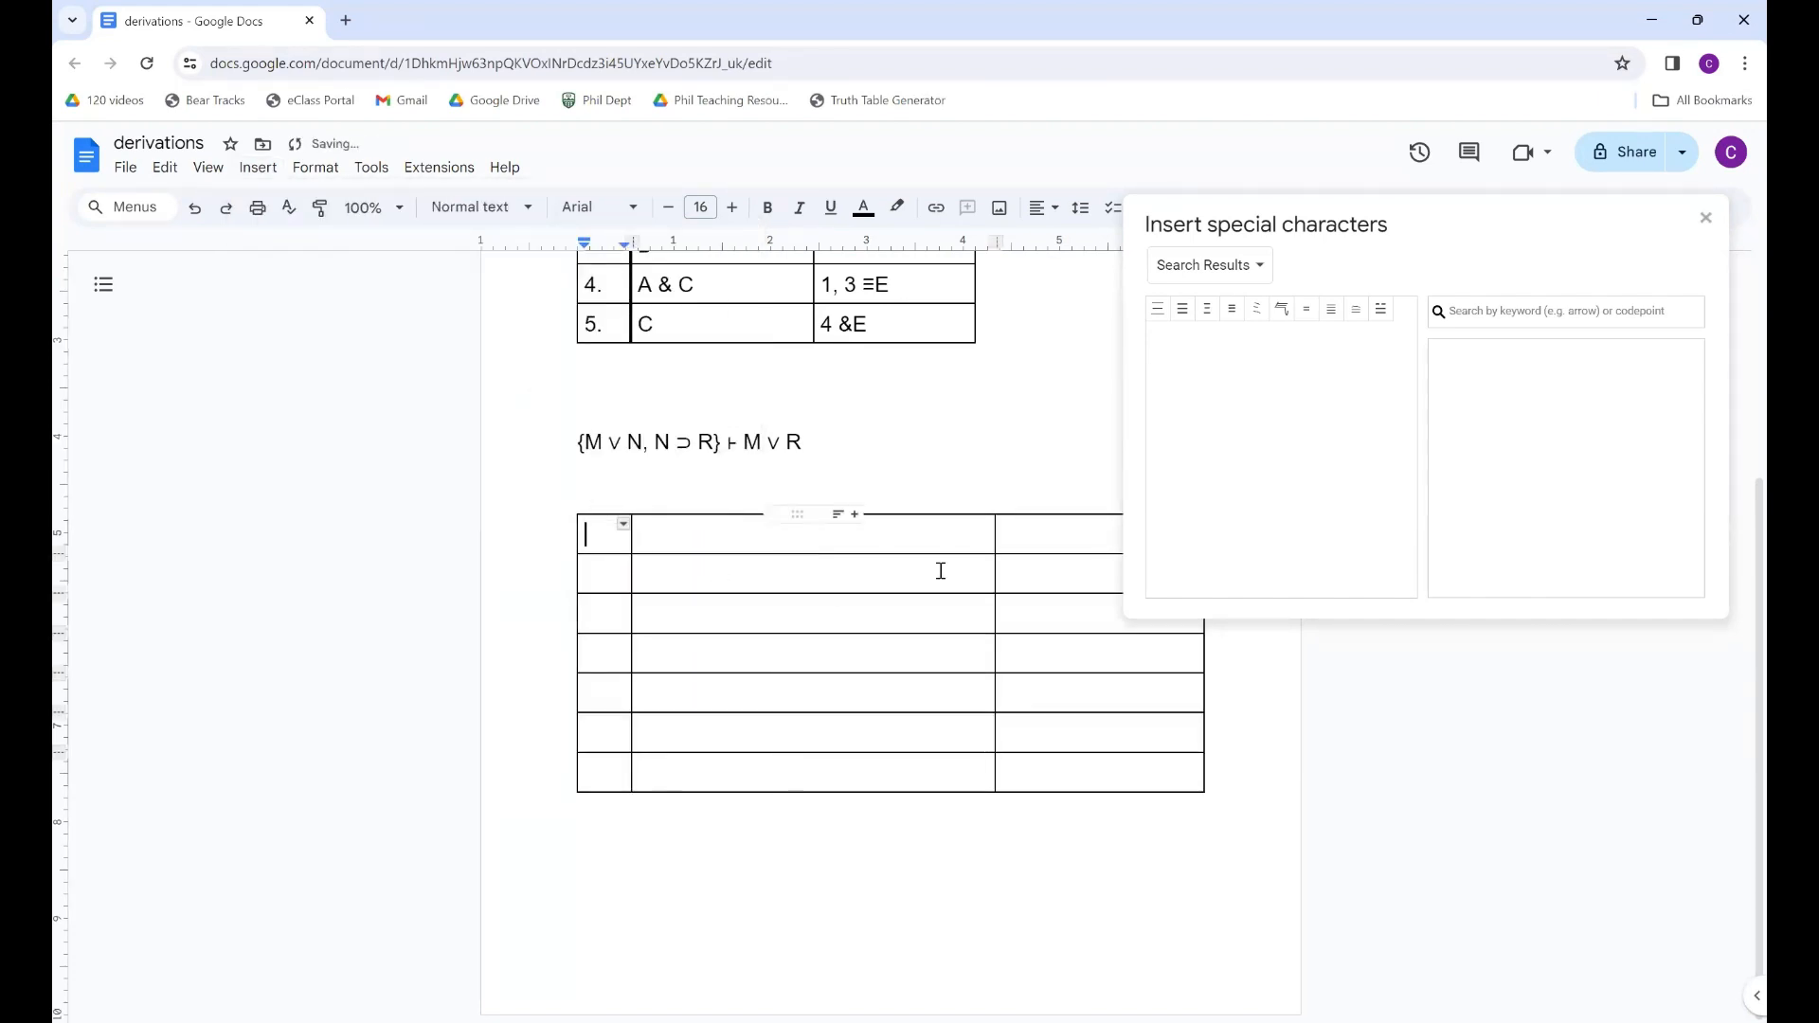
{"action": "left_click_drag", "start_coordinate": [994, 535], "coordinate": [758, 544]}
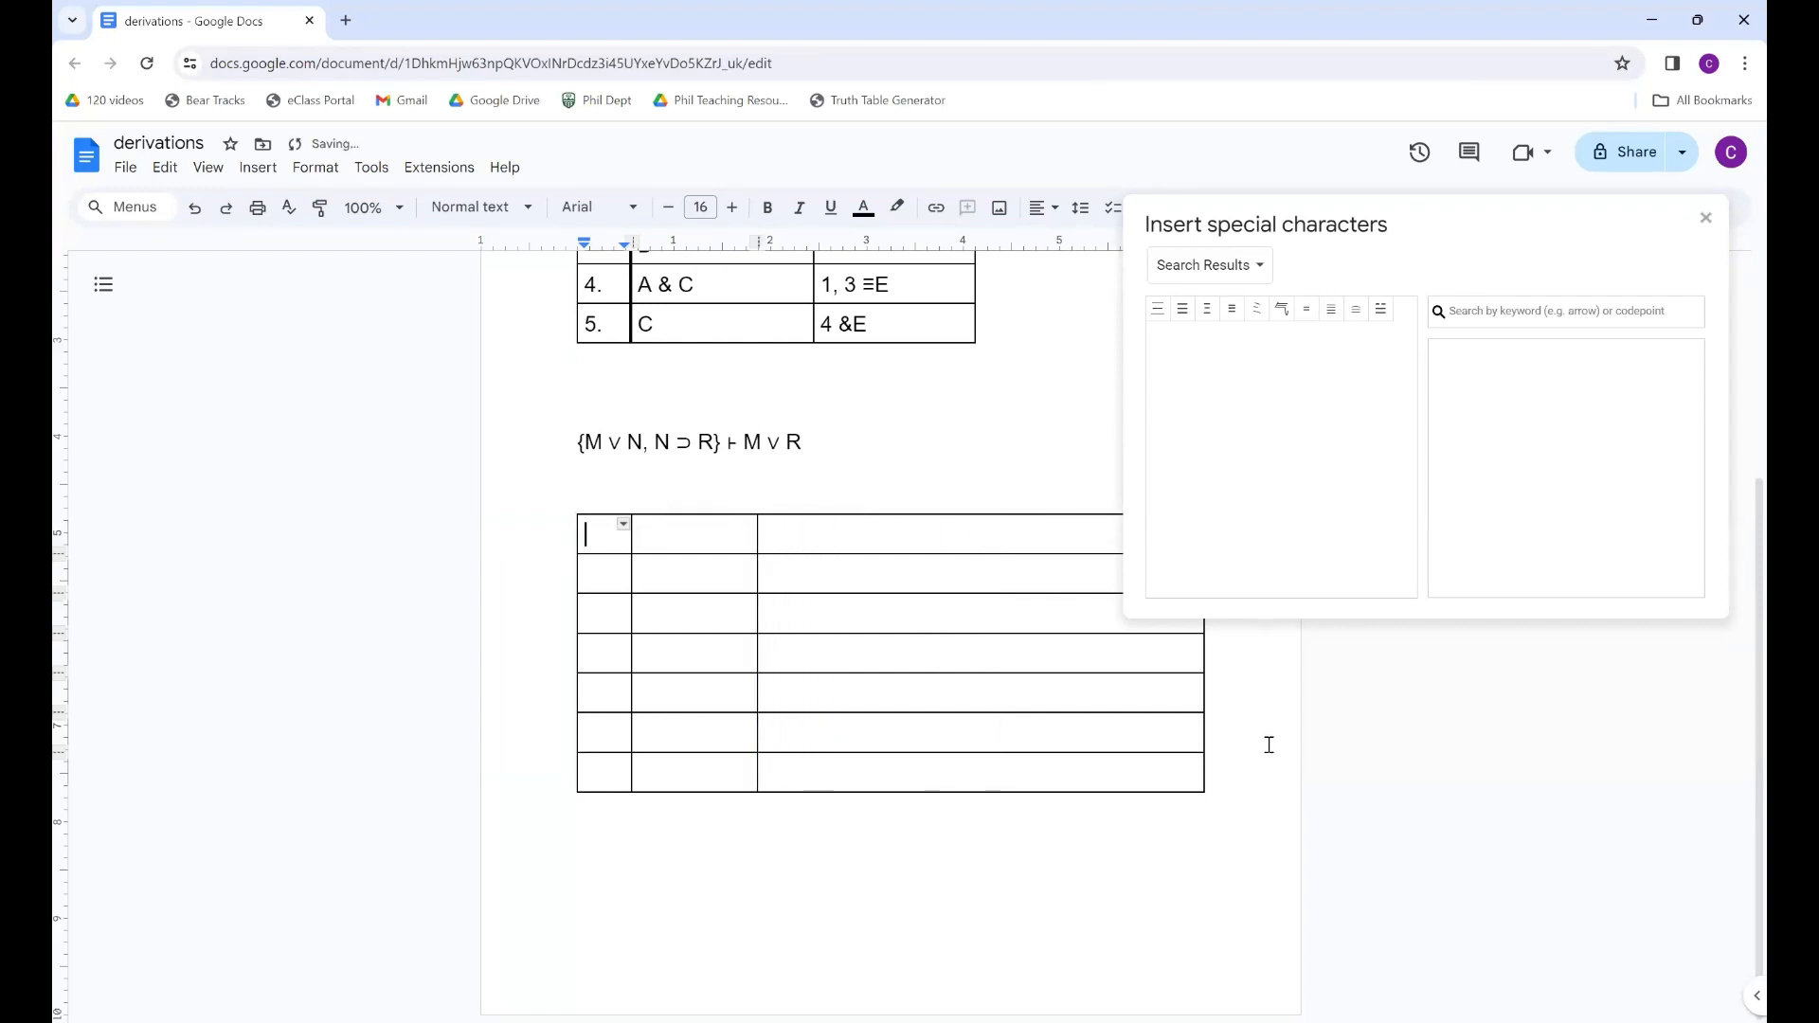
{"action": "left_click_drag", "start_coordinate": [1201, 778], "coordinate": [912, 766]}
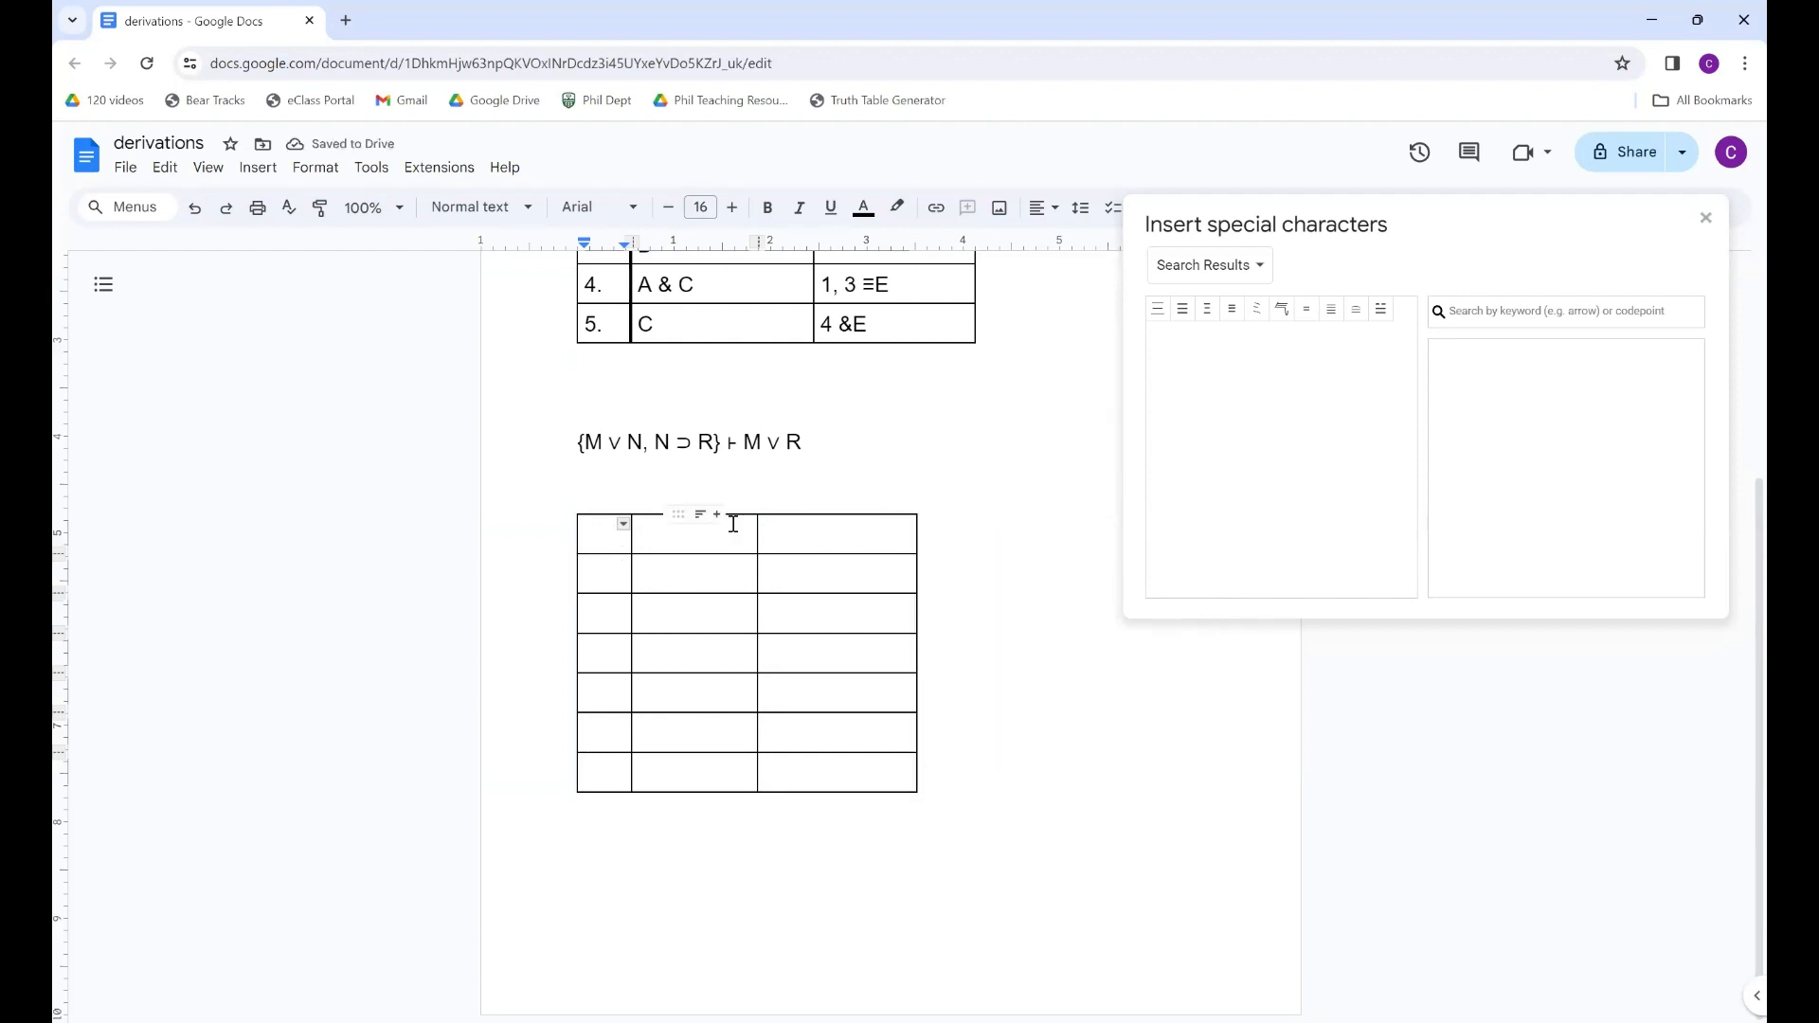
- Fill the first row with 1., the premise M ∨ N copied from the argument line, and the justification Assumption
{"action": "type", "text": "1."}
{"action": "key", "text": "Tab"}
{"action": "left_click_drag", "start_coordinate": [644, 442], "coordinate": [586, 443]}
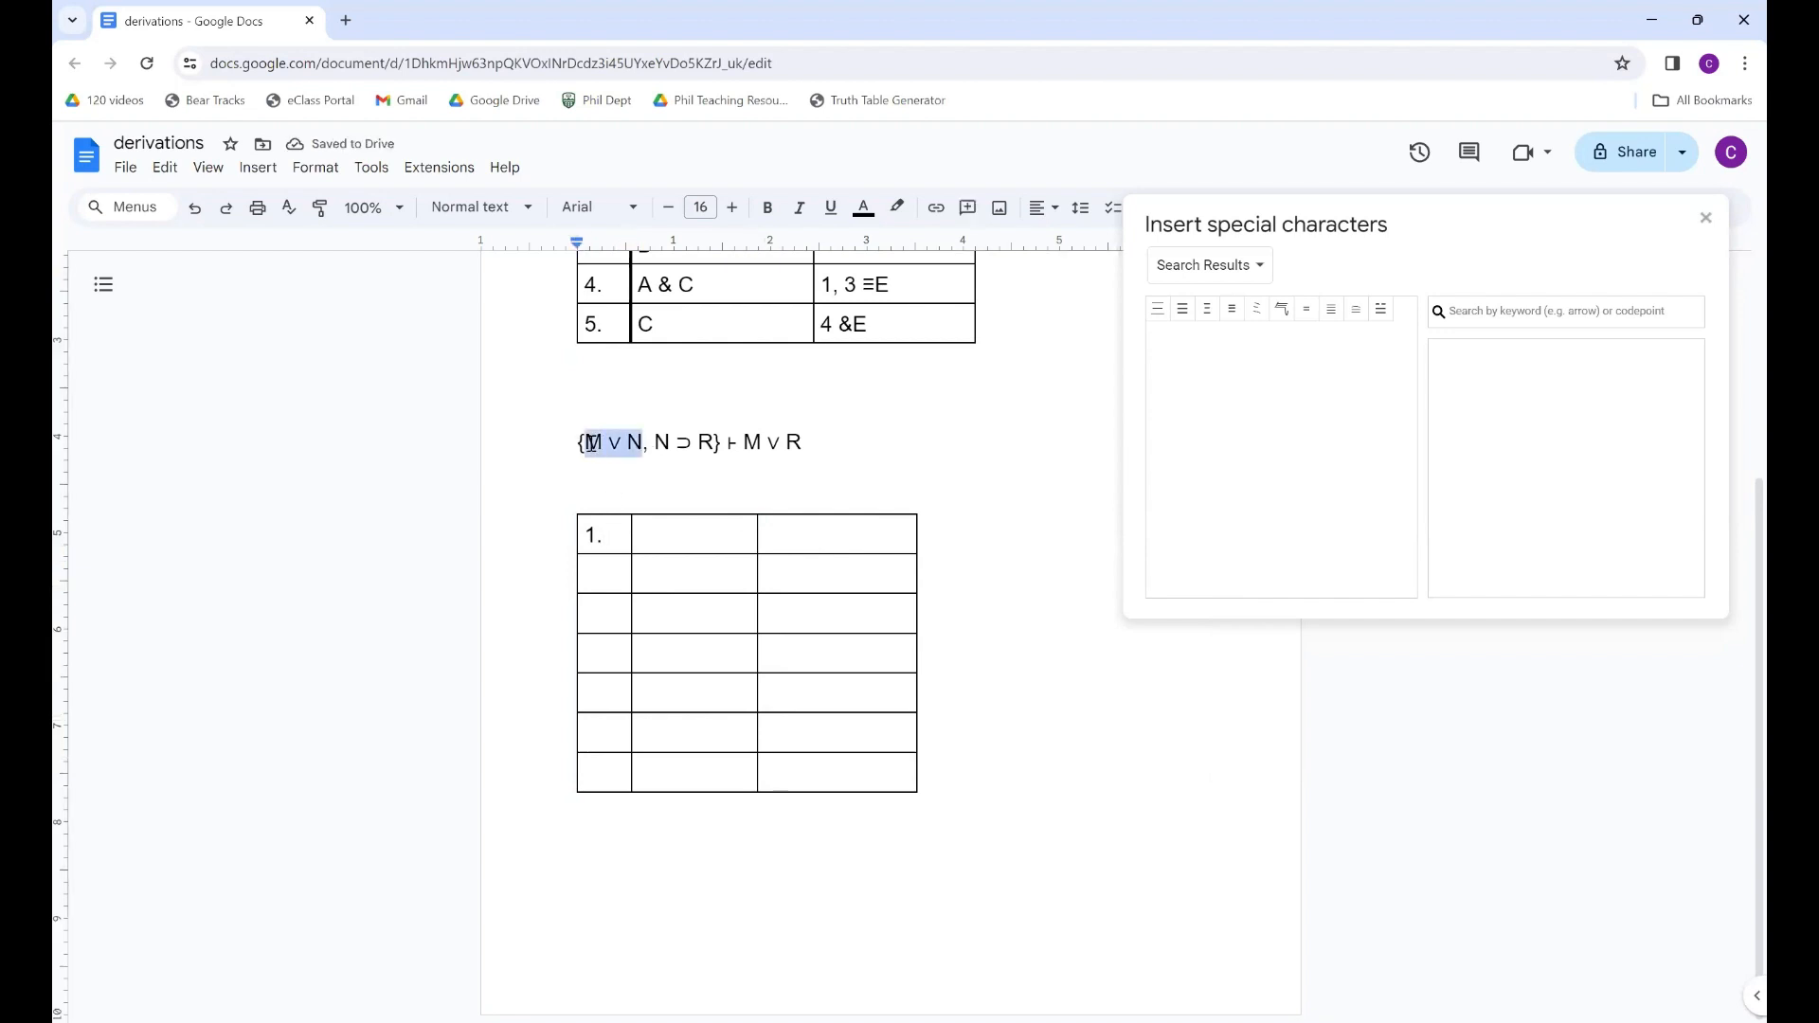
{"action": "key", "text": "ctrl+c"}
{"action": "left_click", "coordinate": [659, 535]}
{"action": "key", "text": "ctrl+v"}
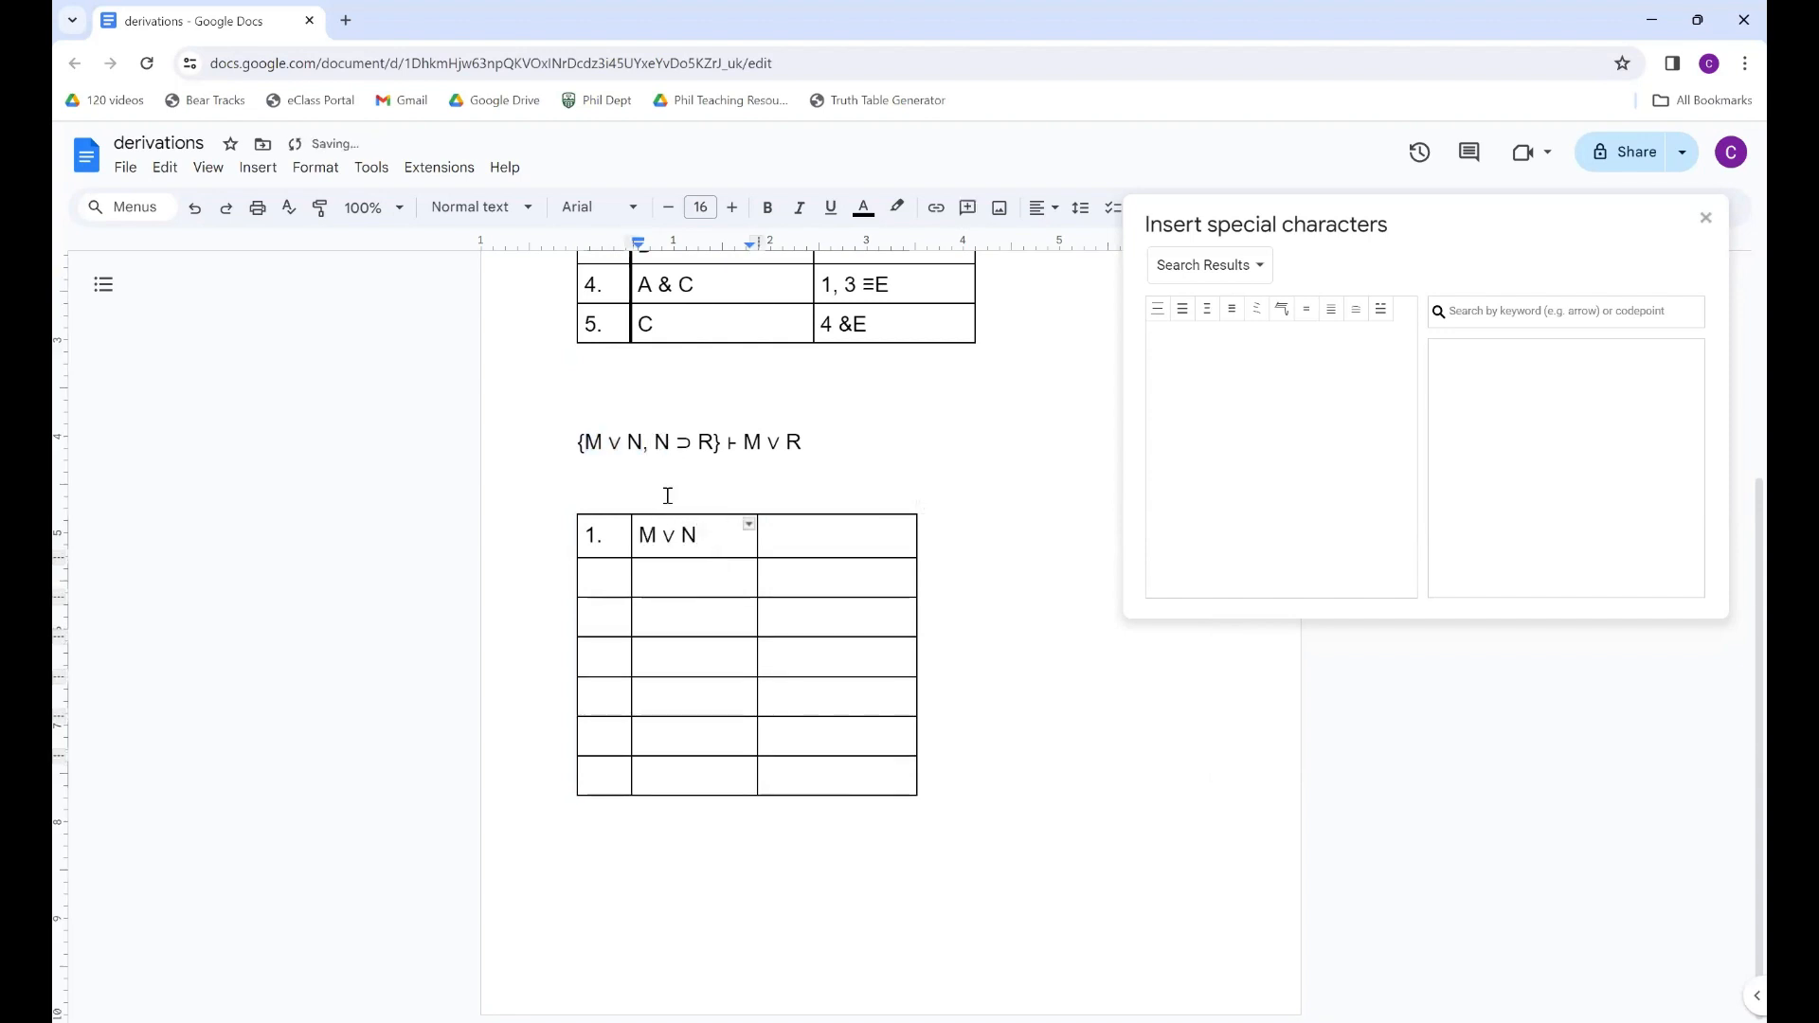
{"action": "left_click", "coordinate": [790, 548]}
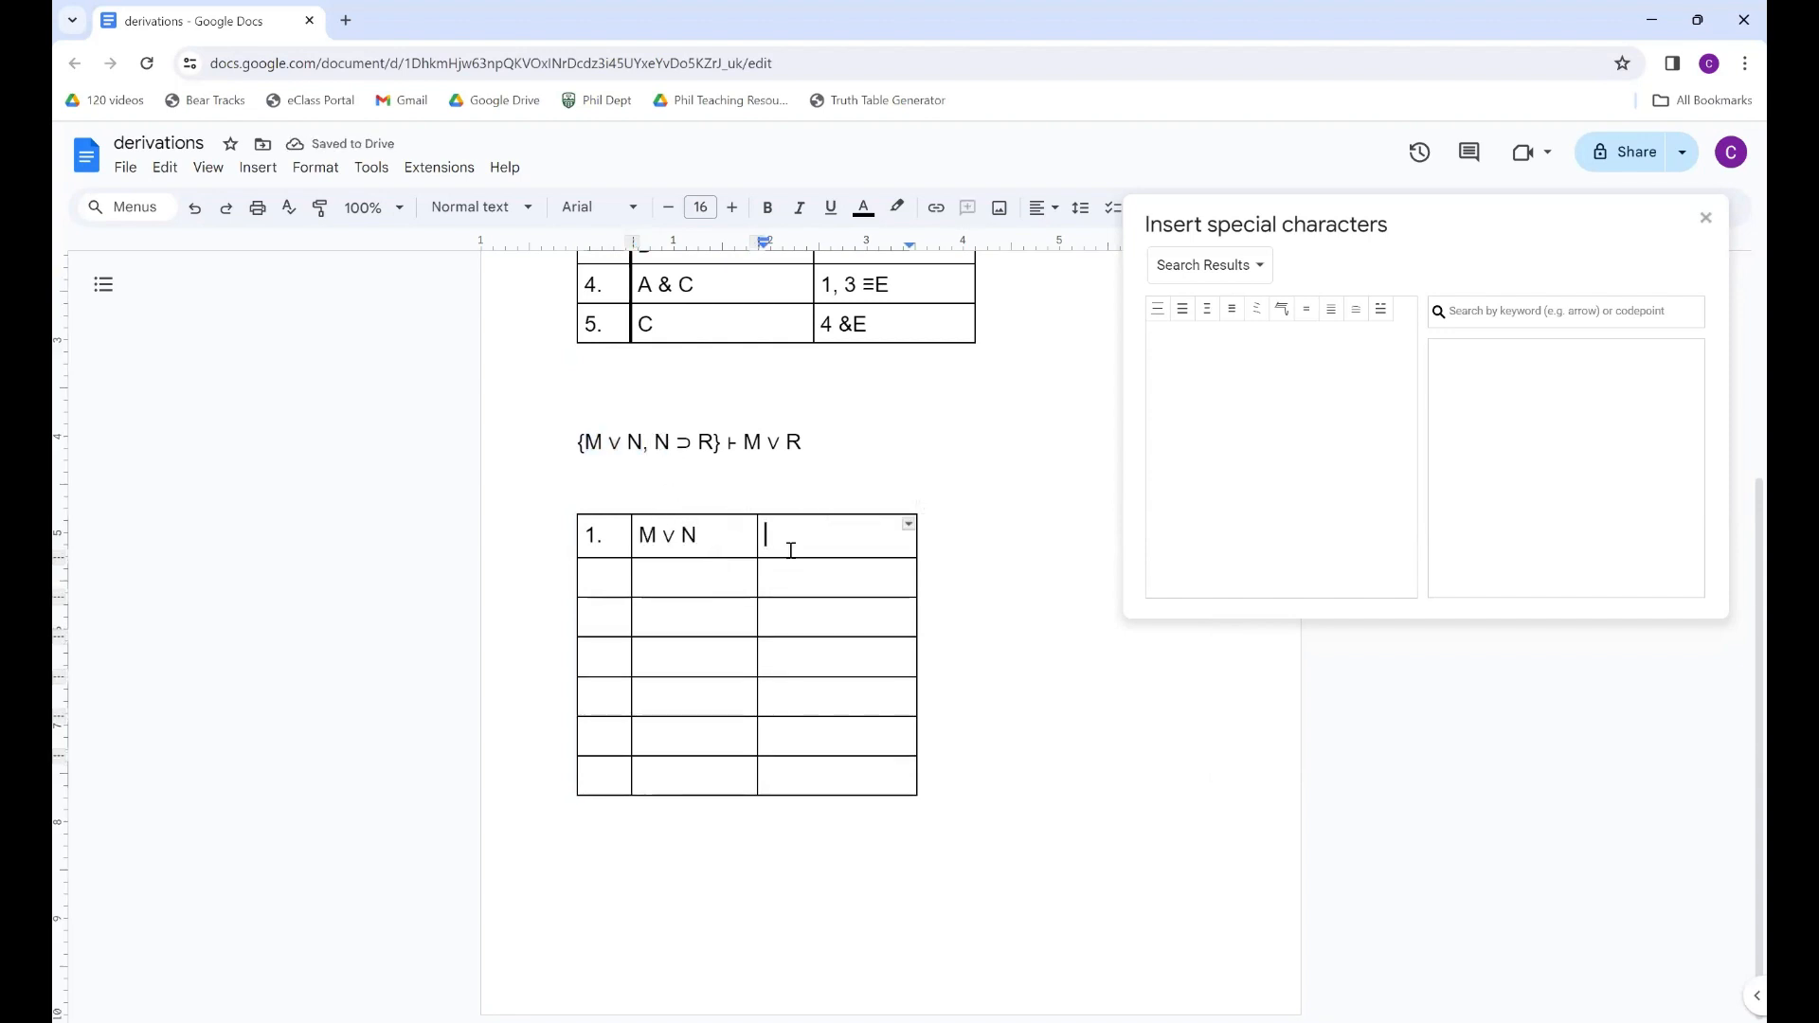
{"action": "type", "text": "Assumpti"}
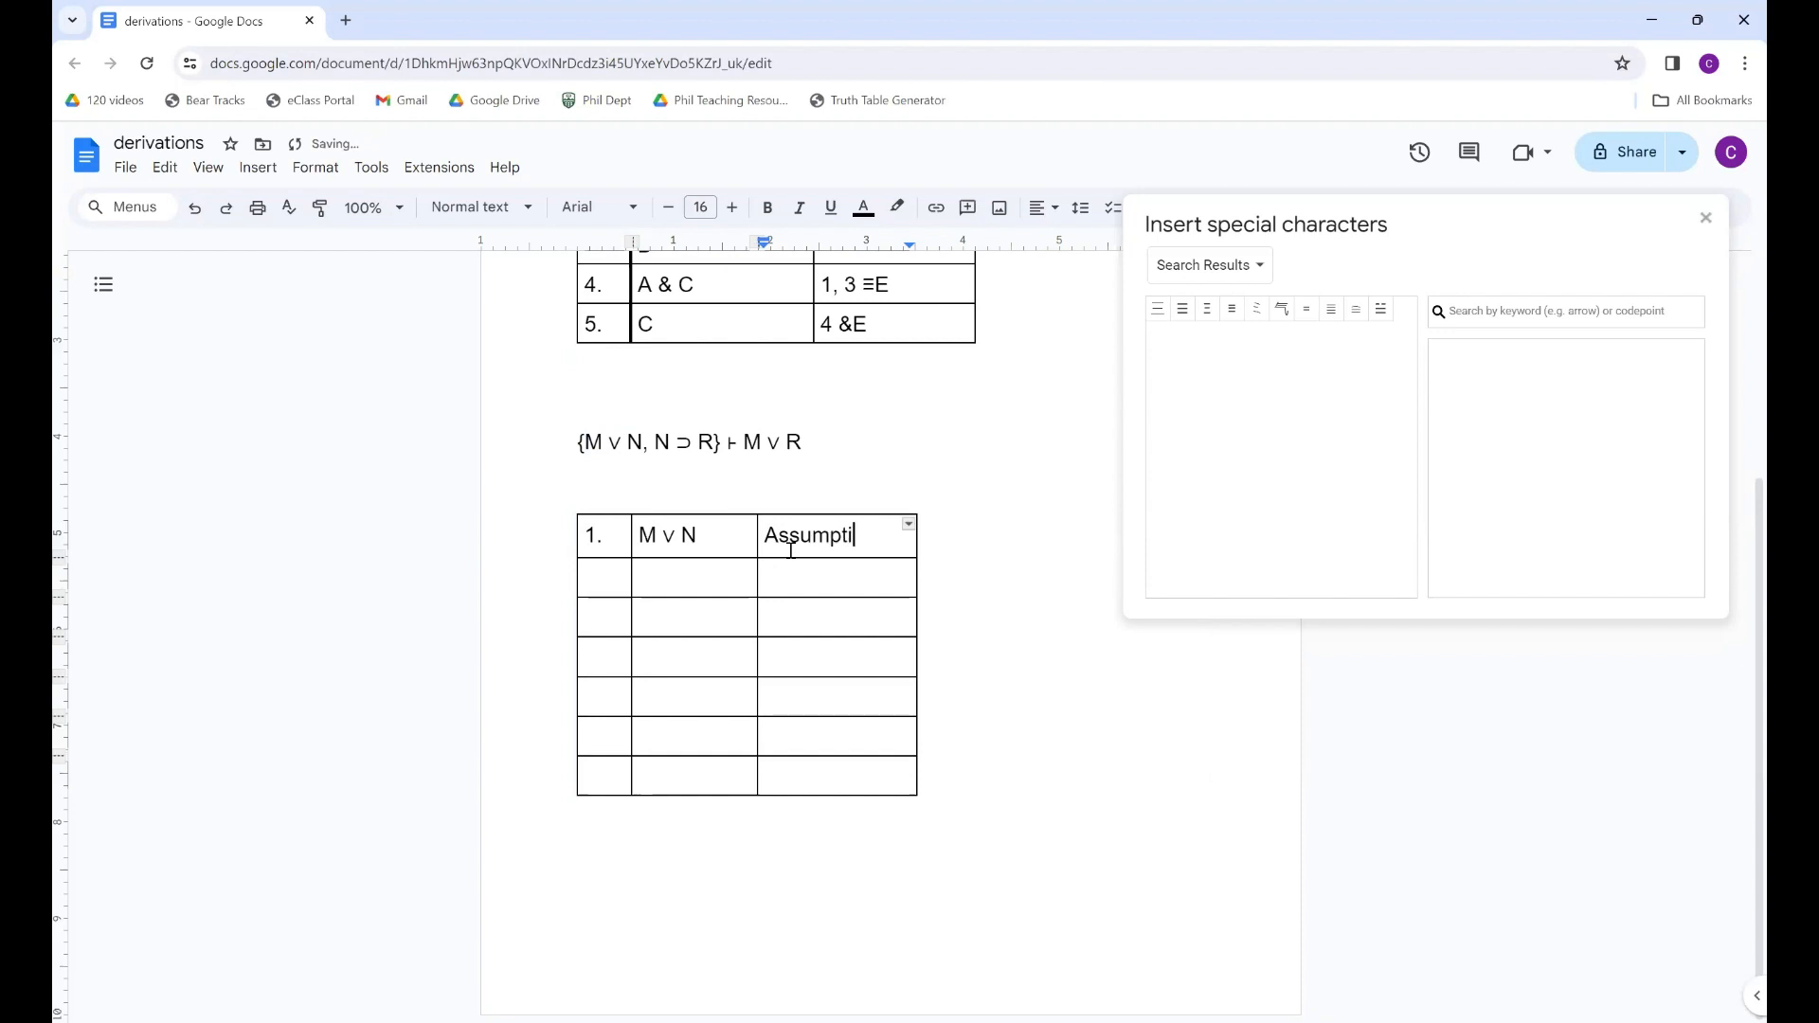
{"action": "type", "text": "on"}
- Fill the second row with 2., the premise N ⊃ R copied from the argument line, and the justification Assumption copied from row 1
{"action": "left_click", "coordinate": [609, 581]}
{"action": "type", "text": "2."}
{"action": "key", "text": "Tab"}
{"action": "left_click_drag", "start_coordinate": [655, 441], "coordinate": [722, 441]}
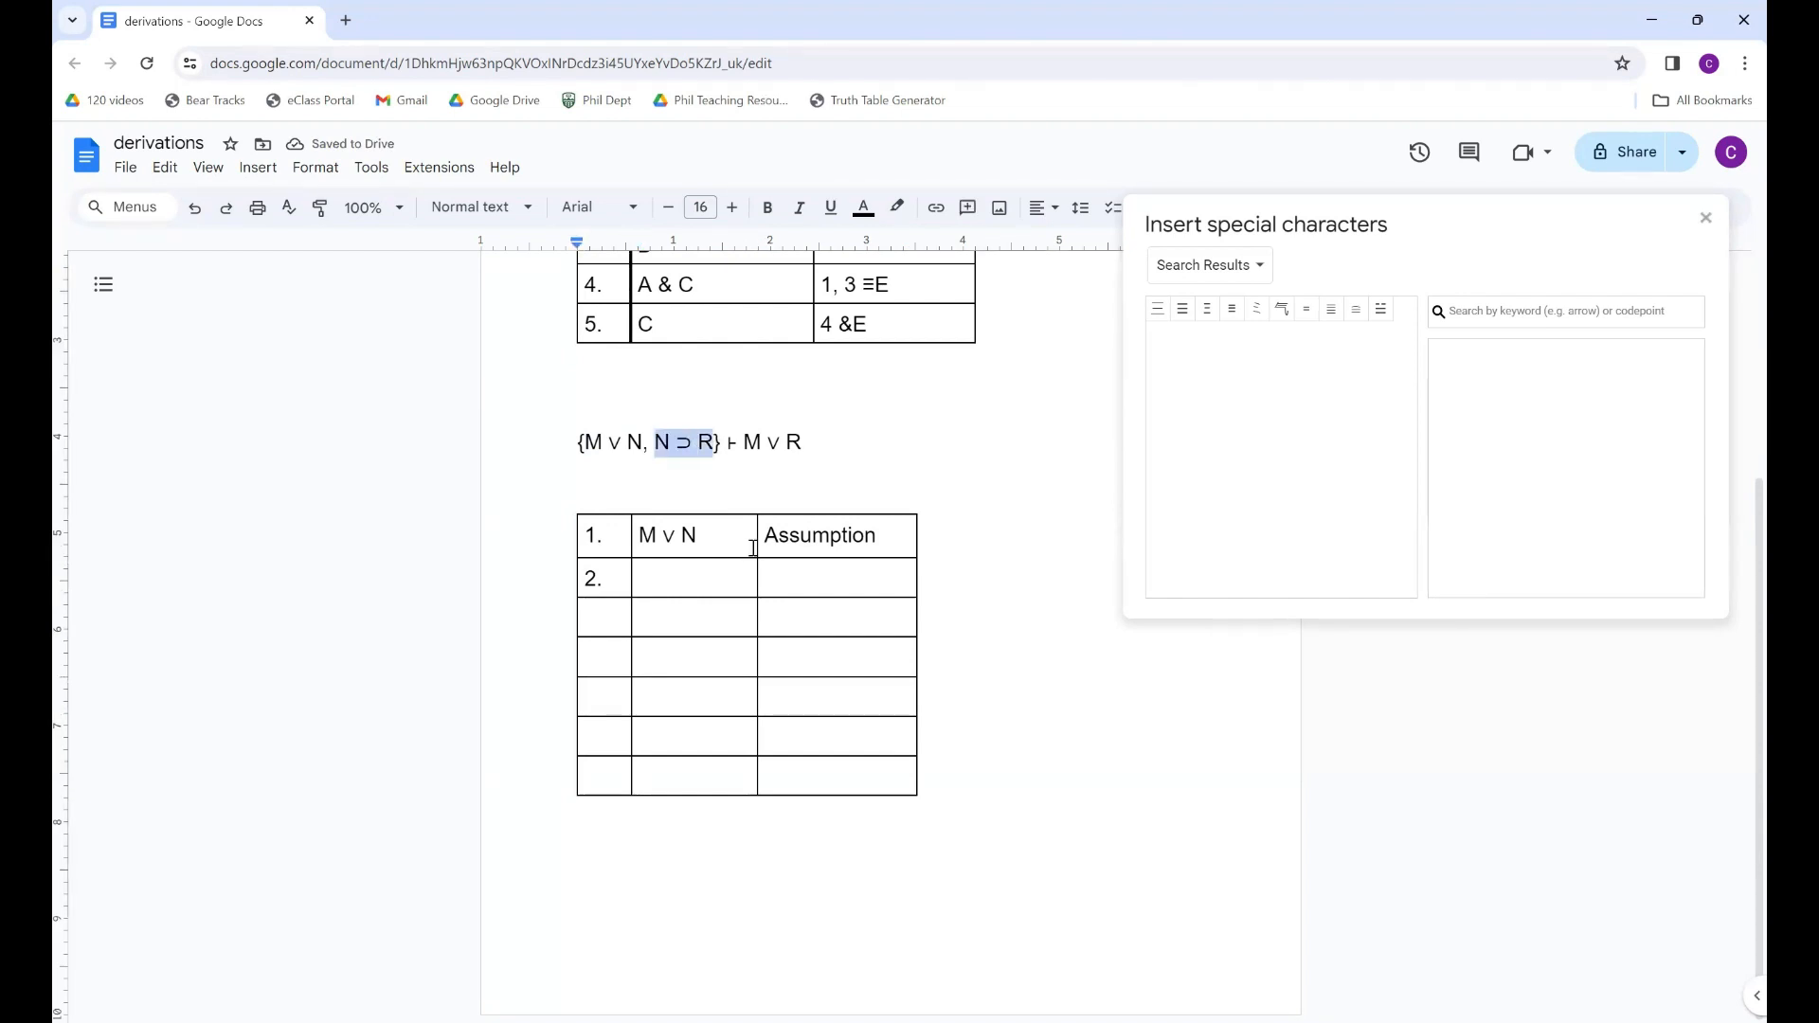
{"action": "left_click", "coordinate": [682, 577]}
{"action": "key", "text": "ctrl+v"}
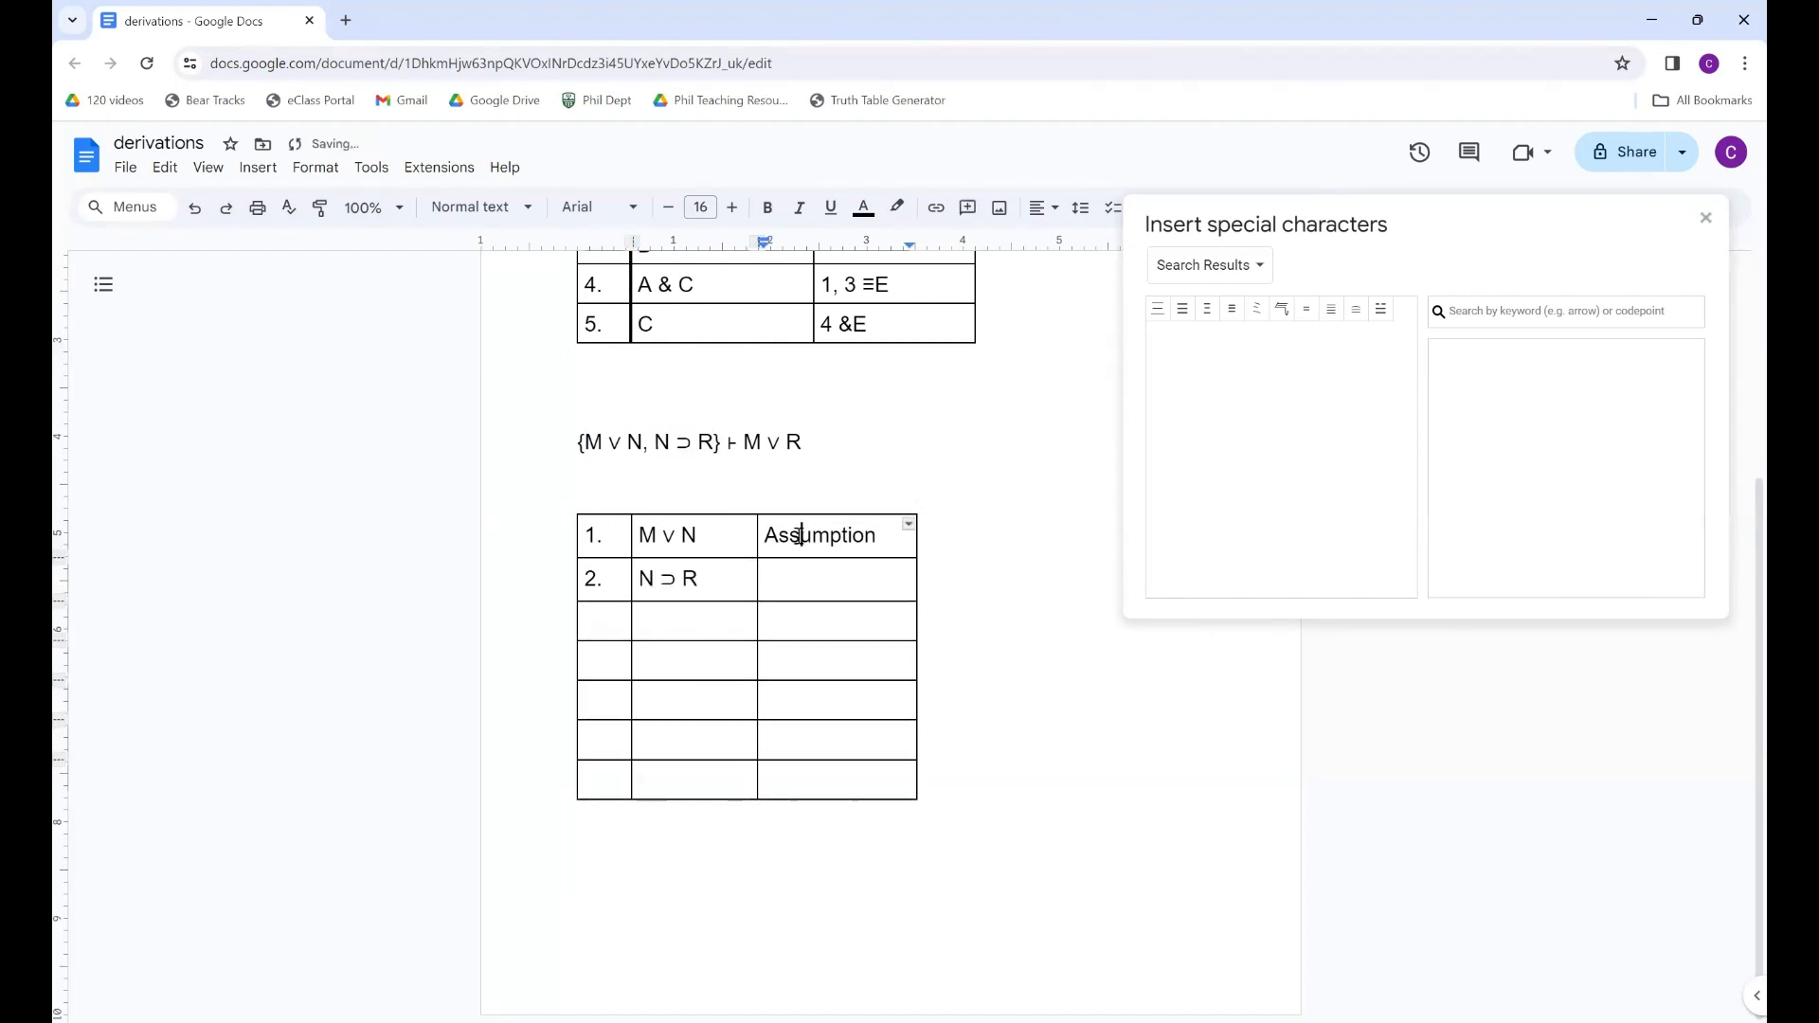
{"action": "double_click", "coordinate": [800, 536]}
{"action": "key", "text": "ctrl+c"}
{"action": "left_click", "coordinate": [792, 582]}
{"action": "key", "text": "ctrl+v"}
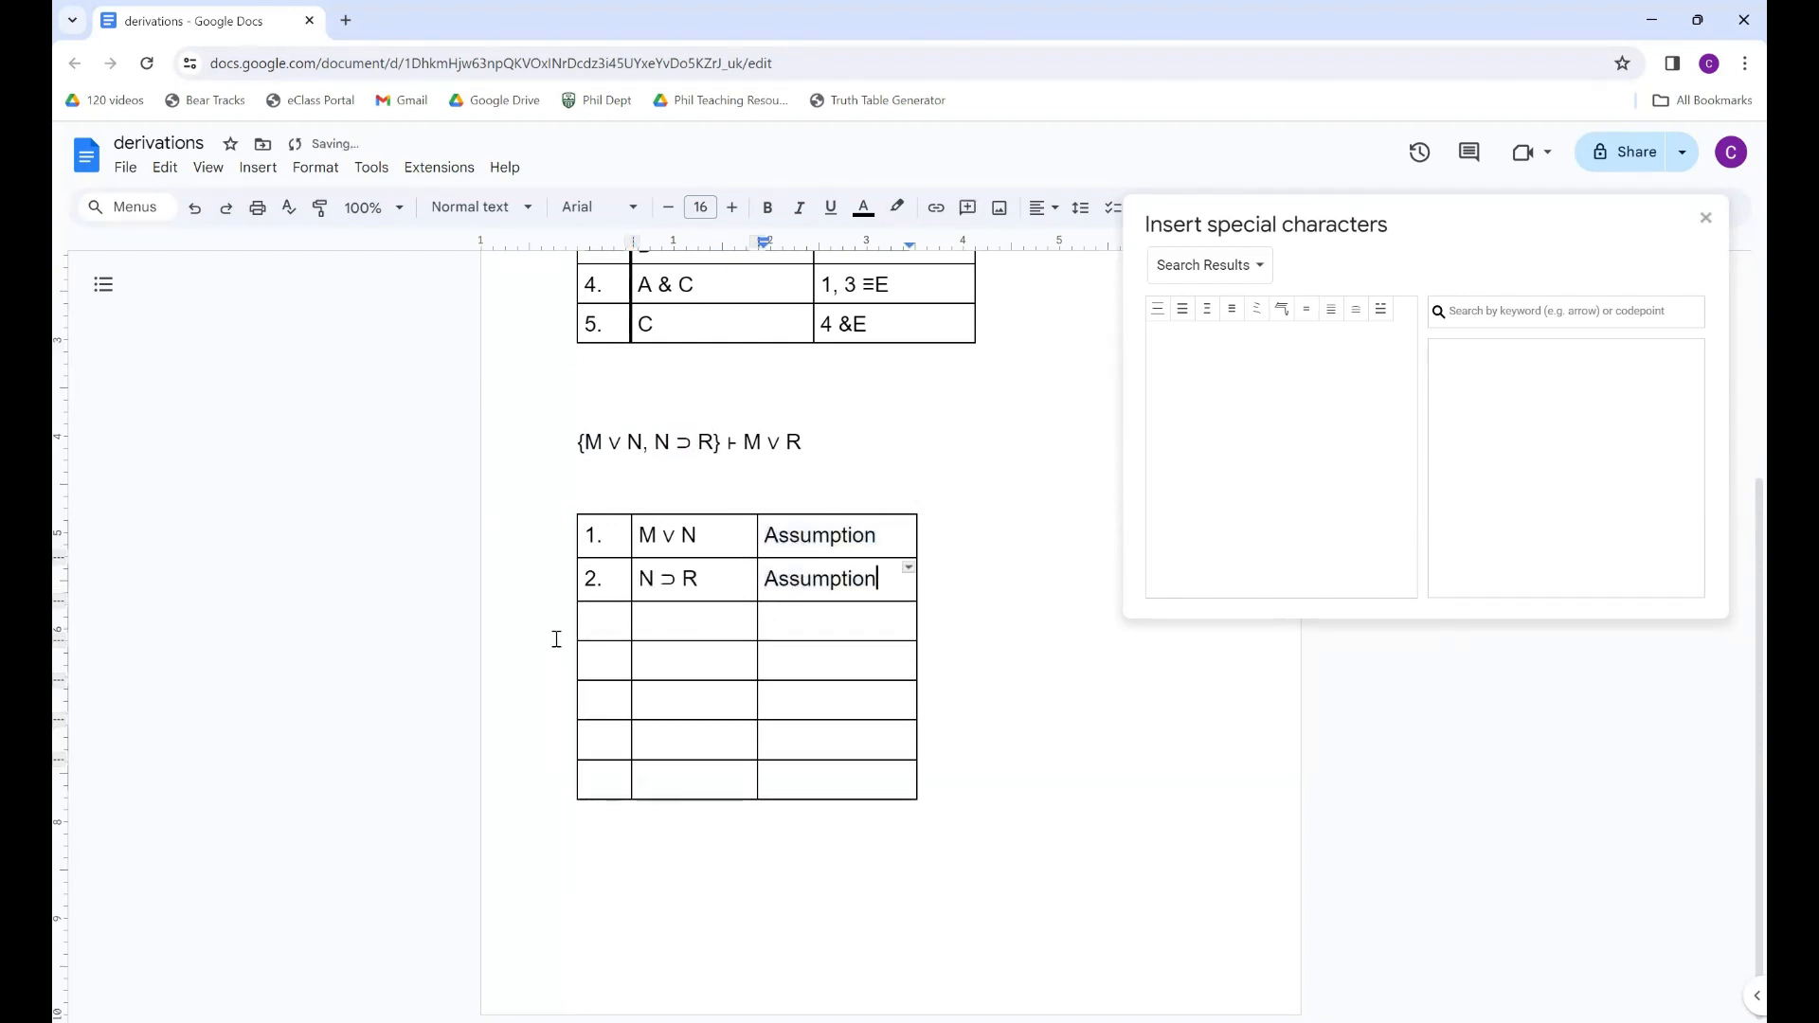
- Number the third row 3. and insert a subderivation column between the formula and justification columns
{"action": "left_click", "coordinate": [603, 621]}
{"action": "type", "text": "3."}
{"action": "right_click", "coordinate": [675, 622]}
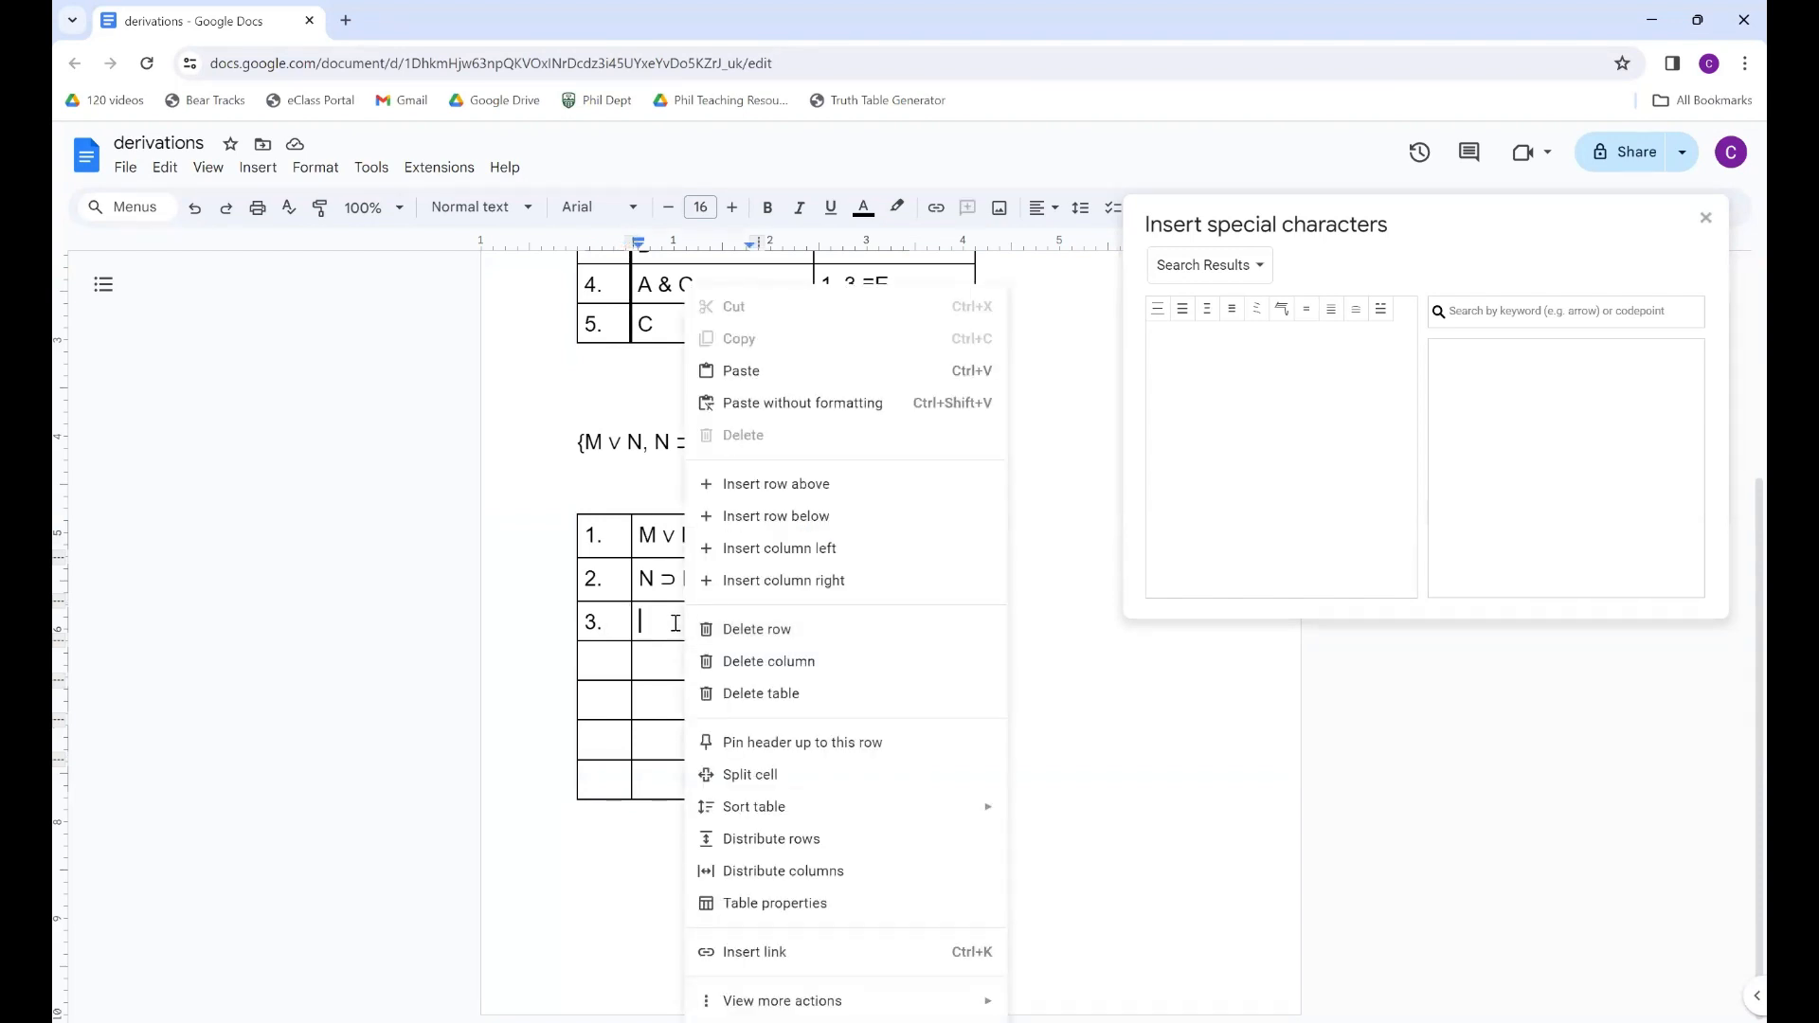
{"action": "left_click", "coordinate": [800, 579]}
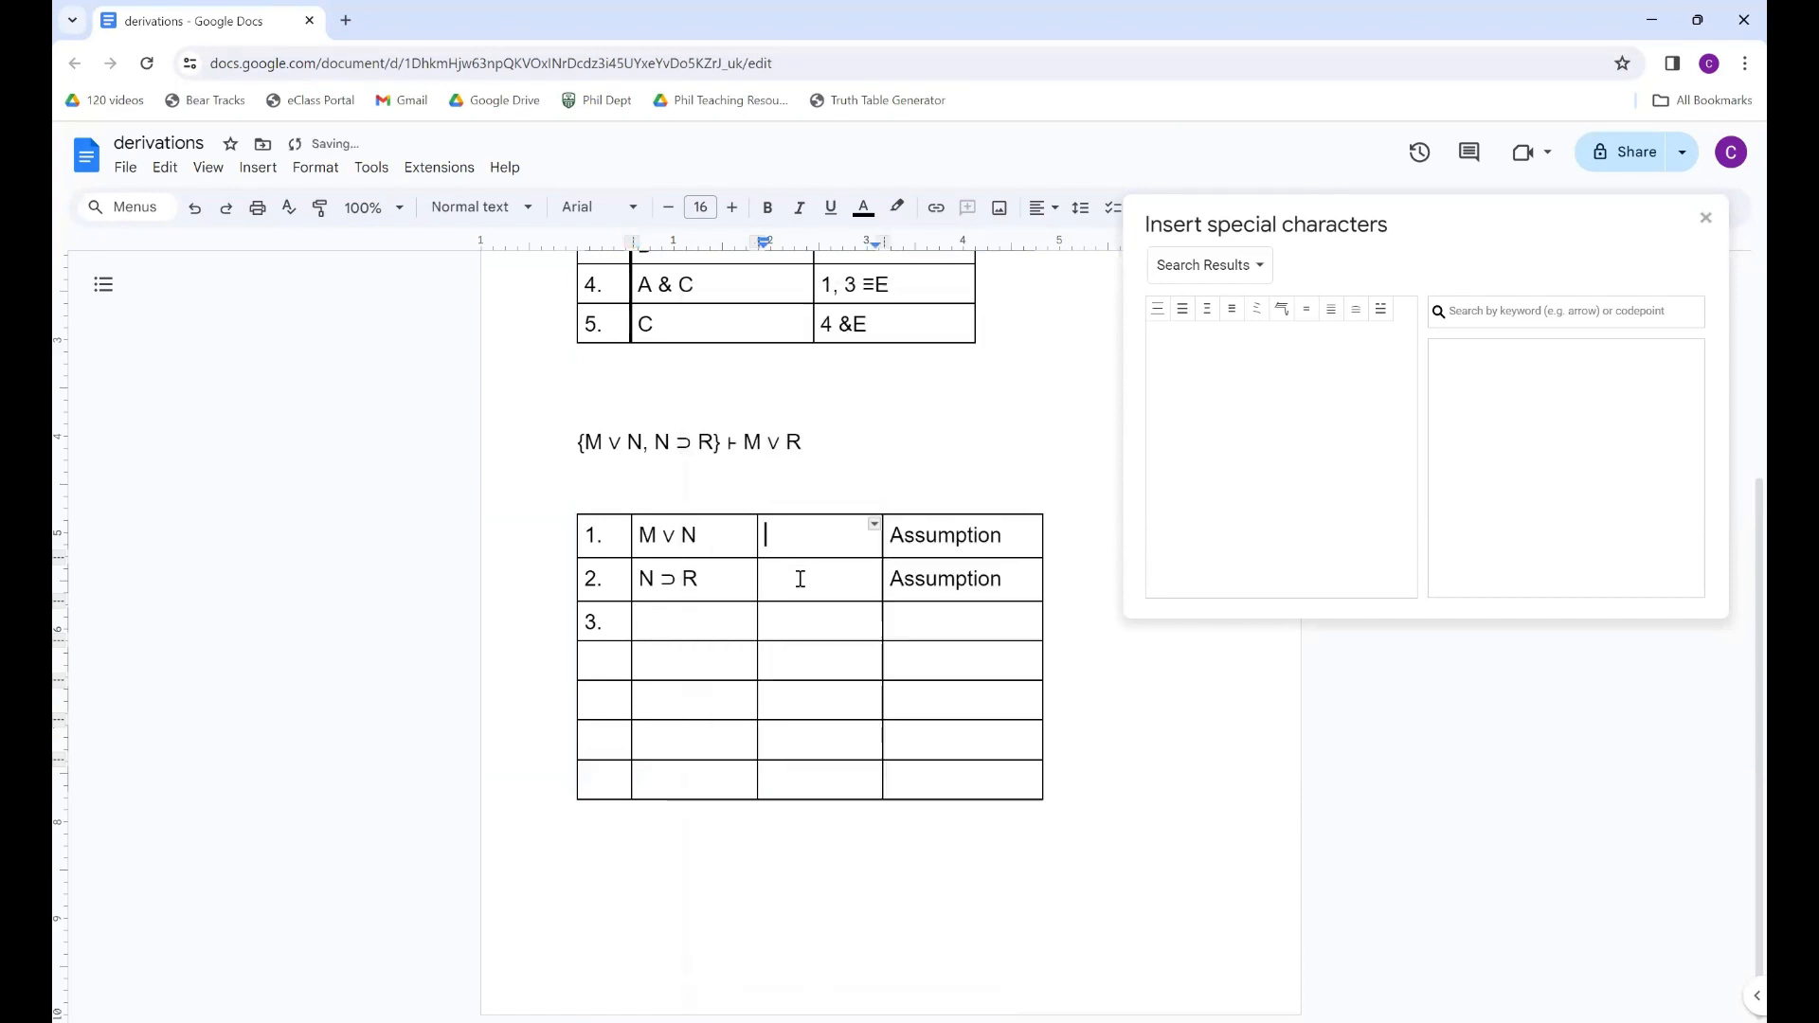
- Enter M in the third row's subderivation column with the justification A /∨E, finding the ∨ symbol by drawing it
{"action": "left_click", "coordinate": [798, 627]}
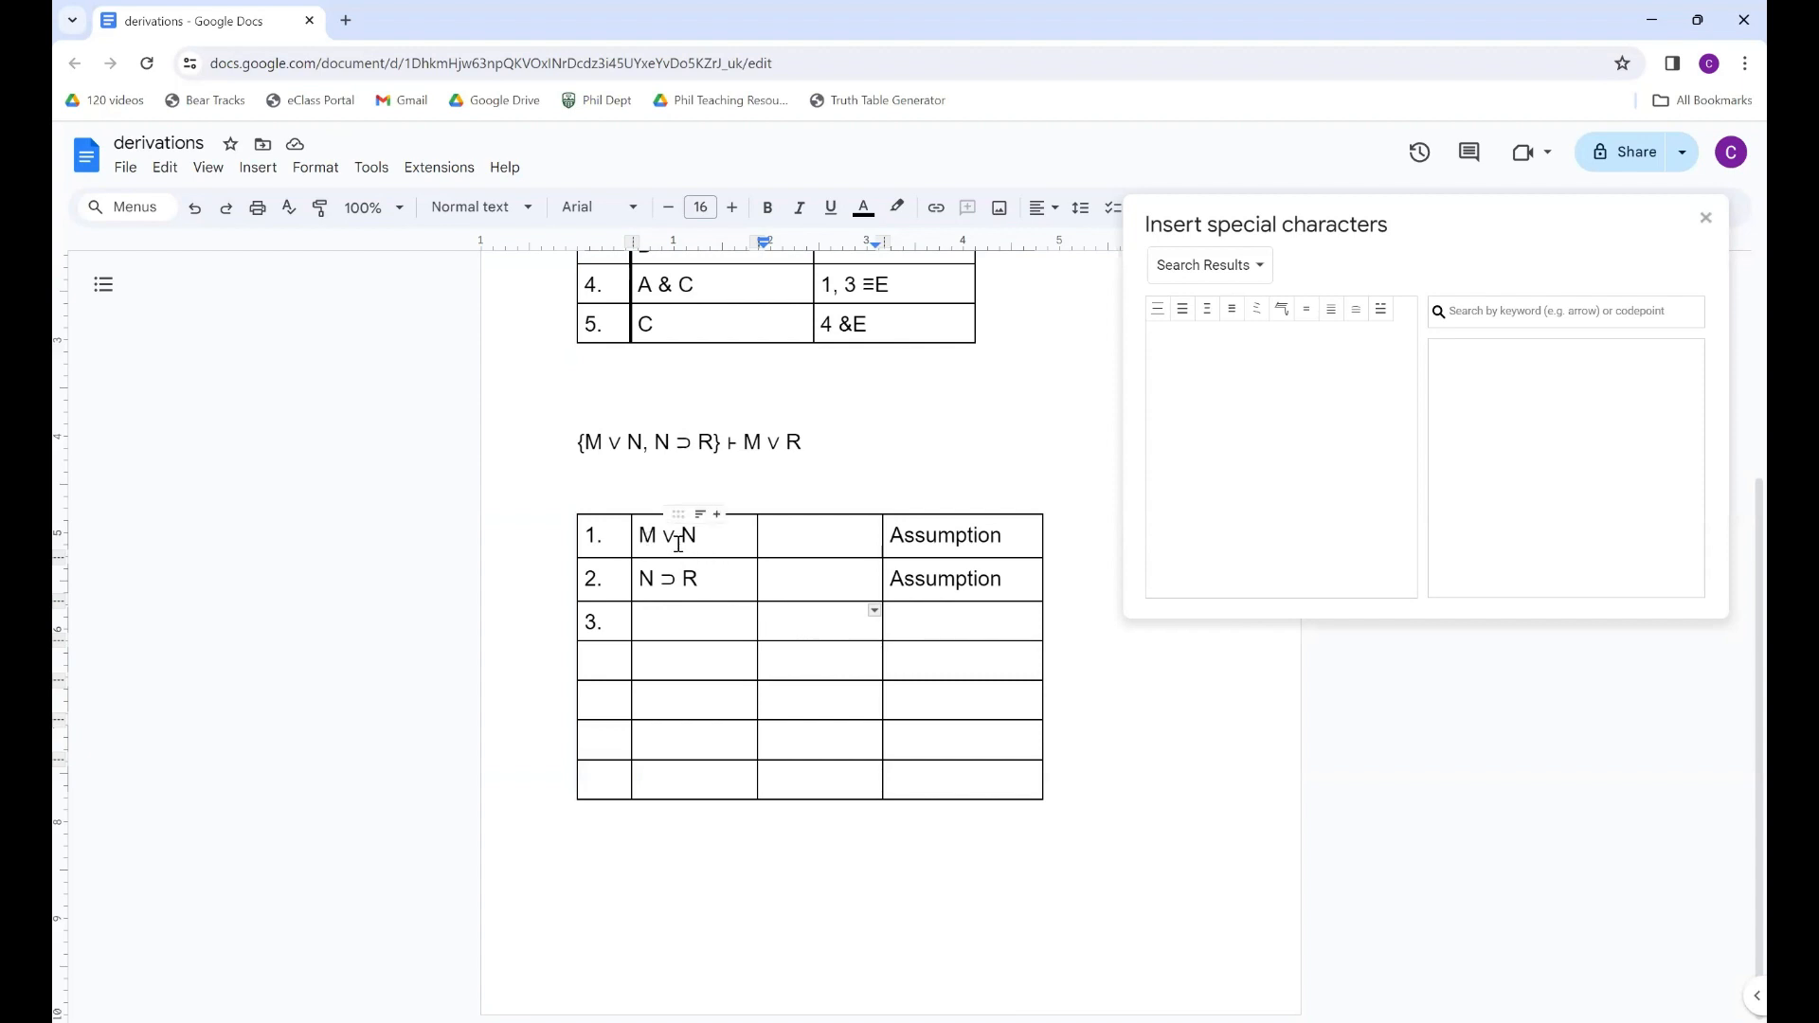
{"action": "type", "text": "M"}
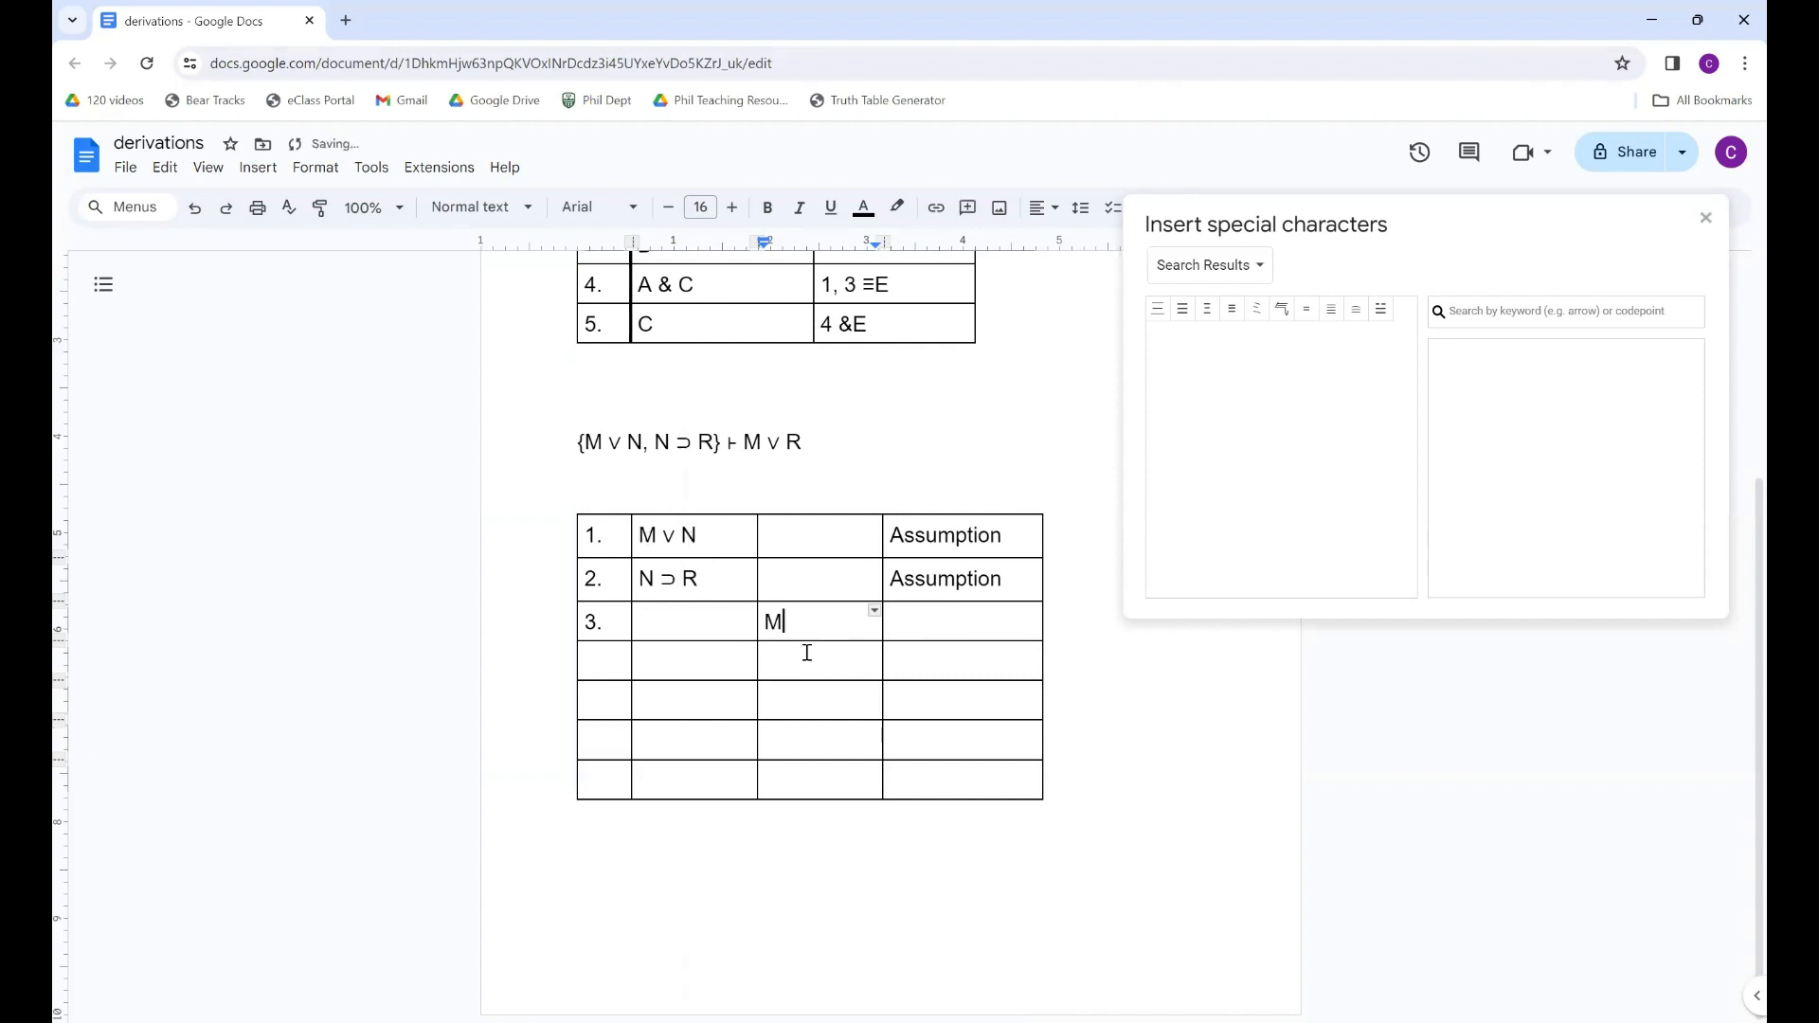
{"action": "key", "text": "Tab"}
{"action": "type", "text": "A"}
{"action": "mouse_move", "coordinate": [1511, 452]}
{"action": "left_mouse_down"}
{"action": "mouse_move", "coordinate": [1519, 474]}
{"action": "mouse_move", "coordinate": [1558, 471]}
{"action": "left_mouse_up"}
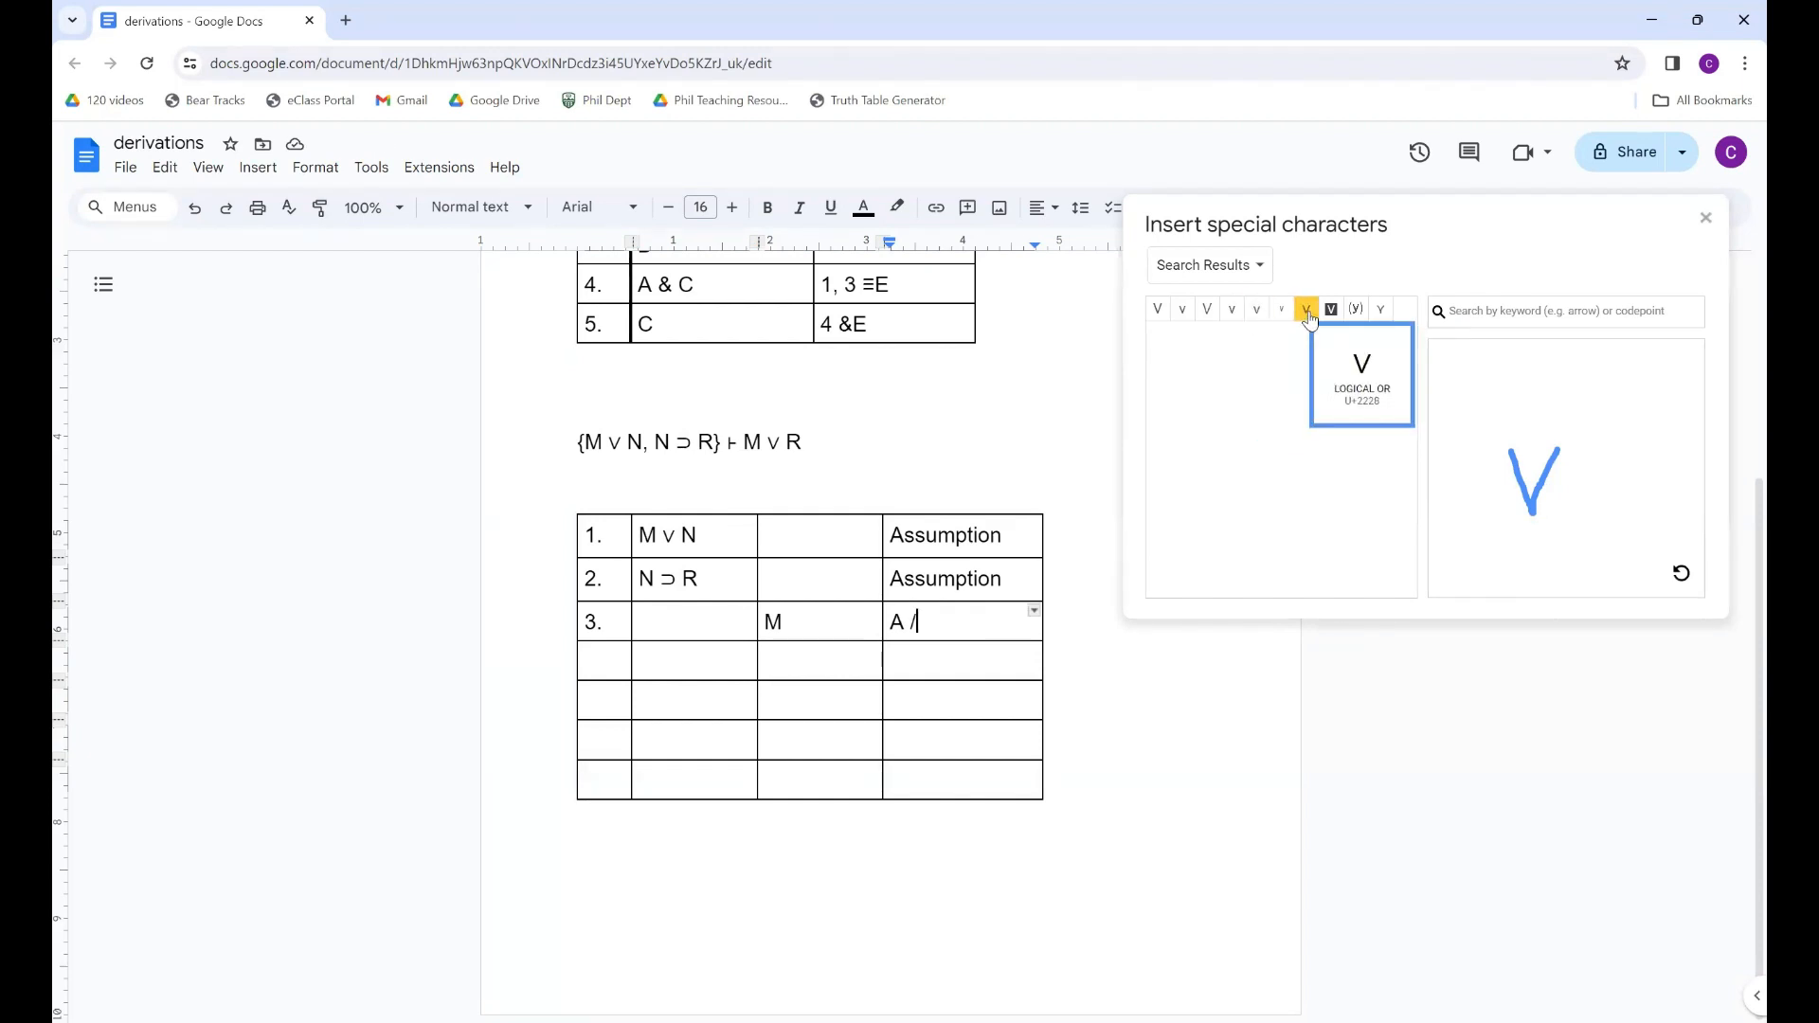
{"action": "left_click", "coordinate": [1256, 315]}
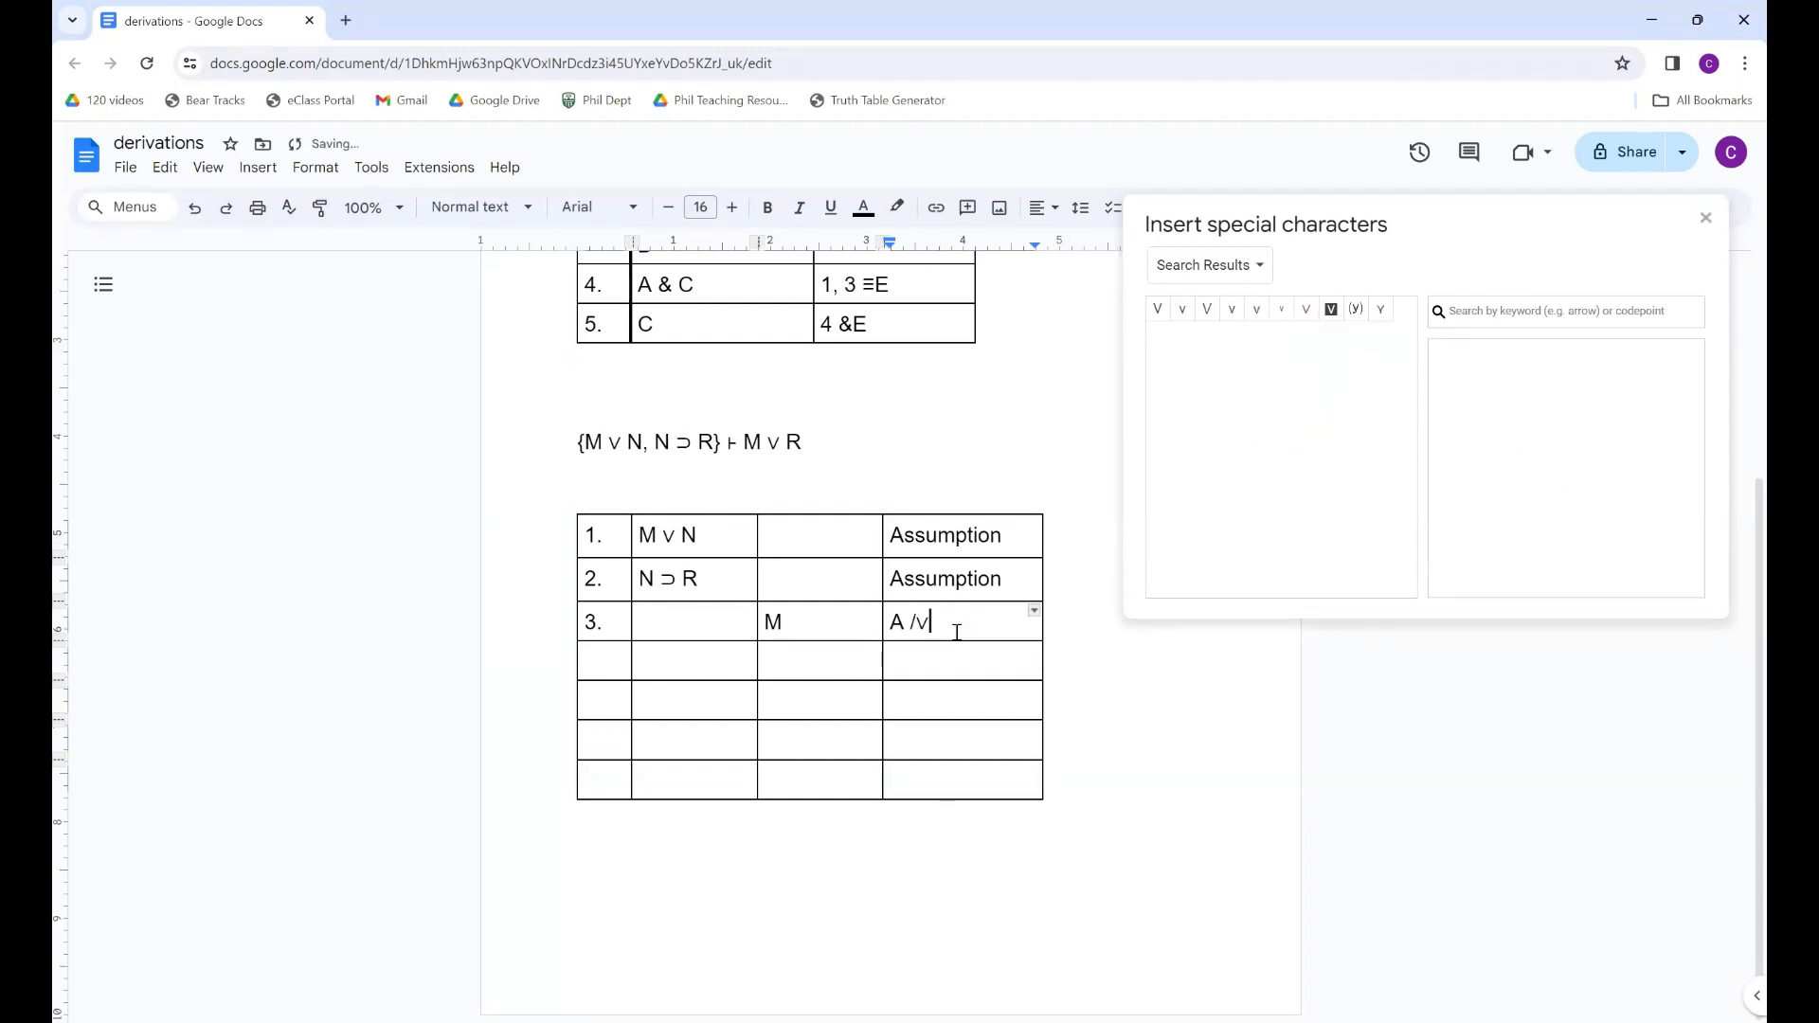
{"action": "type", "text": "E"}
- Fill the fourth row with 4., M ∨ R in the subderivation column, and the justification 3 ∨I
{"action": "left_click", "coordinate": [602, 665]}
{"action": "type", "text": "4"}
{"action": "key", "text": "Tab"}
{"action": "key", "text": "Tab"}
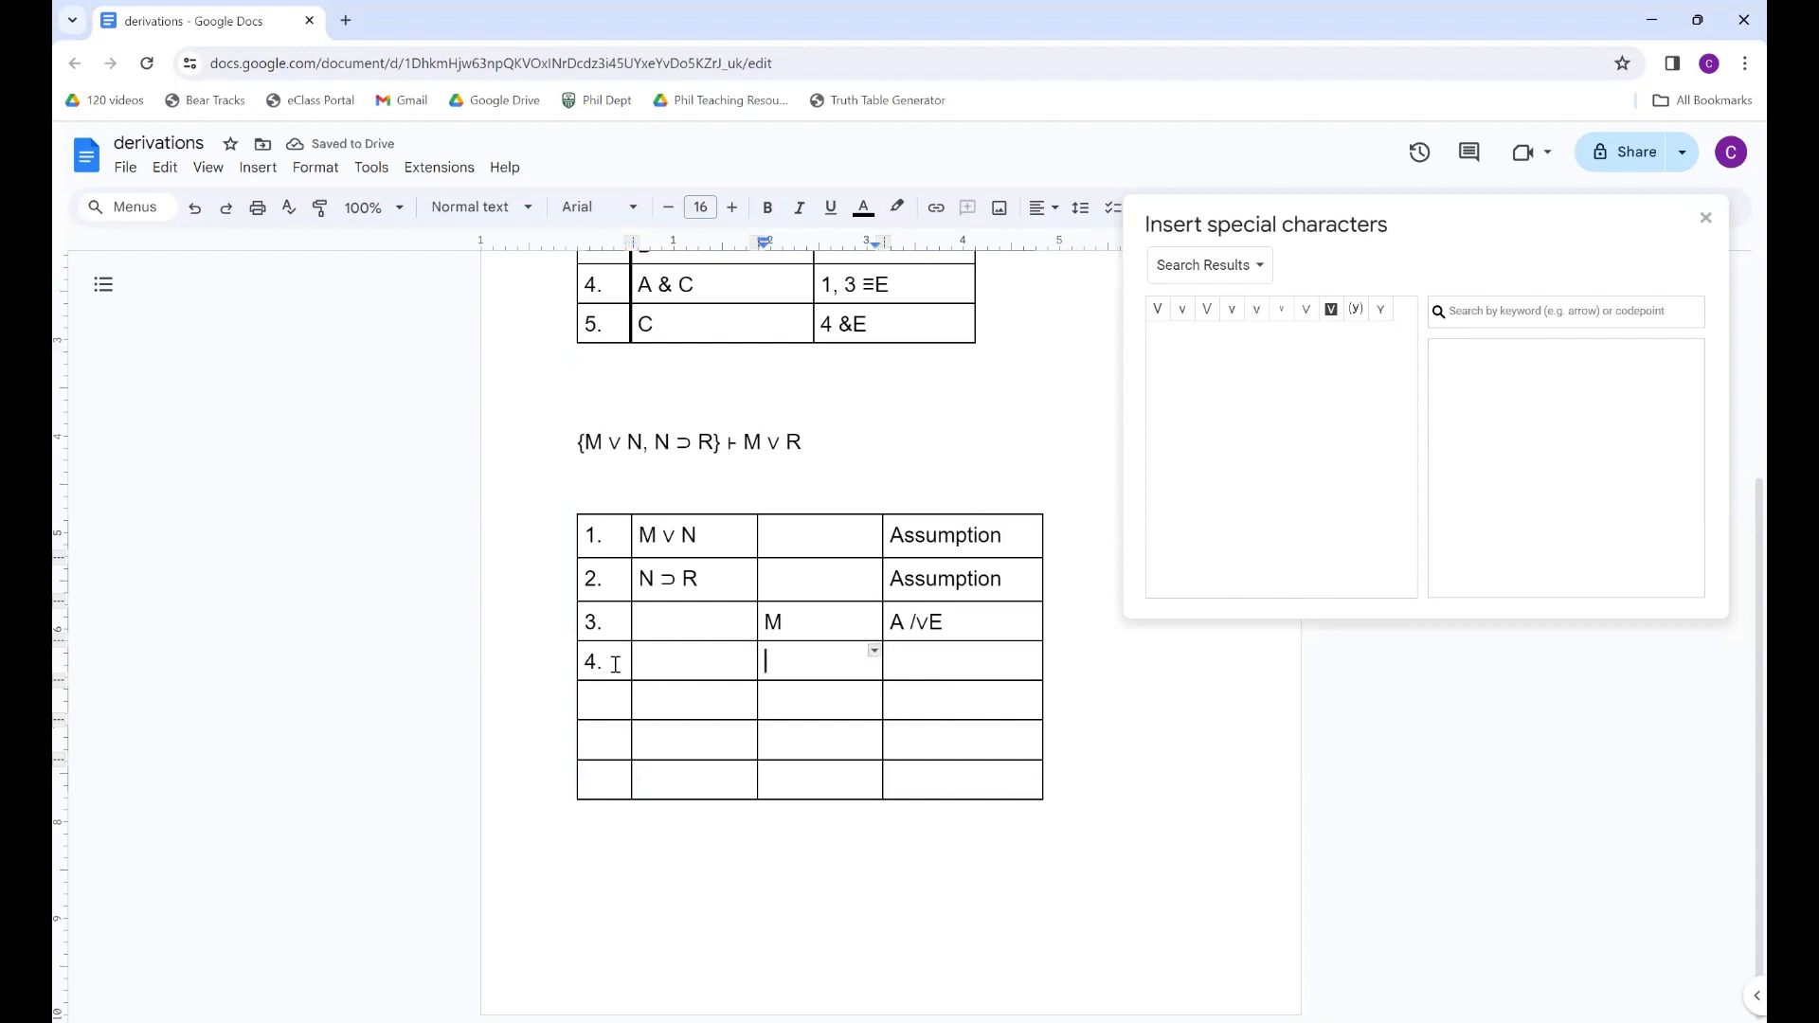
{"action": "type", "text": "M ∨"}
{"action": "type", "text": "R"}
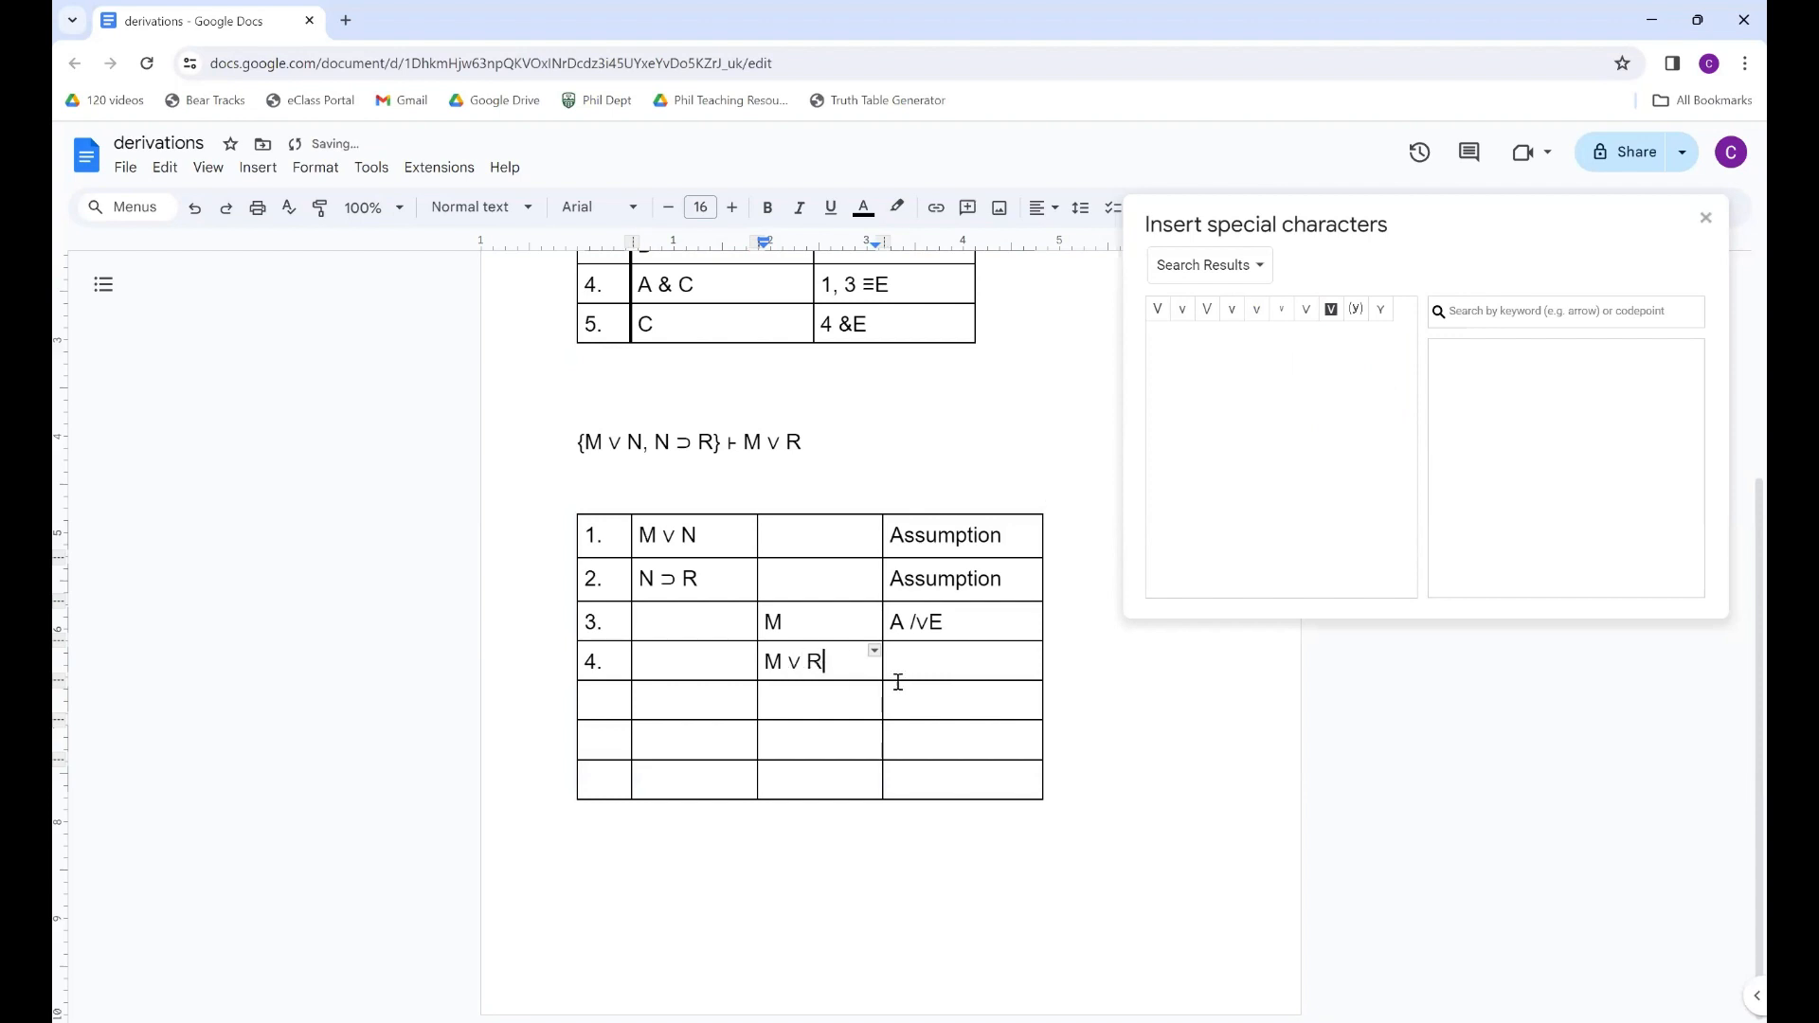
{"action": "left_click", "coordinate": [913, 660]}
{"action": "type", "text": "3"}
{"action": "left_click", "coordinate": [1308, 316]}
{"action": "type", "text": "I"}
- Leave one row blank and fill the sixth row with 5., N in the subderivation column, and the copied justification A /∨E
{"action": "left_click", "coordinate": [608, 739]}
{"action": "type", "text": "5."}
{"action": "left_click", "coordinate": [773, 739]}
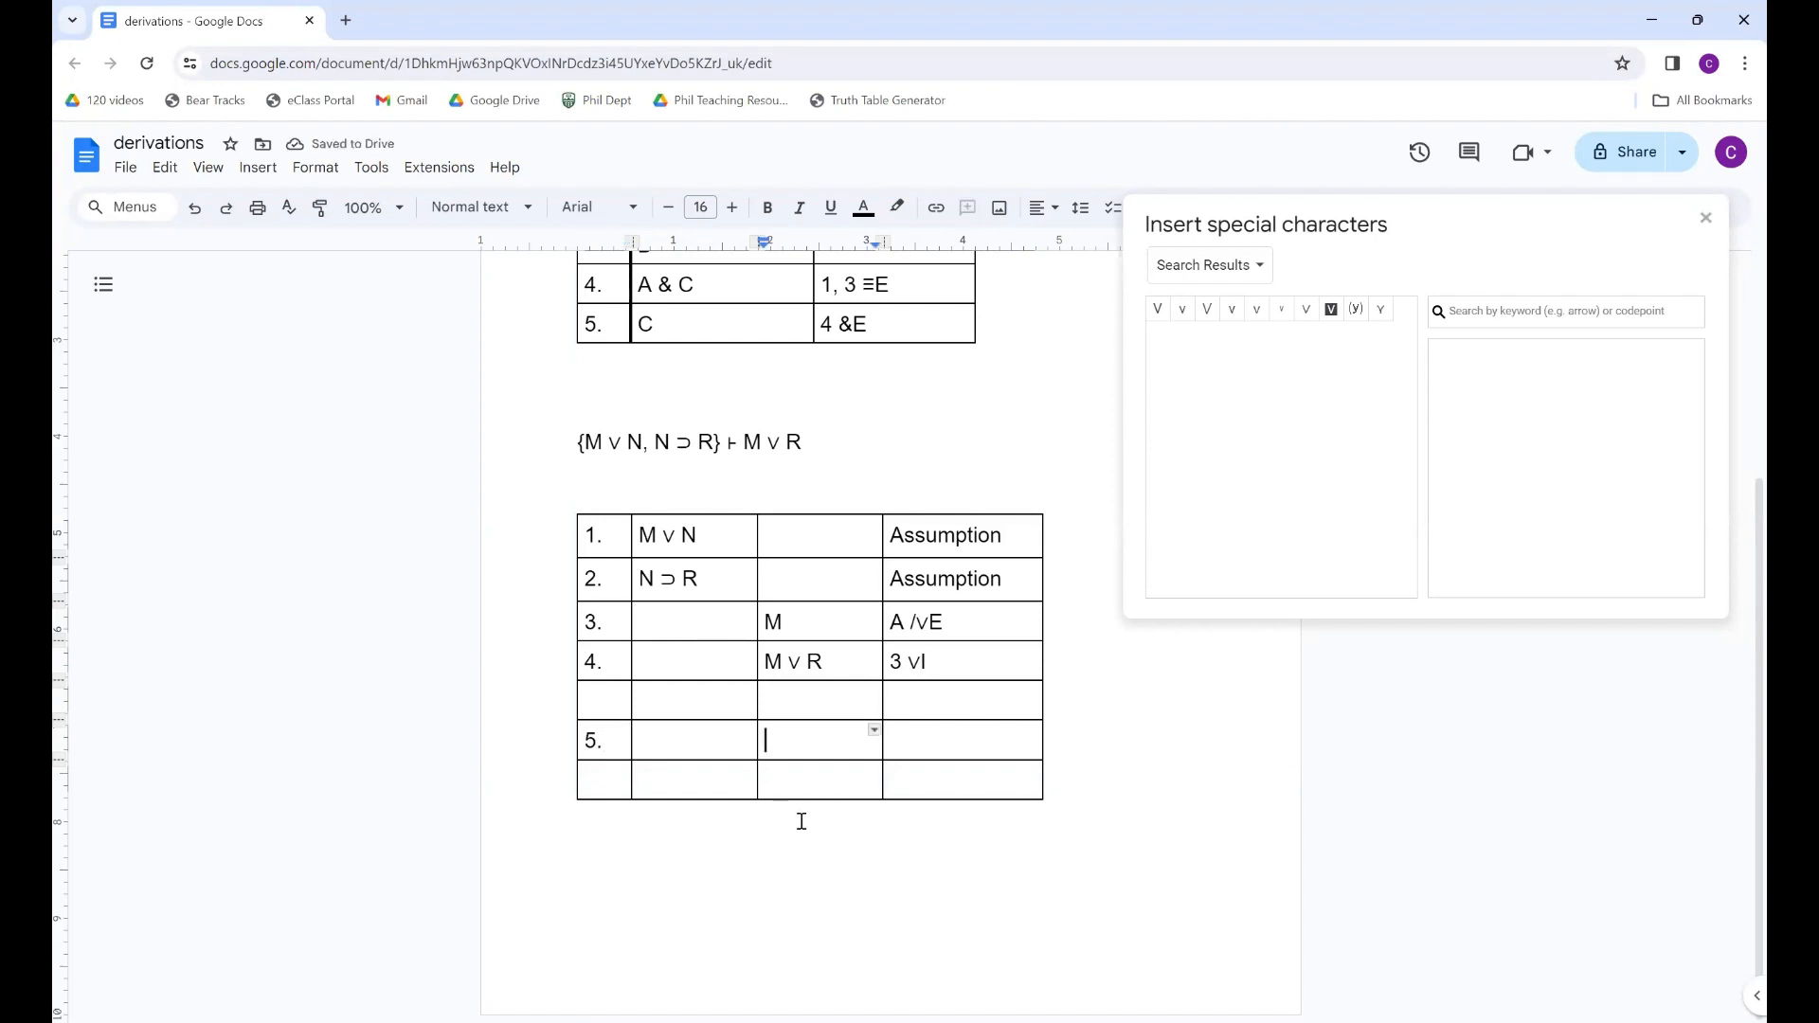
{"action": "scroll", "coordinate": [772, 621], "scroll_direction": "up", "scroll_amount": 2}
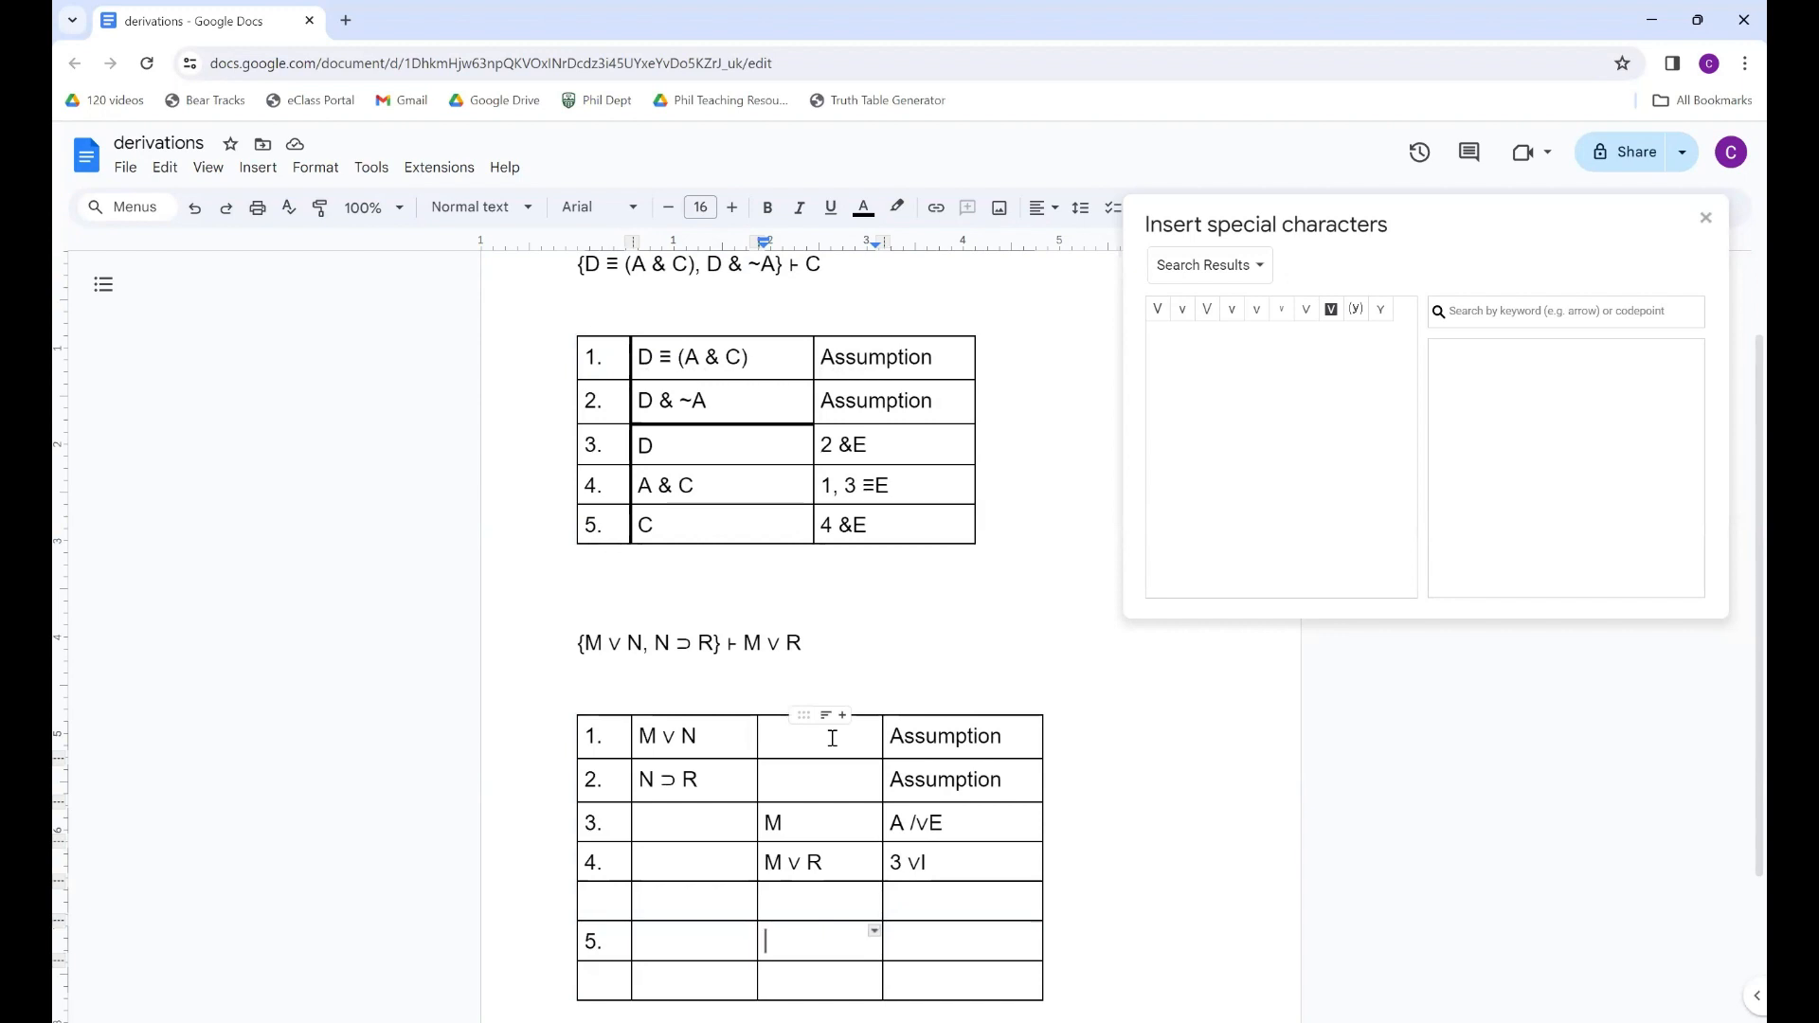
{"action": "scroll", "coordinate": [832, 738], "scroll_direction": "down", "scroll_amount": 3}
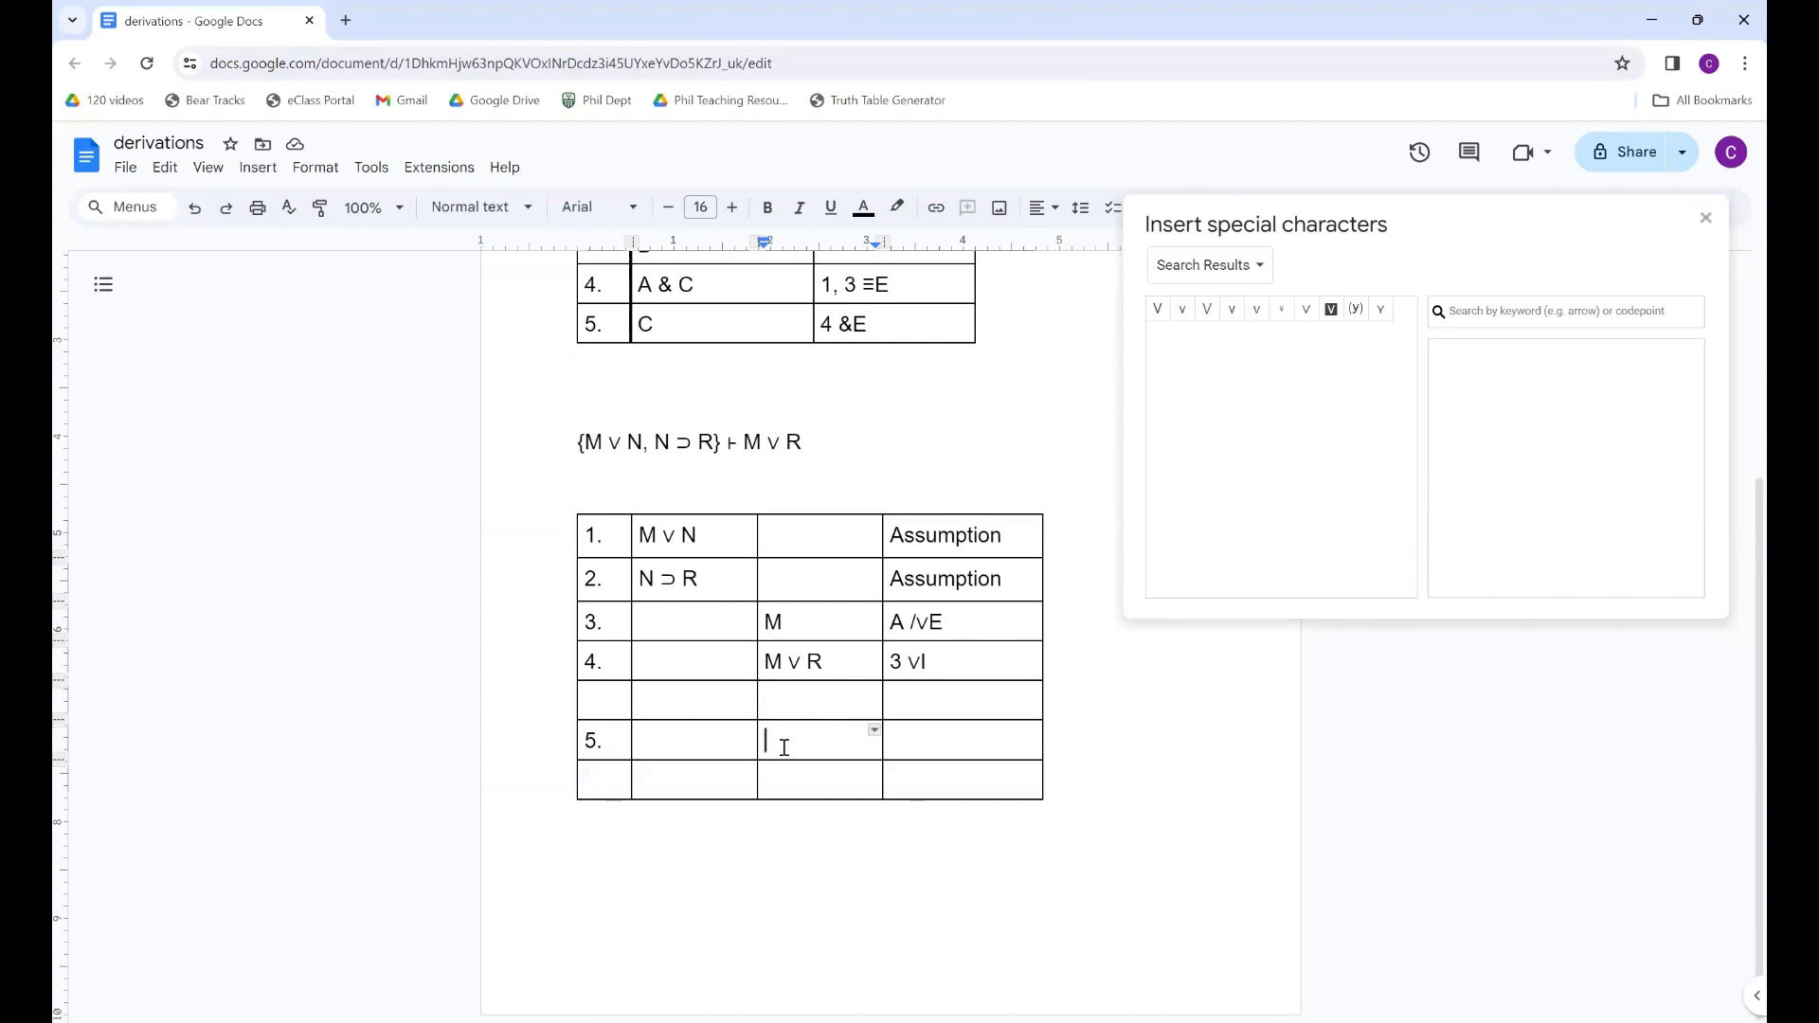
{"action": "type", "text": "N"}
{"action": "left_click", "coordinate": [939, 627]}
{"action": "mouse_move", "coordinate": [940, 627]}
{"action": "left_mouse_down"}
{"action": "mouse_move", "coordinate": [915, 625]}
{"action": "mouse_move", "coordinate": [963, 625]}
{"action": "left_mouse_up"}
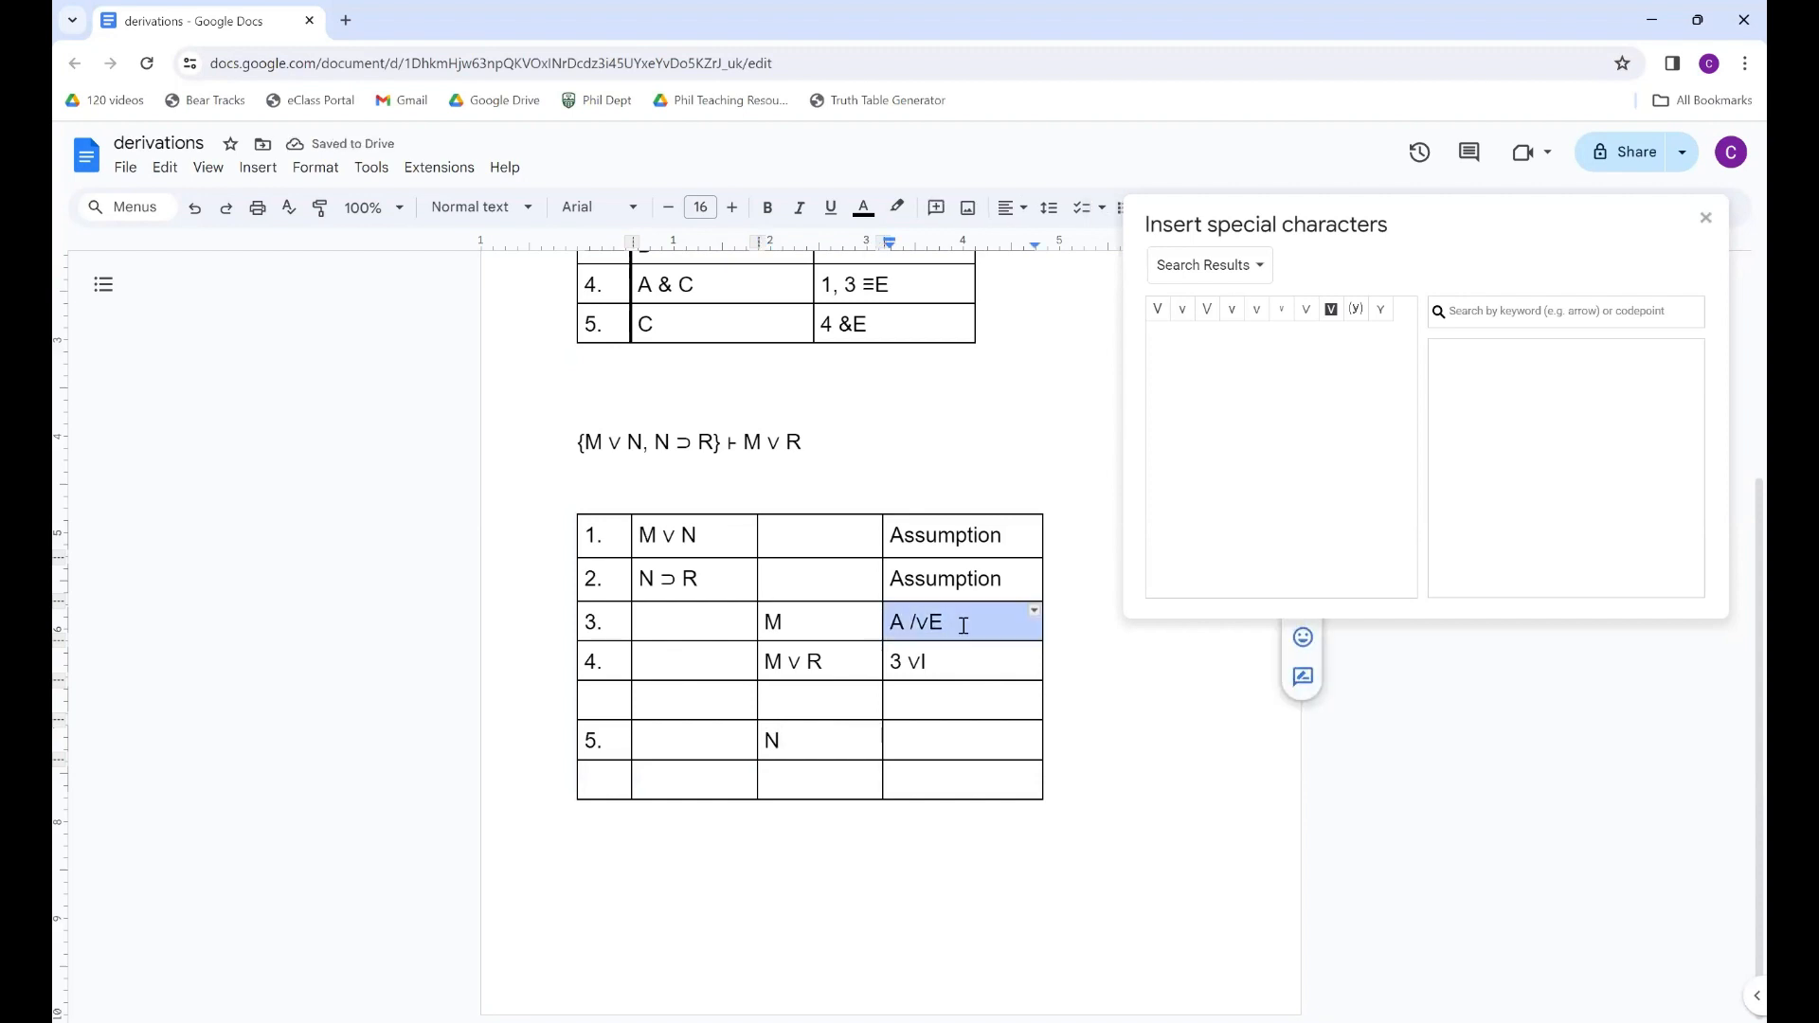
{"action": "left_click", "coordinate": [922, 743]}
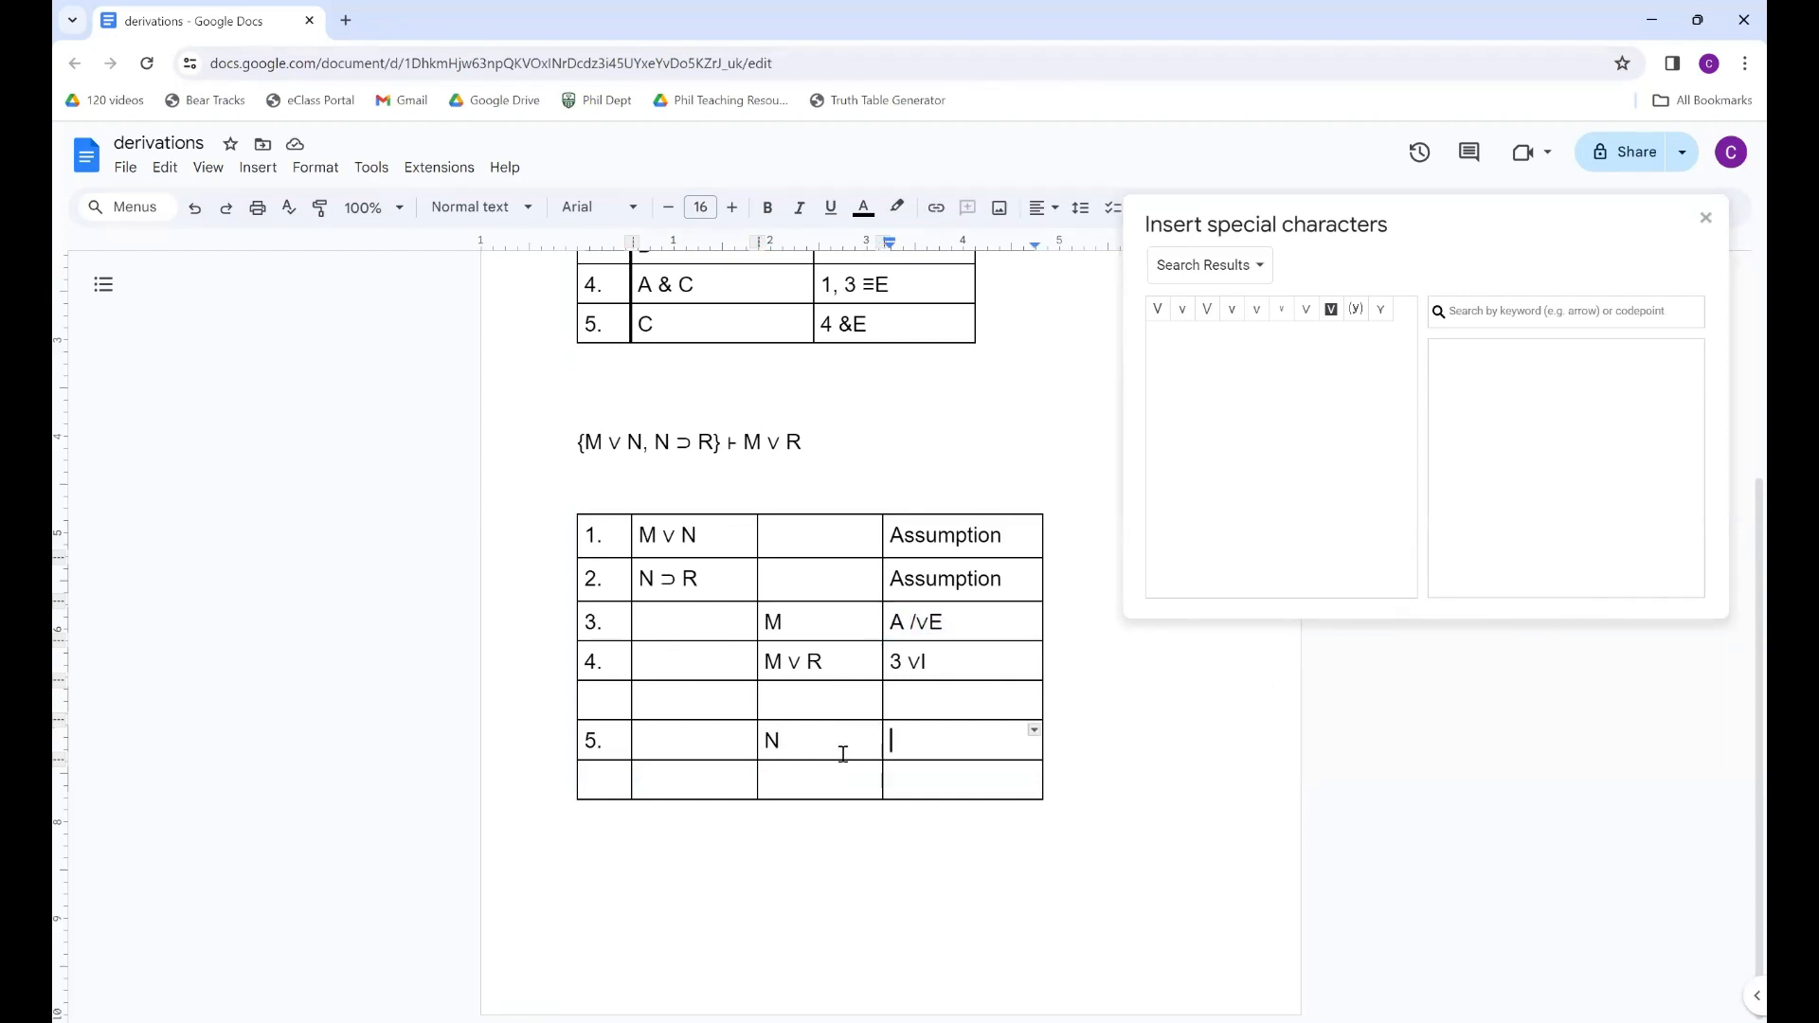
{"action": "key", "text": "ctrl+v"}
- Fill the last row with 6., R in the subderivation column, and the justification 2, 5 ⊃E, finding the ⊃ symbol by drawing it
{"action": "left_click", "coordinate": [610, 776]}
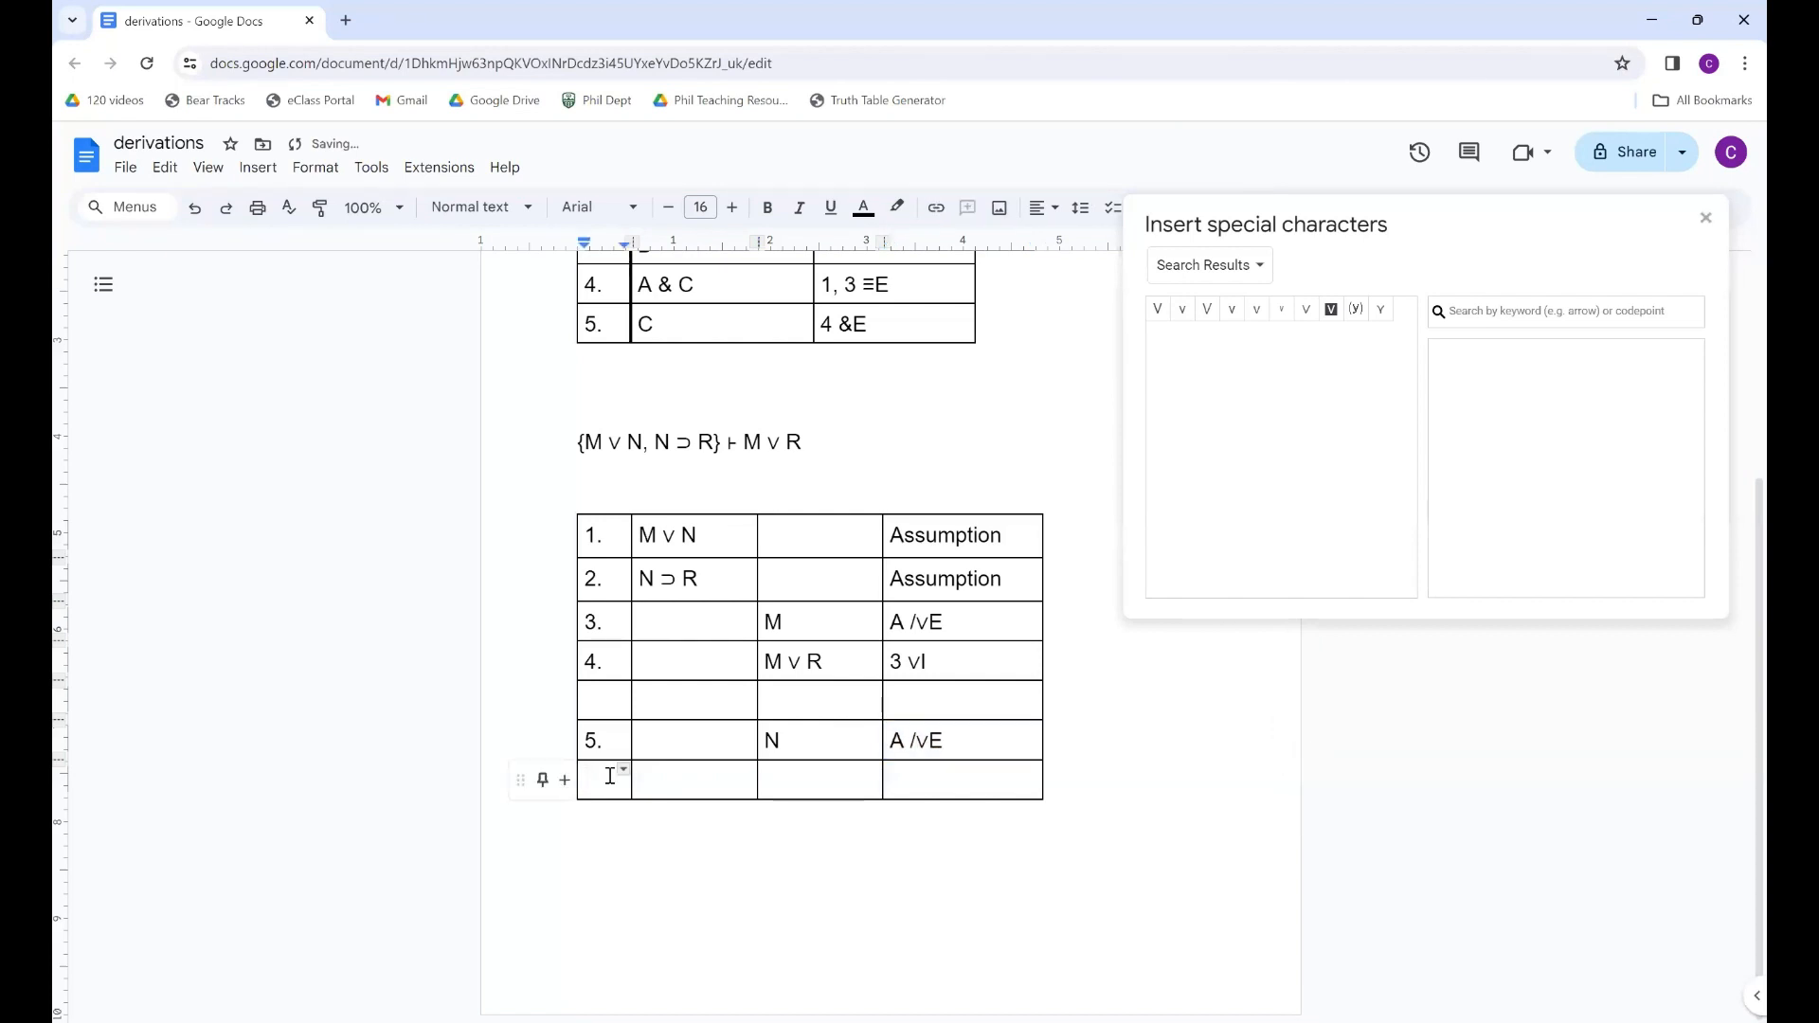
{"action": "type", "text": "6."}
{"action": "left_click", "coordinate": [785, 783]}
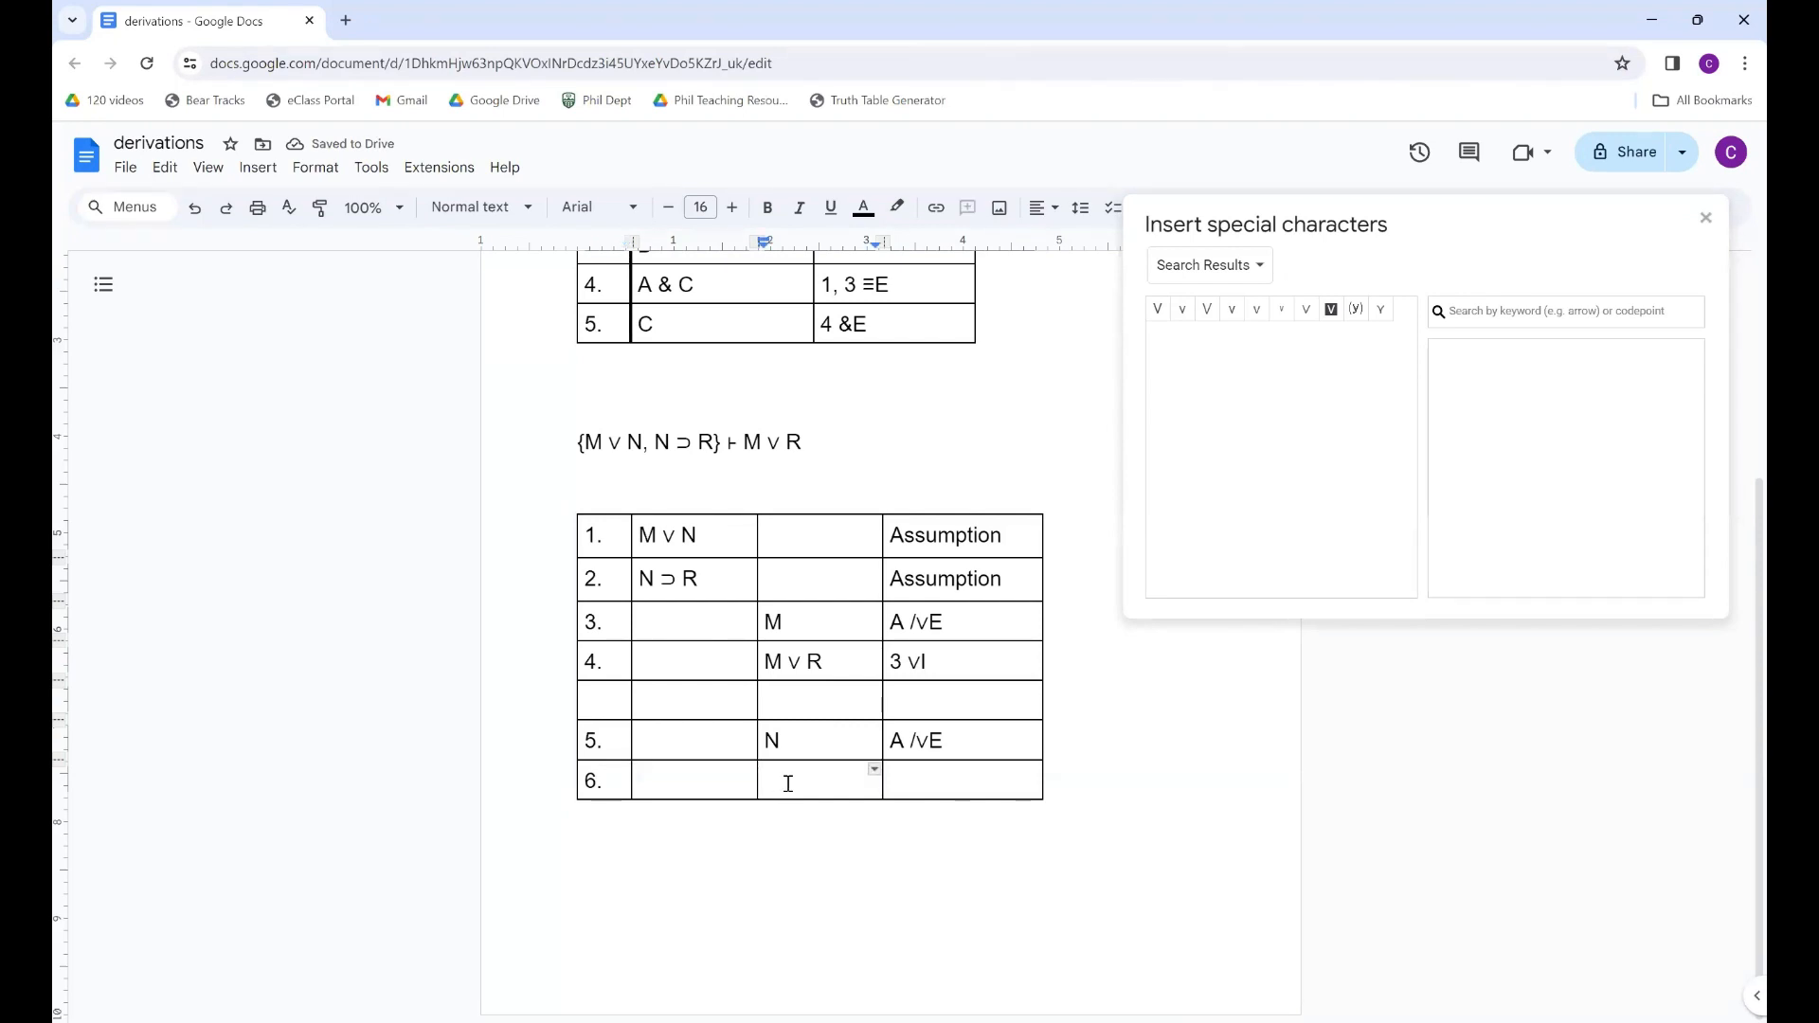
{"action": "type", "text": "R"}
{"action": "left_click", "coordinate": [915, 782]}
{"action": "type", "text": "2, 5"}
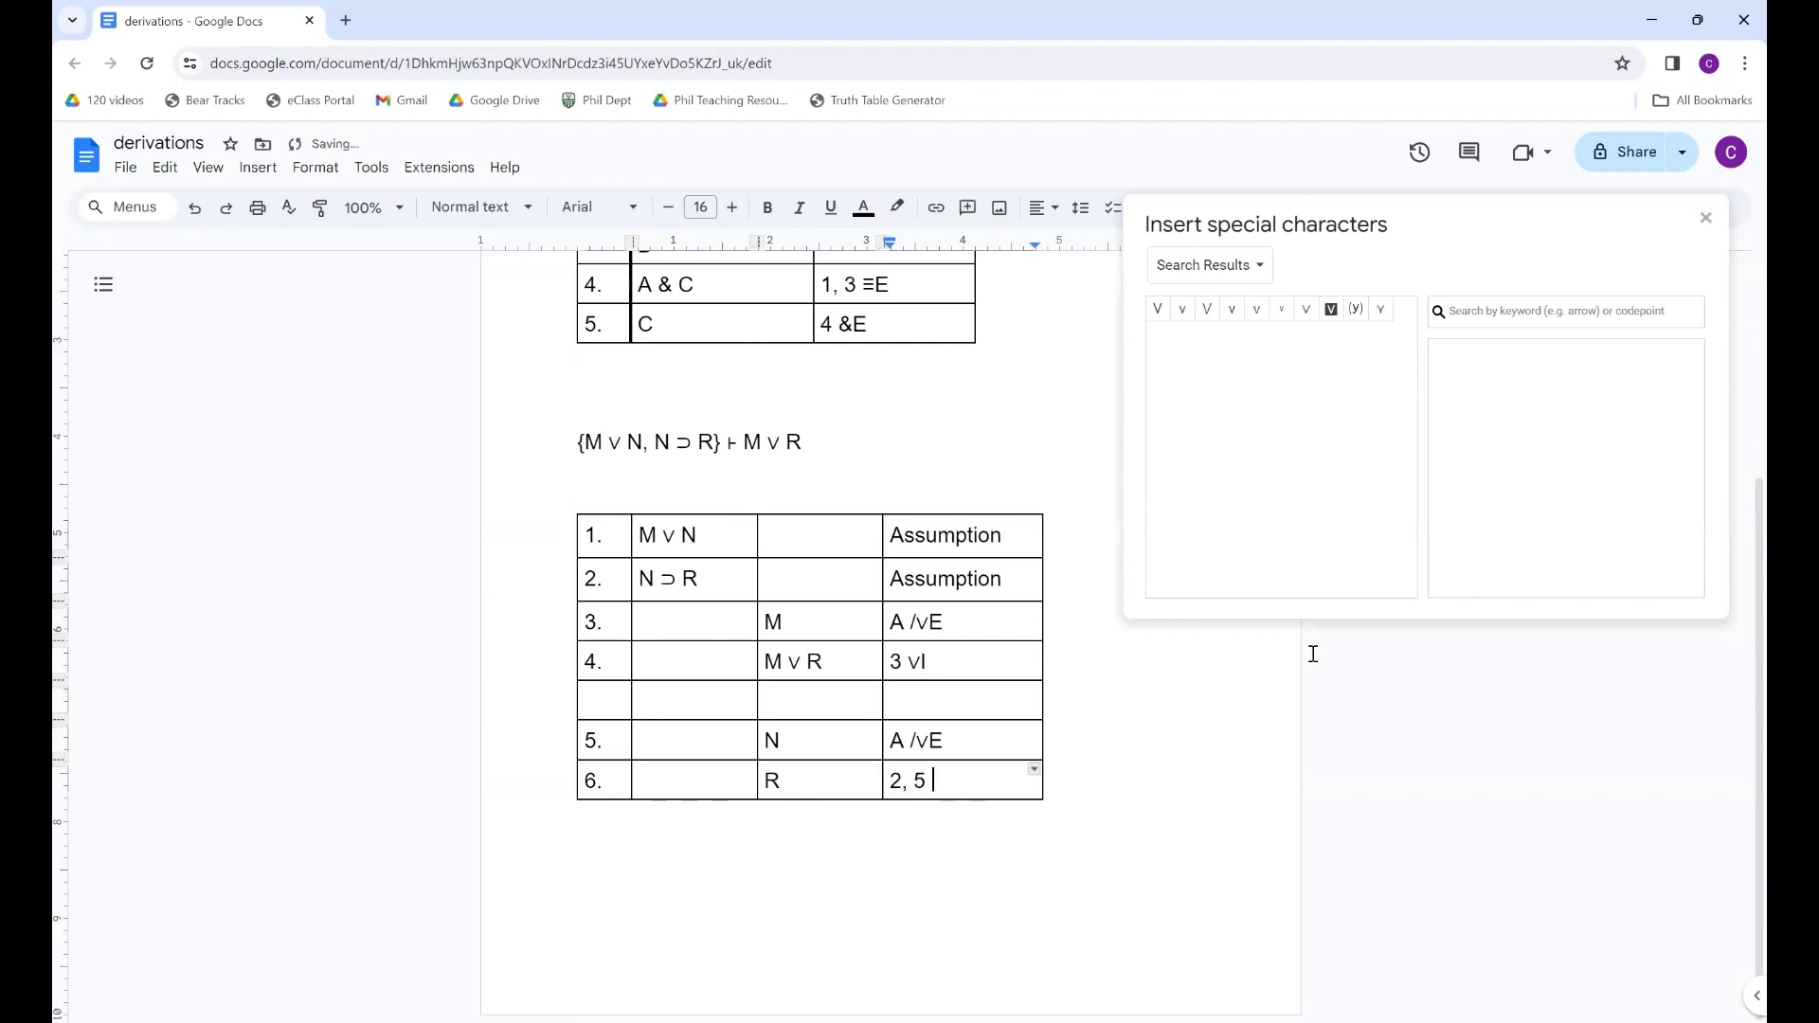
{"action": "mouse_move", "coordinate": [1510, 436]}
{"action": "left_mouse_down"}
{"action": "mouse_move", "coordinate": [1572, 455]}
{"action": "mouse_move", "coordinate": [1505, 470]}
{"action": "left_mouse_up"}
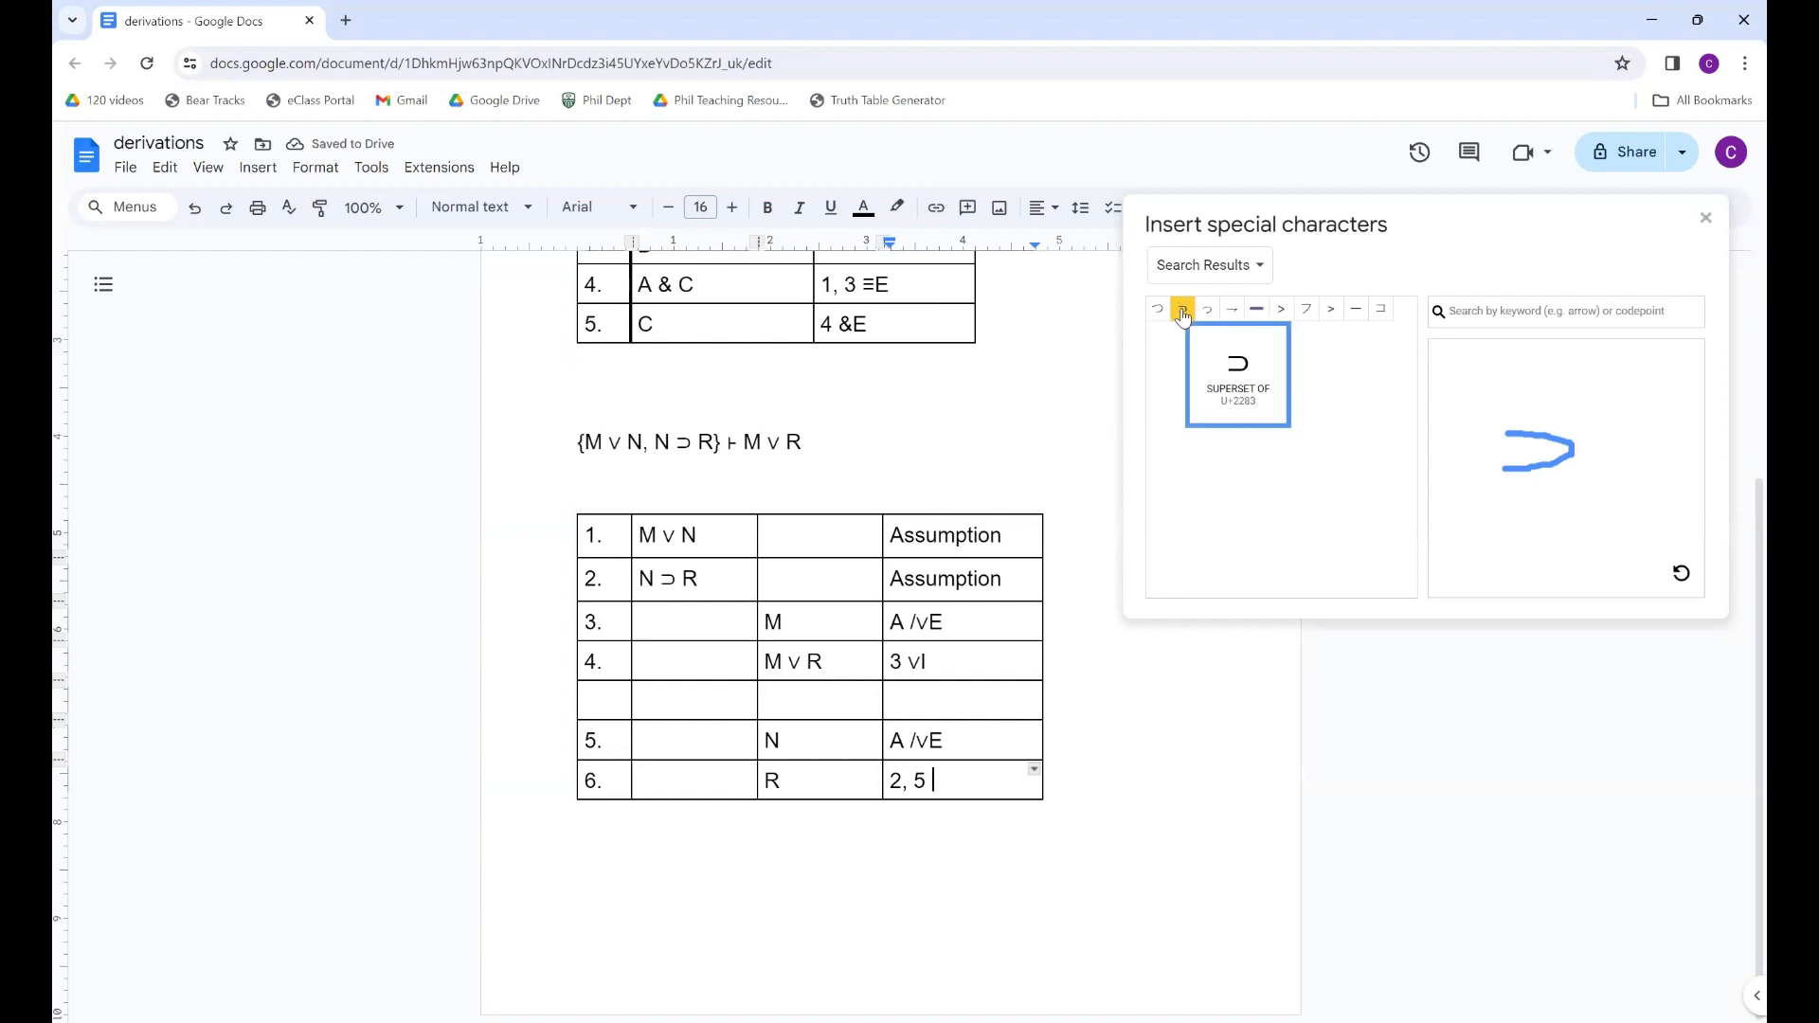
{"action": "left_click", "coordinate": [1182, 315]}
{"action": "type", "text": "E"}
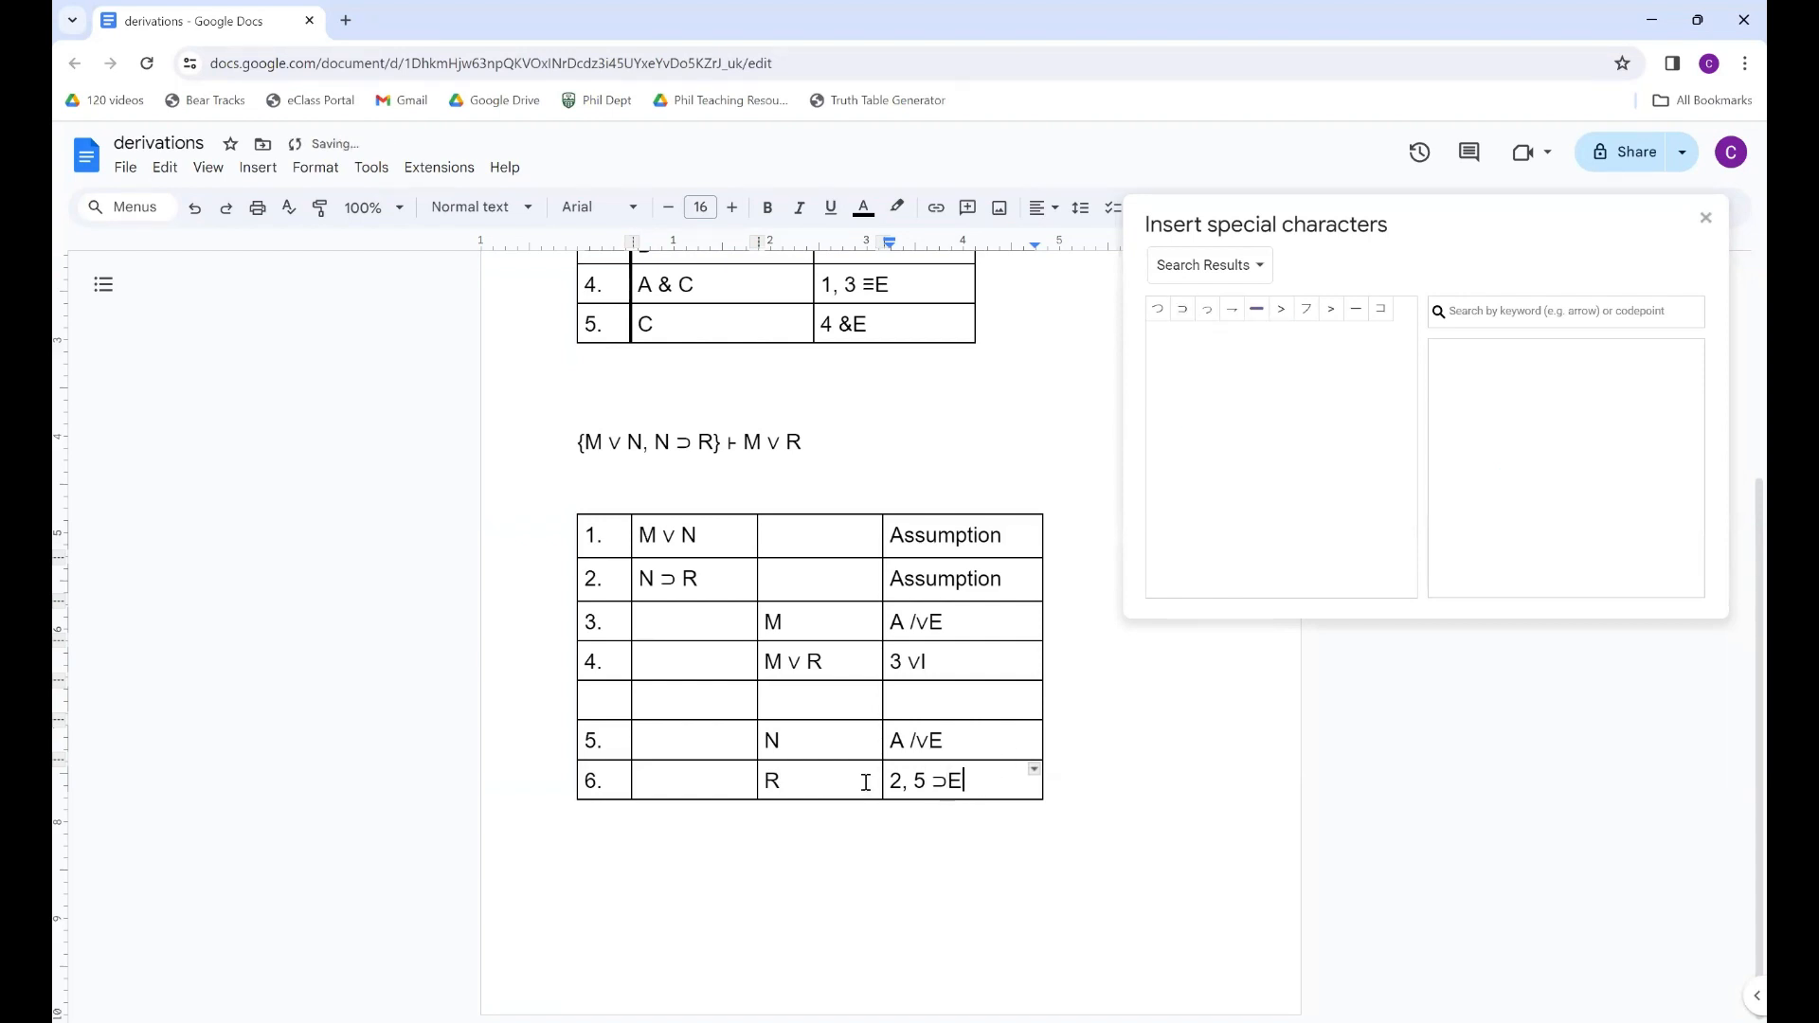
- Insert a row below line 6 of the derivation table and number it 7
{"action": "right_click", "coordinate": [691, 782]}
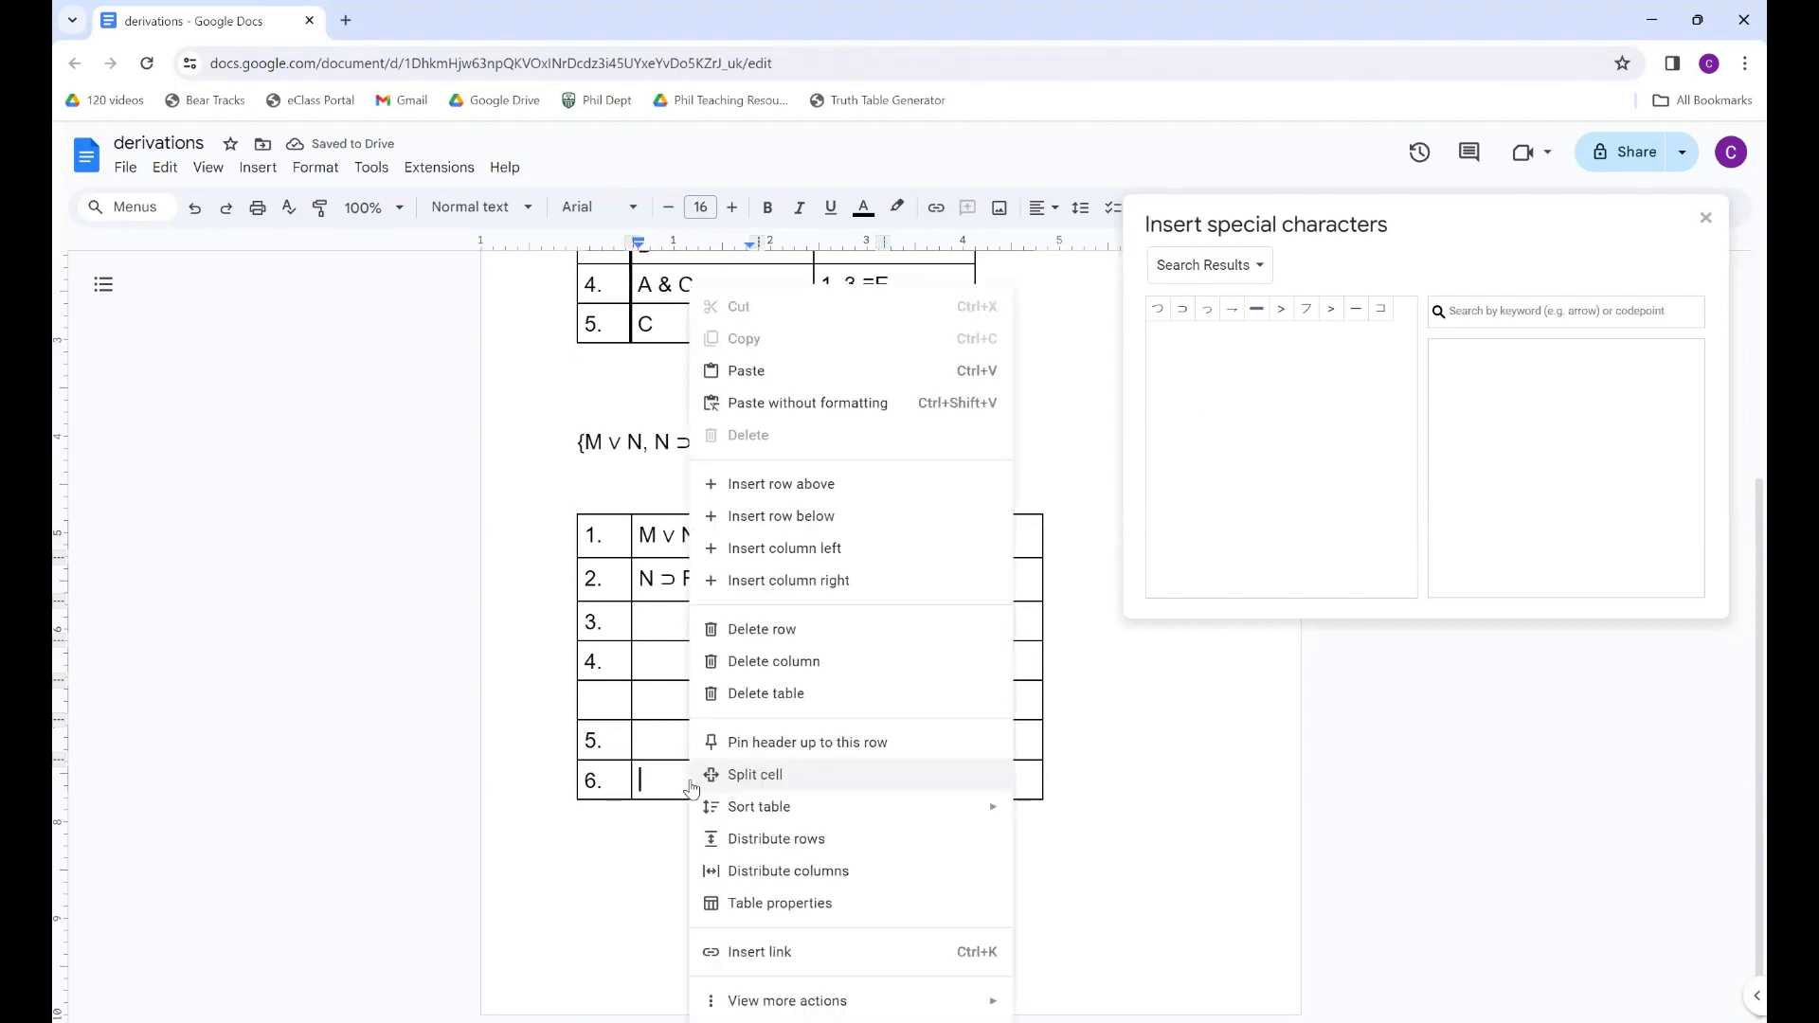
{"action": "left_click", "coordinate": [807, 518]}
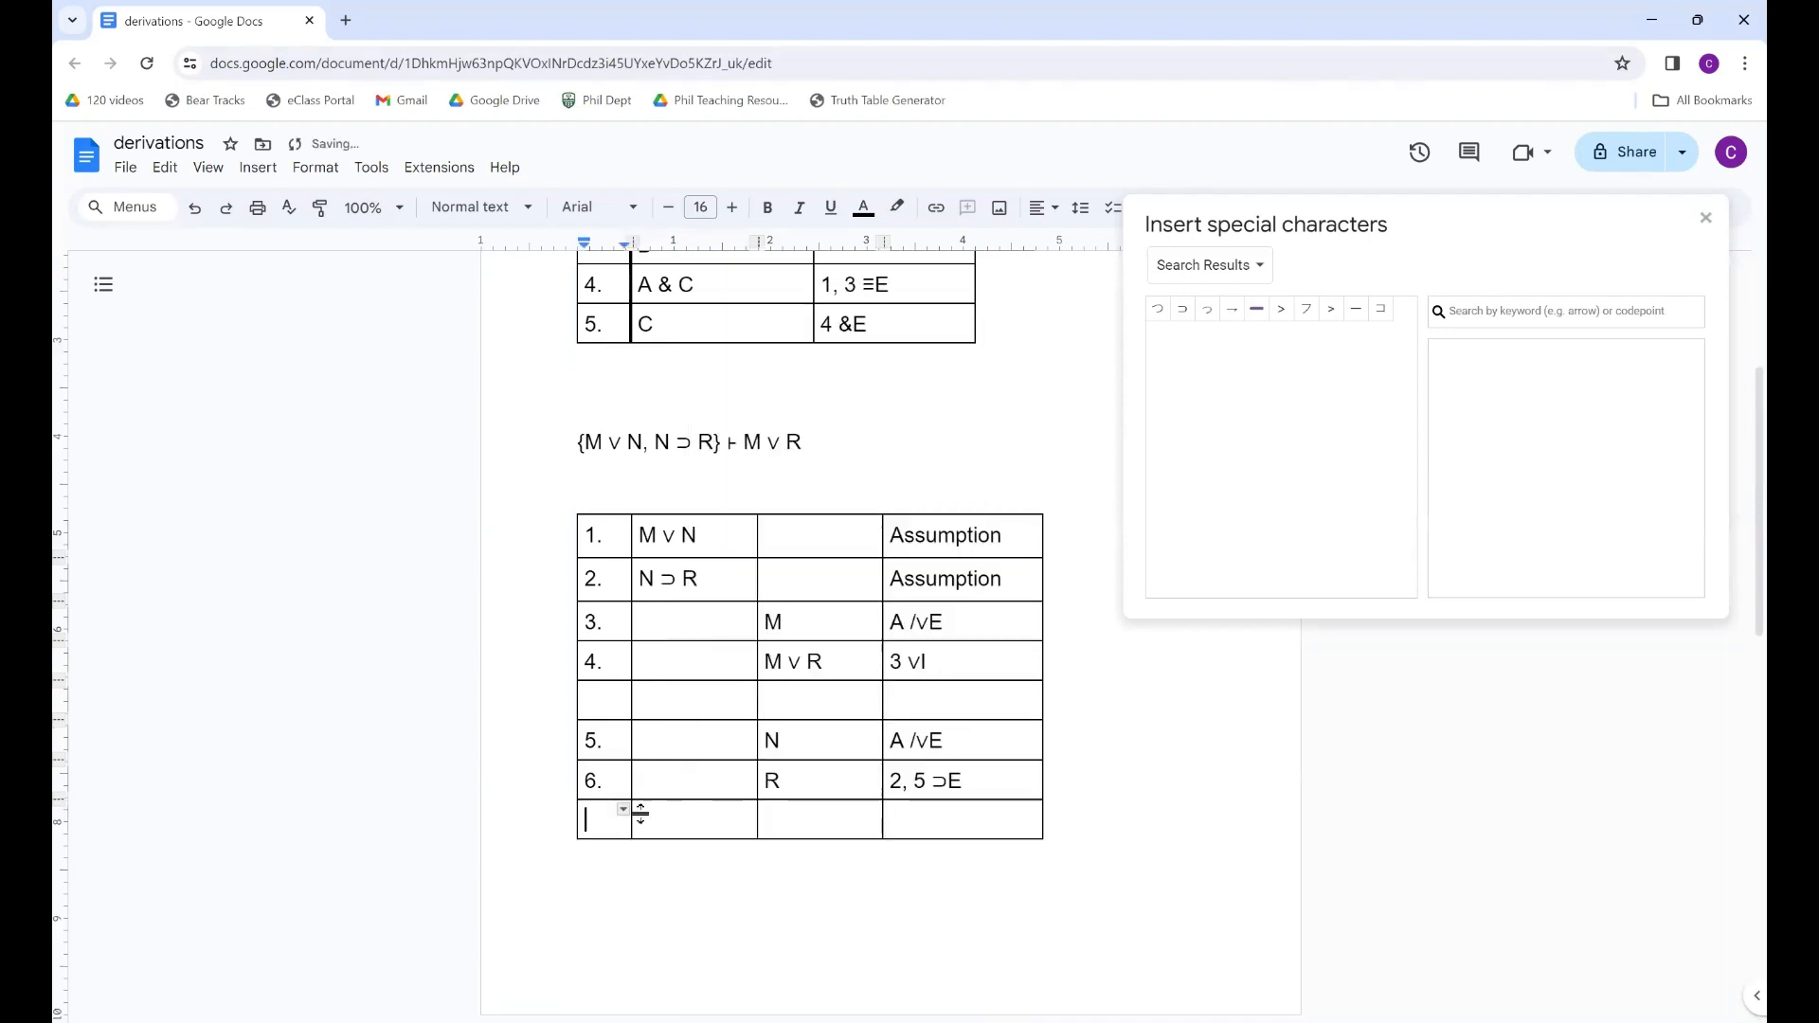
{"action": "left_click", "coordinate": [606, 822]}
{"action": "type", "text": "7."}
{"action": "key", "text": "Tab"}
{"action": "key", "text": "Tab"}
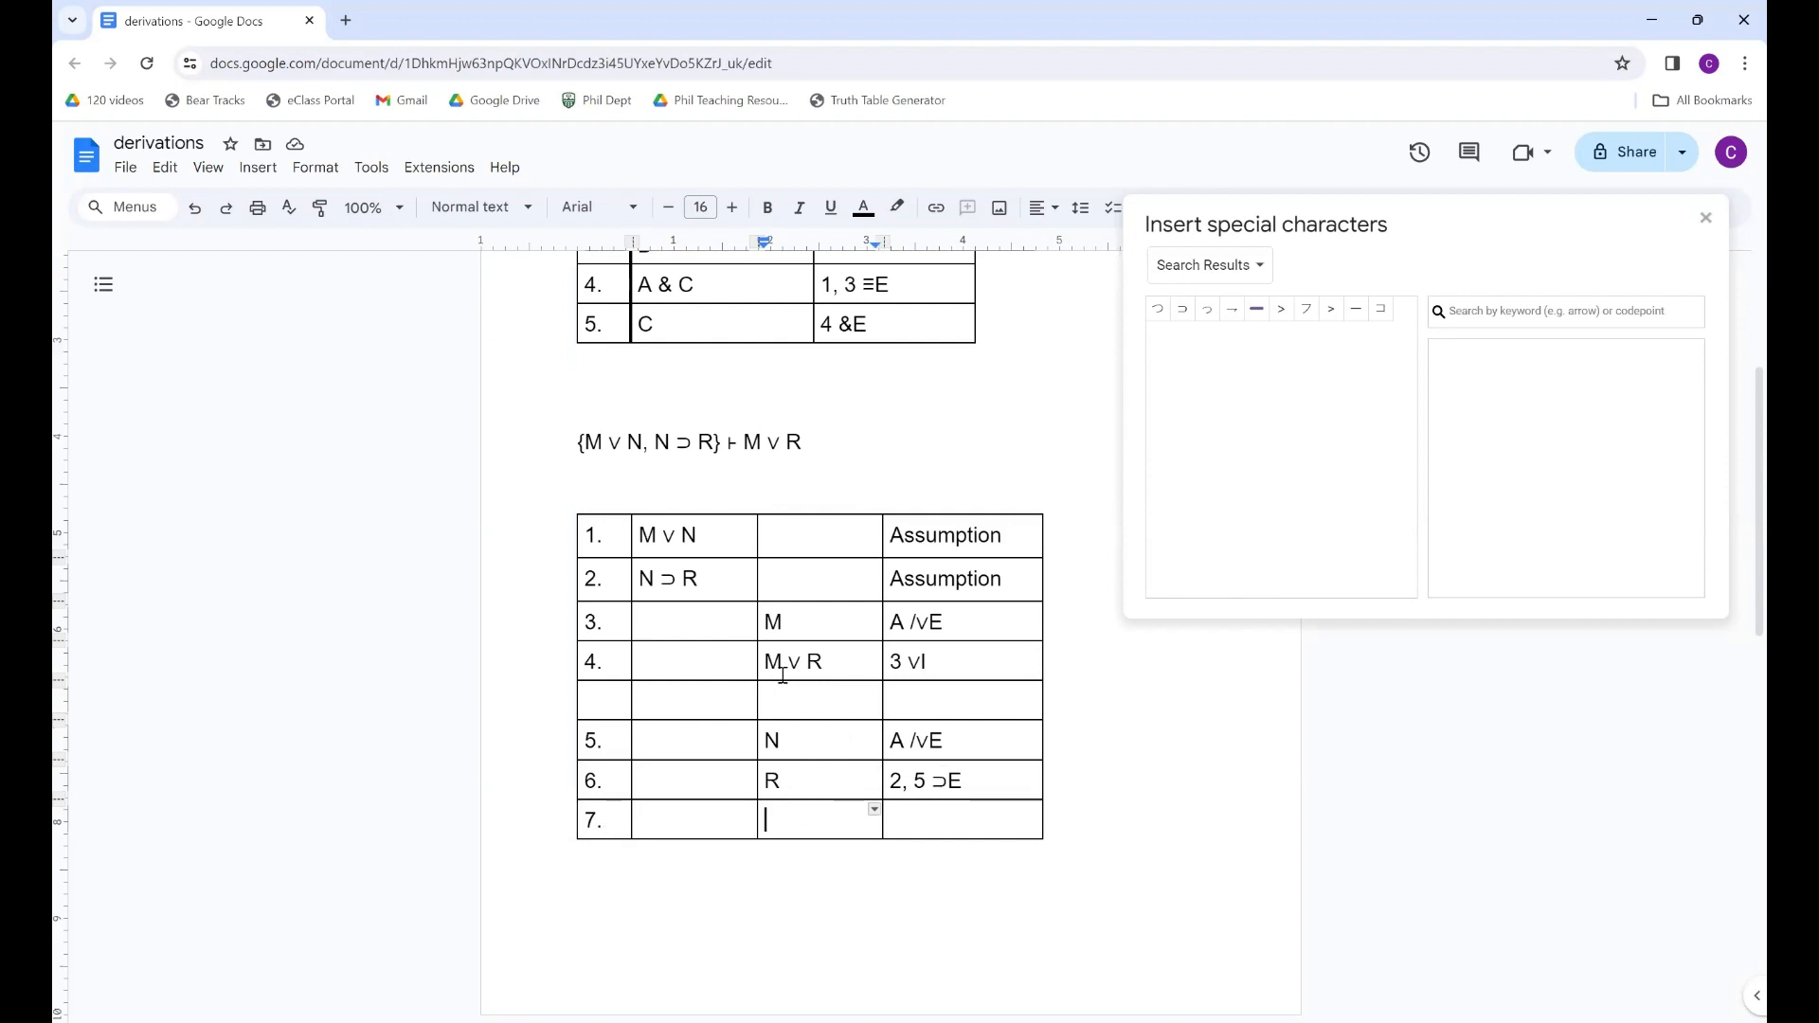
- Copy line 4's M ∨ R and its justification into line 7, changing the cited line so the justification reads 6 ∨I
{"action": "left_click_drag", "start_coordinate": [764, 667], "coordinate": [938, 668]}
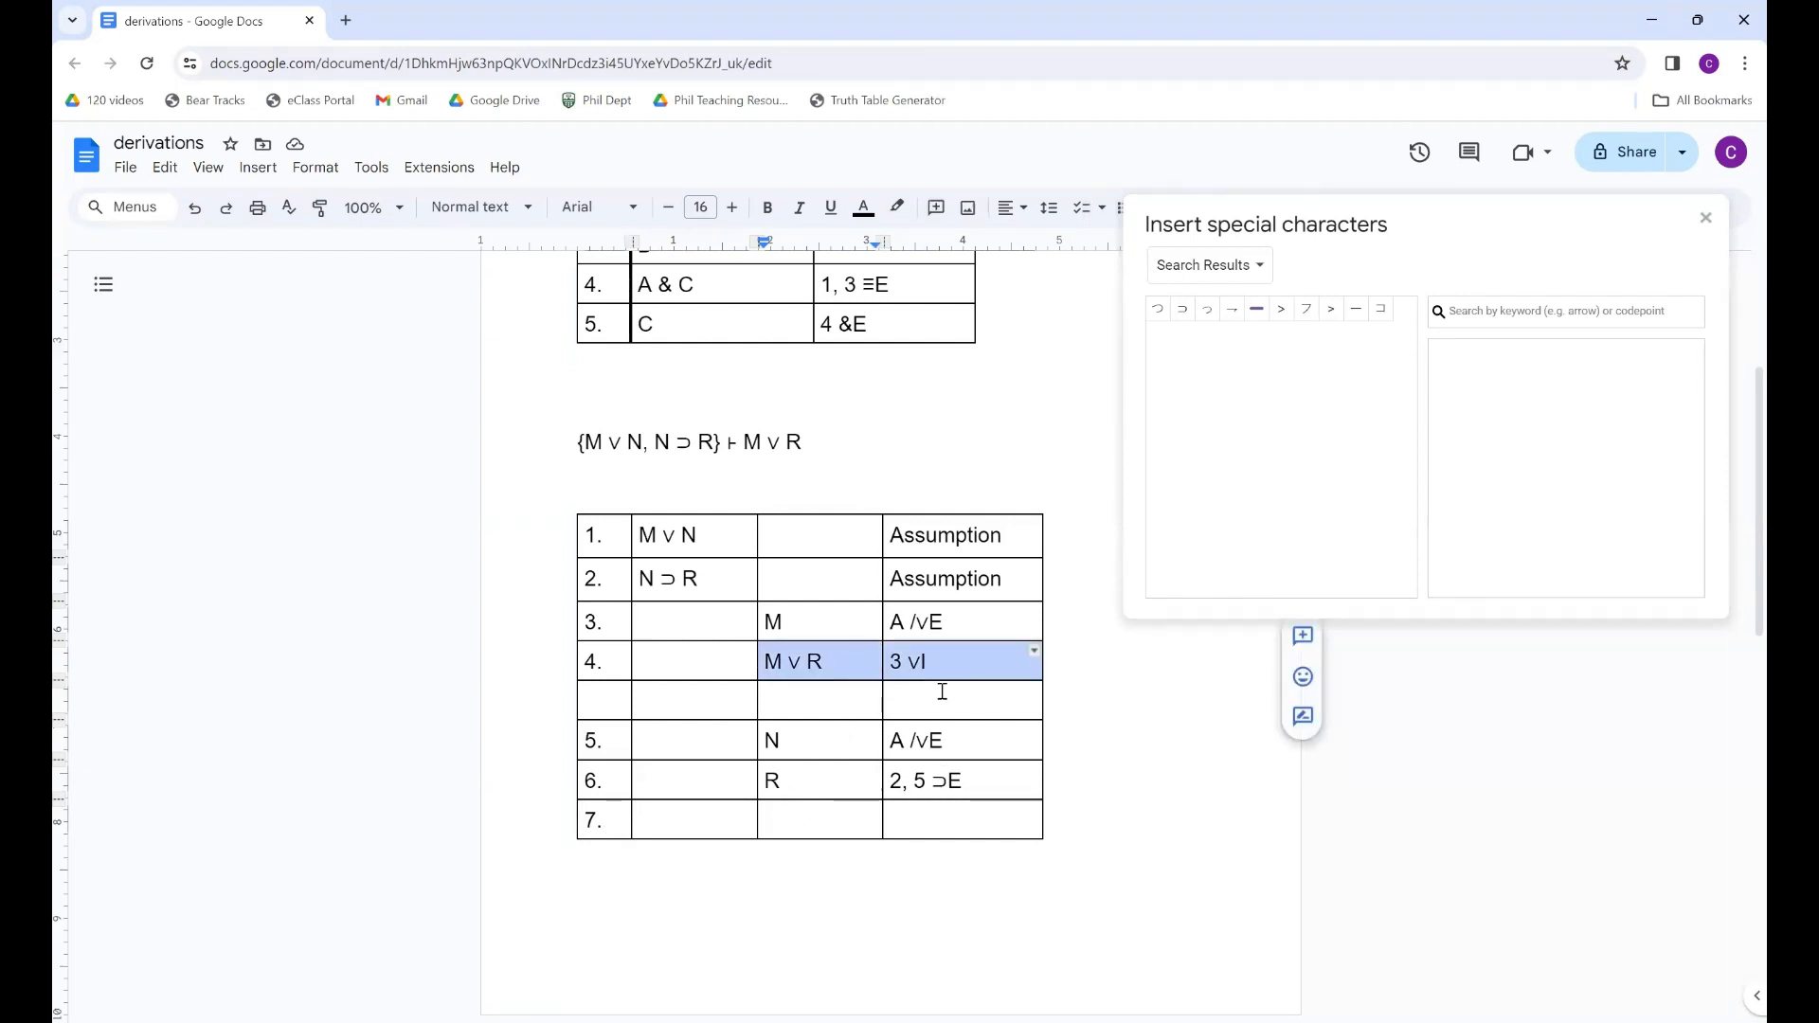
{"action": "key", "text": "ctrl+c"}
{"action": "left_click", "coordinate": [796, 816]}
{"action": "key", "text": "ctrl+v"}
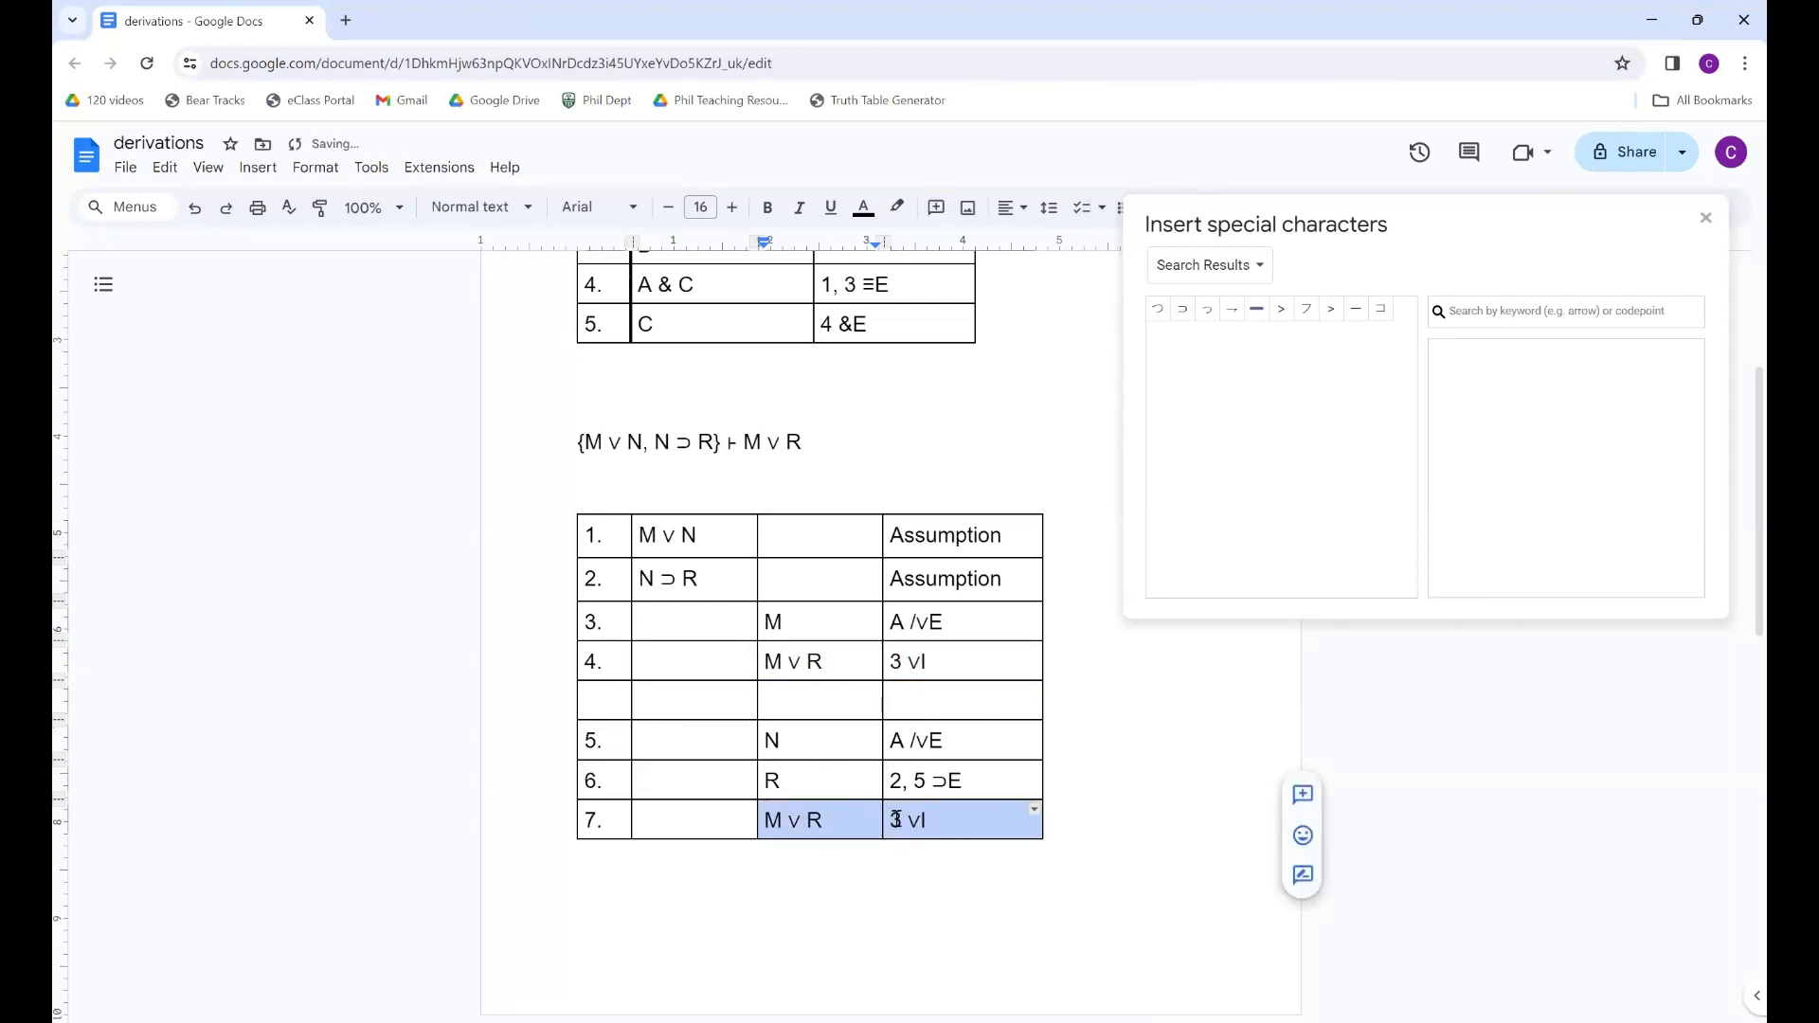
{"action": "left_click", "coordinate": [896, 819]}
{"action": "key", "text": "BackSpace"}
{"action": "type", "text": "6"}
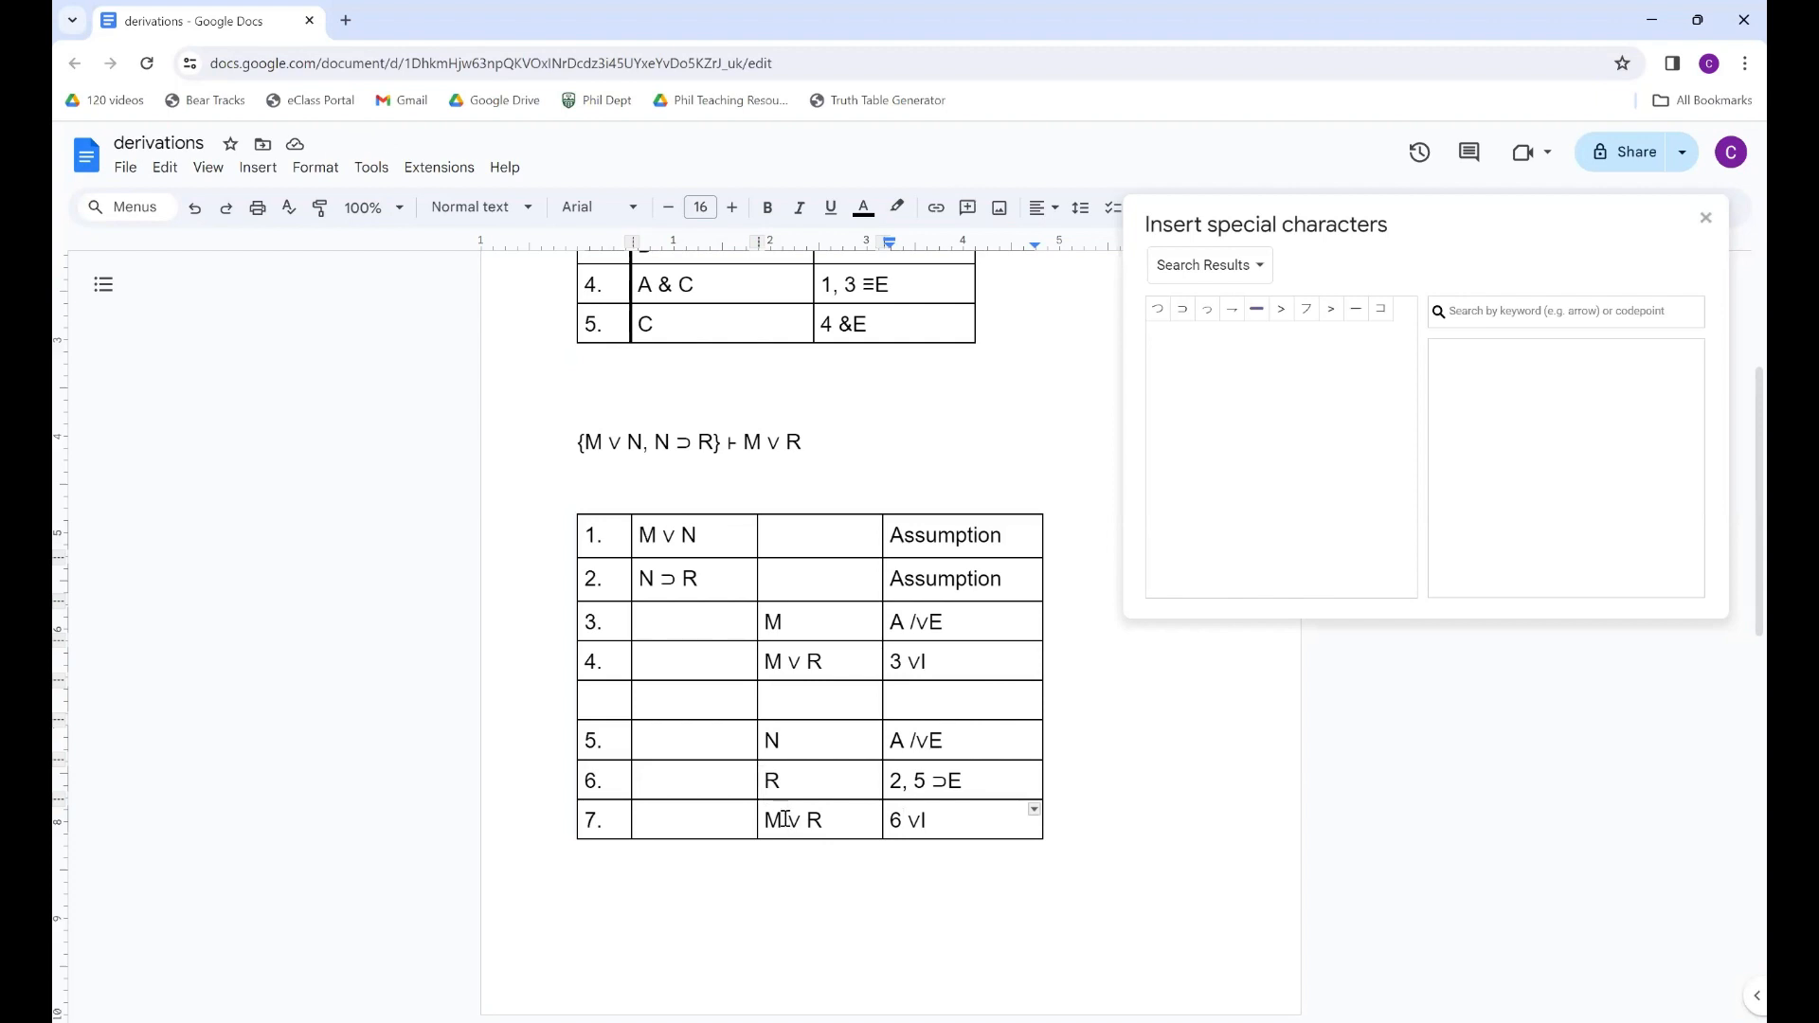
- Insert a row below line 7, number it 8., and copy M ∨ R into its main derivation column
{"action": "left_click", "coordinate": [682, 822]}
{"action": "right_click", "coordinate": [667, 827]}
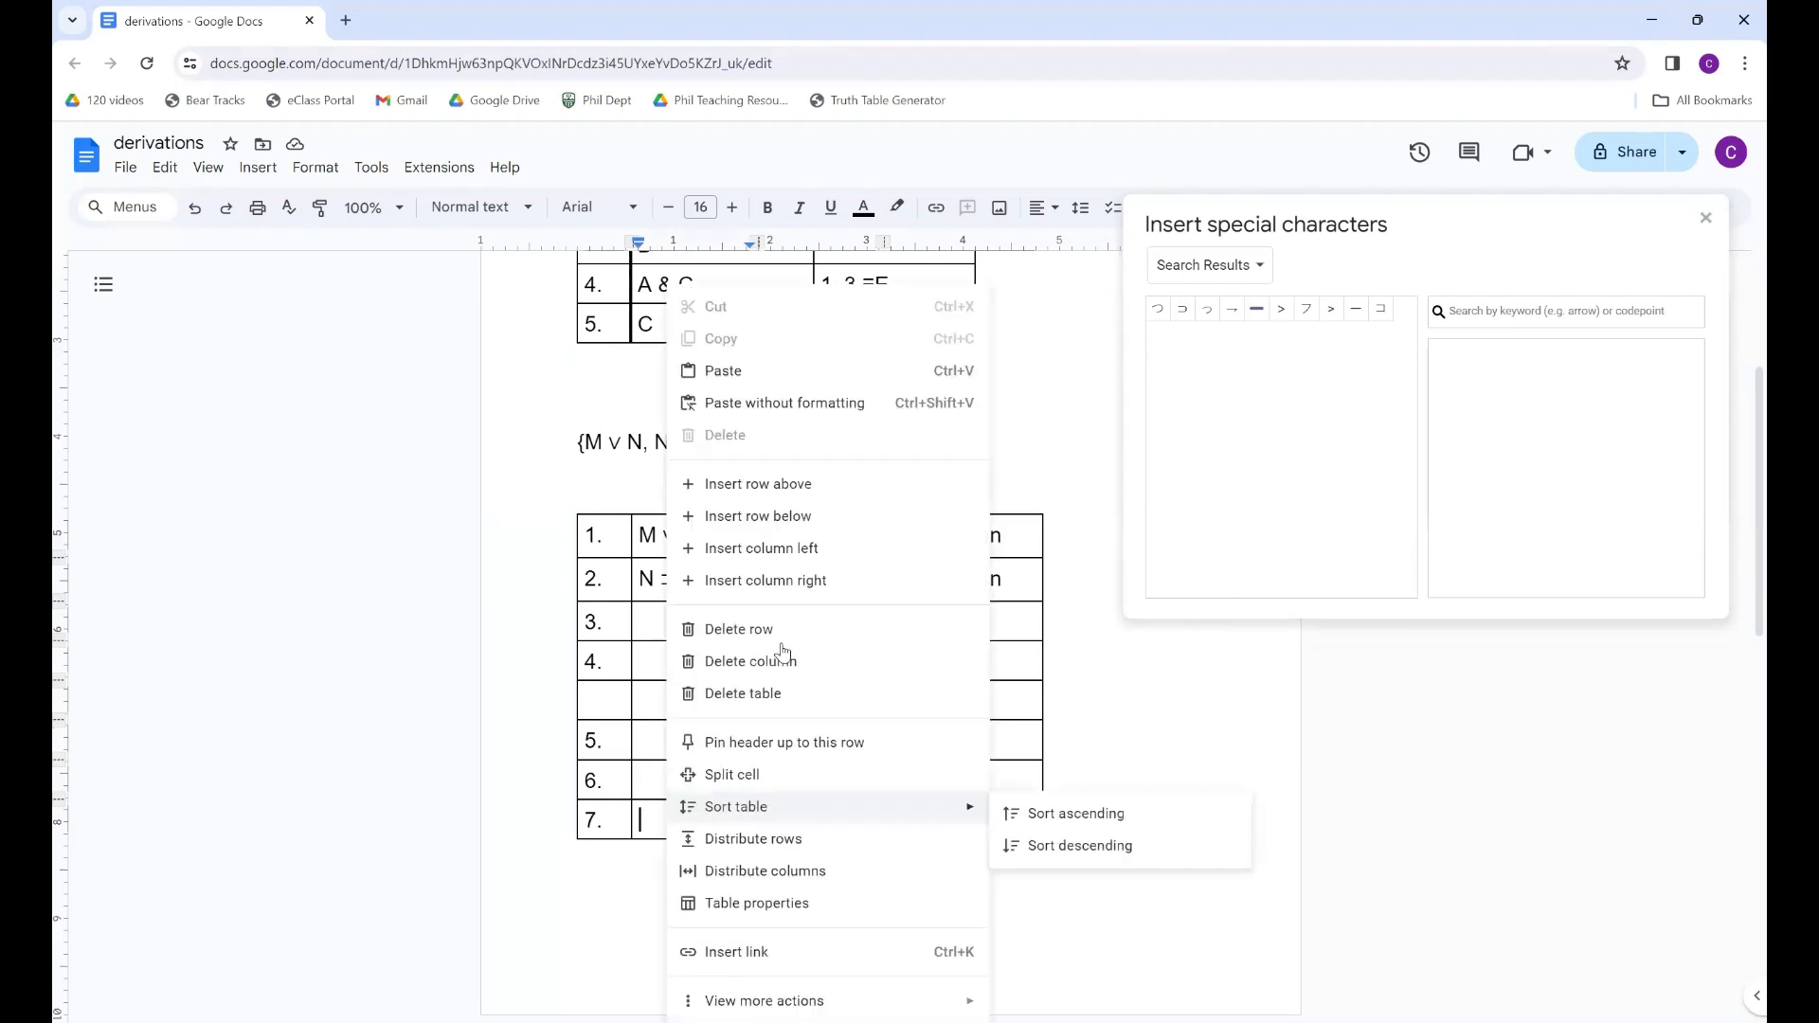
{"action": "left_click", "coordinate": [773, 516]}
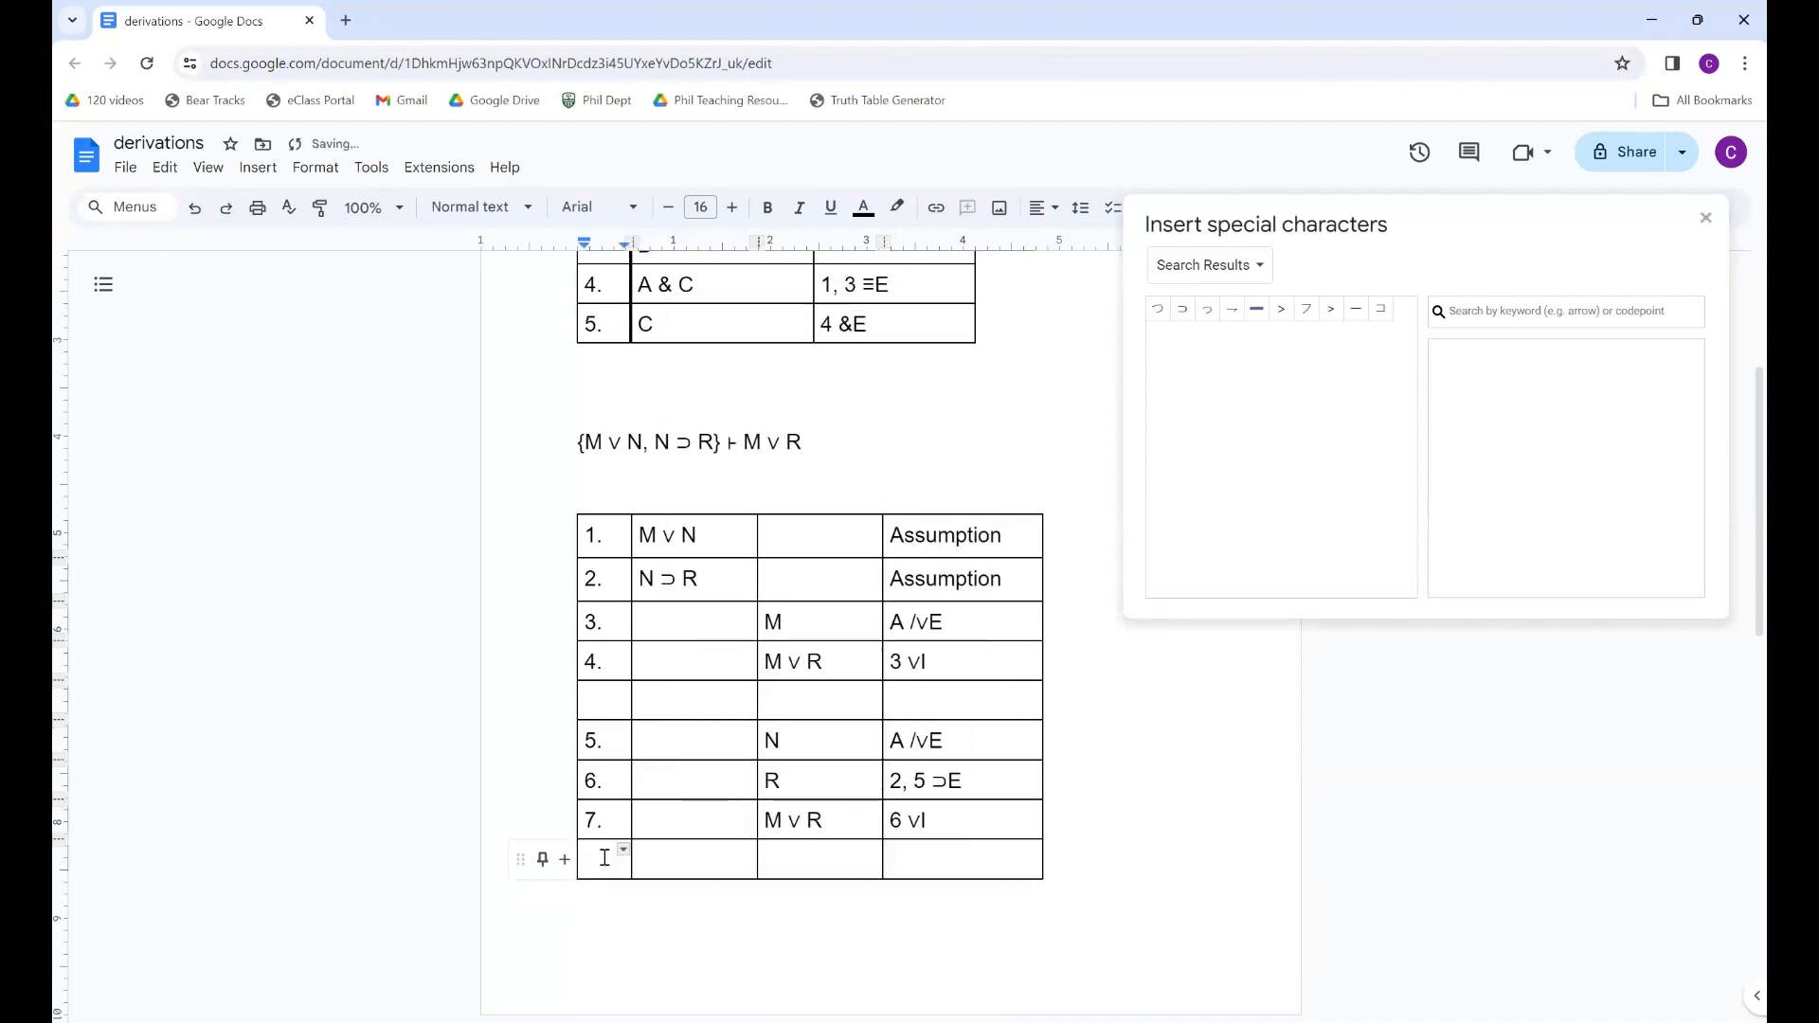
{"action": "type", "text": "8."}
{"action": "key", "text": "Tab"}
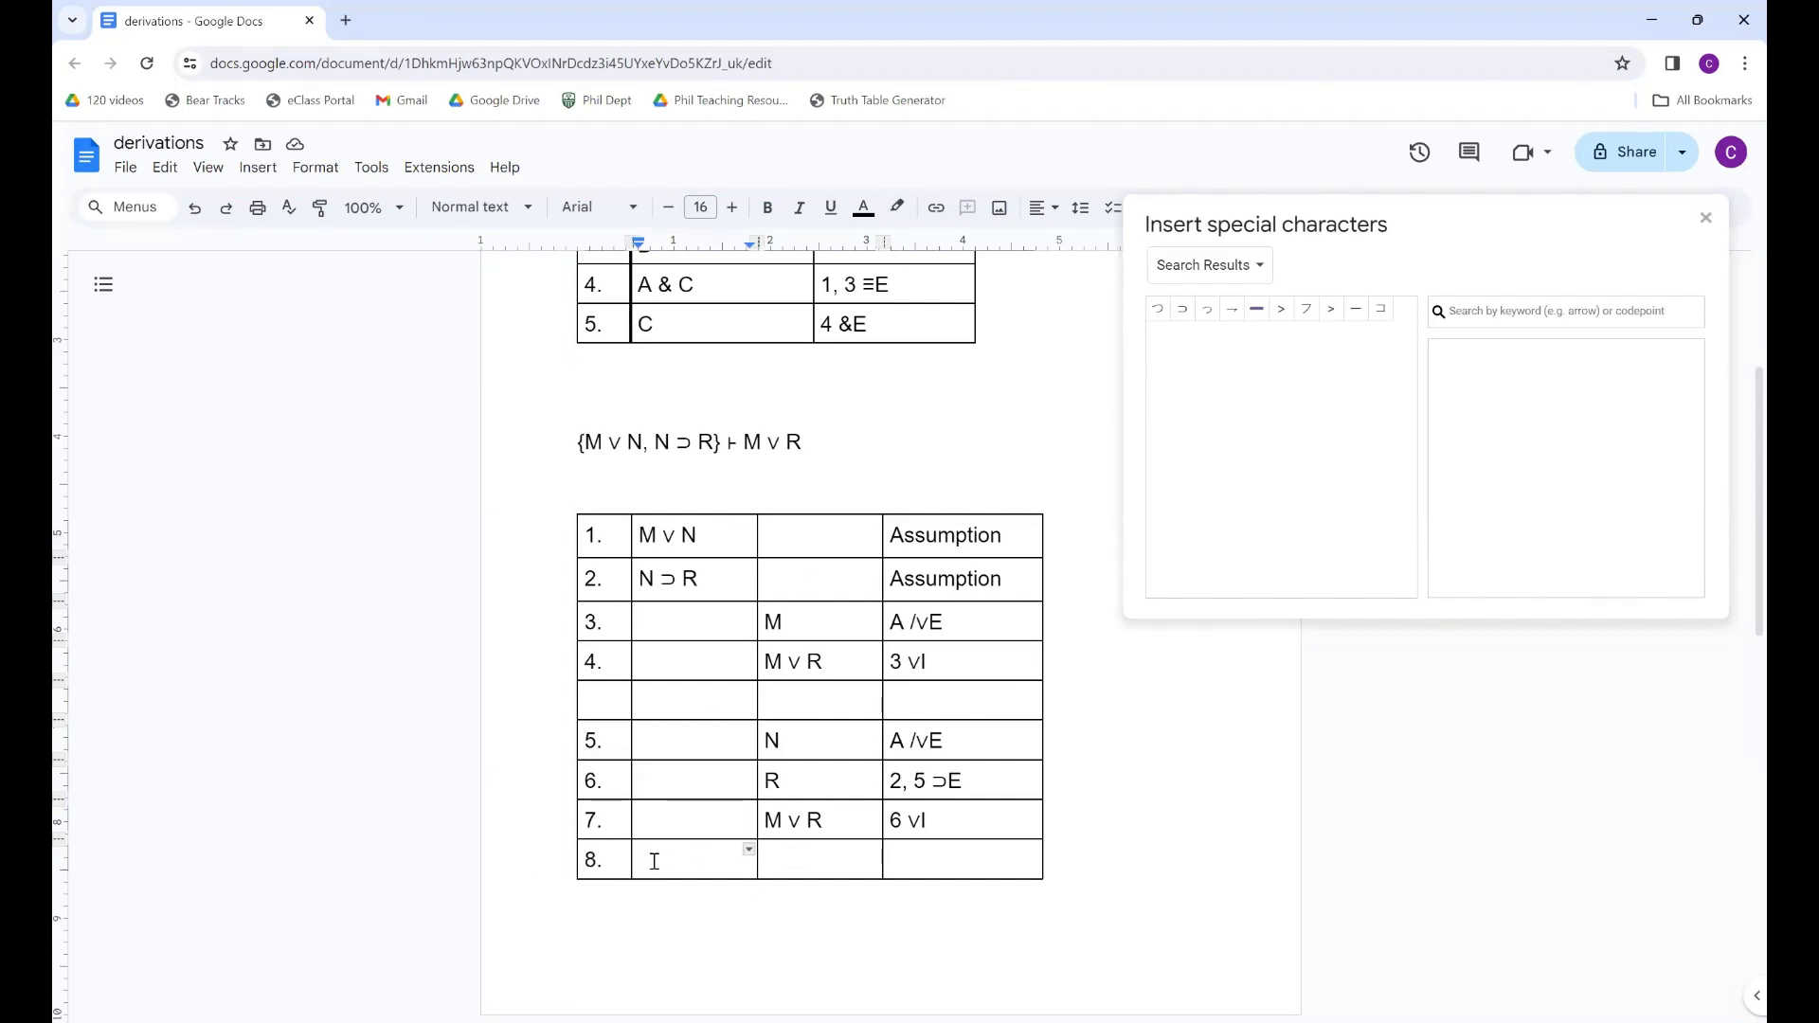
{"action": "left_click_drag", "start_coordinate": [824, 821], "coordinate": [778, 821]}
{"action": "key", "text": "ctrl+c"}
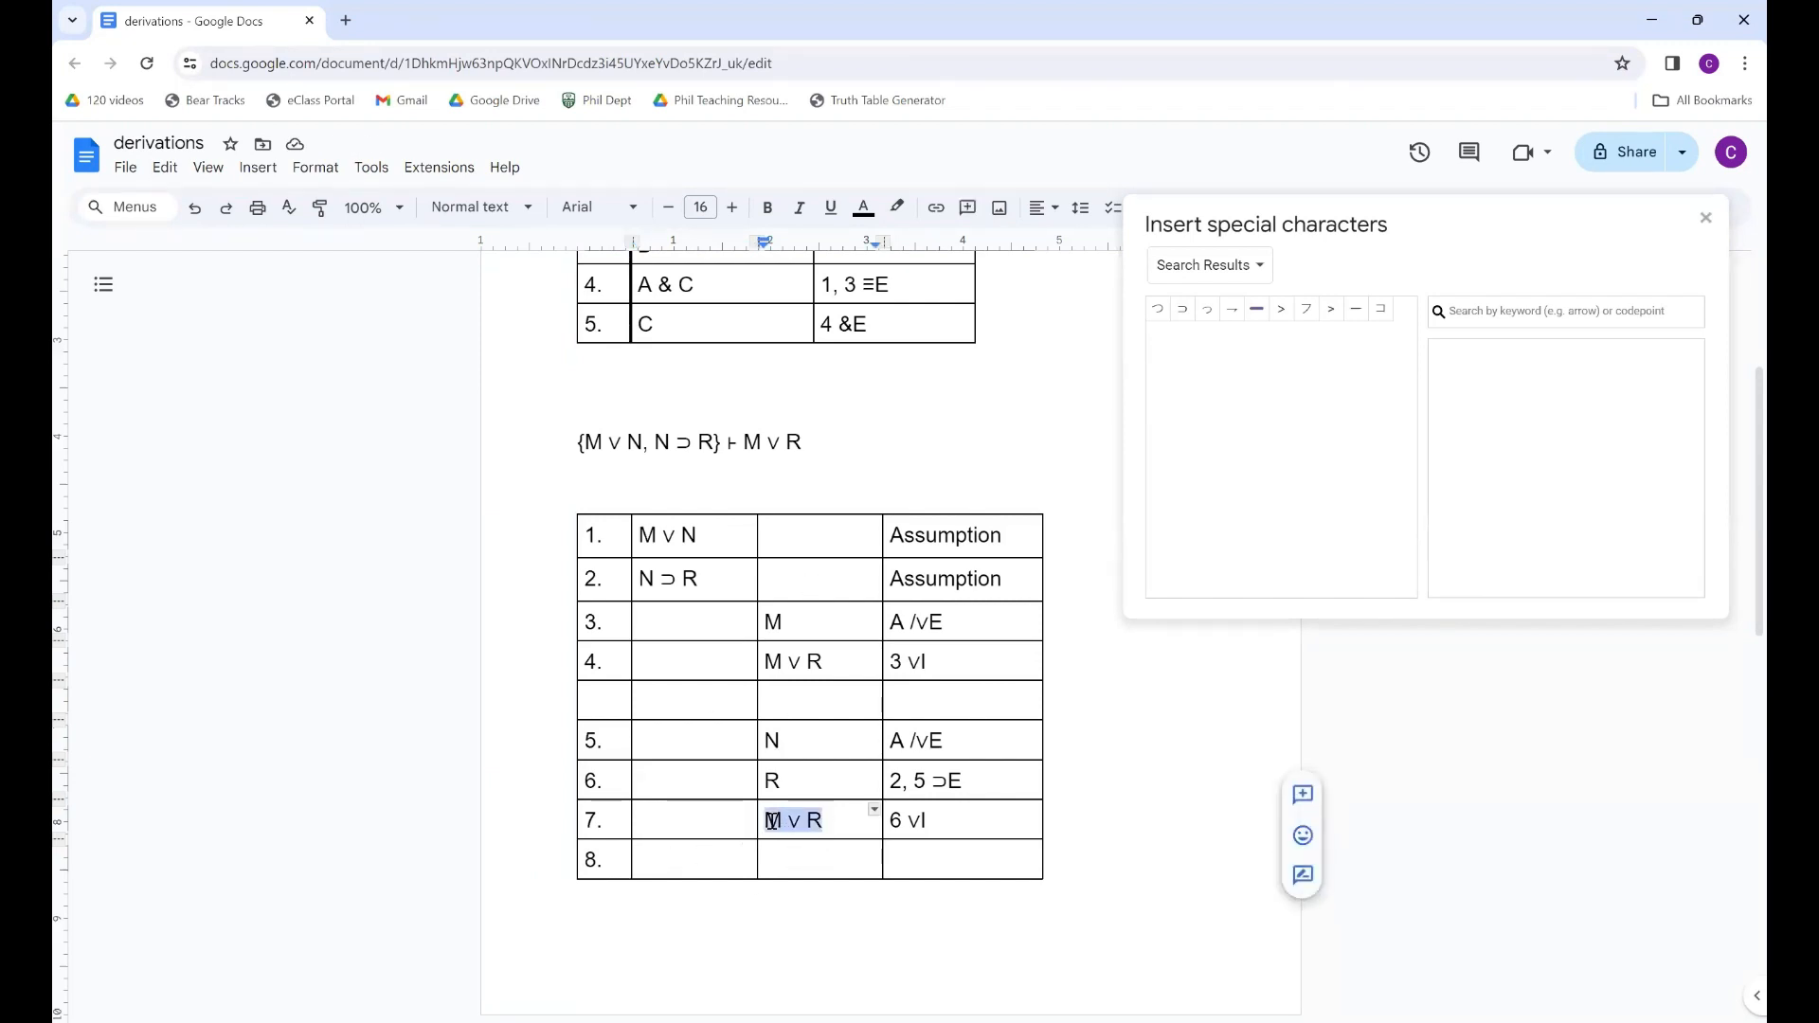
{"action": "left_click", "coordinate": [663, 858]}
{"action": "type", "text": "M"}
{"action": "key", "text": "ctrl+v"}
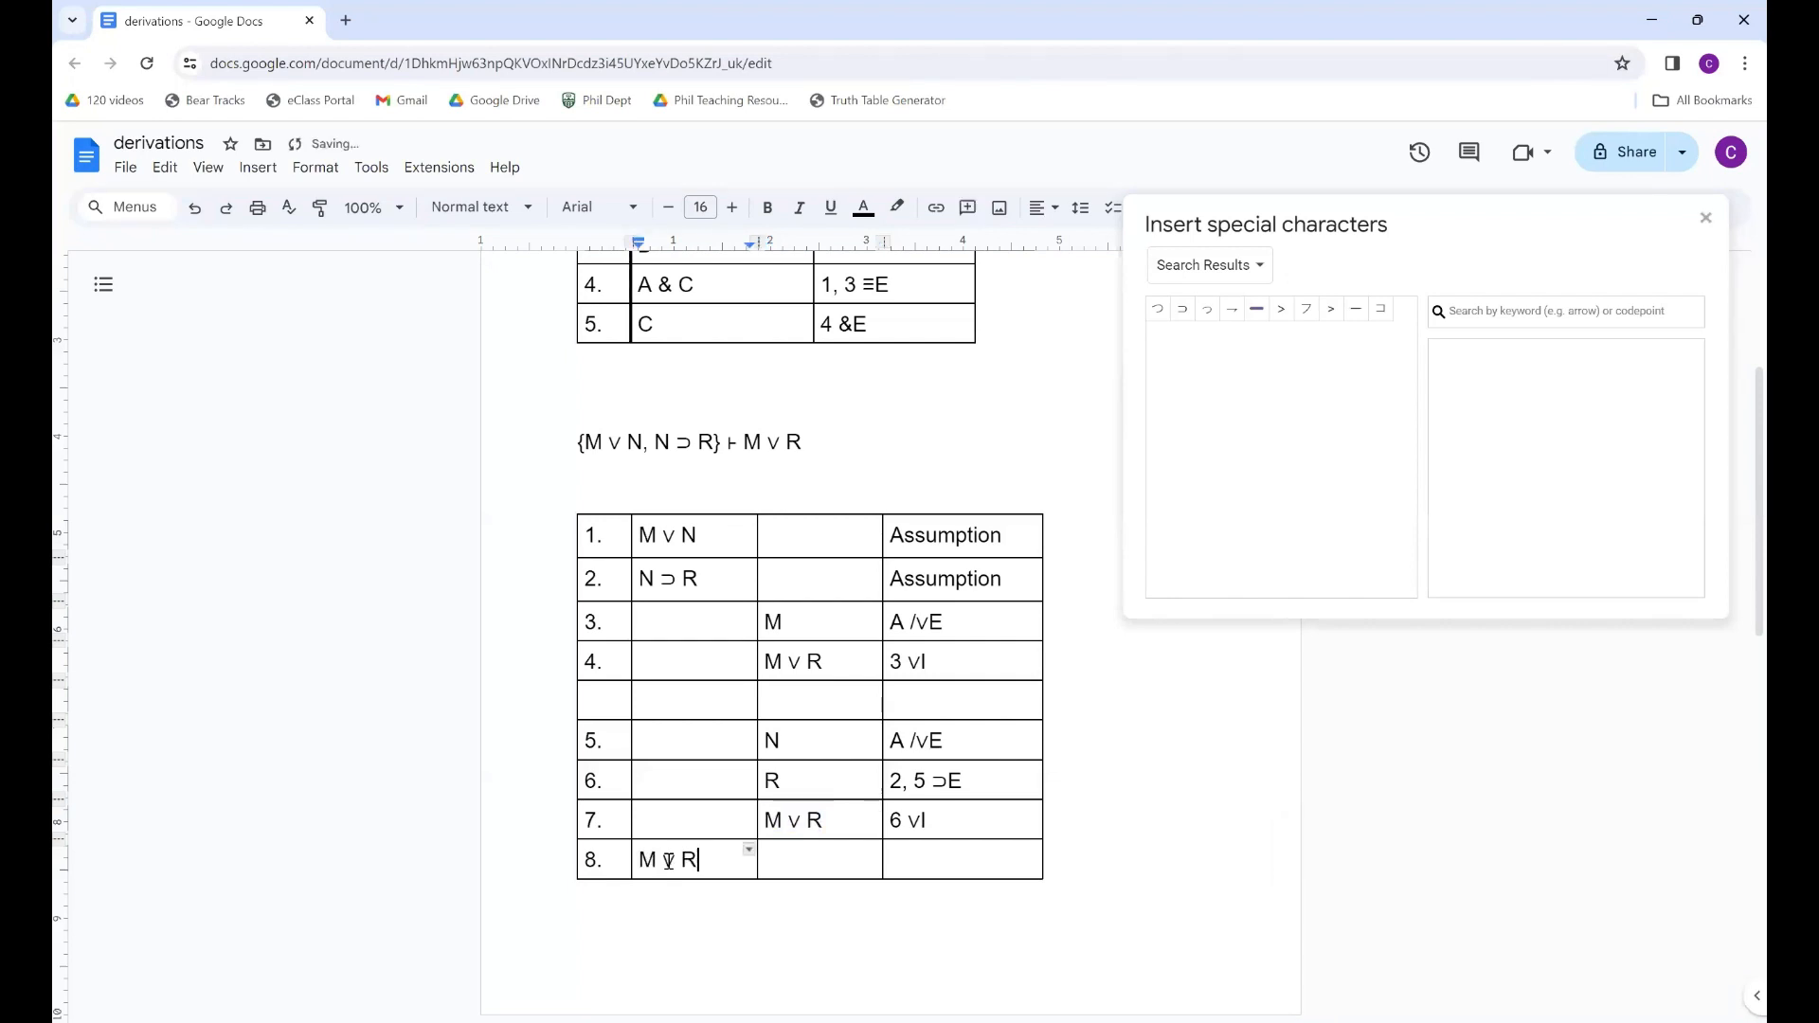
- Enter line 8's justification as 1, 3-4, 5-7 ∨E, copying ∨E from line 5's justification
{"action": "left_click", "coordinate": [911, 860]}
{"action": "double_click", "coordinate": [798, 854]}
{"action": "left_click", "coordinate": [917, 861]}
{"action": "type", "text": "1, 3-4, 5-7"}
{"action": "double_click", "coordinate": [921, 738]}
{"action": "key", "text": "ctrl+c"}
{"action": "left_click", "coordinate": [1032, 858]}
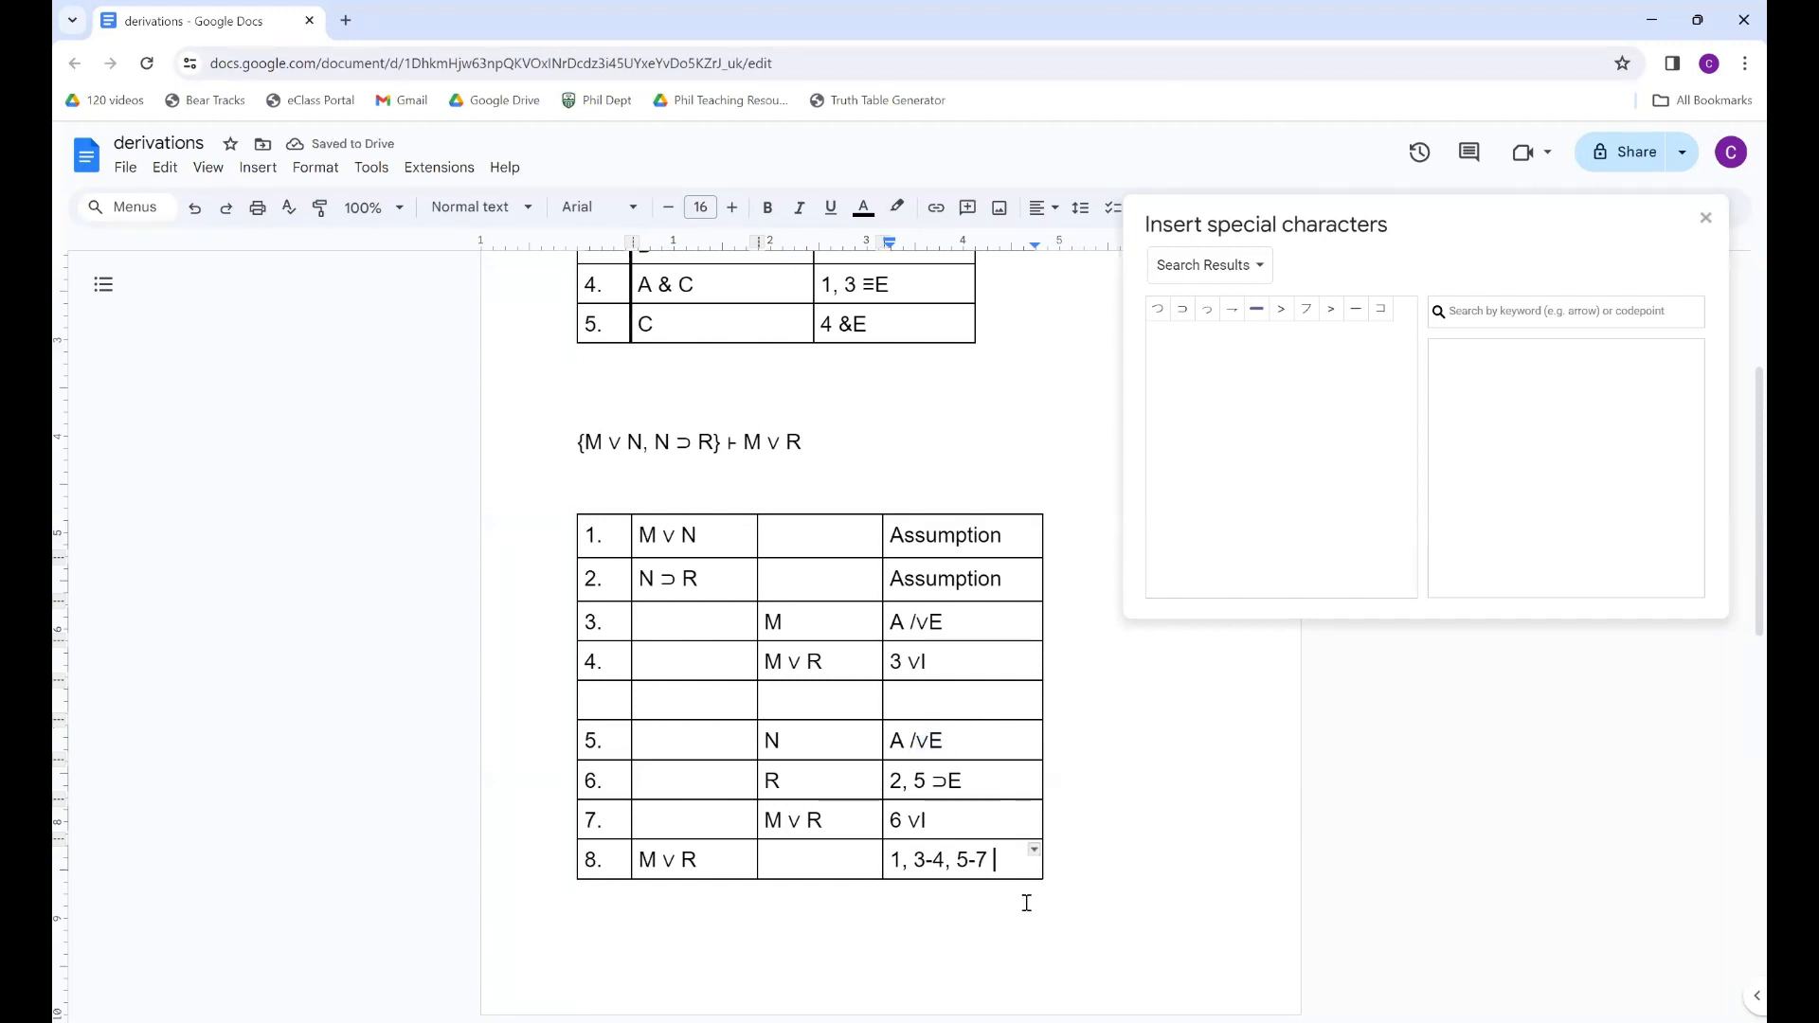
{"action": "key", "text": "ctrl+v"}
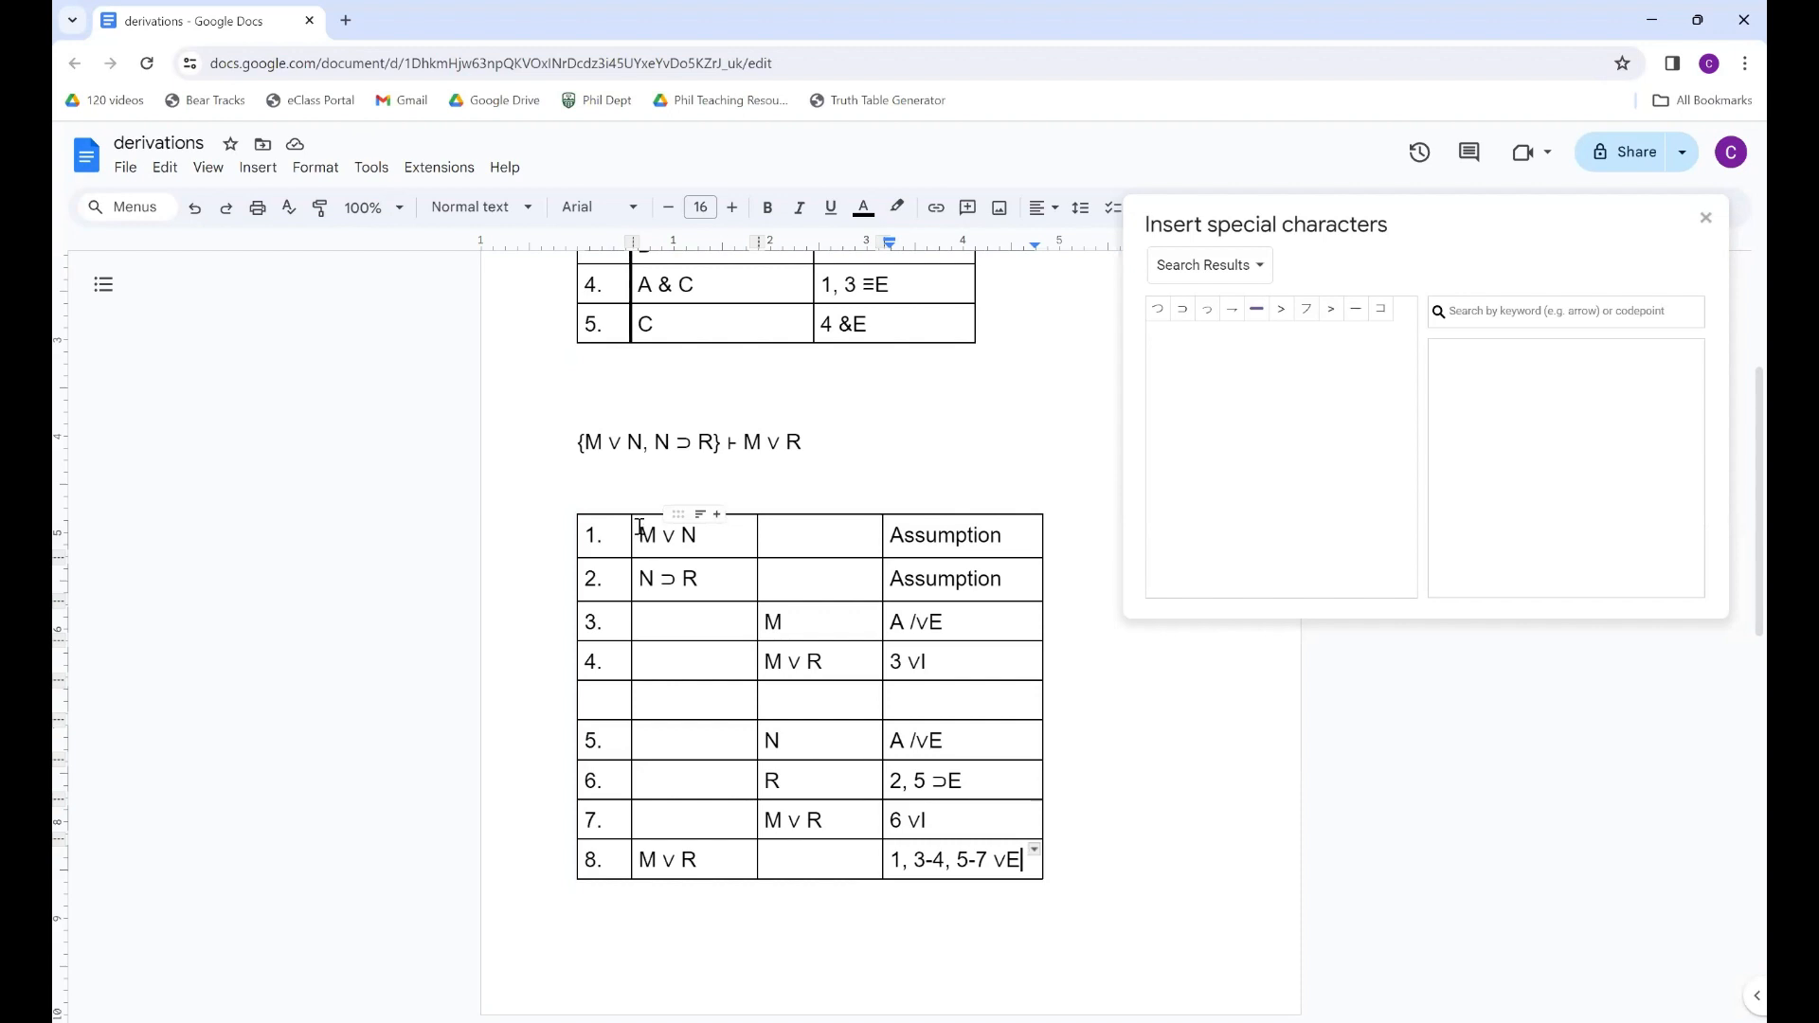
- Thicken the left border of the main derivation column to 2.25 pt from line 1 through line 8
{"action": "left_click_drag", "start_coordinate": [639, 527], "coordinate": [654, 571]}
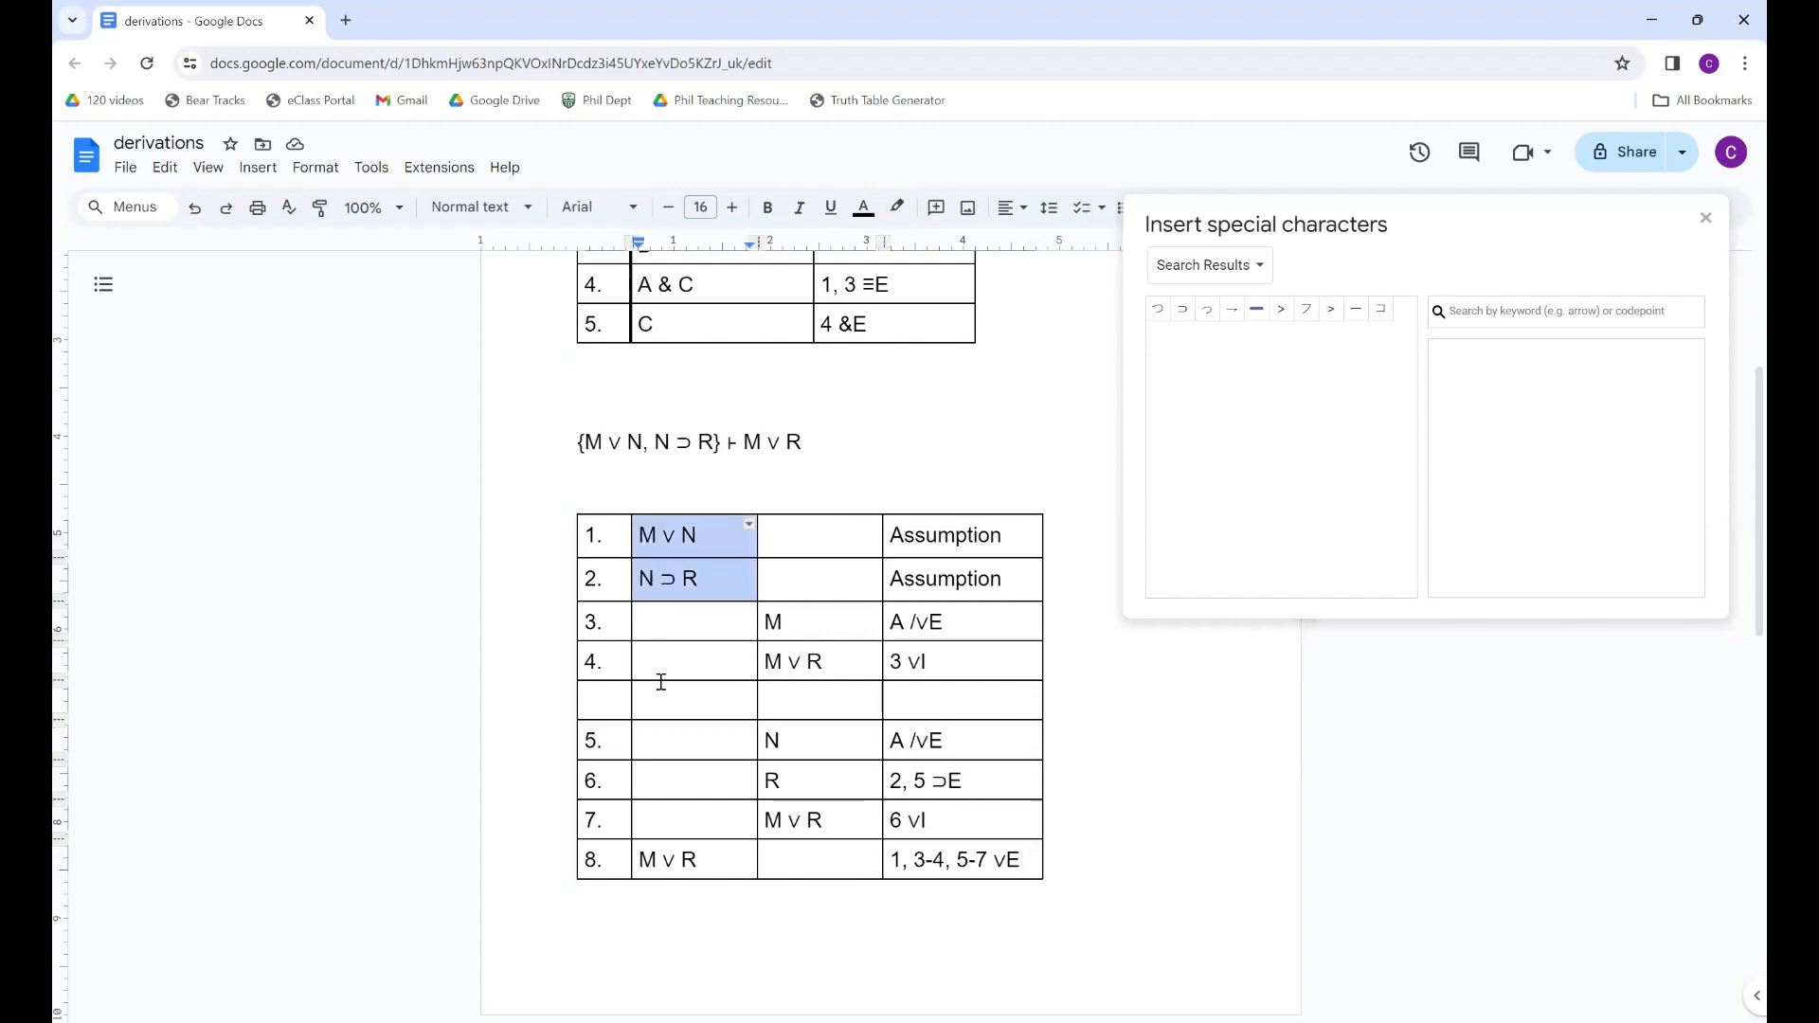
{"action": "left_click_drag", "start_coordinate": [661, 682], "coordinate": [661, 851]}
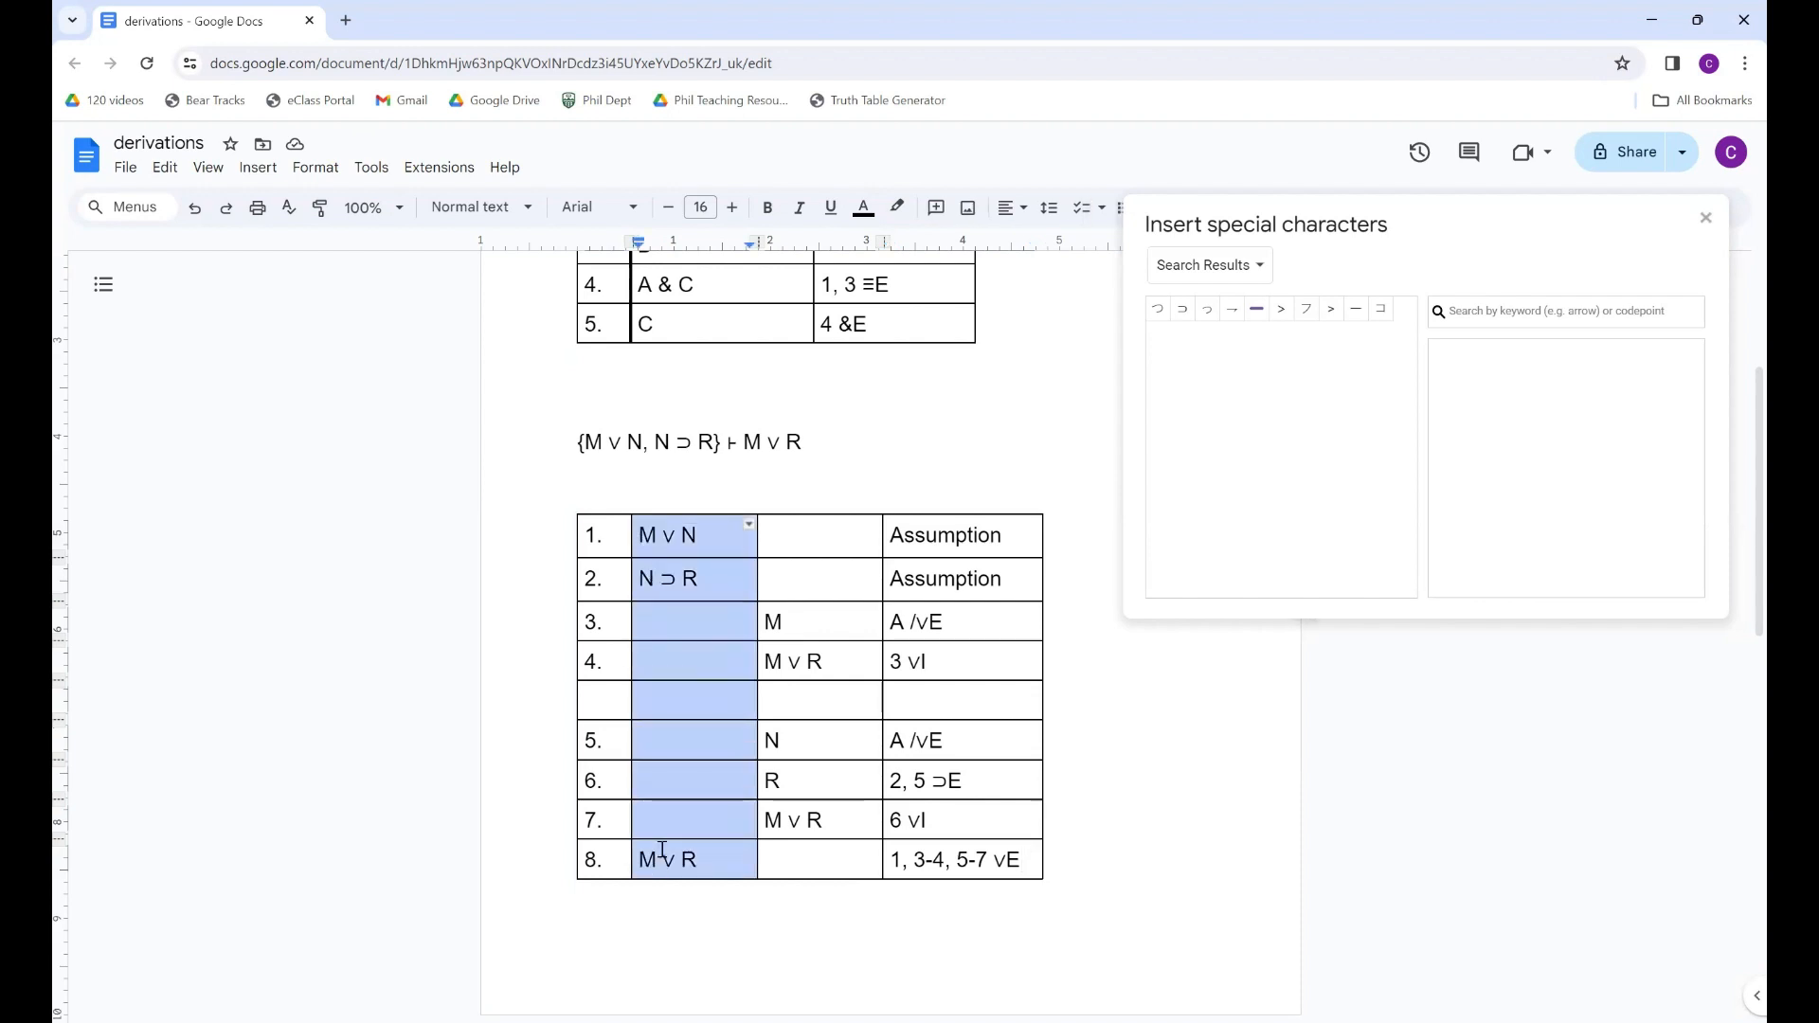
{"action": "left_click", "coordinate": [748, 524]}
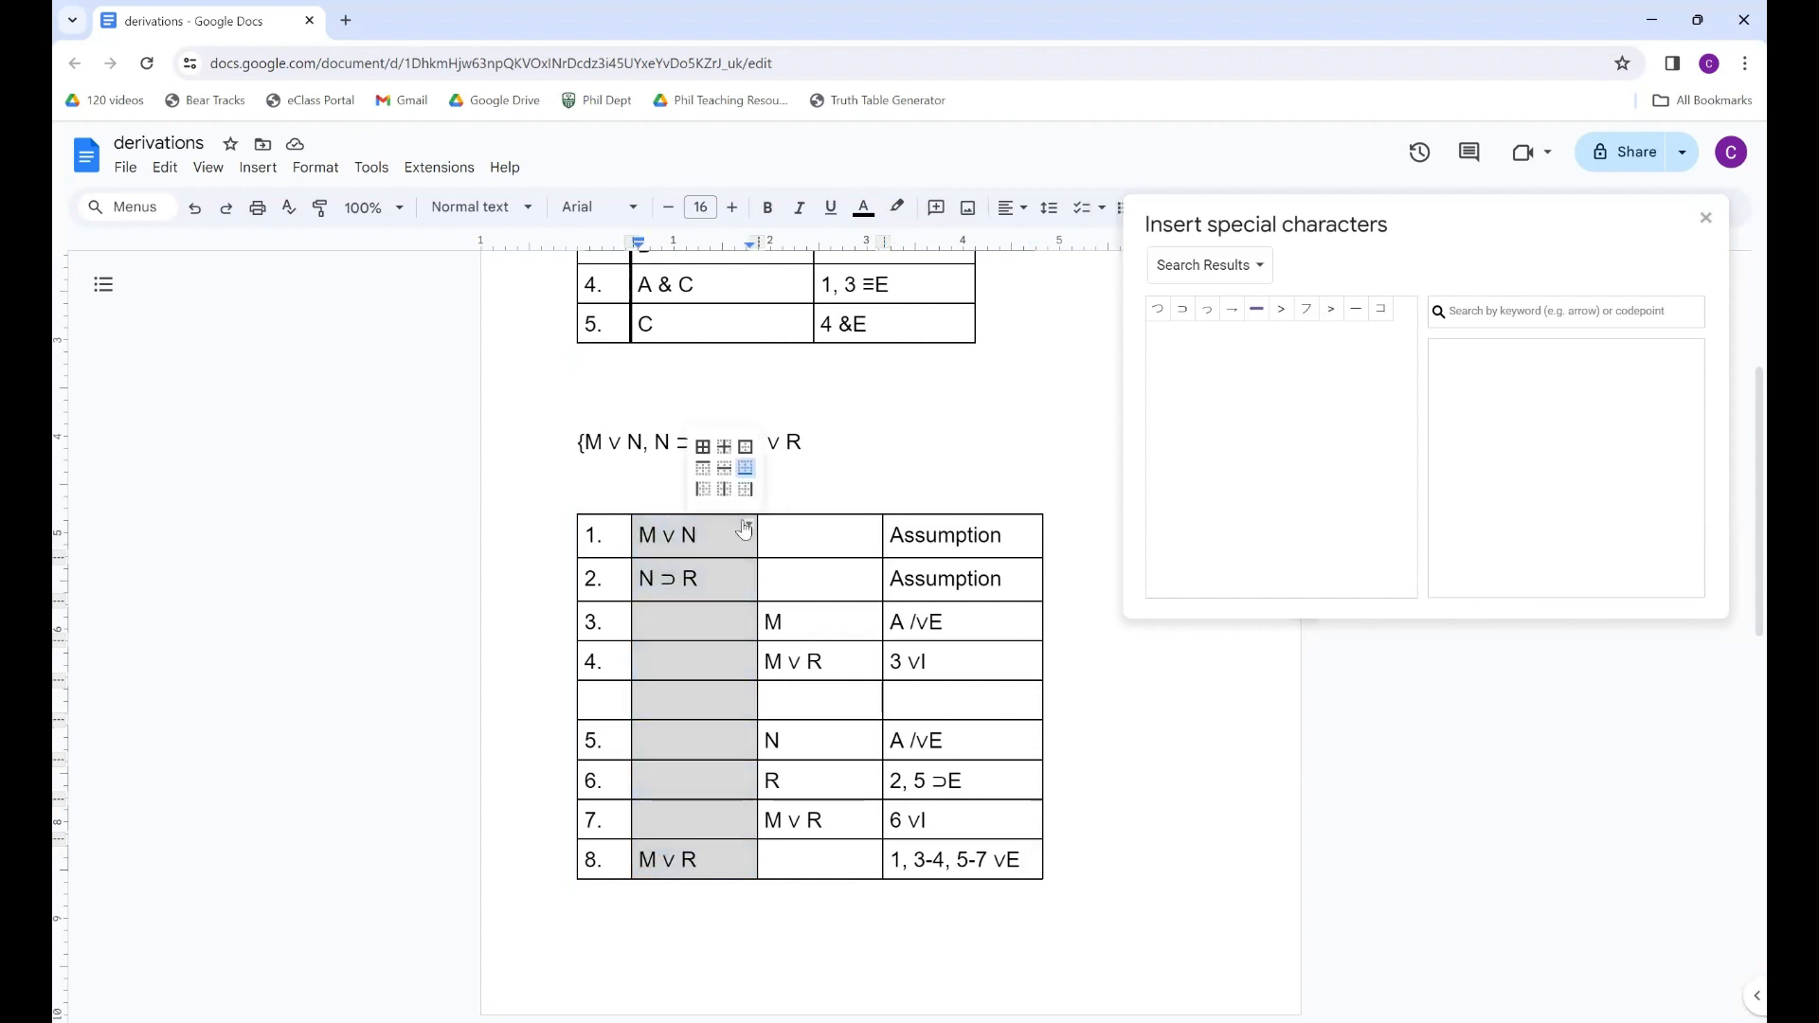
{"action": "left_click", "coordinate": [704, 491]}
{"action": "left_click", "coordinate": [512, 210]}
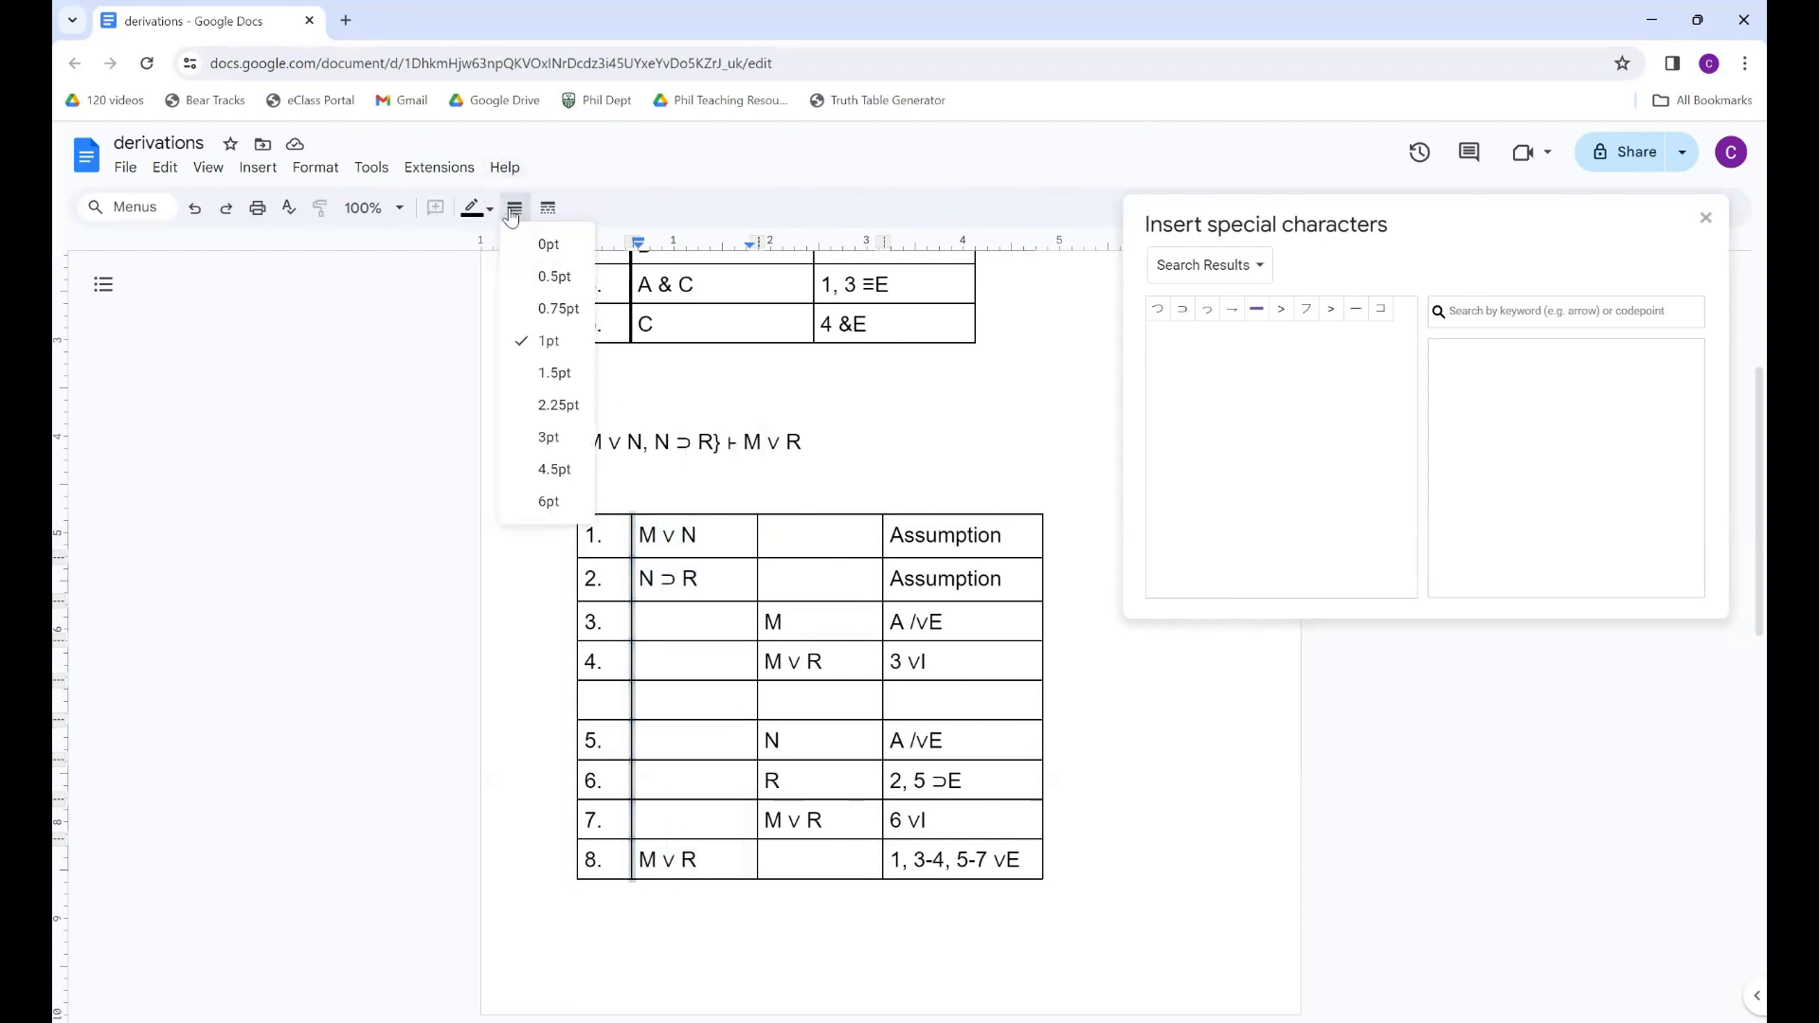
{"action": "left_click", "coordinate": [551, 405]}
- Thicken the bottom border beneath the premise N ⊃ R in line 2 to 2.25 pt
{"action": "left_click", "coordinate": [652, 538]}
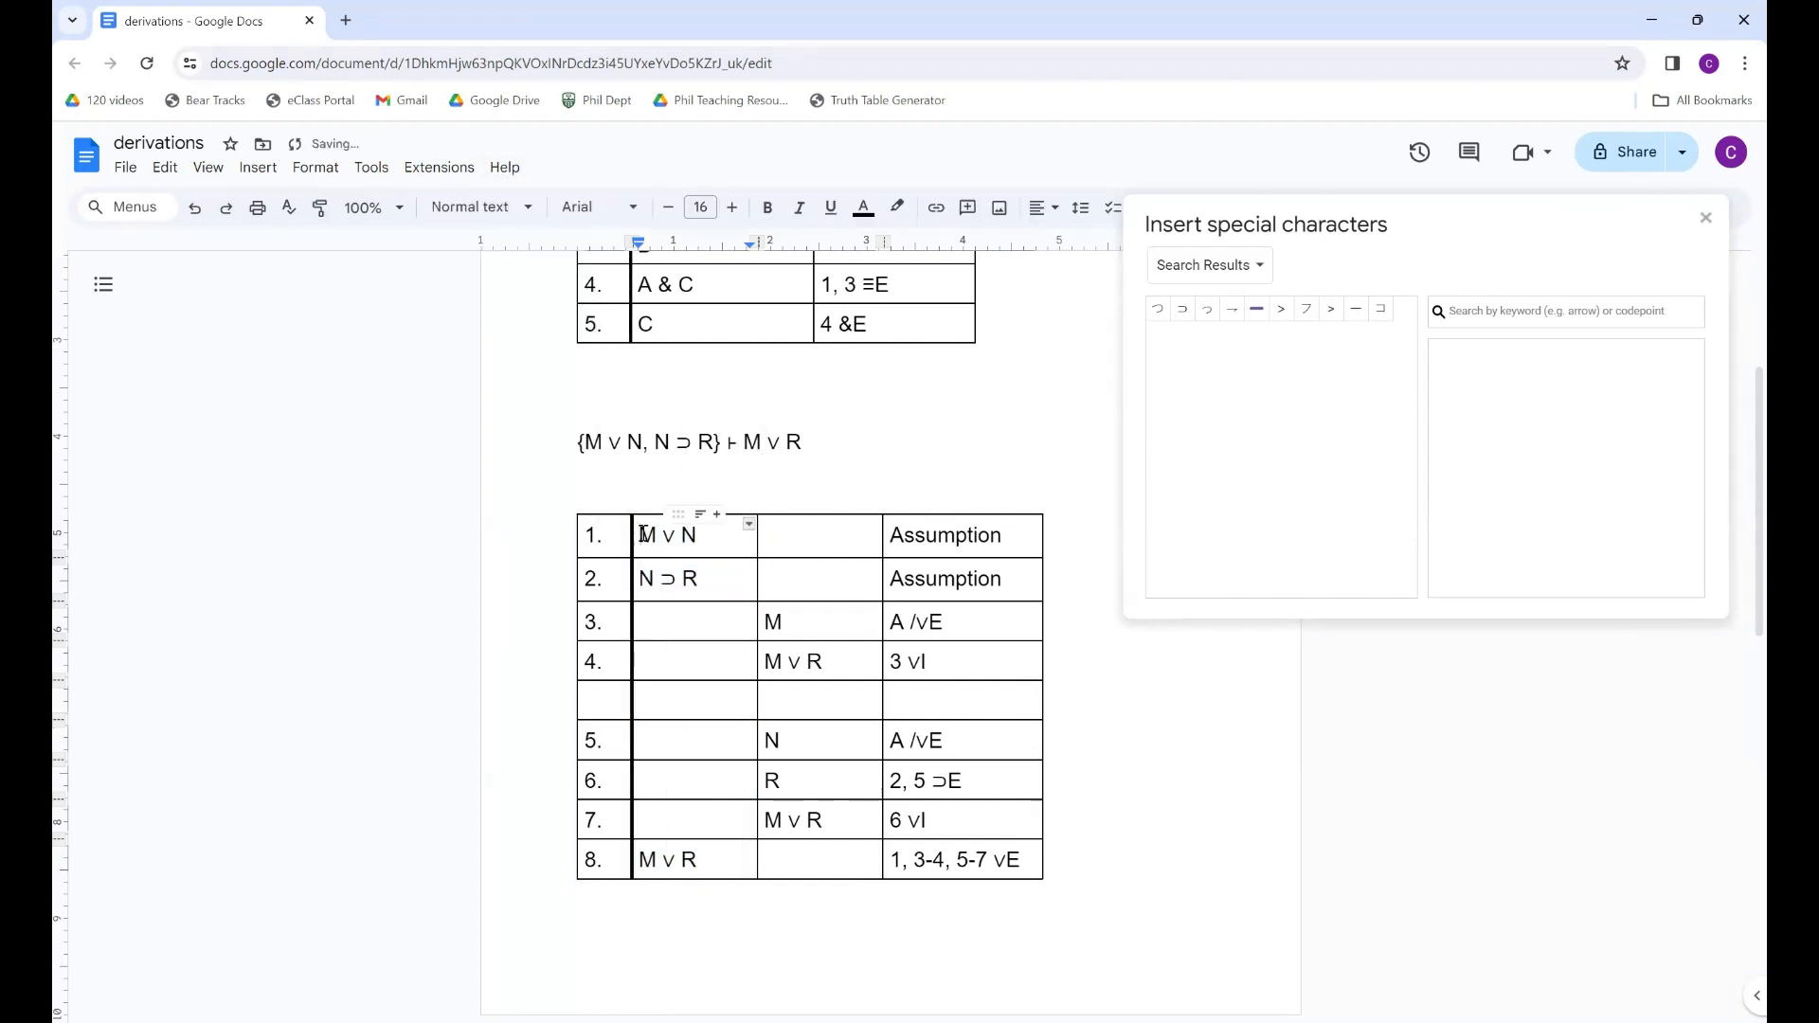
{"action": "left_click_drag", "start_coordinate": [651, 538], "coordinate": [719, 581]}
{"action": "left_click", "coordinate": [748, 525]}
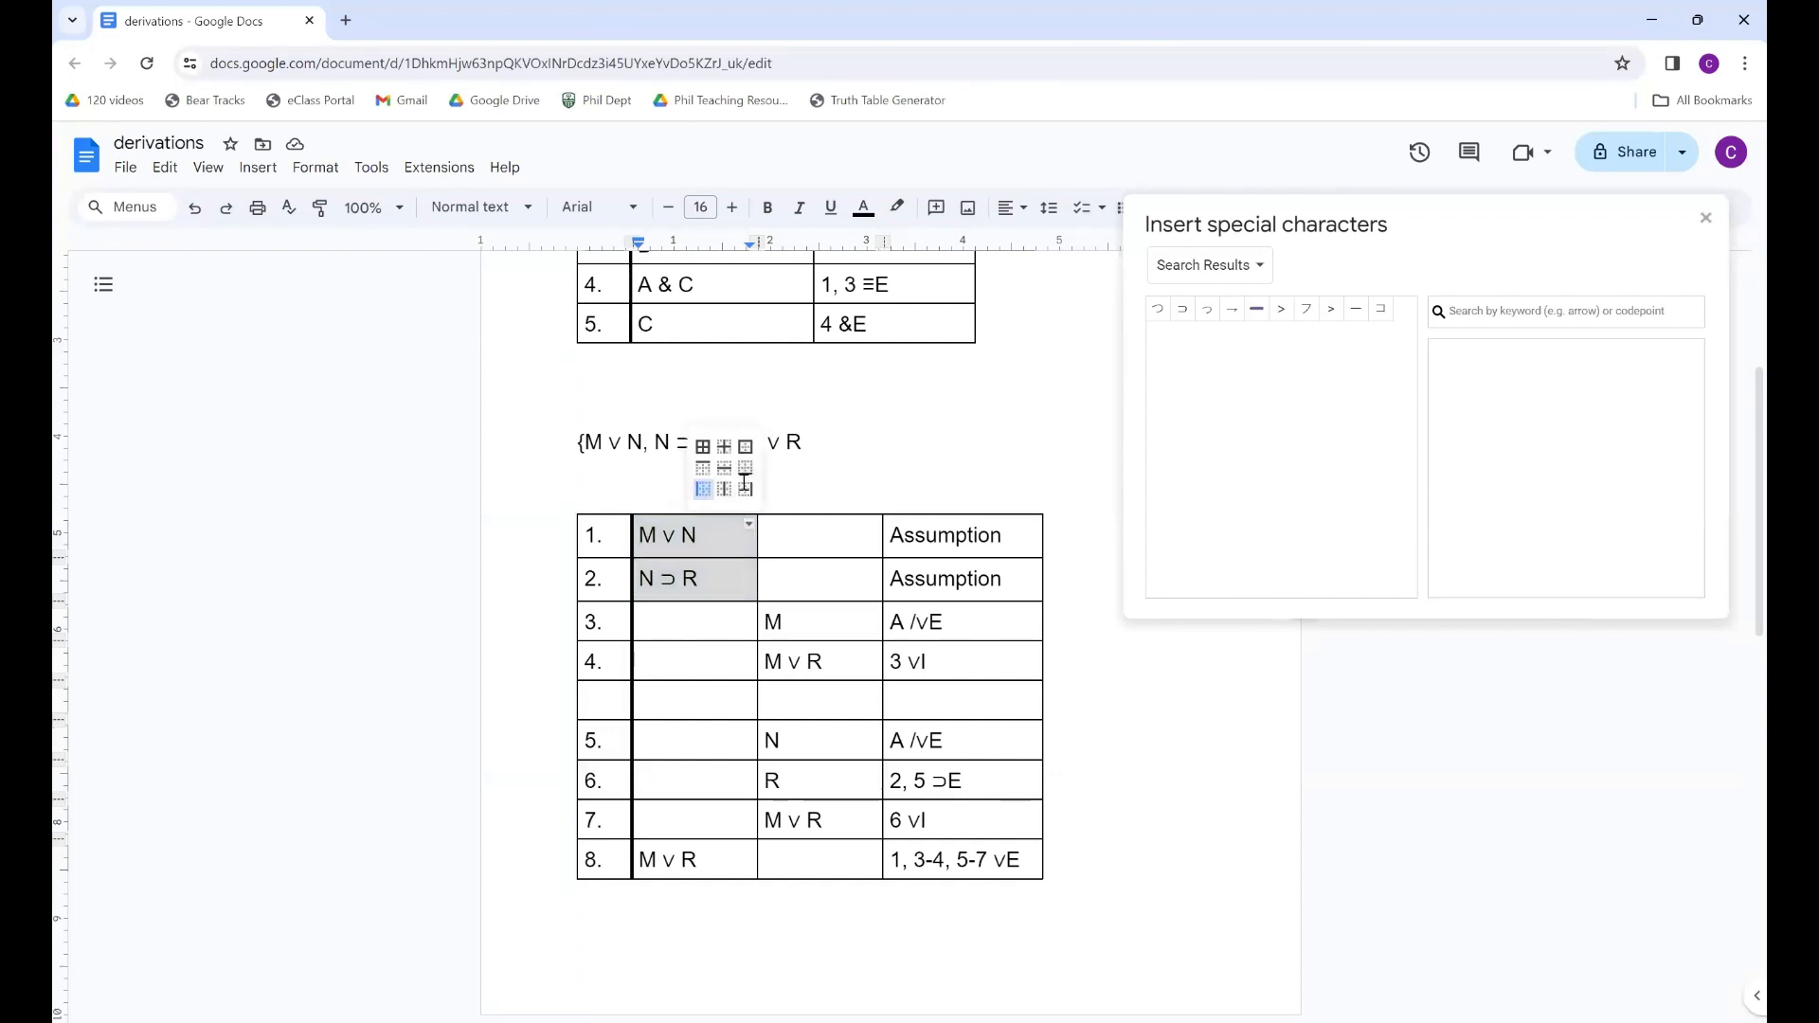
{"action": "left_click", "coordinate": [745, 477]}
{"action": "left_click", "coordinate": [514, 207]}
{"action": "left_click", "coordinate": [559, 405]}
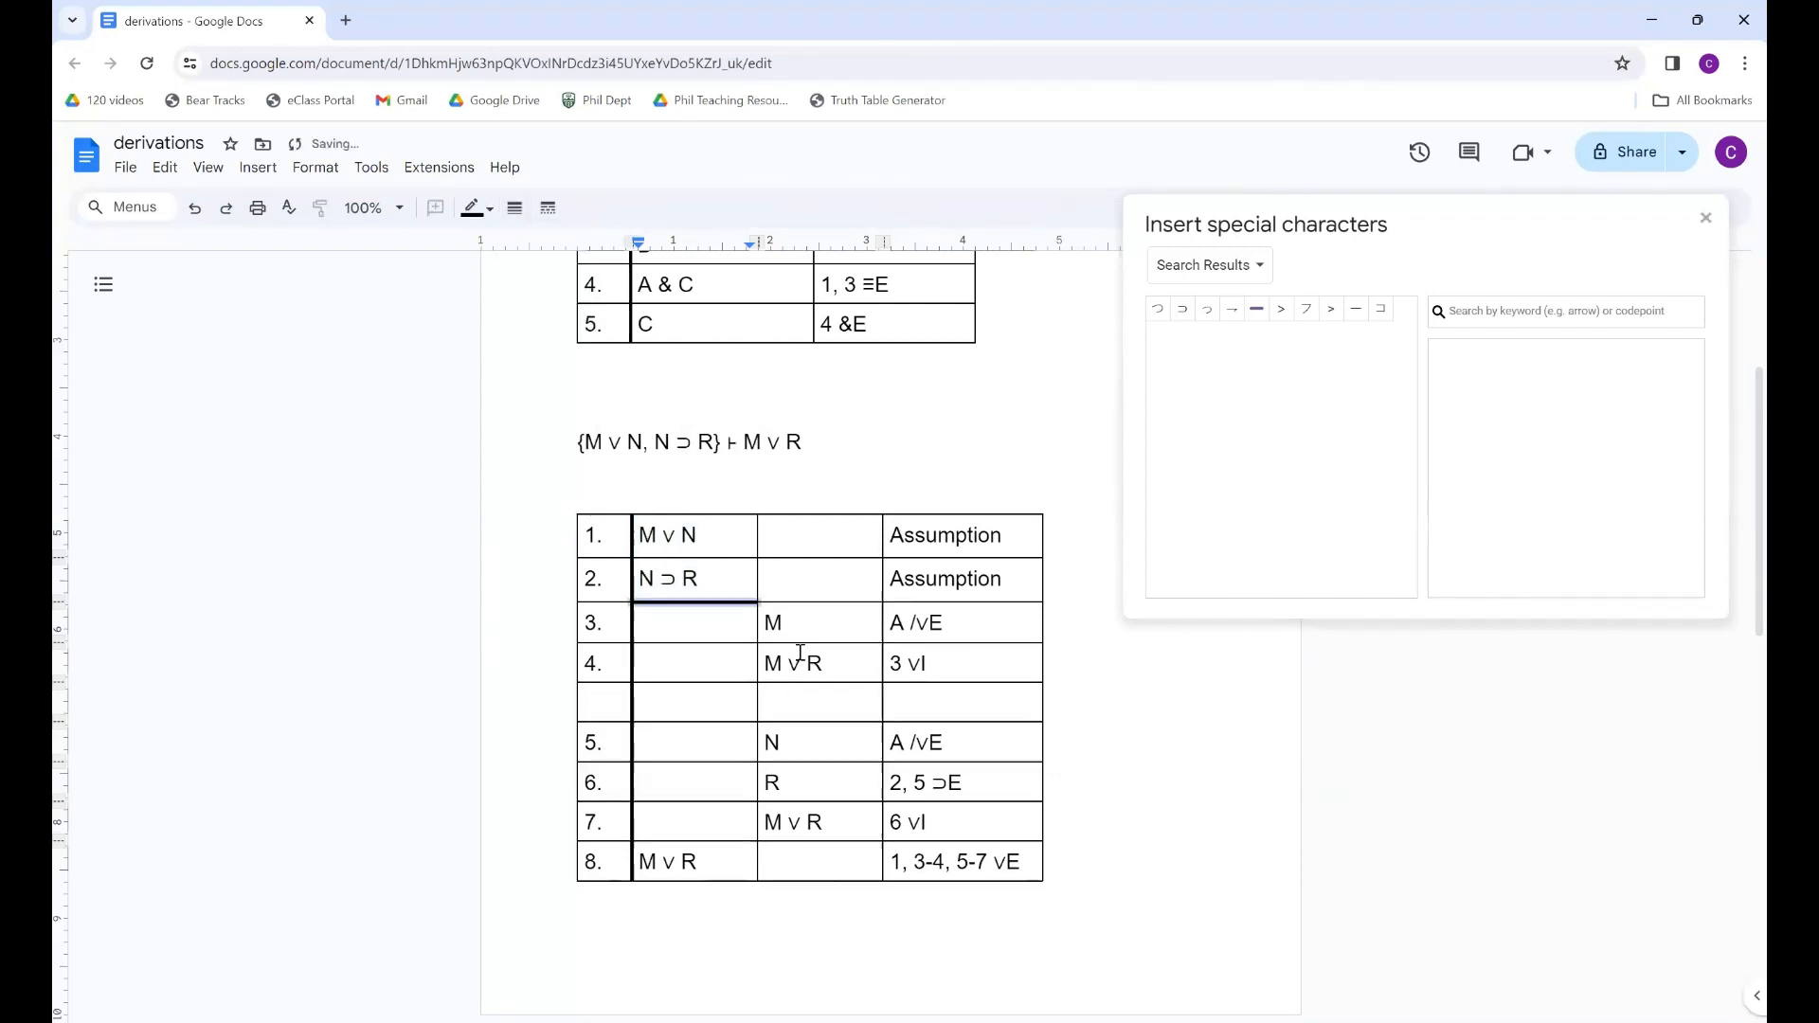
- Thicken the left border of the first subderivation's cells, lines 3 and 4, to 2.25 pt
{"action": "left_click_drag", "start_coordinate": [760, 621], "coordinate": [796, 666]}
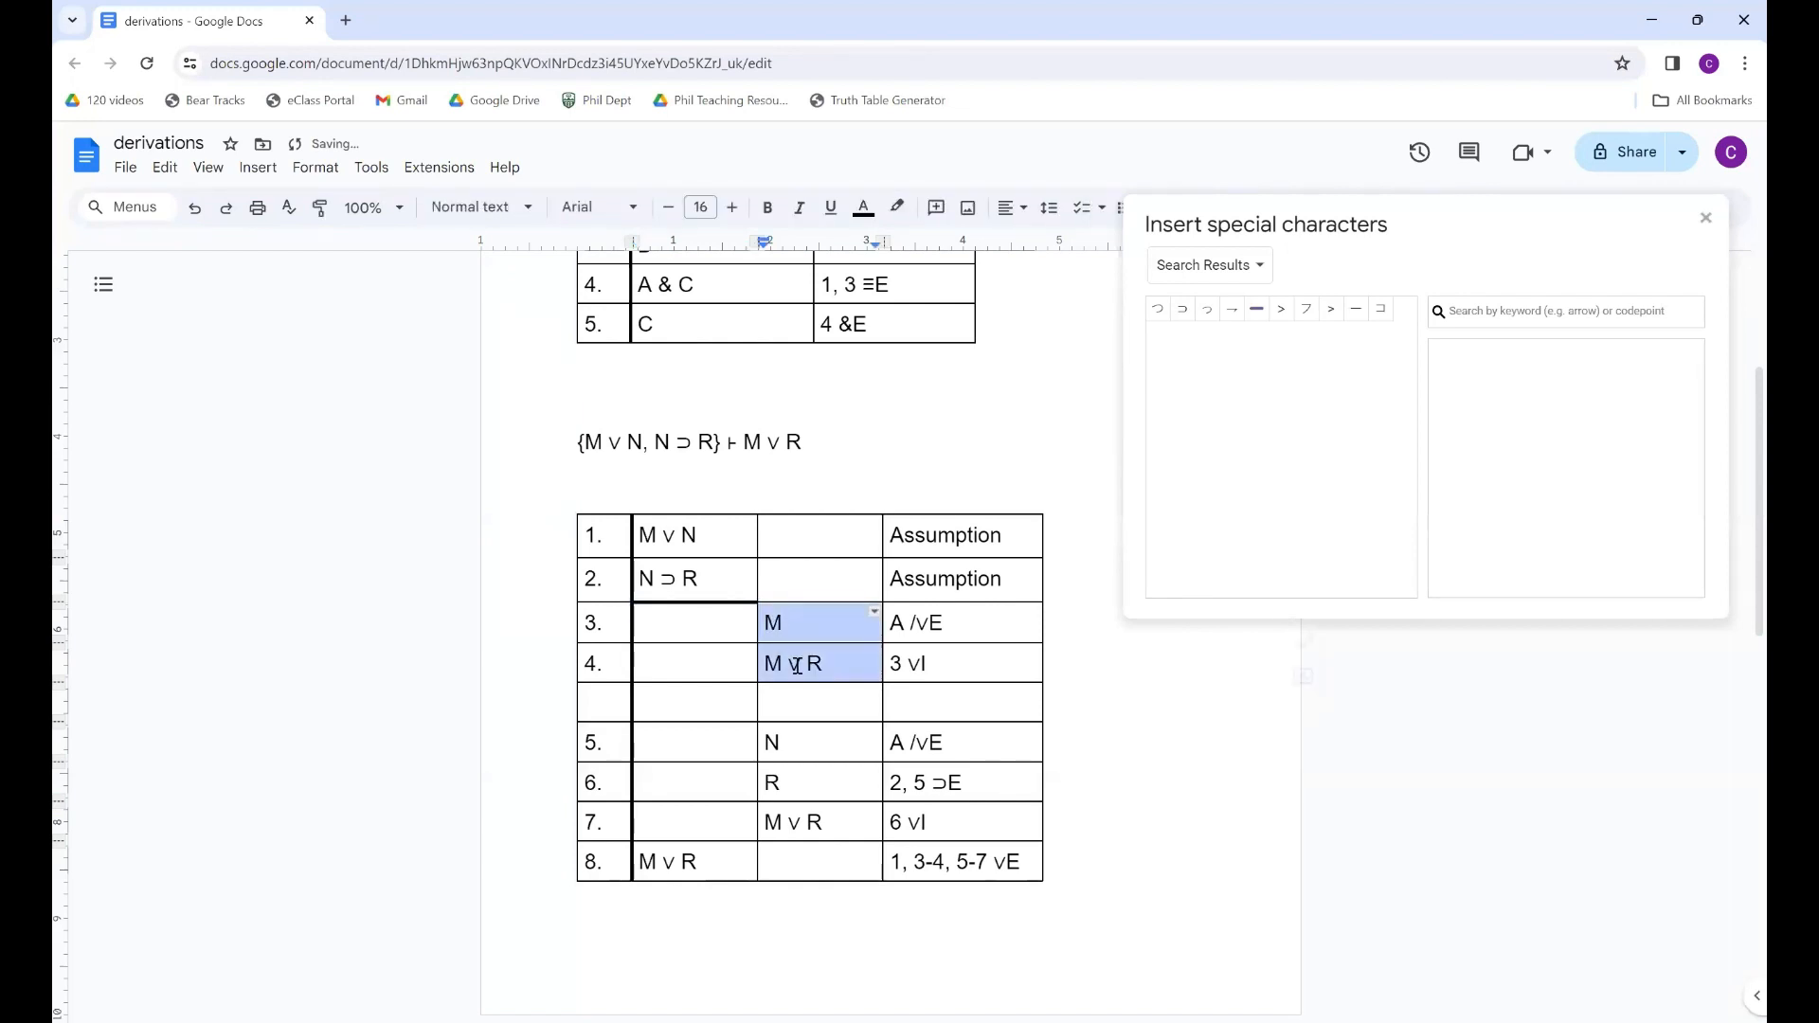
{"action": "left_click", "coordinate": [874, 611]}
{"action": "left_click", "coordinate": [829, 577]}
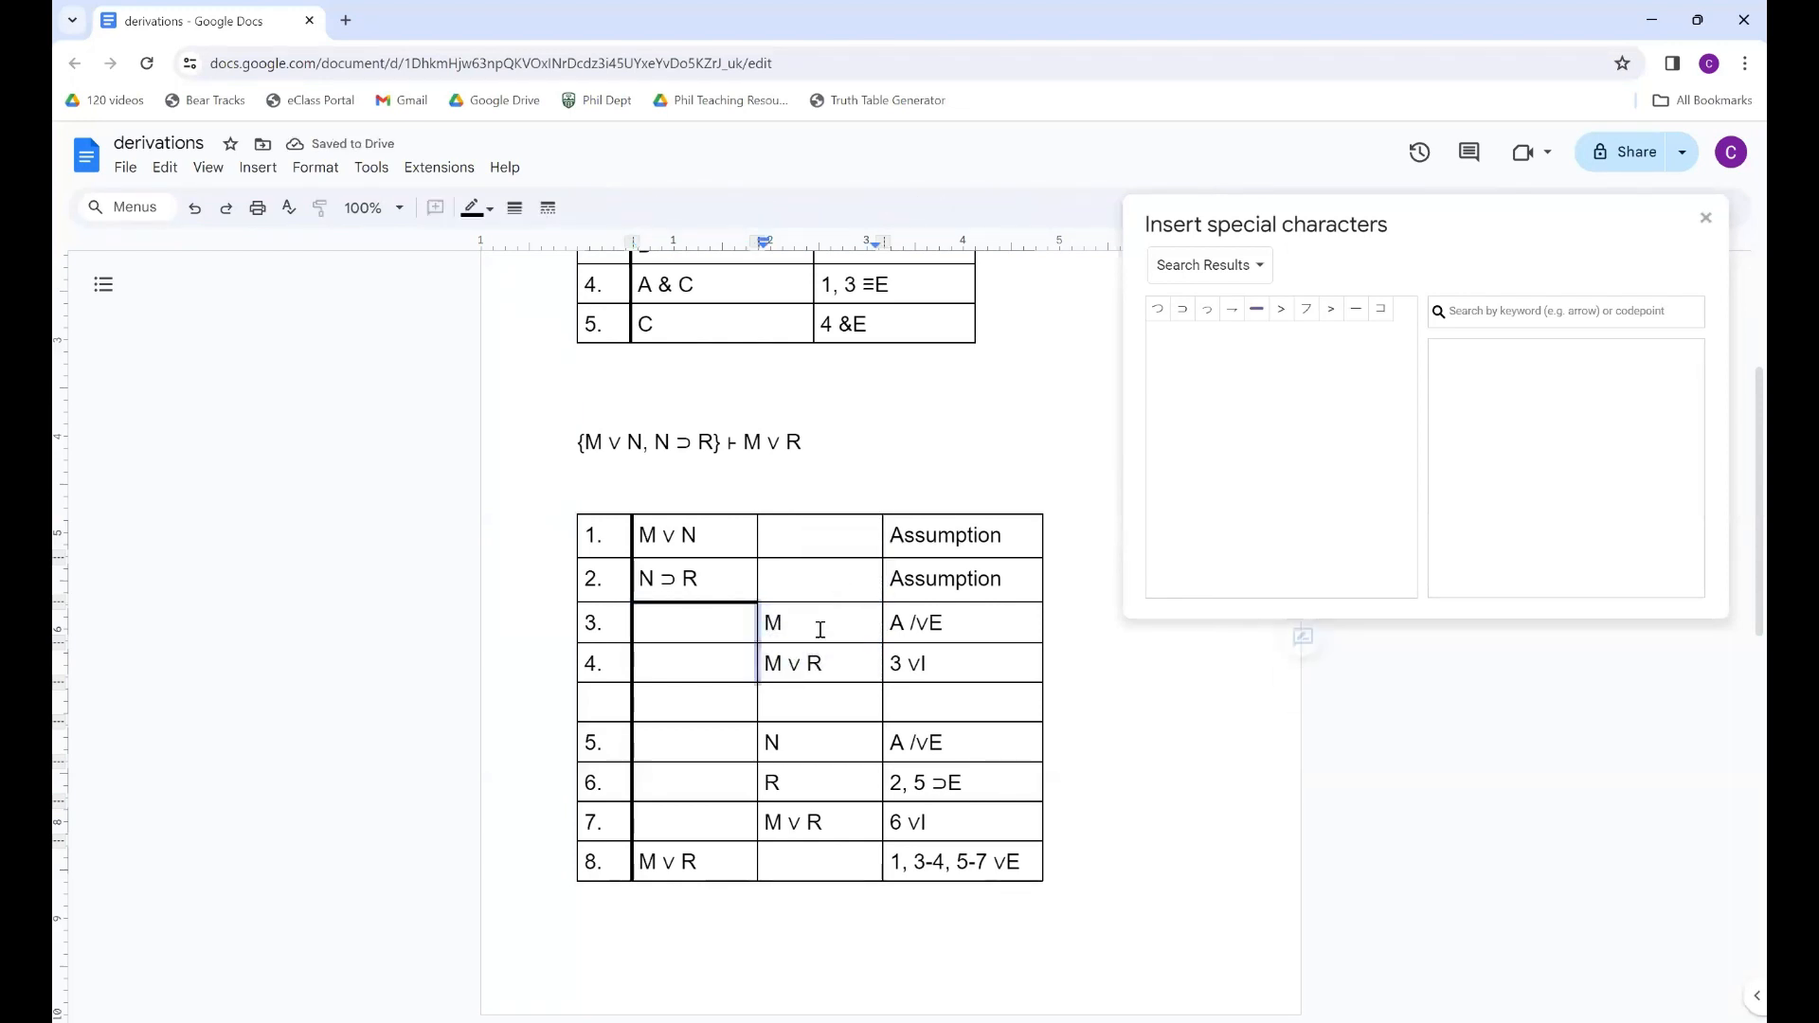
{"action": "left_click", "coordinate": [516, 210]}
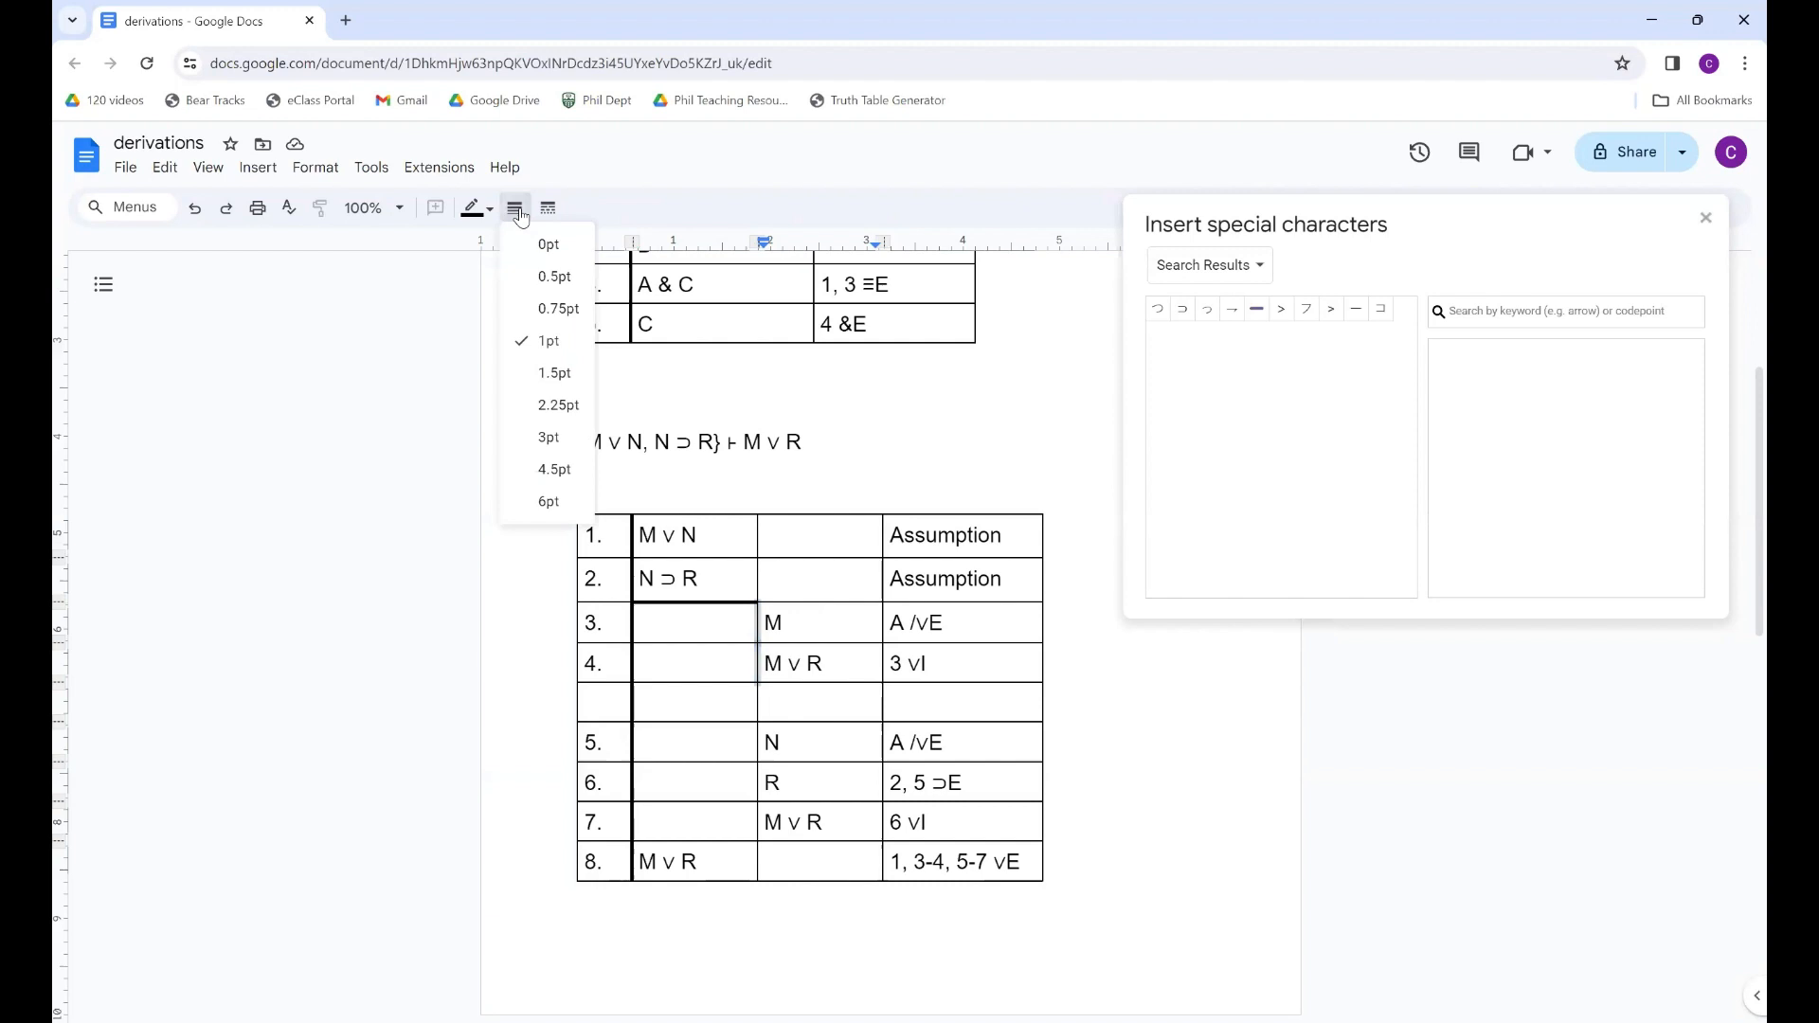
{"action": "left_click", "coordinate": [554, 406]}
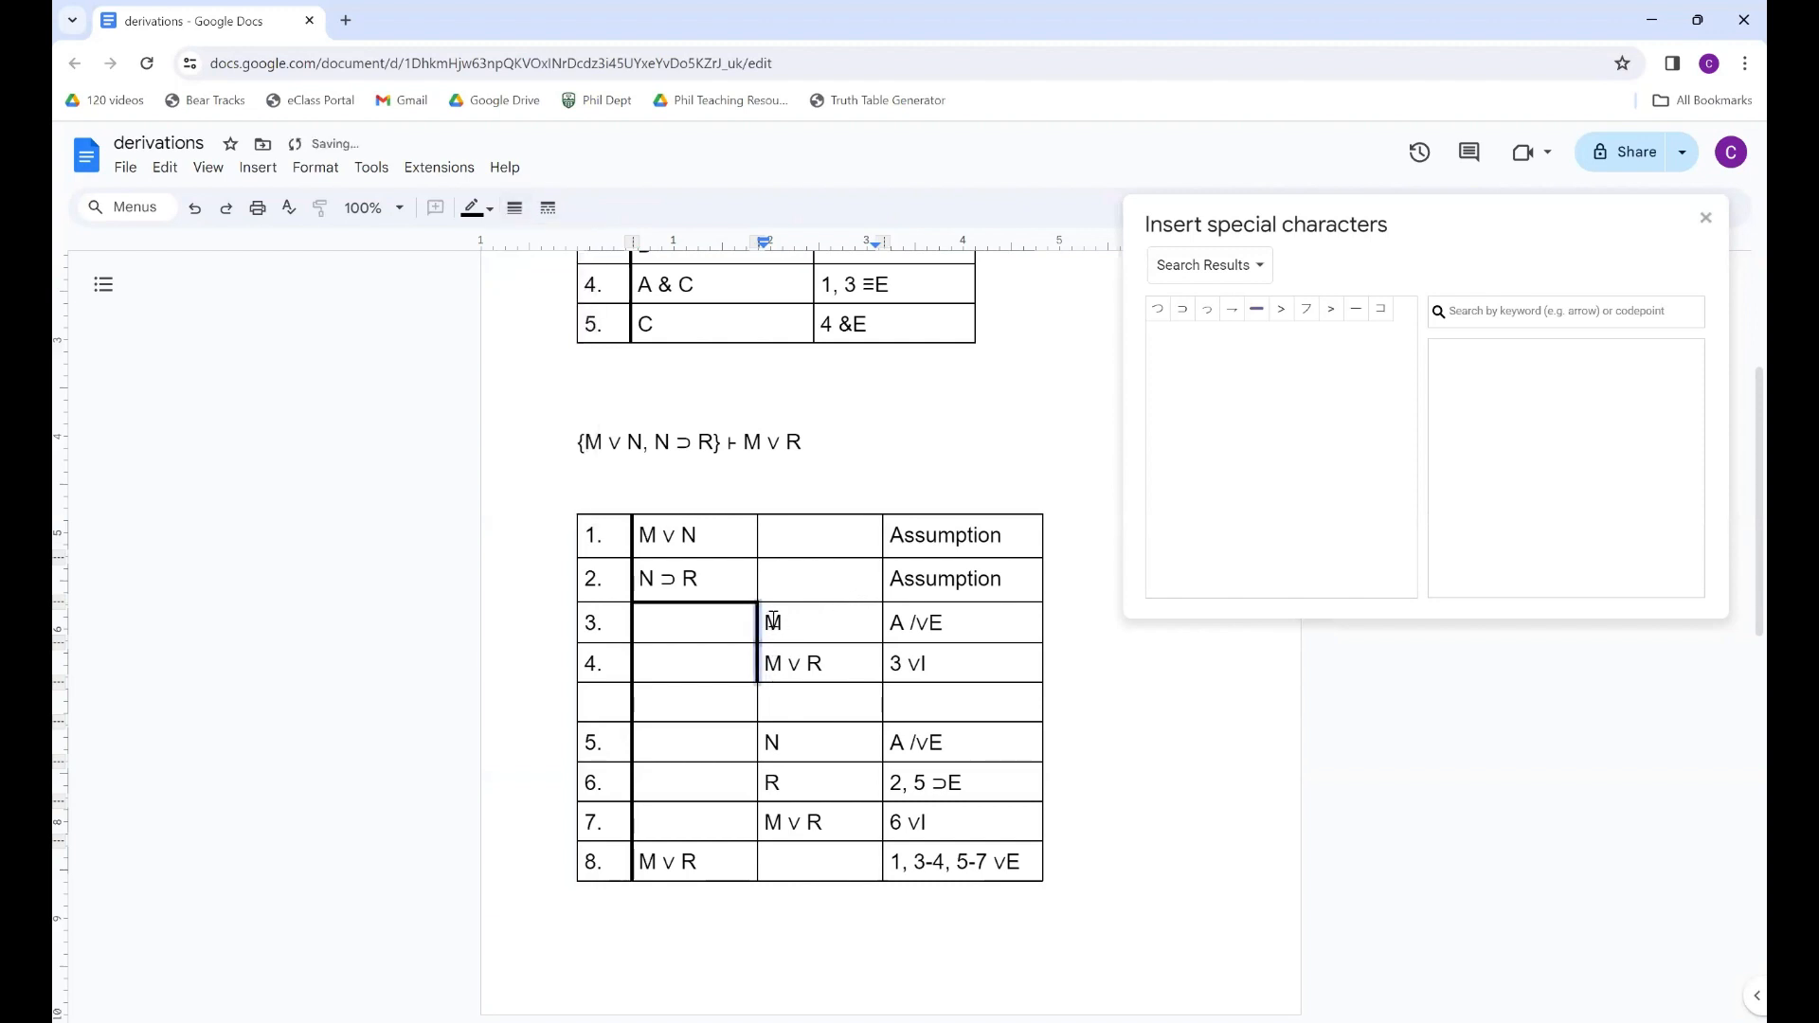
- Thicken the bottom border beneath the assumption M in line 3 to 2.25 pt
{"action": "left_click_drag", "start_coordinate": [773, 621], "coordinate": [816, 622]}
{"action": "left_click", "coordinate": [874, 611]}
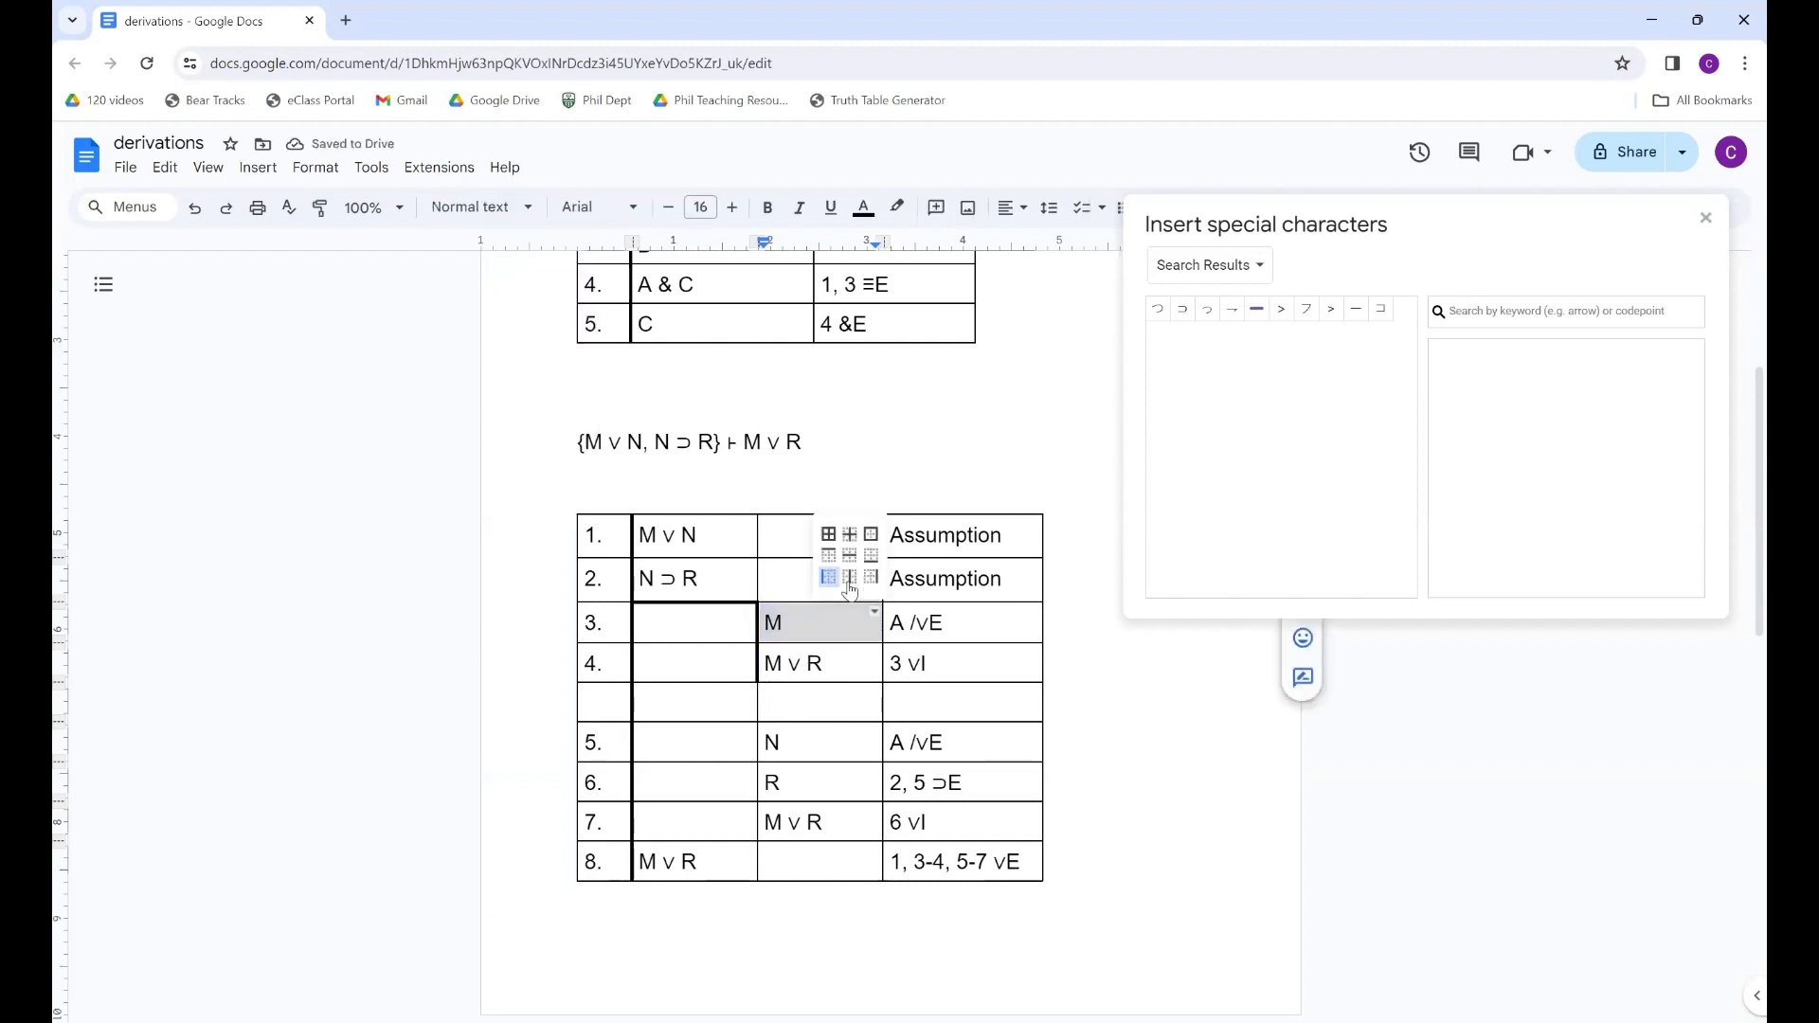
{"action": "left_click", "coordinate": [870, 555]}
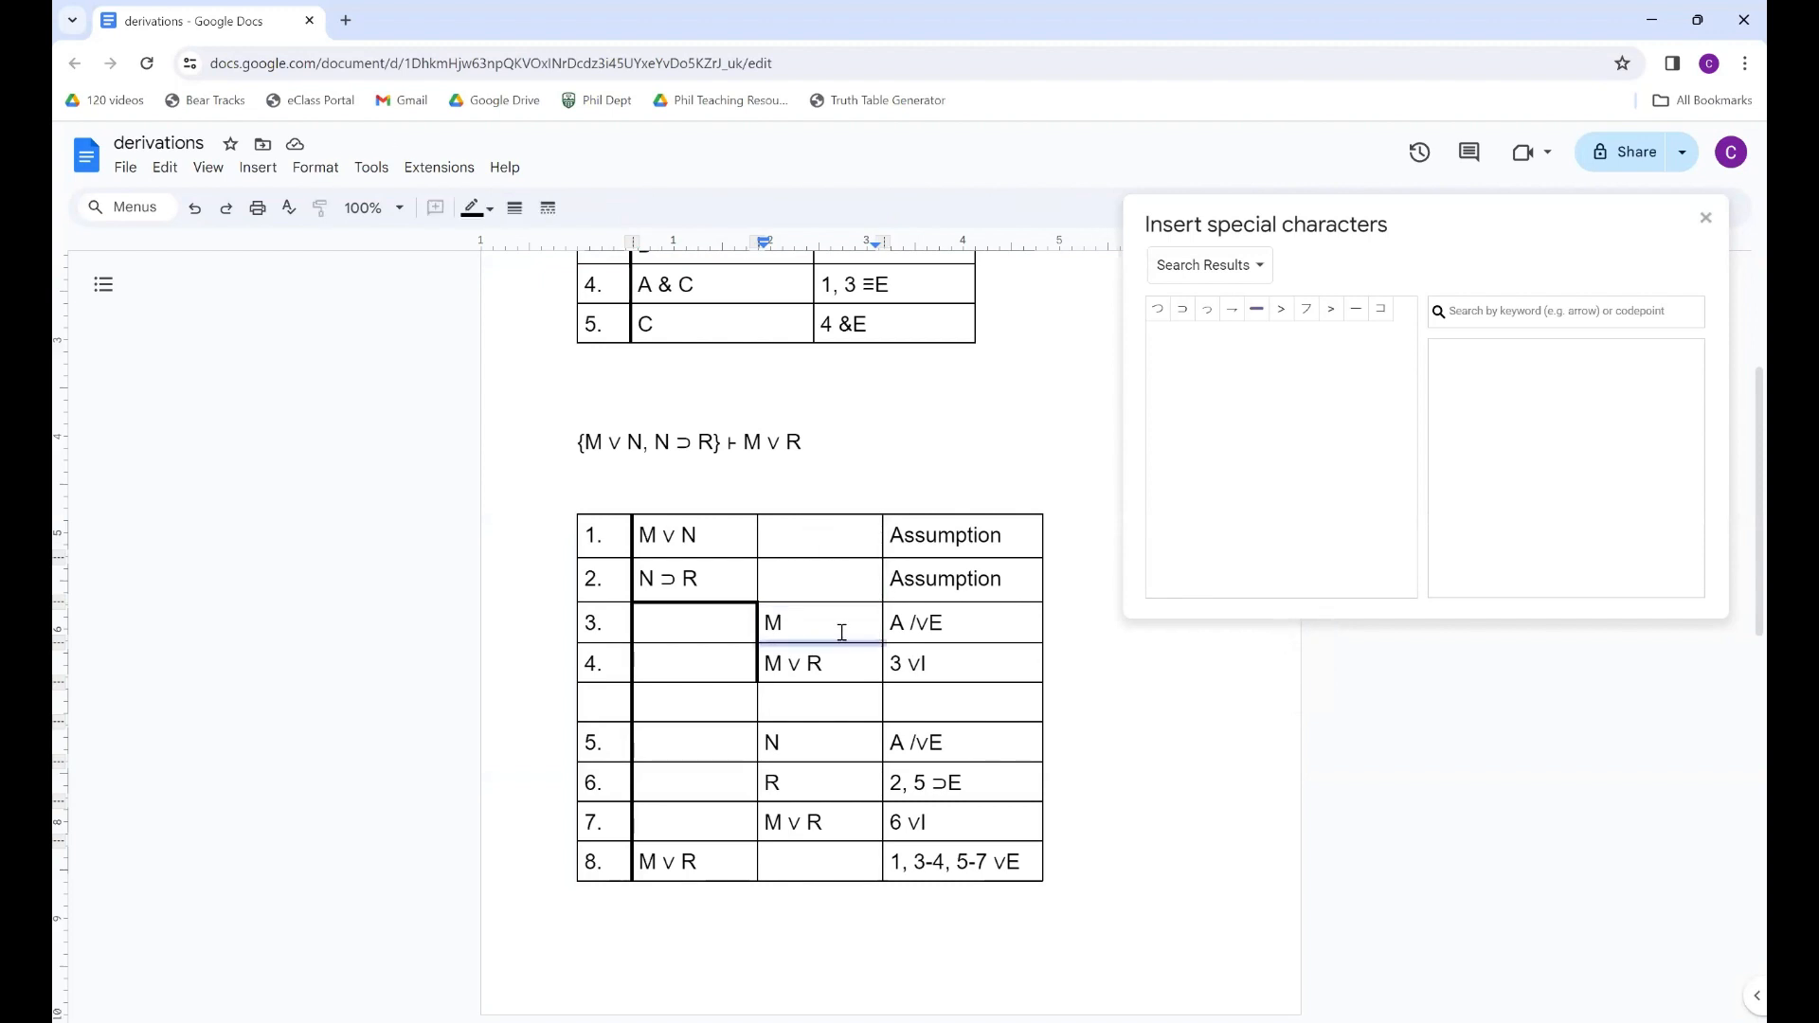
{"action": "left_click", "coordinate": [514, 208]}
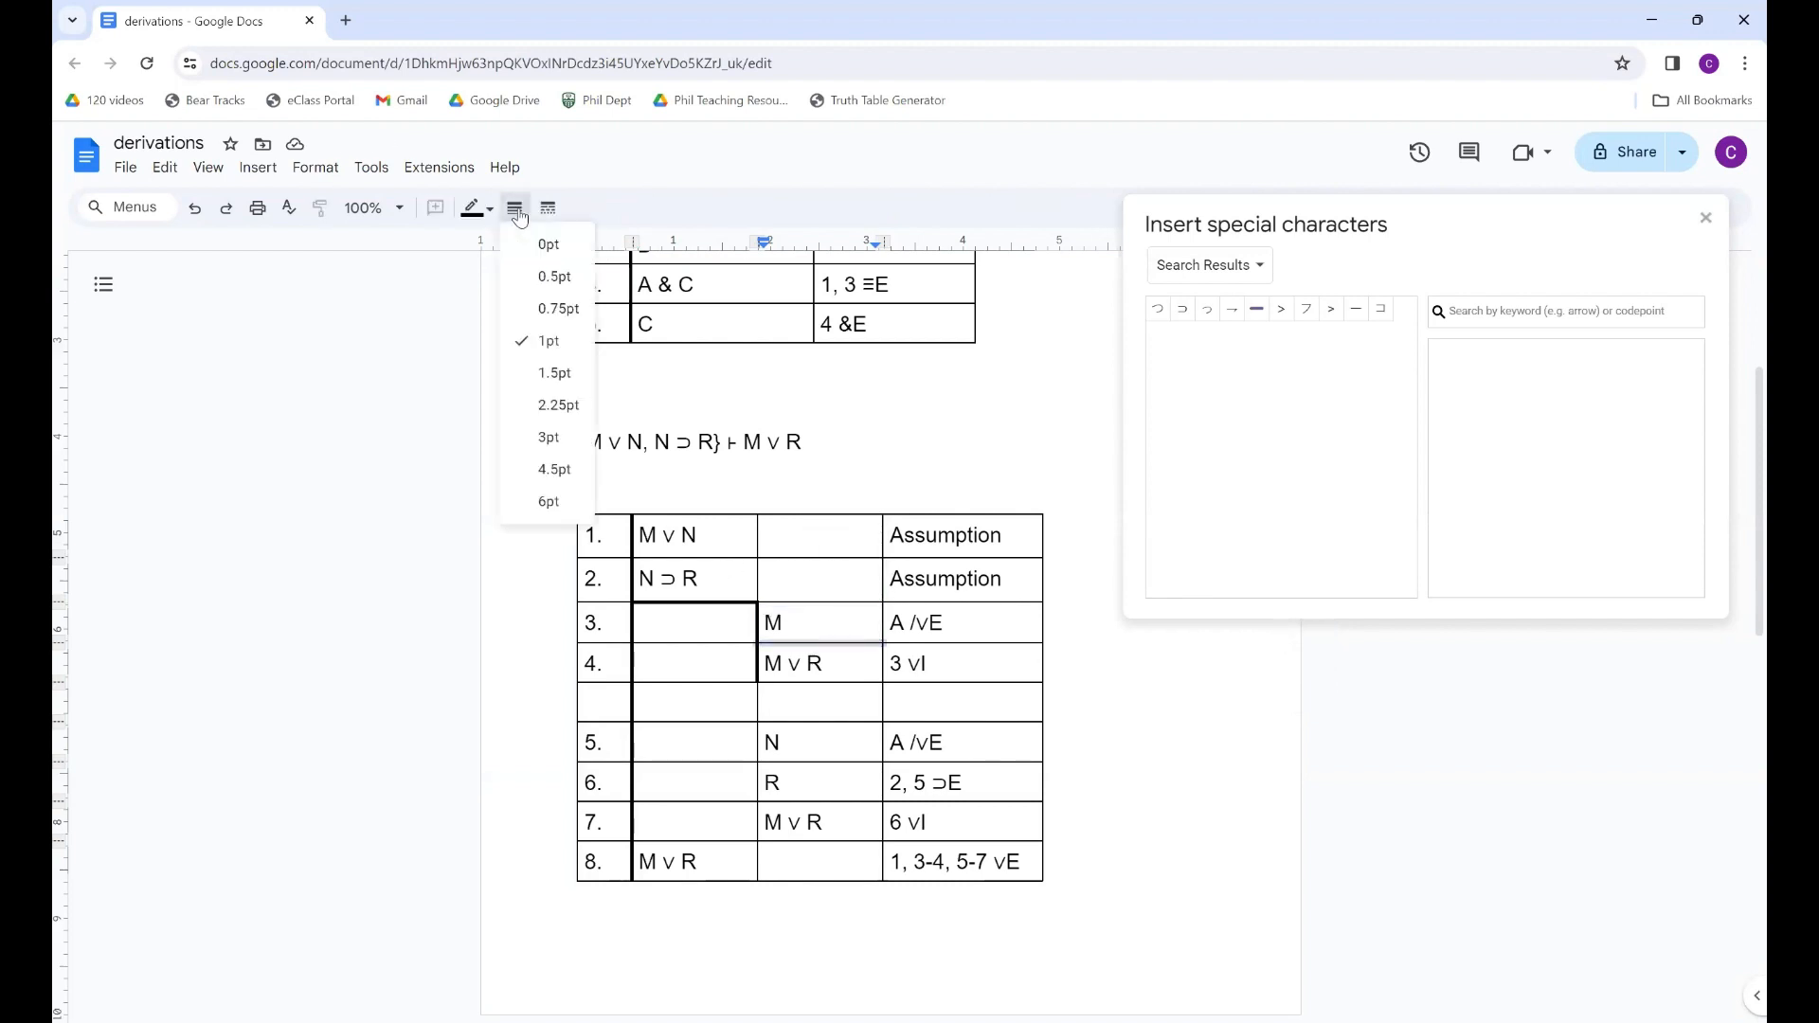
{"action": "left_click", "coordinate": [568, 418]}
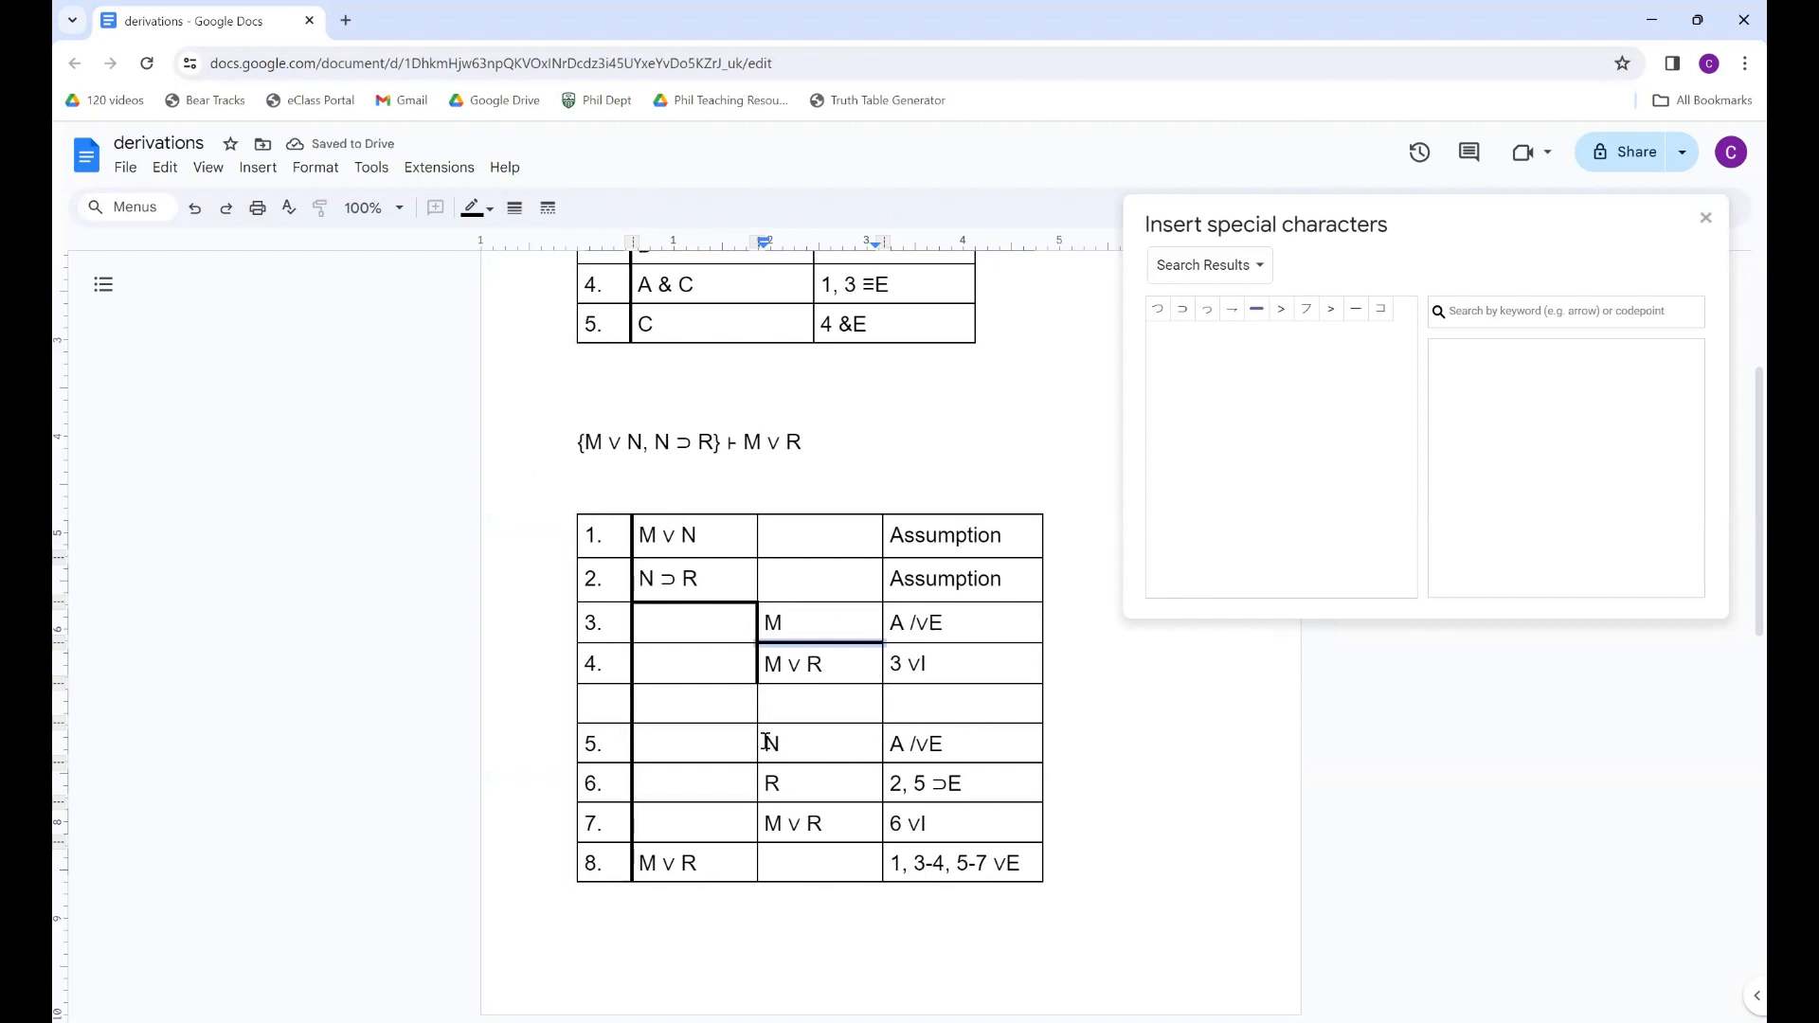
- Thicken the left border of the second subderivation's cells, lines 5 through 7, to 2.25 pt
{"action": "left_click_drag", "start_coordinate": [766, 742], "coordinate": [773, 816]}
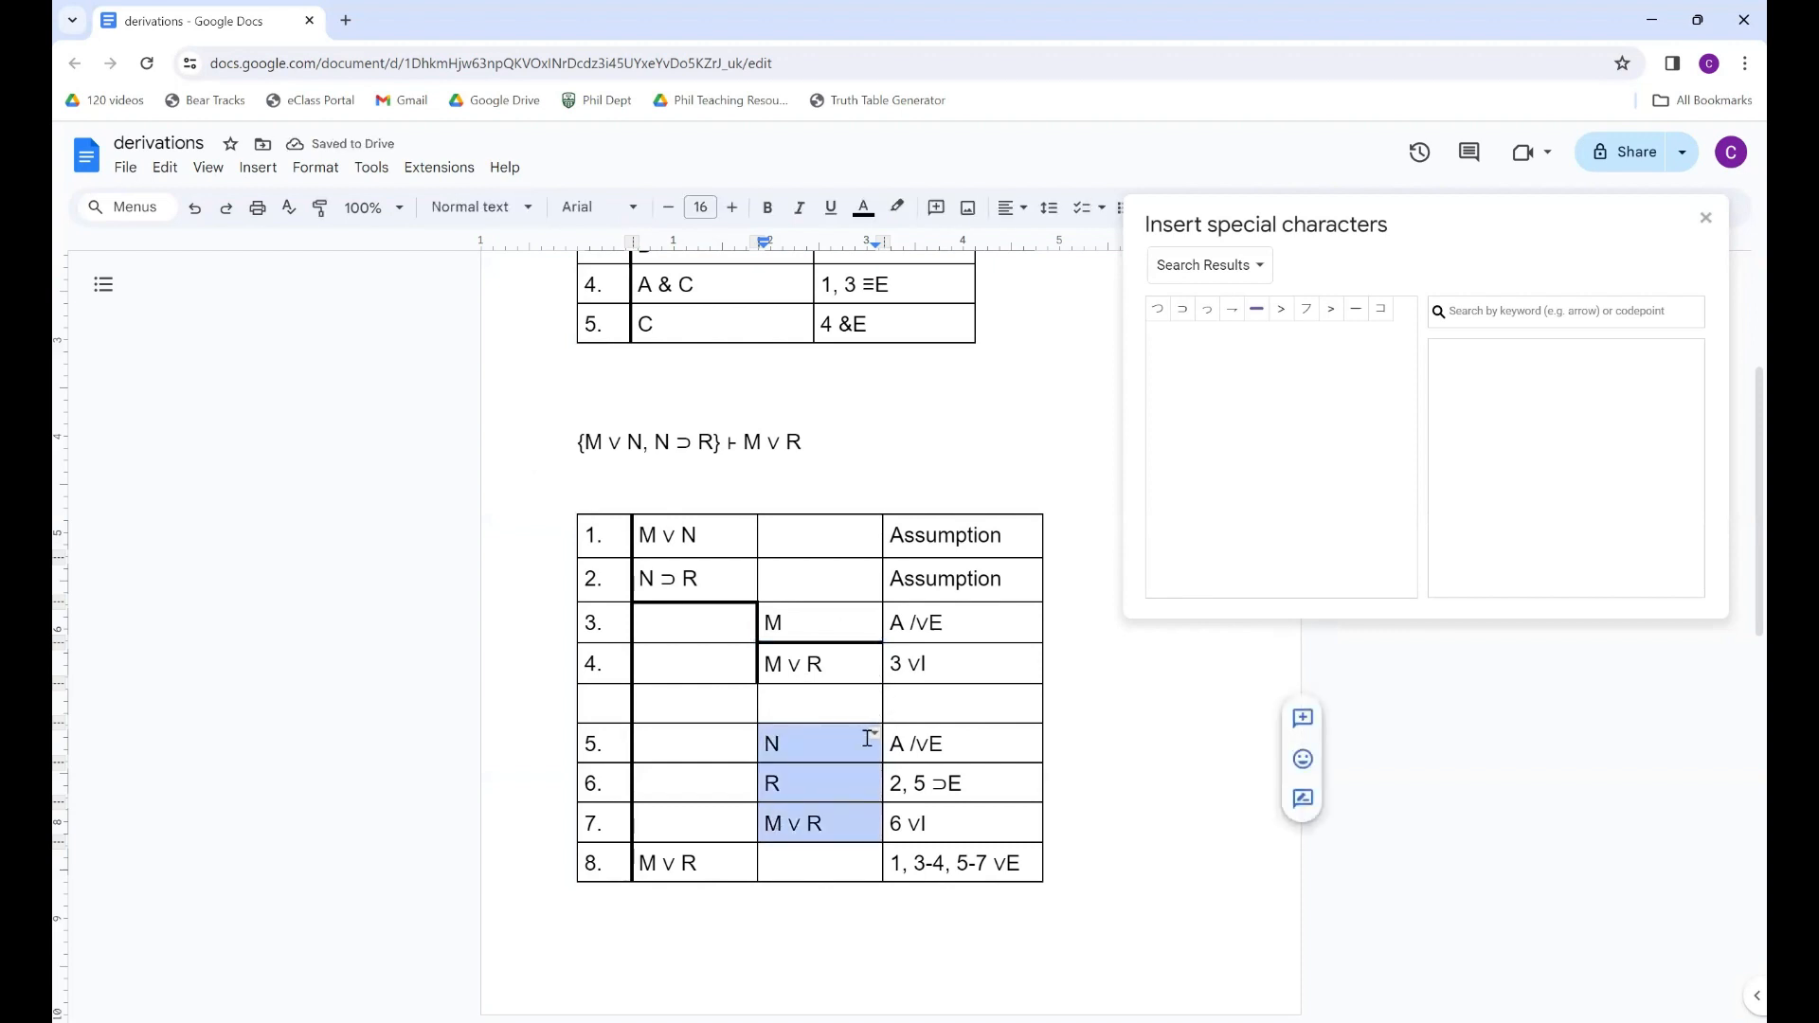
{"action": "left_click", "coordinate": [872, 734]}
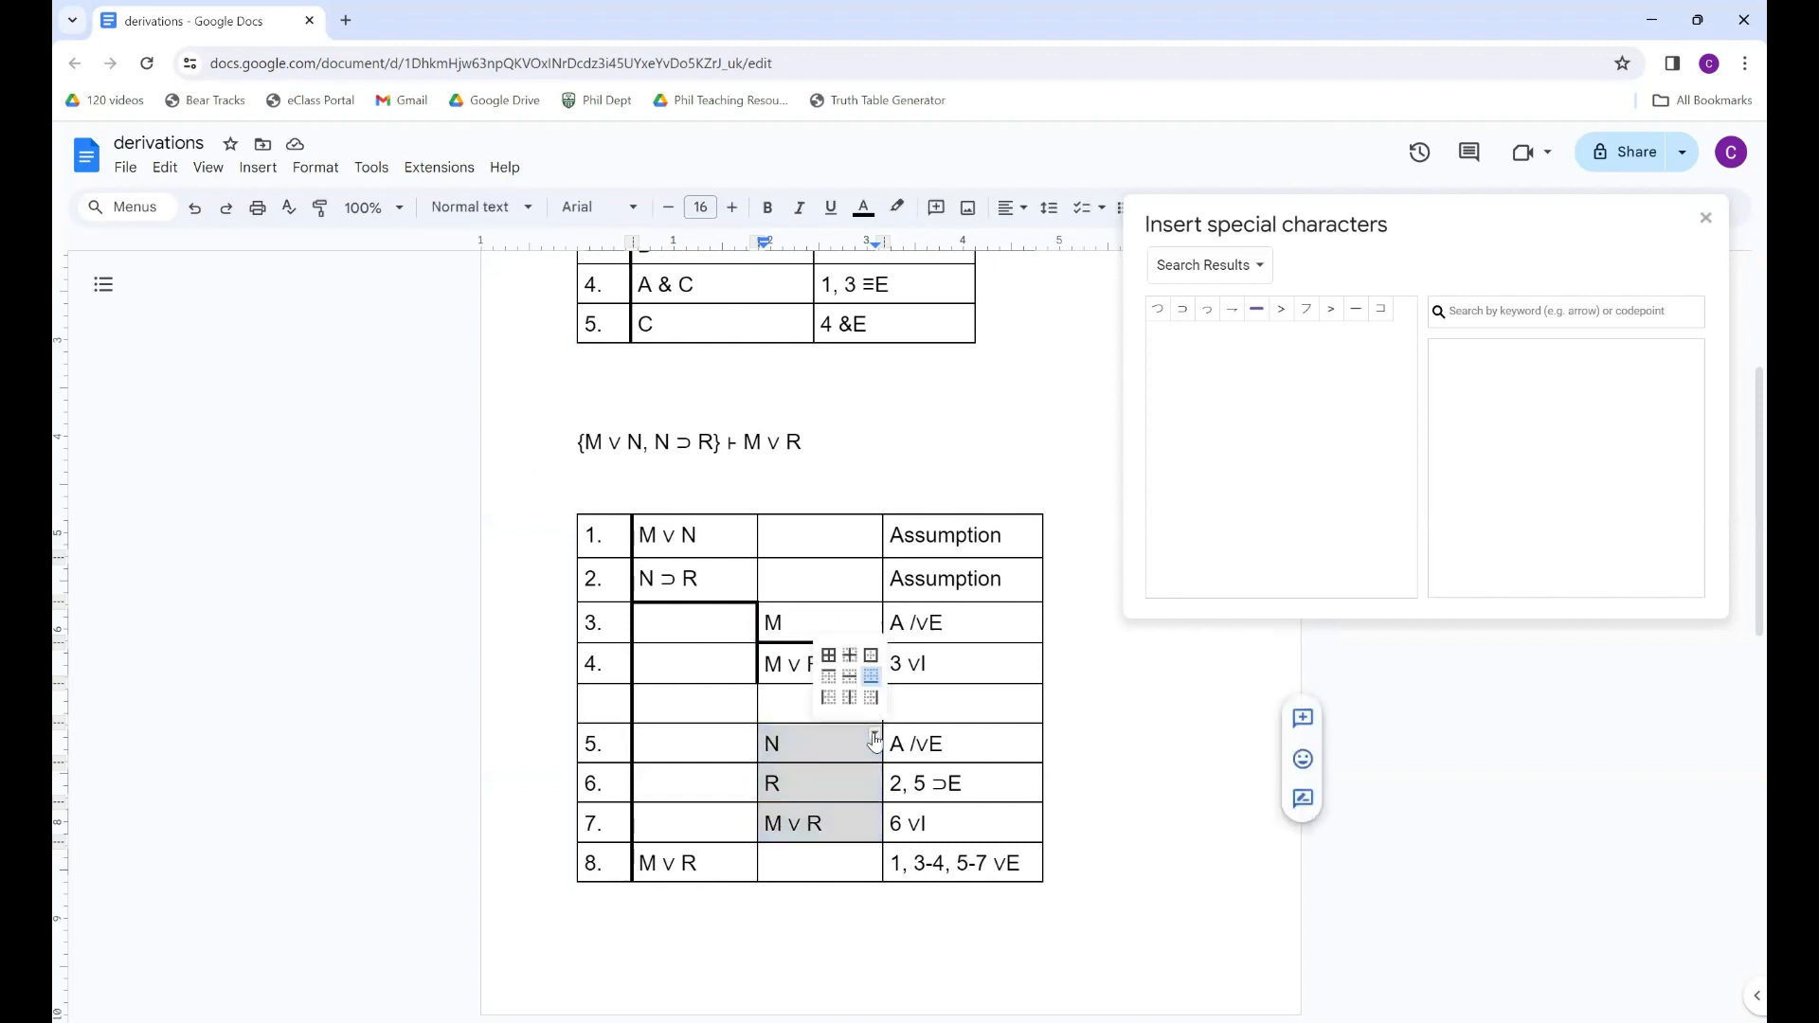
{"action": "left_click", "coordinate": [828, 701]}
{"action": "left_click", "coordinate": [514, 207]}
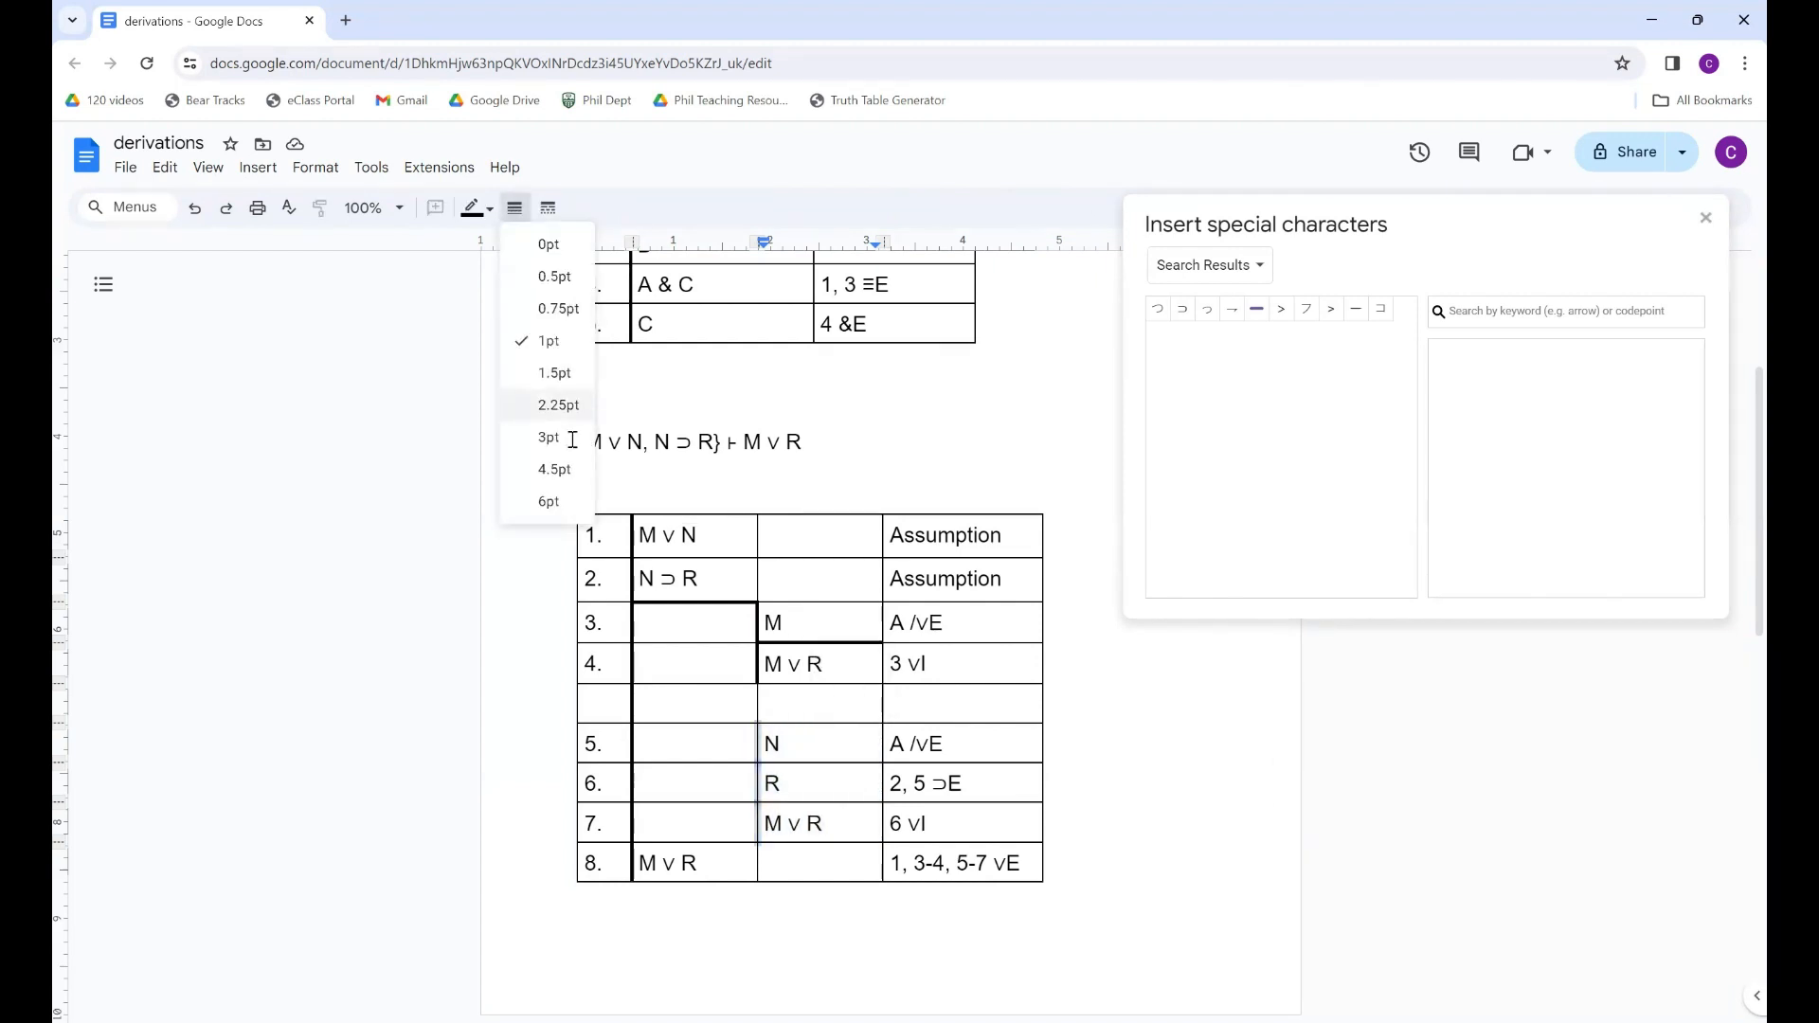
{"action": "left_click", "coordinate": [572, 439]}
- Thicken the bottom border beneath the assumption N in line 5 to 2.25 pt
{"action": "left_click_drag", "start_coordinate": [773, 746], "coordinate": [841, 746]}
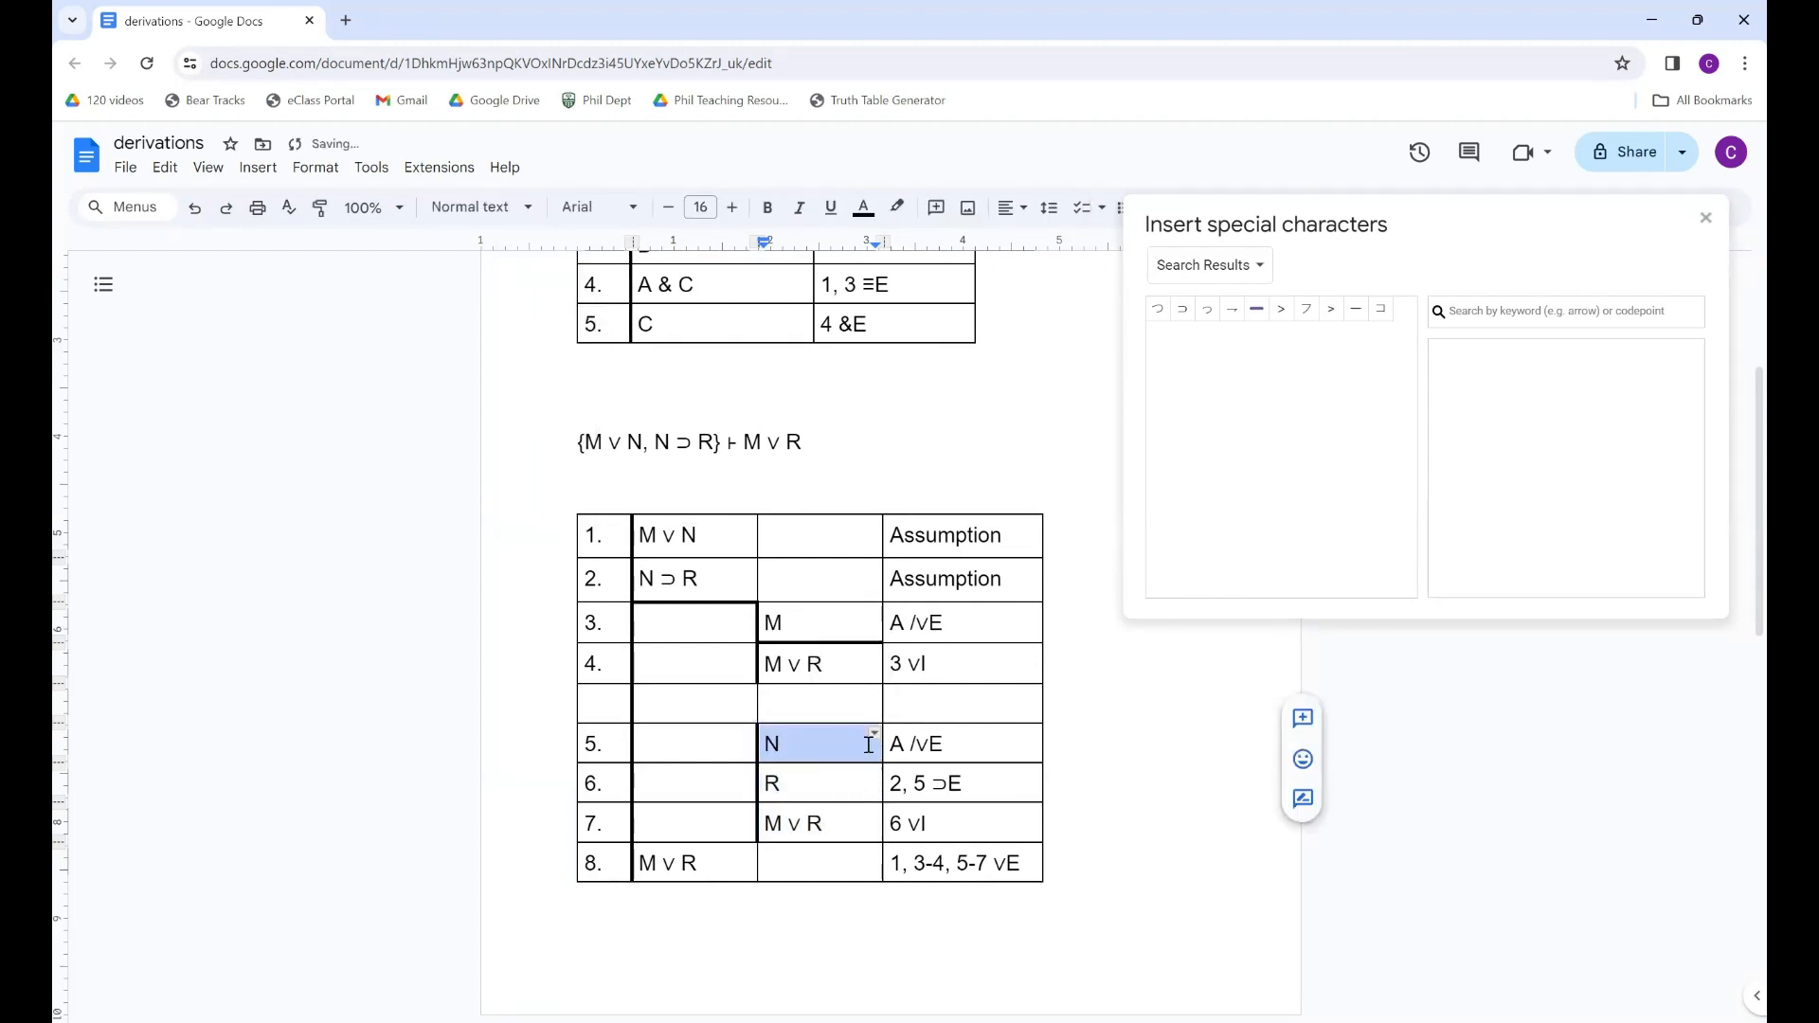
{"action": "left_click", "coordinate": [874, 740]}
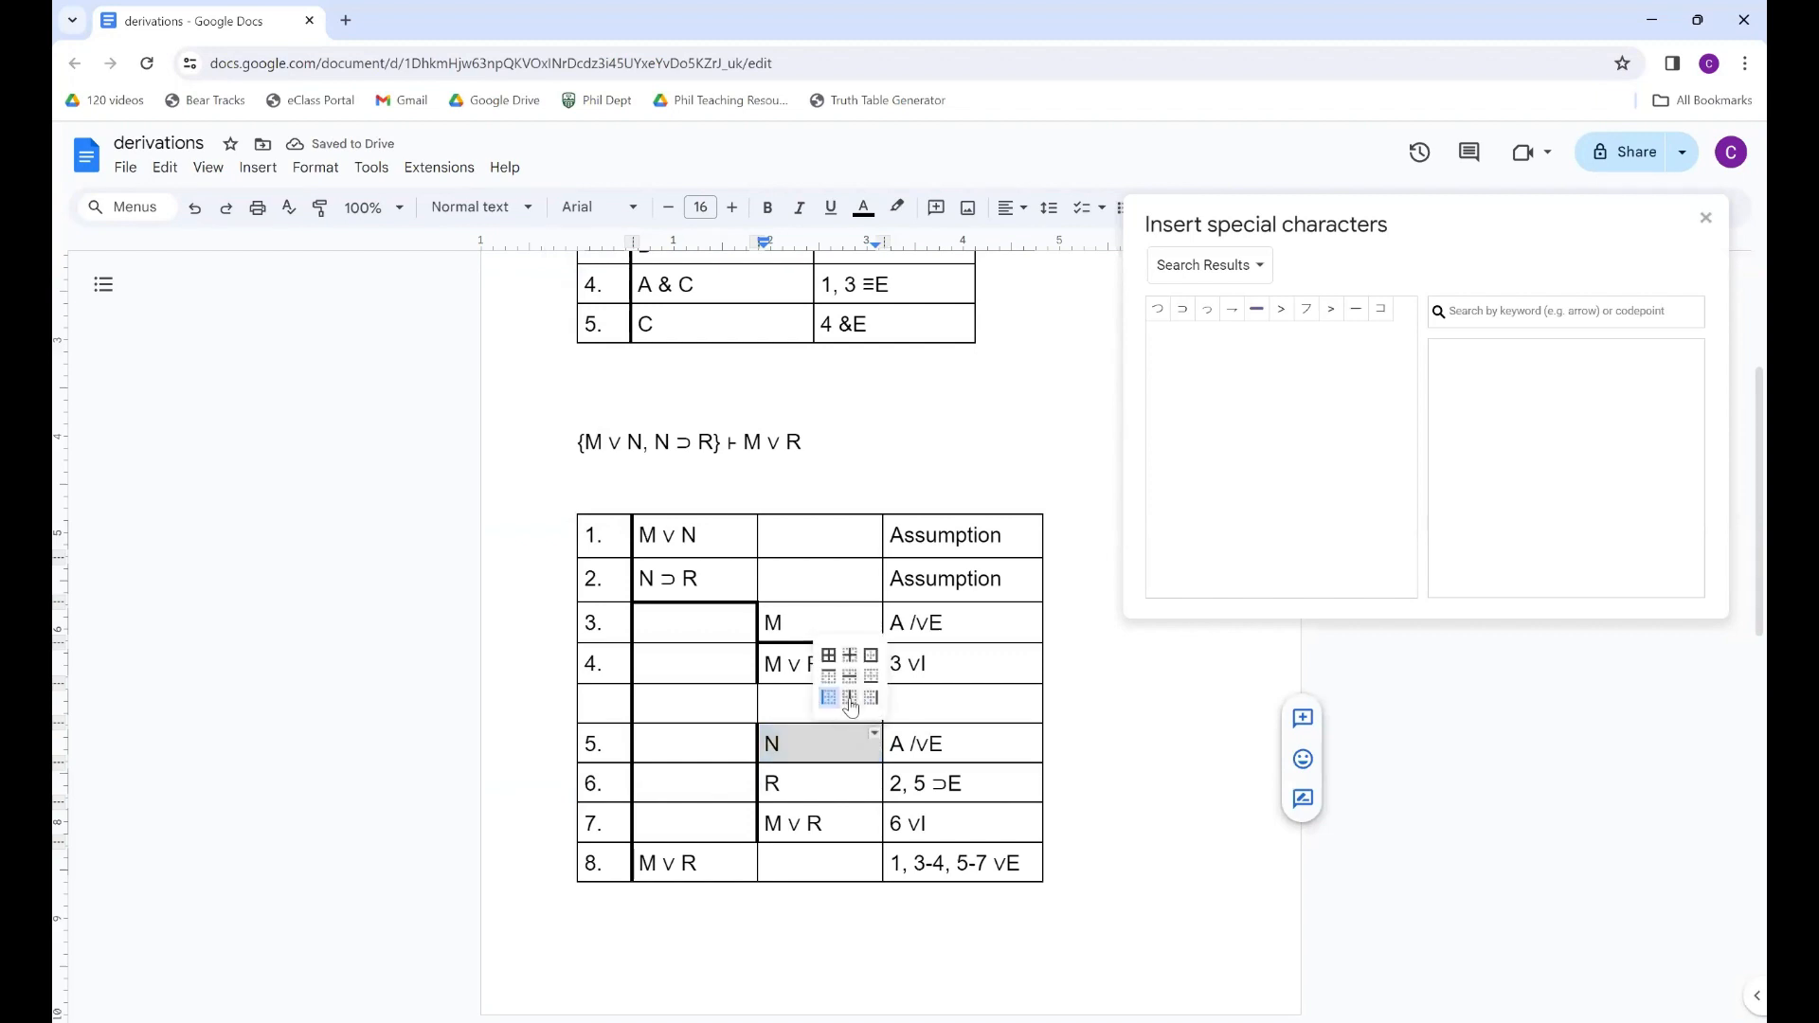
{"action": "left_click", "coordinate": [874, 684]}
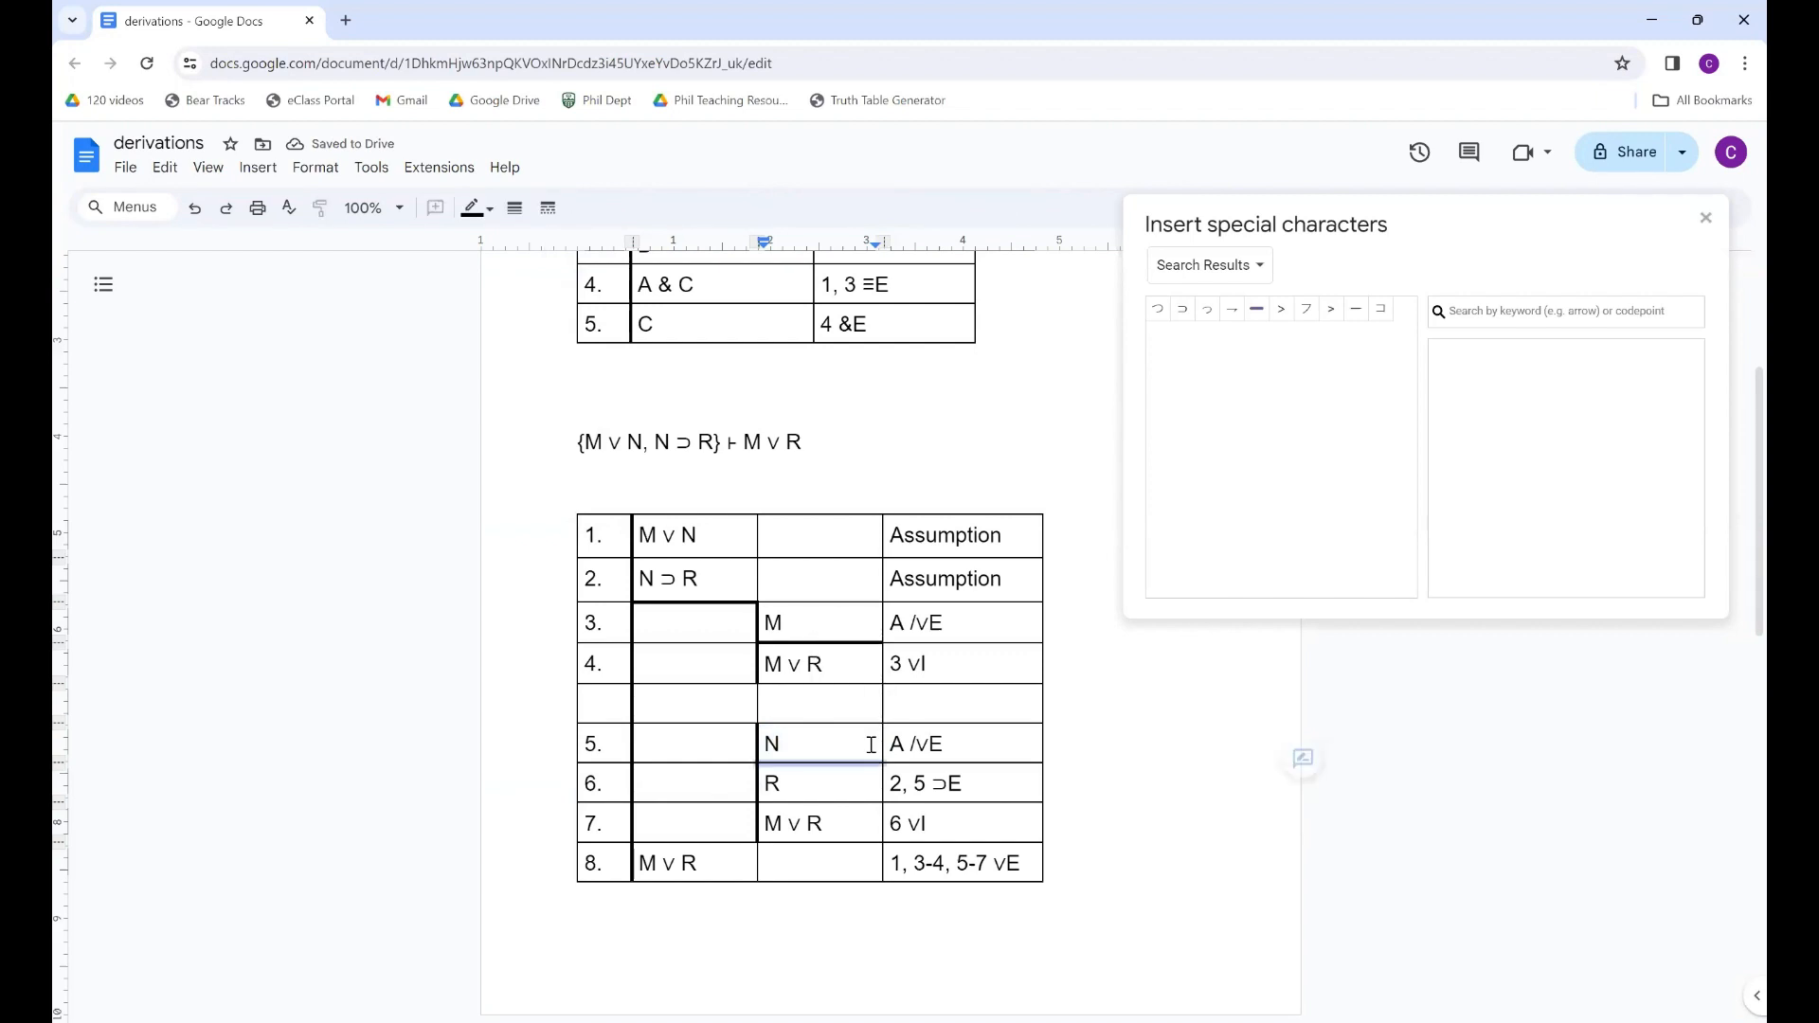
{"action": "left_click", "coordinate": [513, 210]}
{"action": "left_click", "coordinate": [546, 407]}
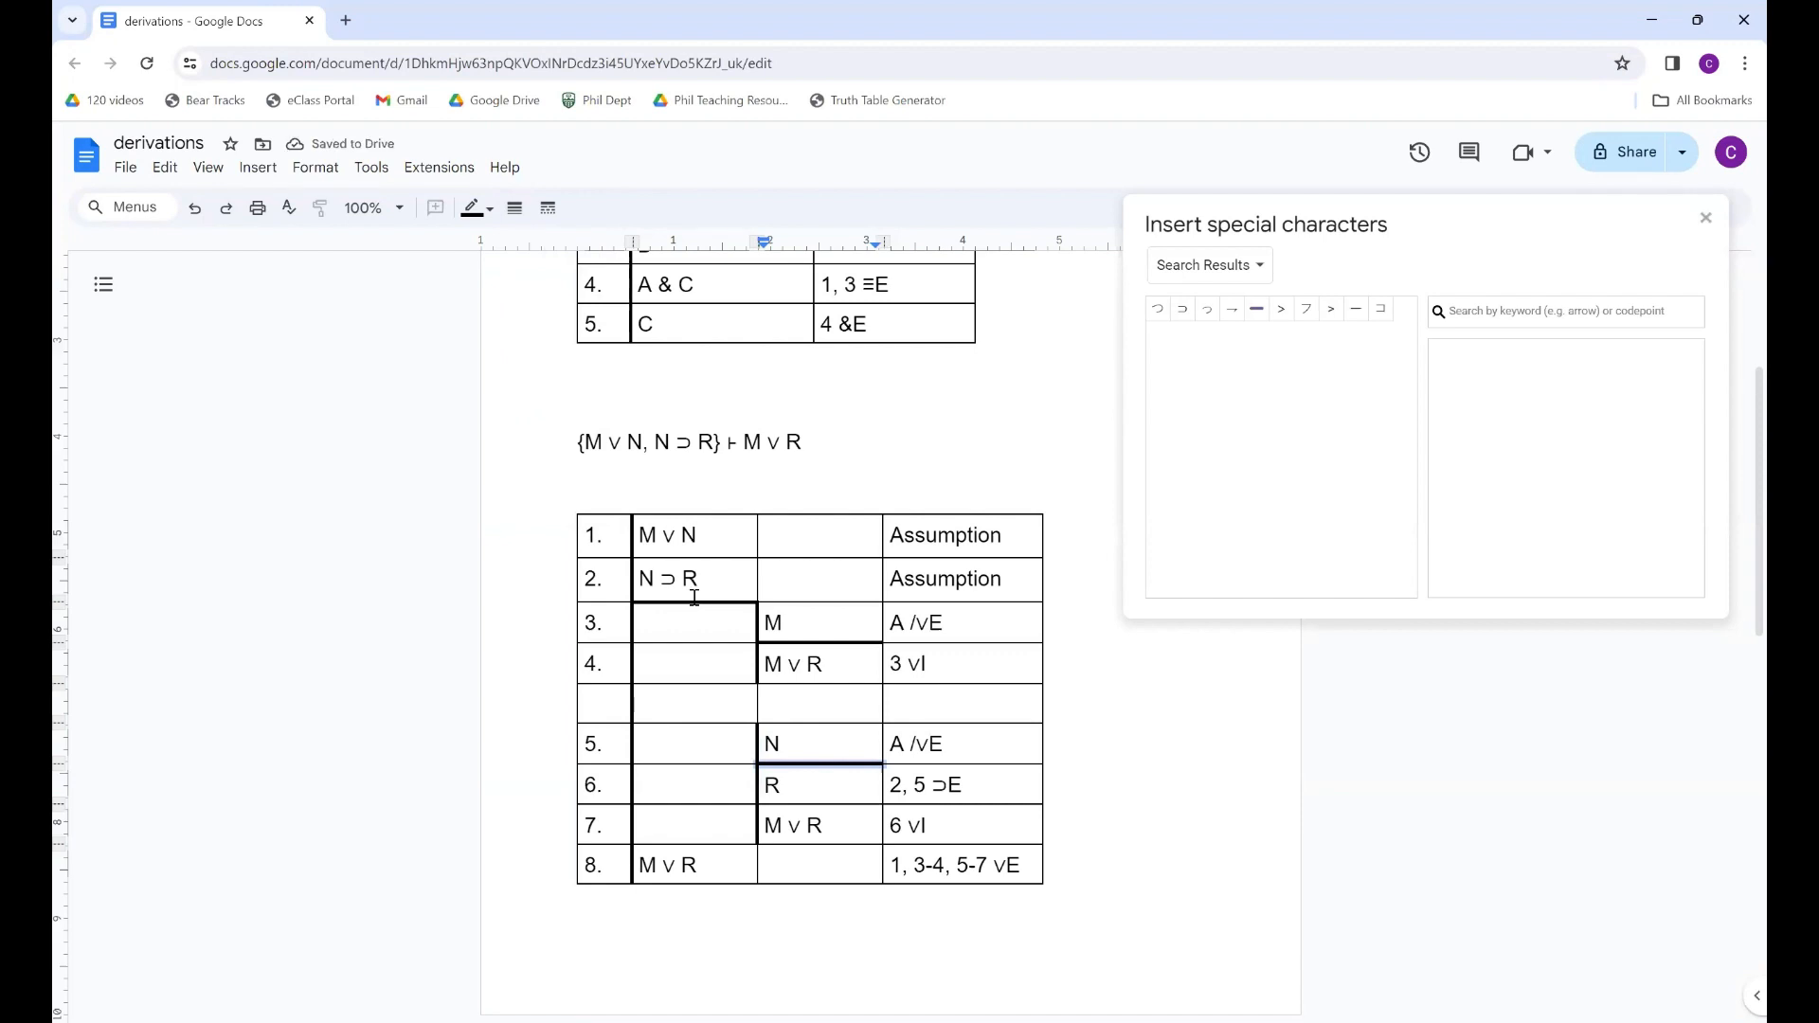
- Merge the formula cells of M v N in line 1 and N ⊃ R in line 2 with the empty cells beside them
{"action": "left_click", "coordinate": [638, 532]}
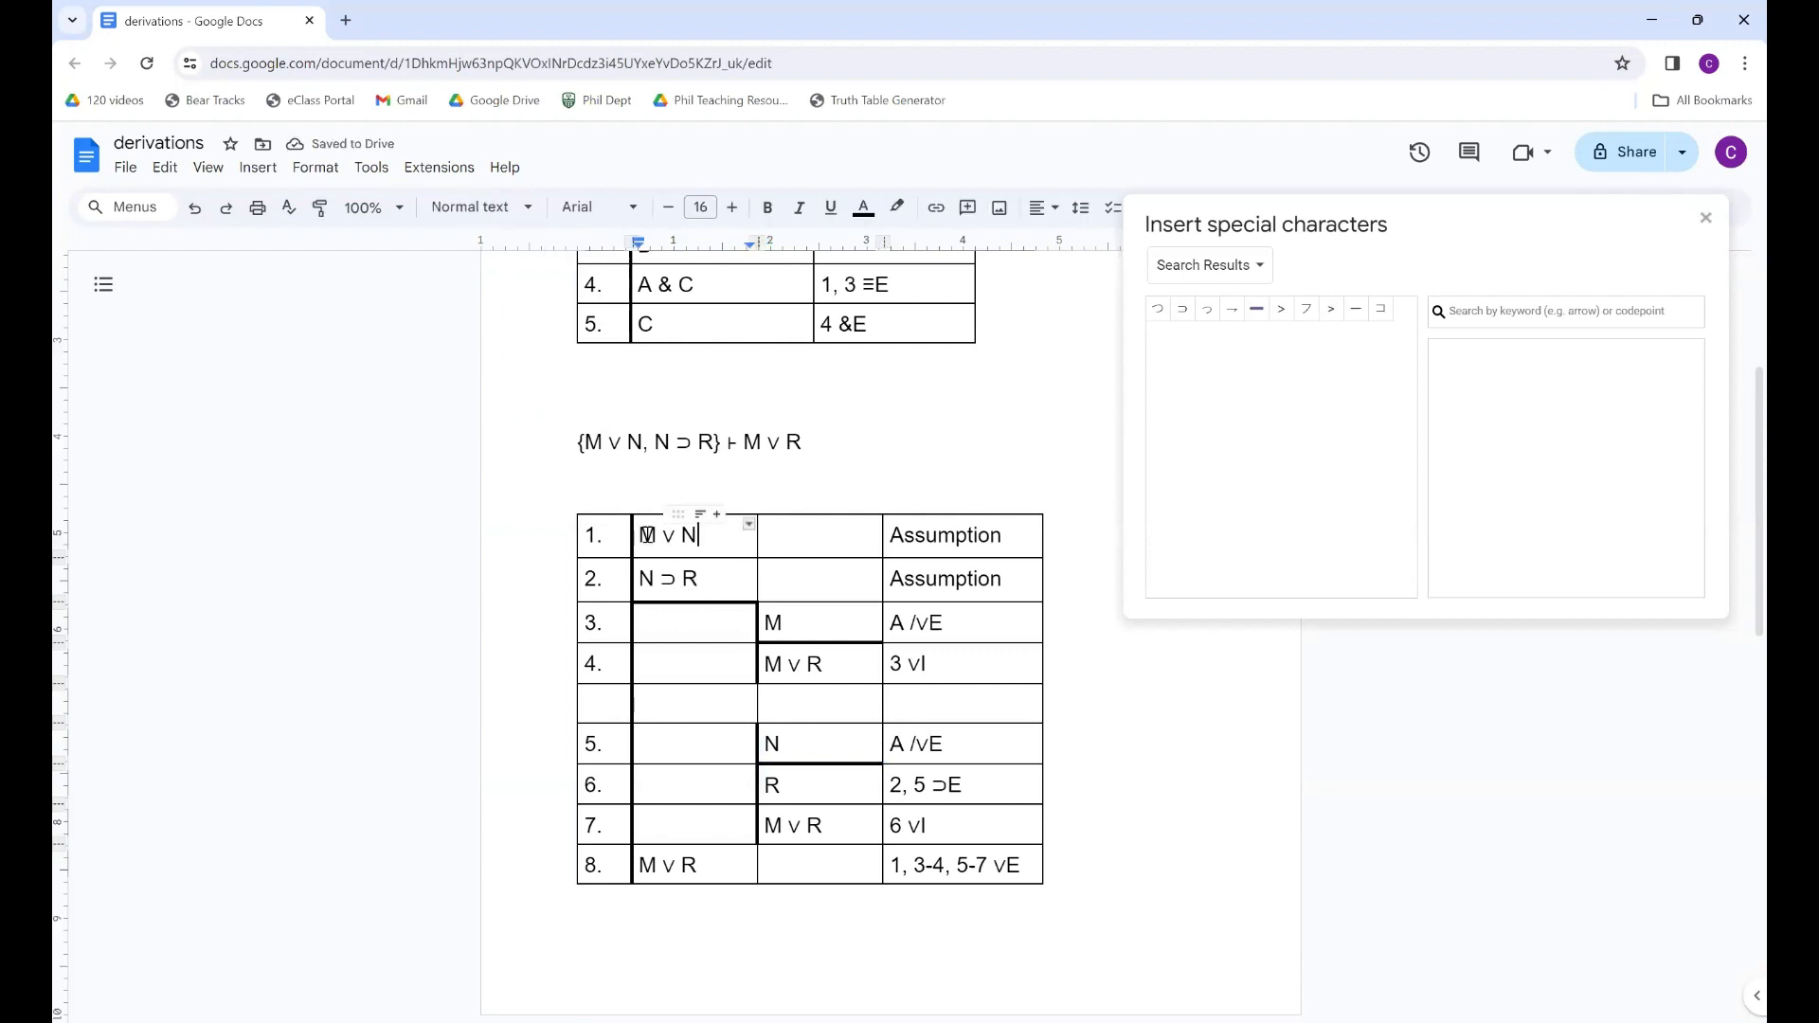
{"action": "left_click_drag", "start_coordinate": [648, 535], "coordinate": [810, 584]}
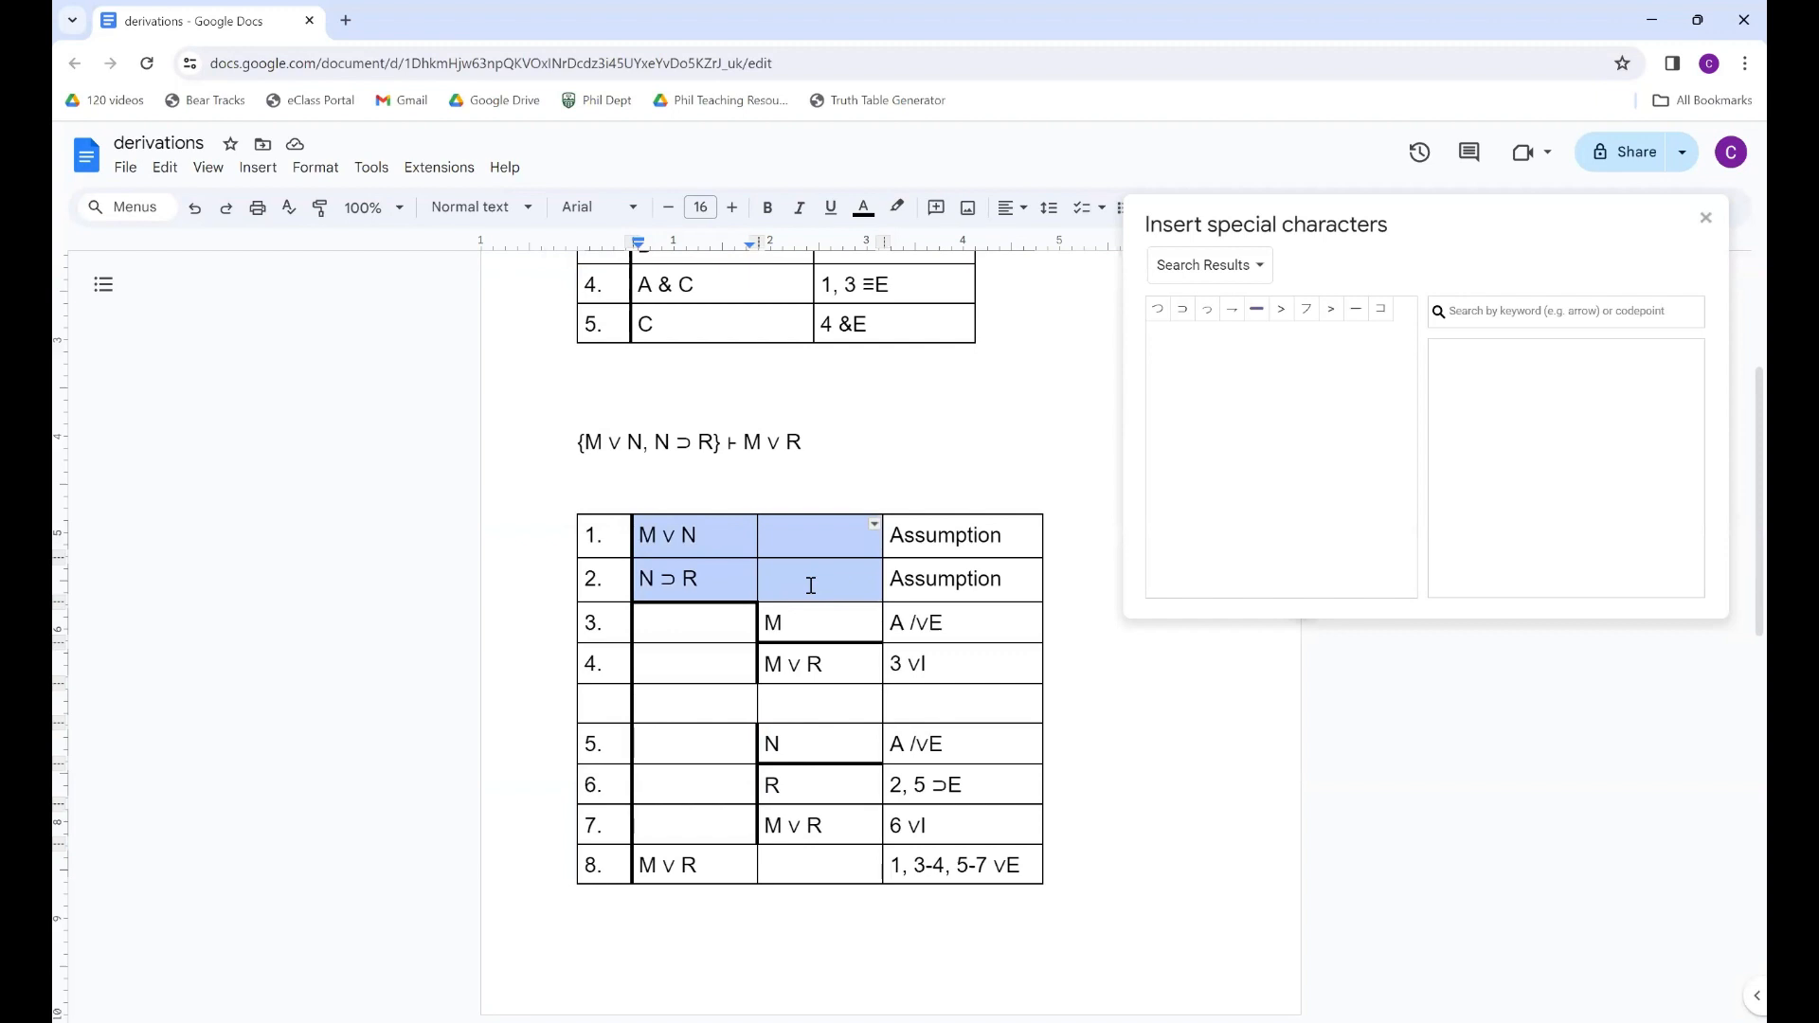
{"action": "left_click", "coordinate": [644, 534]}
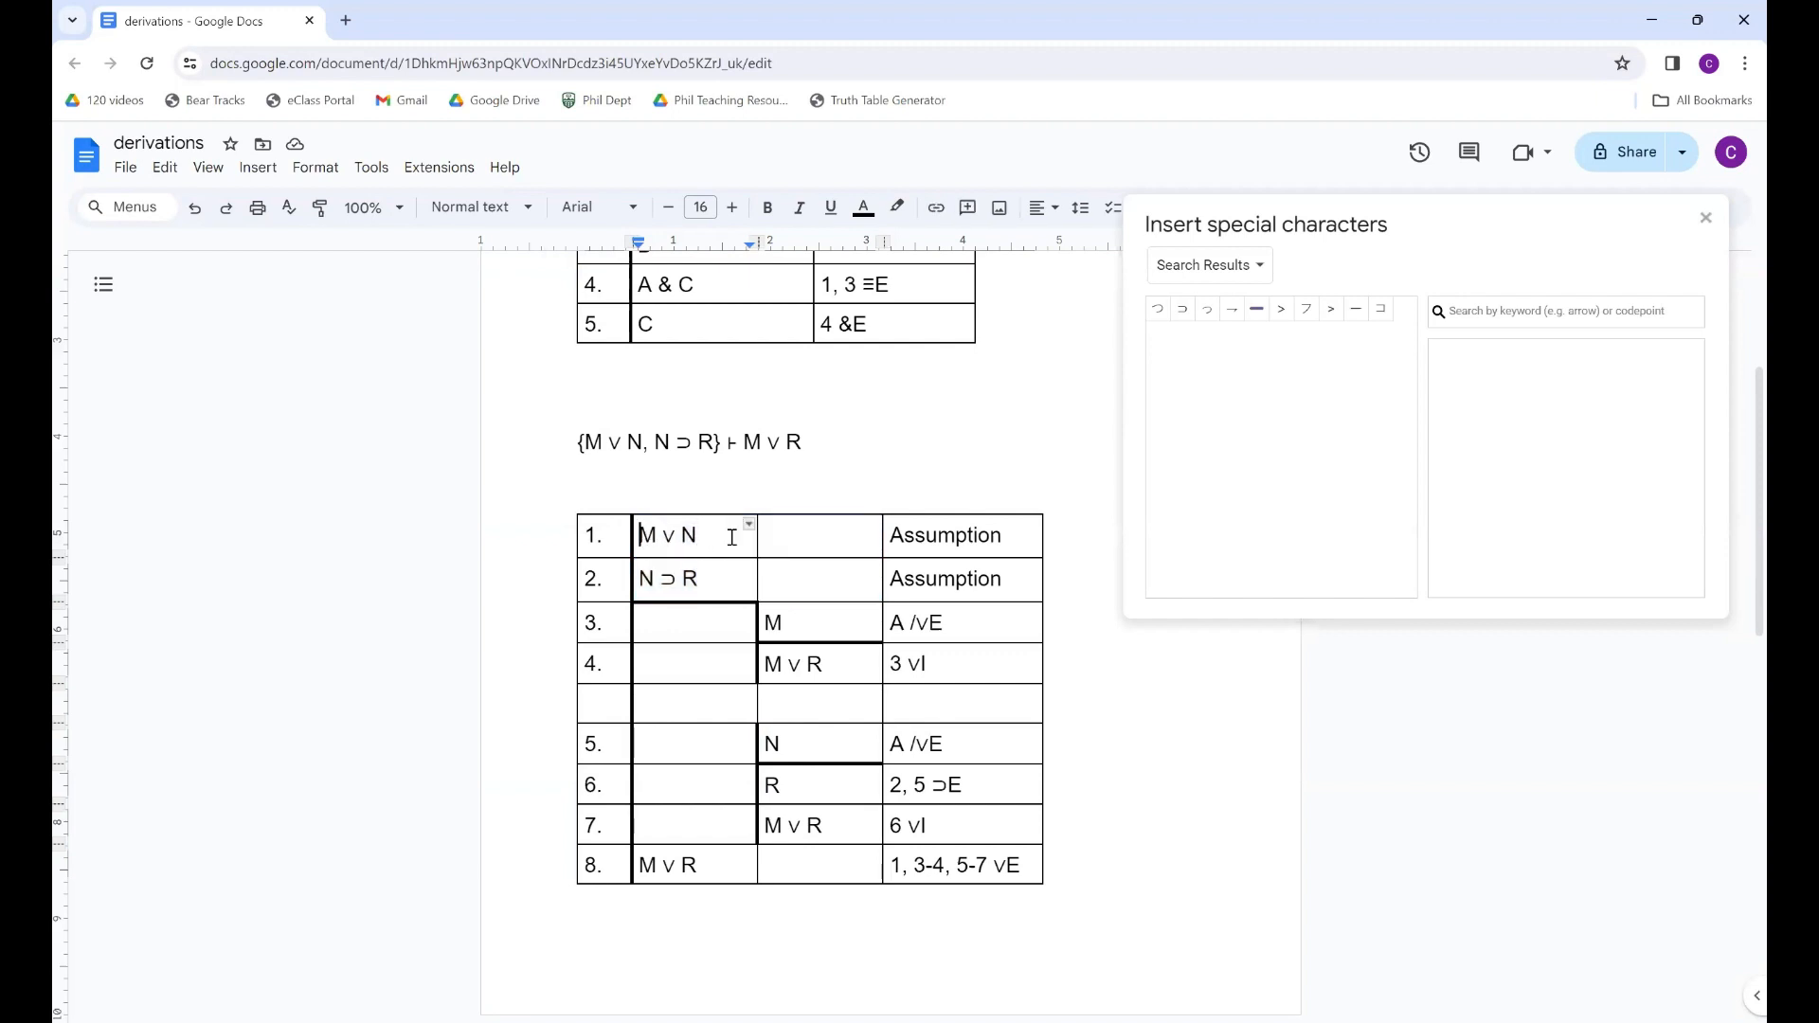
{"action": "left_click_drag", "start_coordinate": [731, 537], "coordinate": [806, 539]}
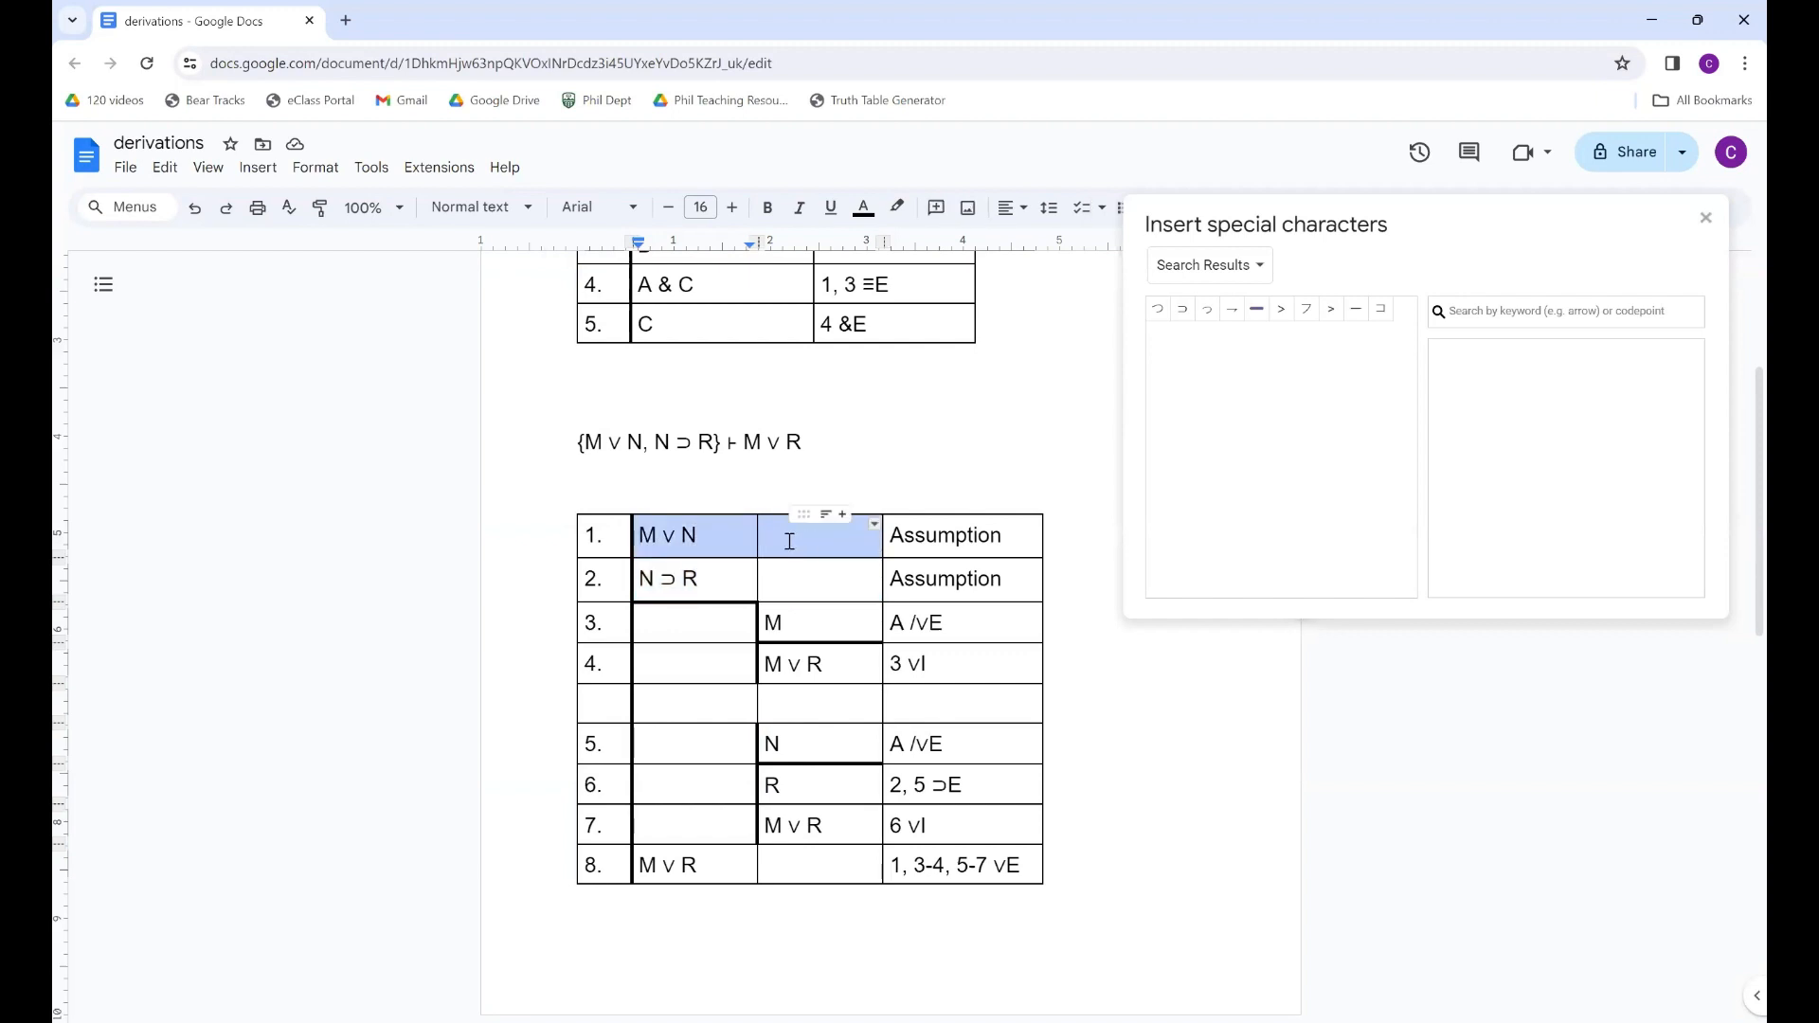
{"action": "right_click", "coordinate": [777, 537]}
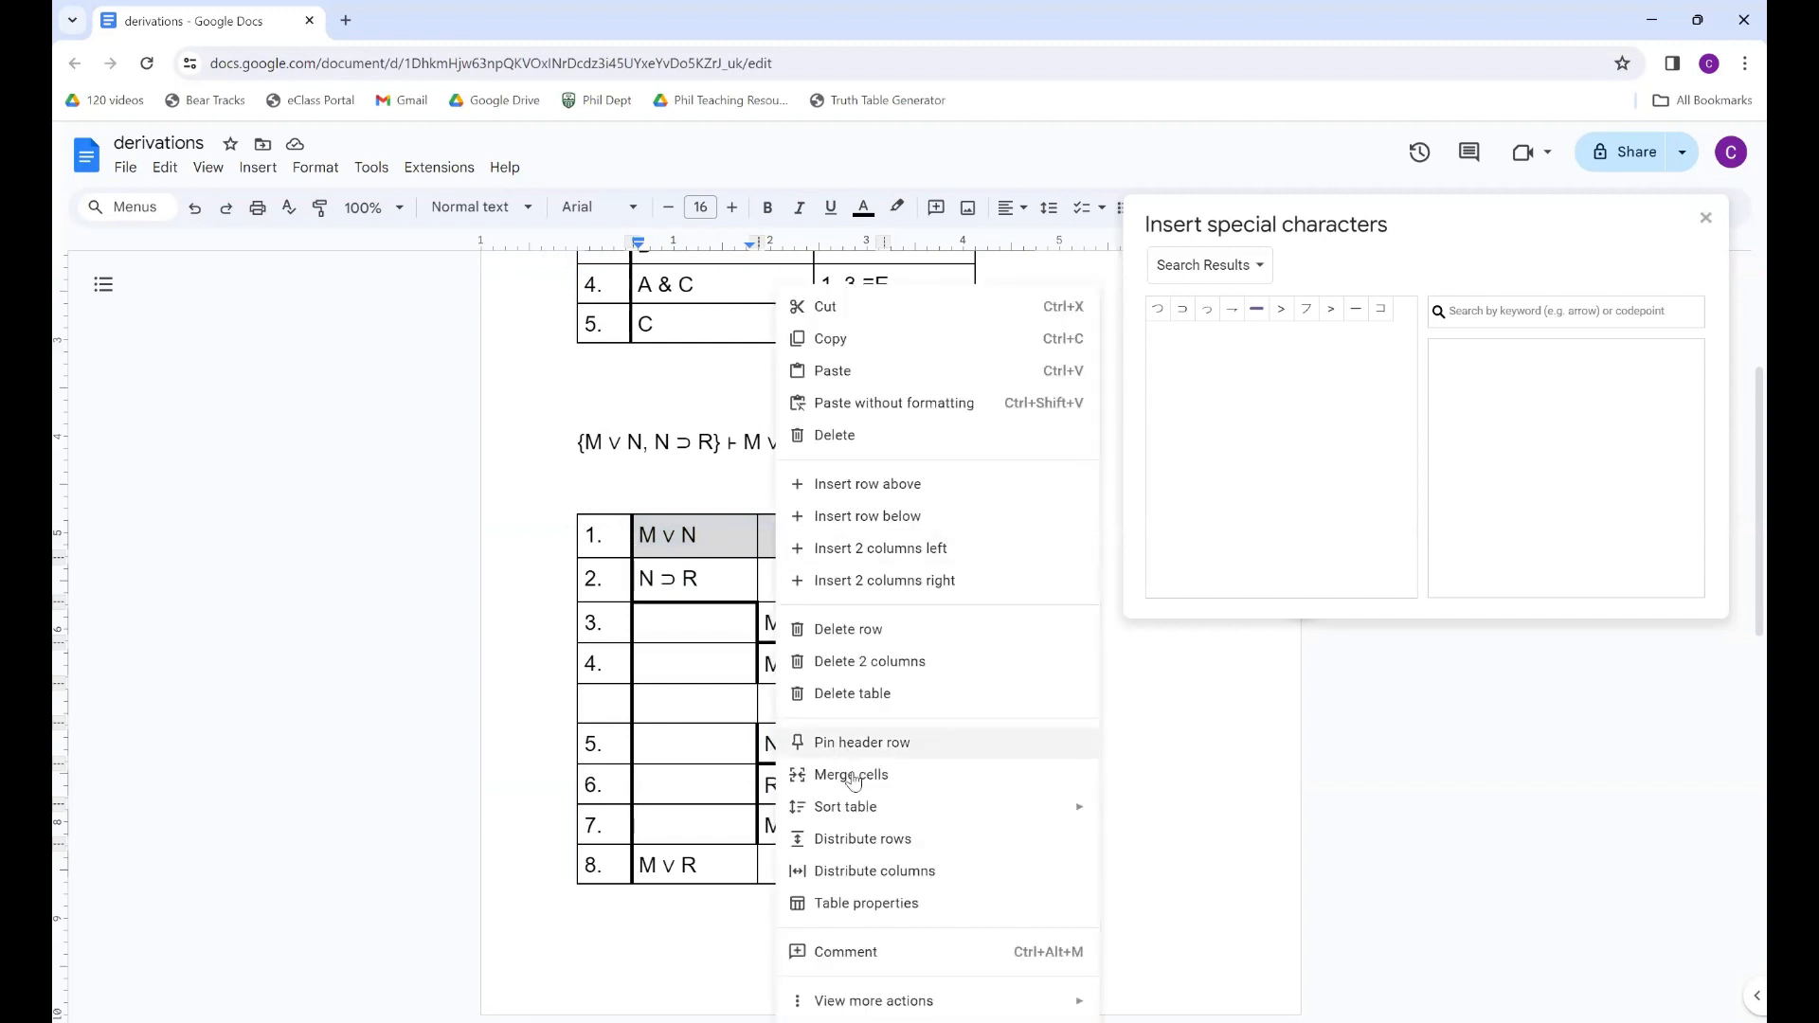
{"action": "left_click", "coordinate": [853, 774]}
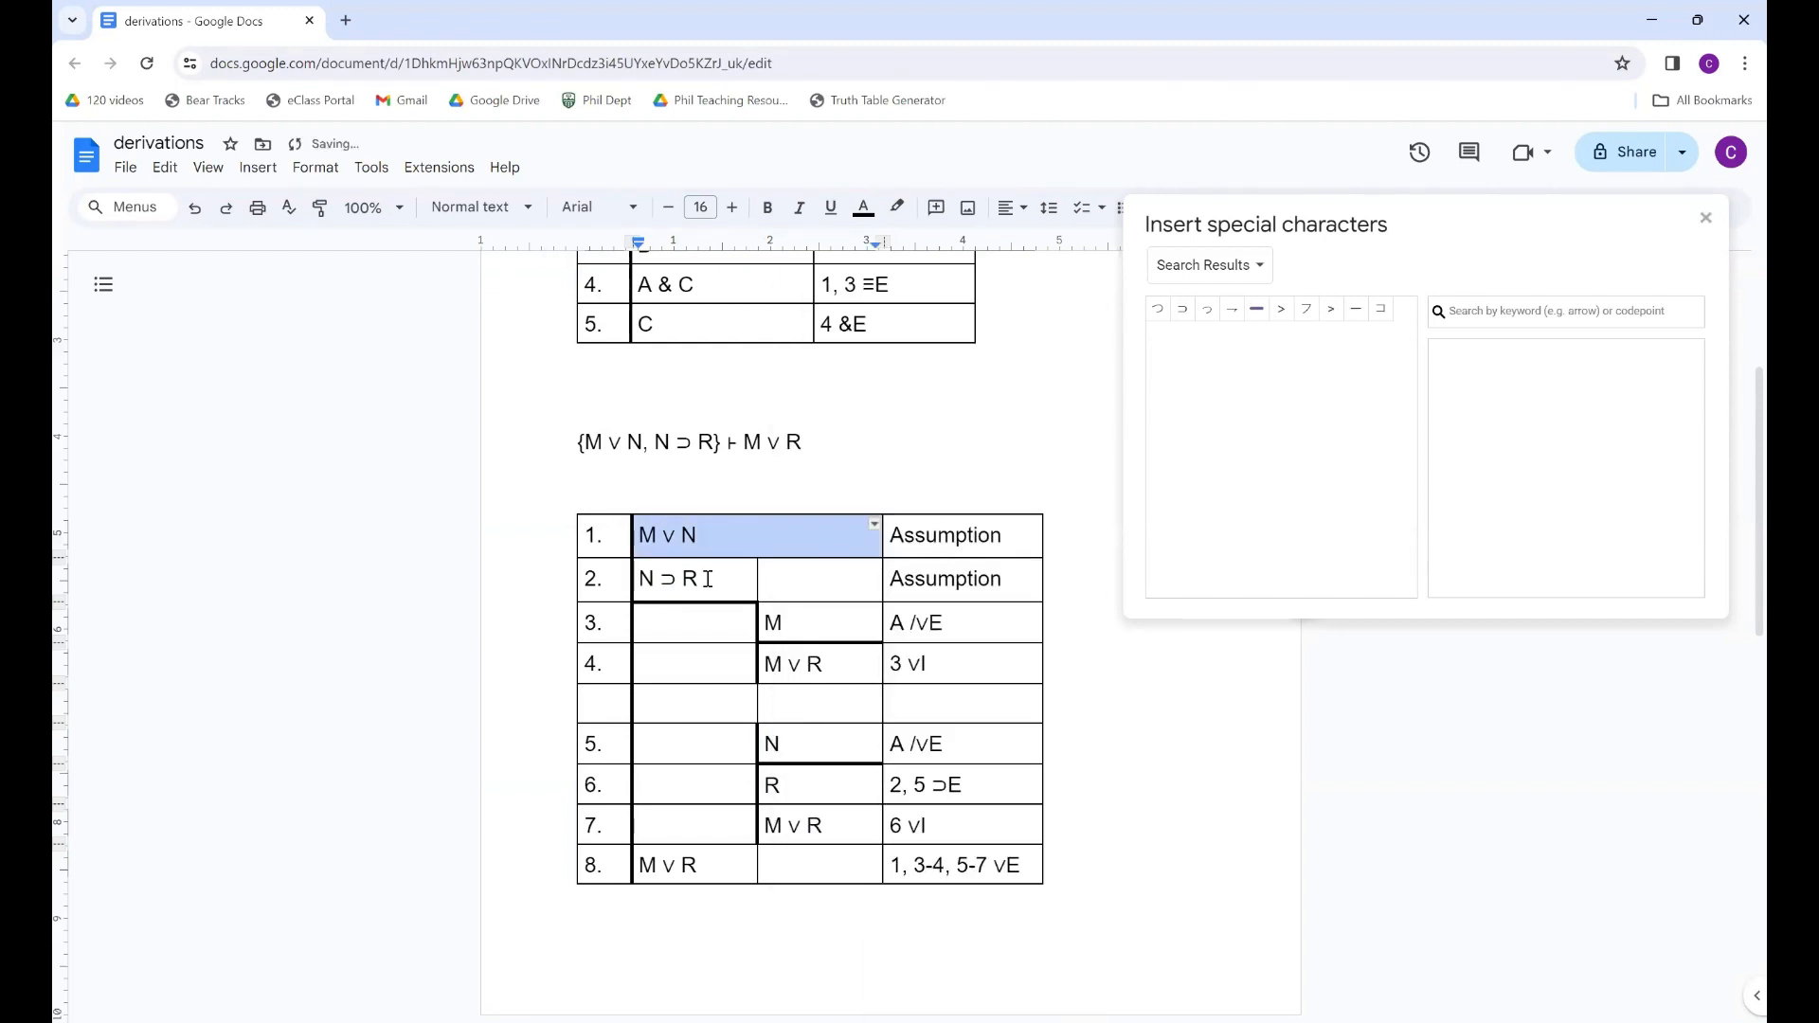
{"action": "left_click_drag", "start_coordinate": [661, 575], "coordinate": [805, 582]}
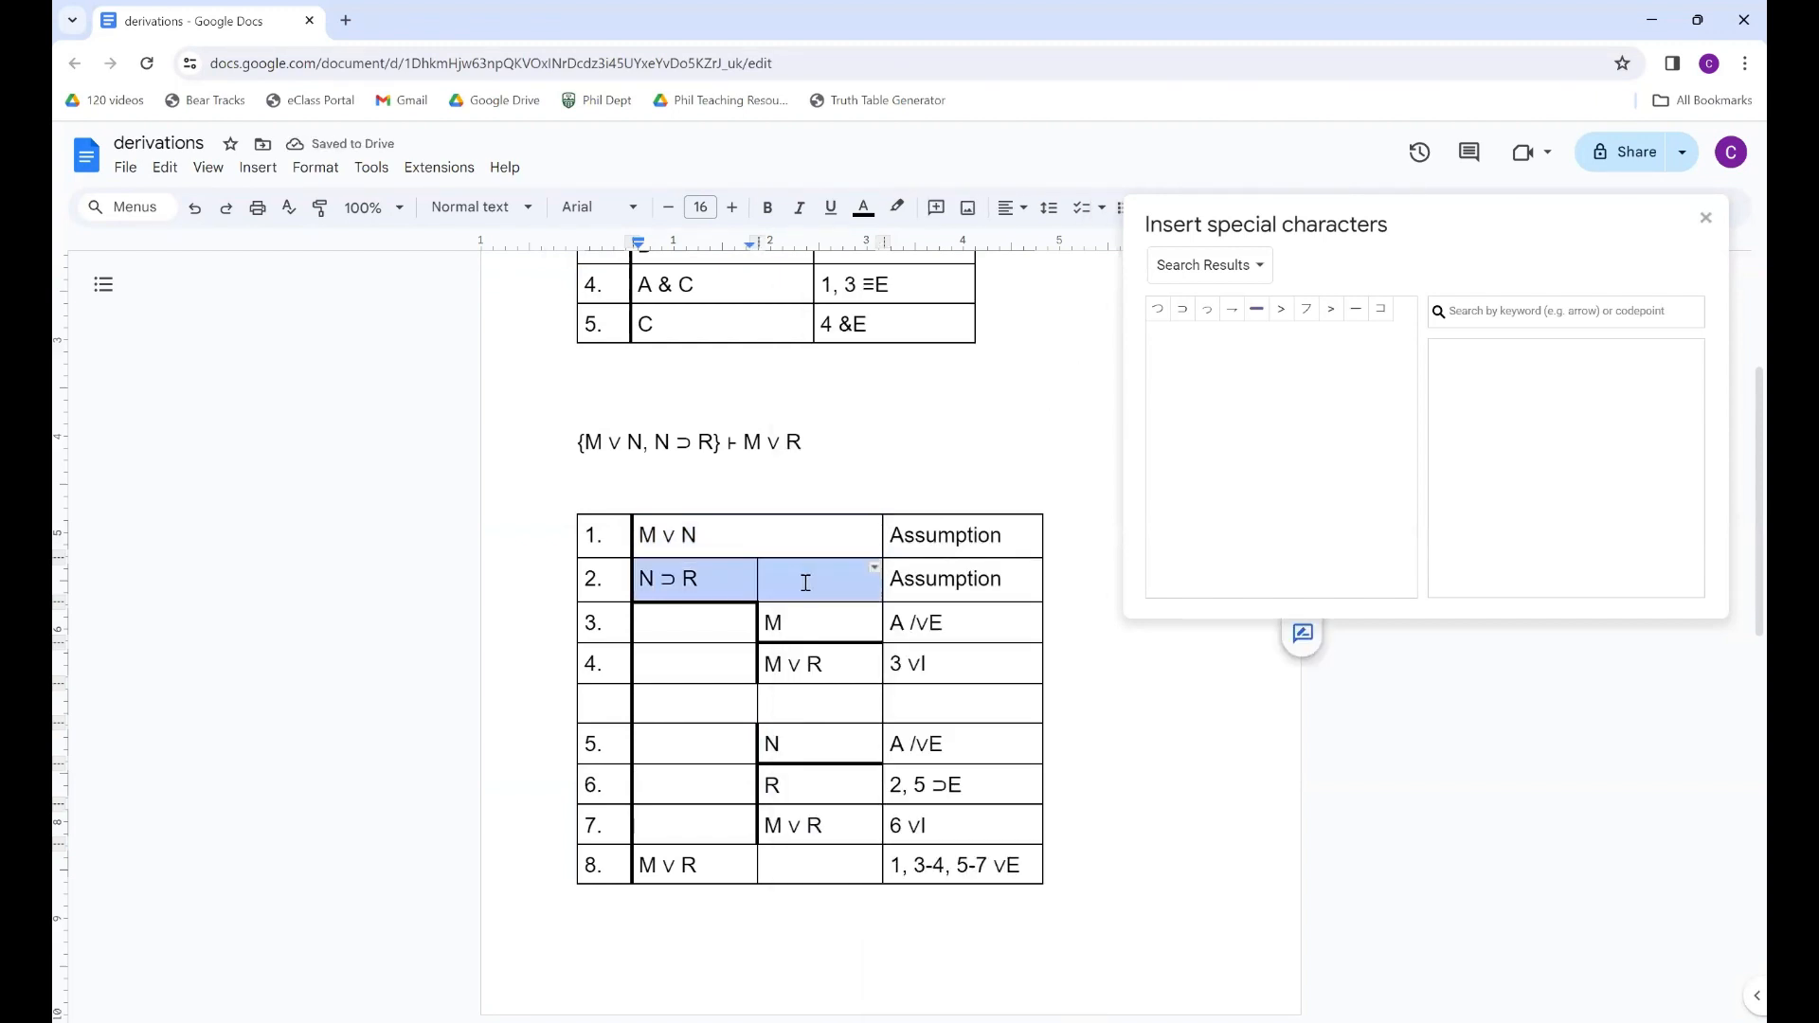
{"action": "right_click", "coordinate": [795, 581]}
{"action": "left_click", "coordinate": [857, 772]}
- Merge the two formula cells in line 8 and the two in the blank row between the subderivations
{"action": "left_click_drag", "start_coordinate": [652, 861], "coordinate": [805, 866]}
{"action": "right_click", "coordinate": [803, 864]}
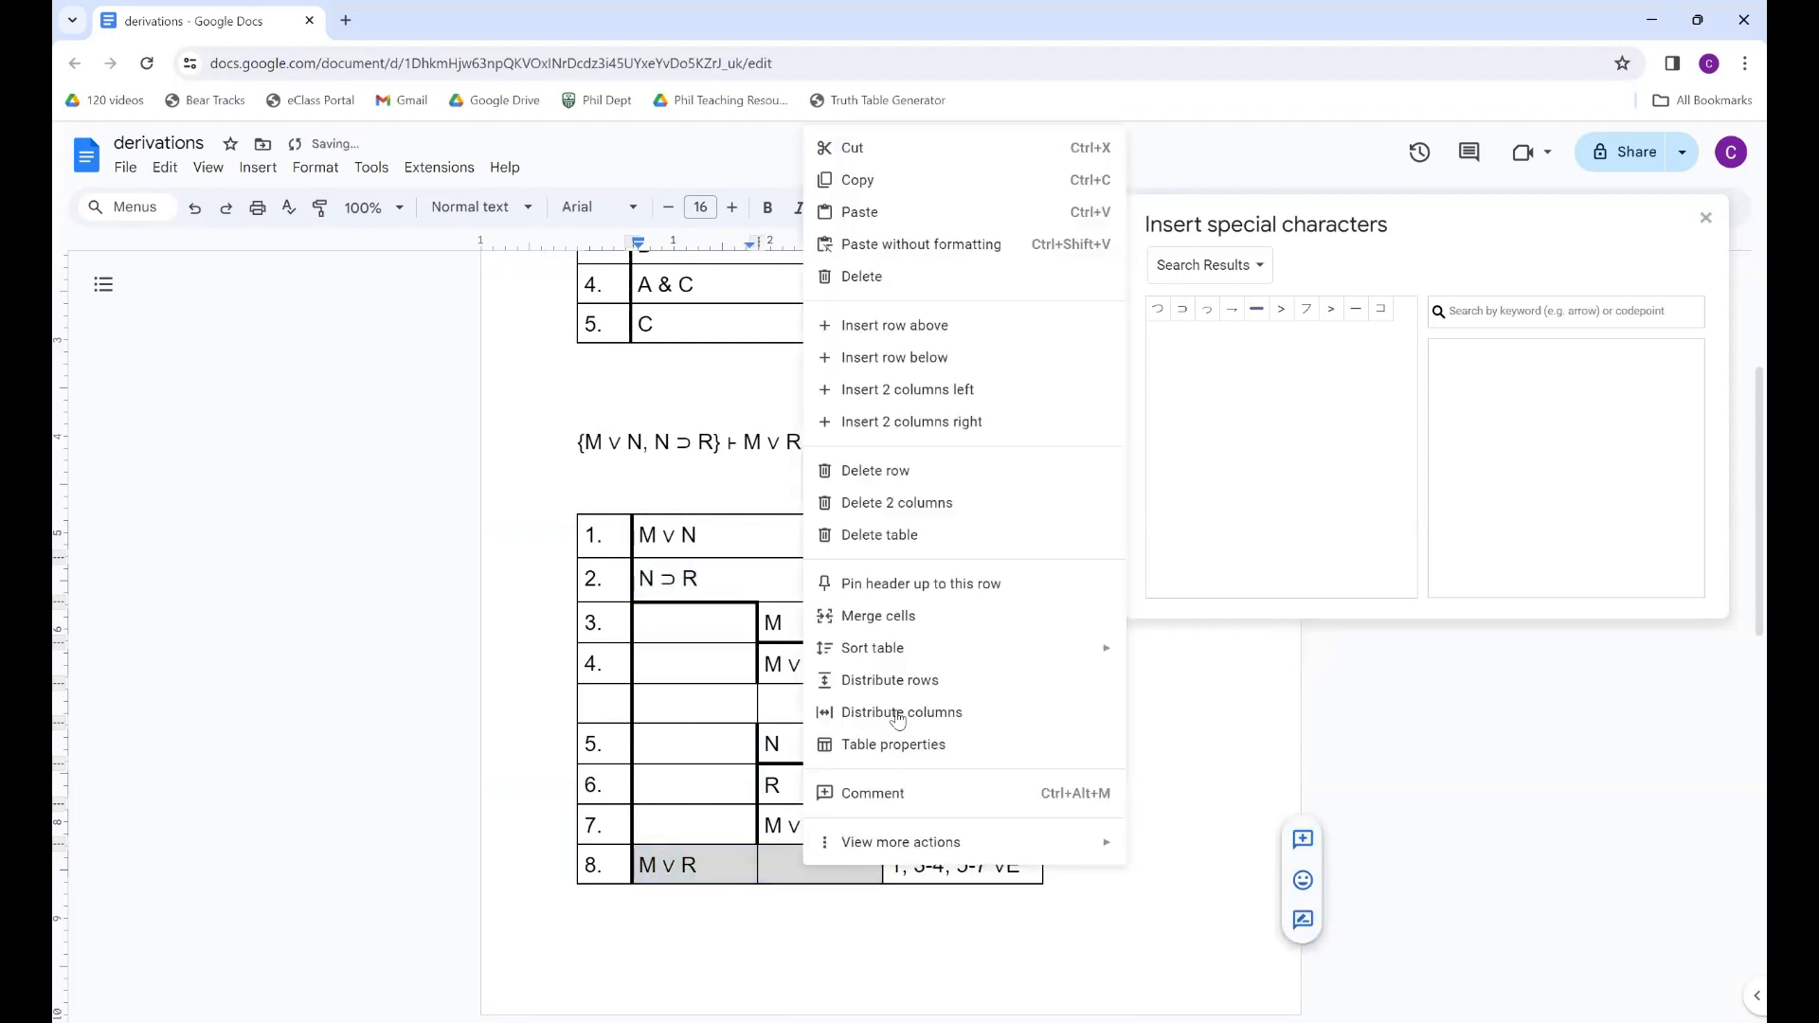
{"action": "left_click", "coordinate": [895, 615]}
{"action": "left_click_drag", "start_coordinate": [666, 706], "coordinate": [771, 701]}
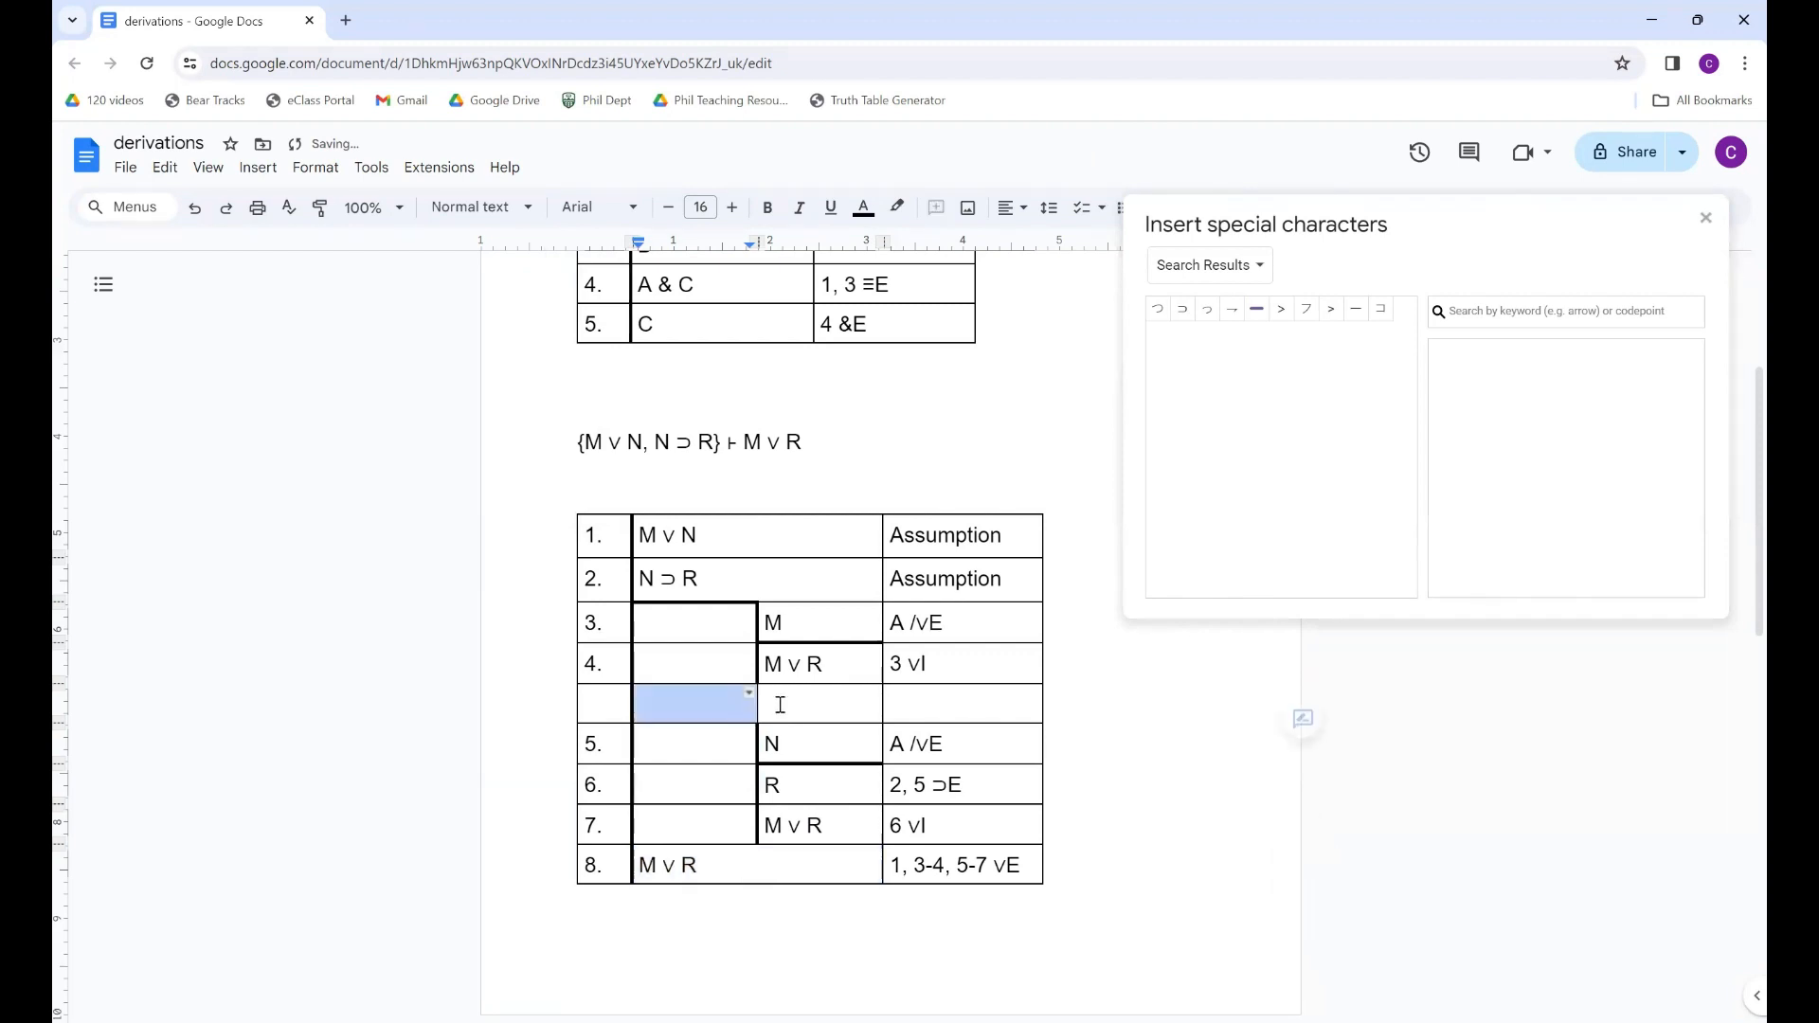
{"action": "right_click", "coordinate": [730, 699]}
{"action": "left_click", "coordinate": [796, 825]}
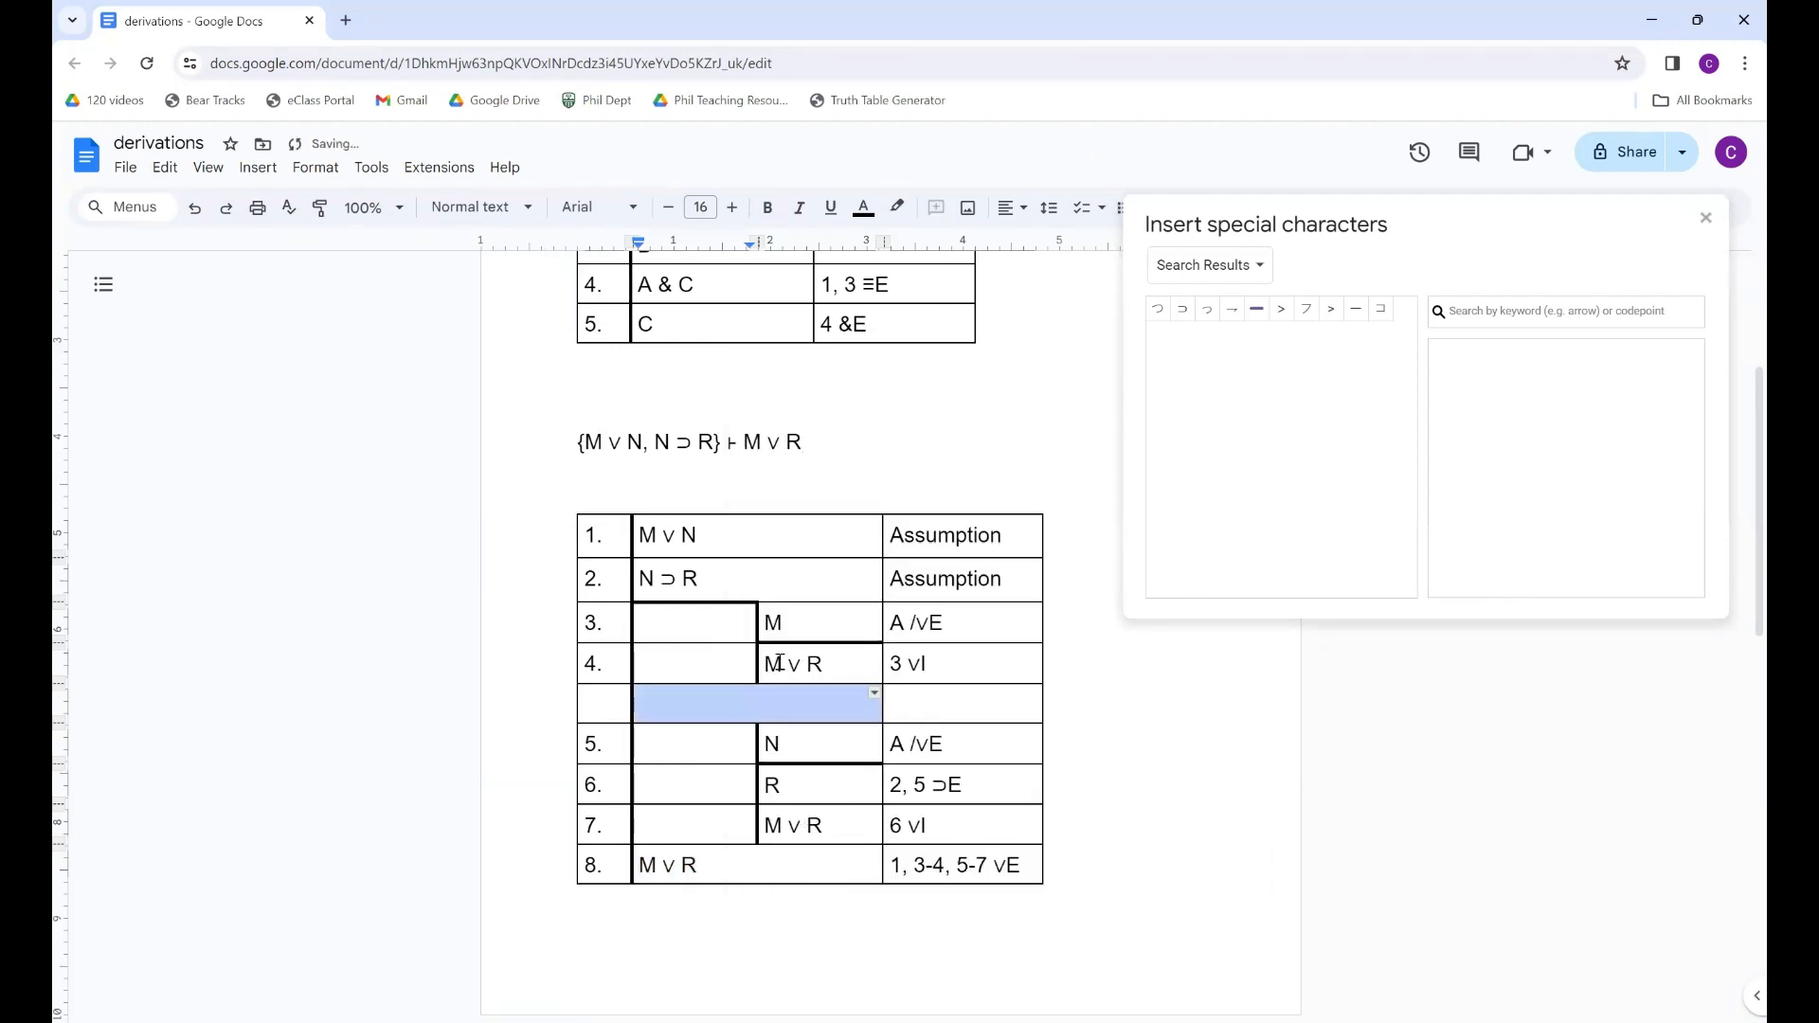
- Narrow the empty indent column and the subderivation formula column so they fit closely around their contents
{"action": "left_click", "coordinate": [749, 618]}
{"action": "left_click_drag", "start_coordinate": [757, 616], "coordinate": [692, 619]}
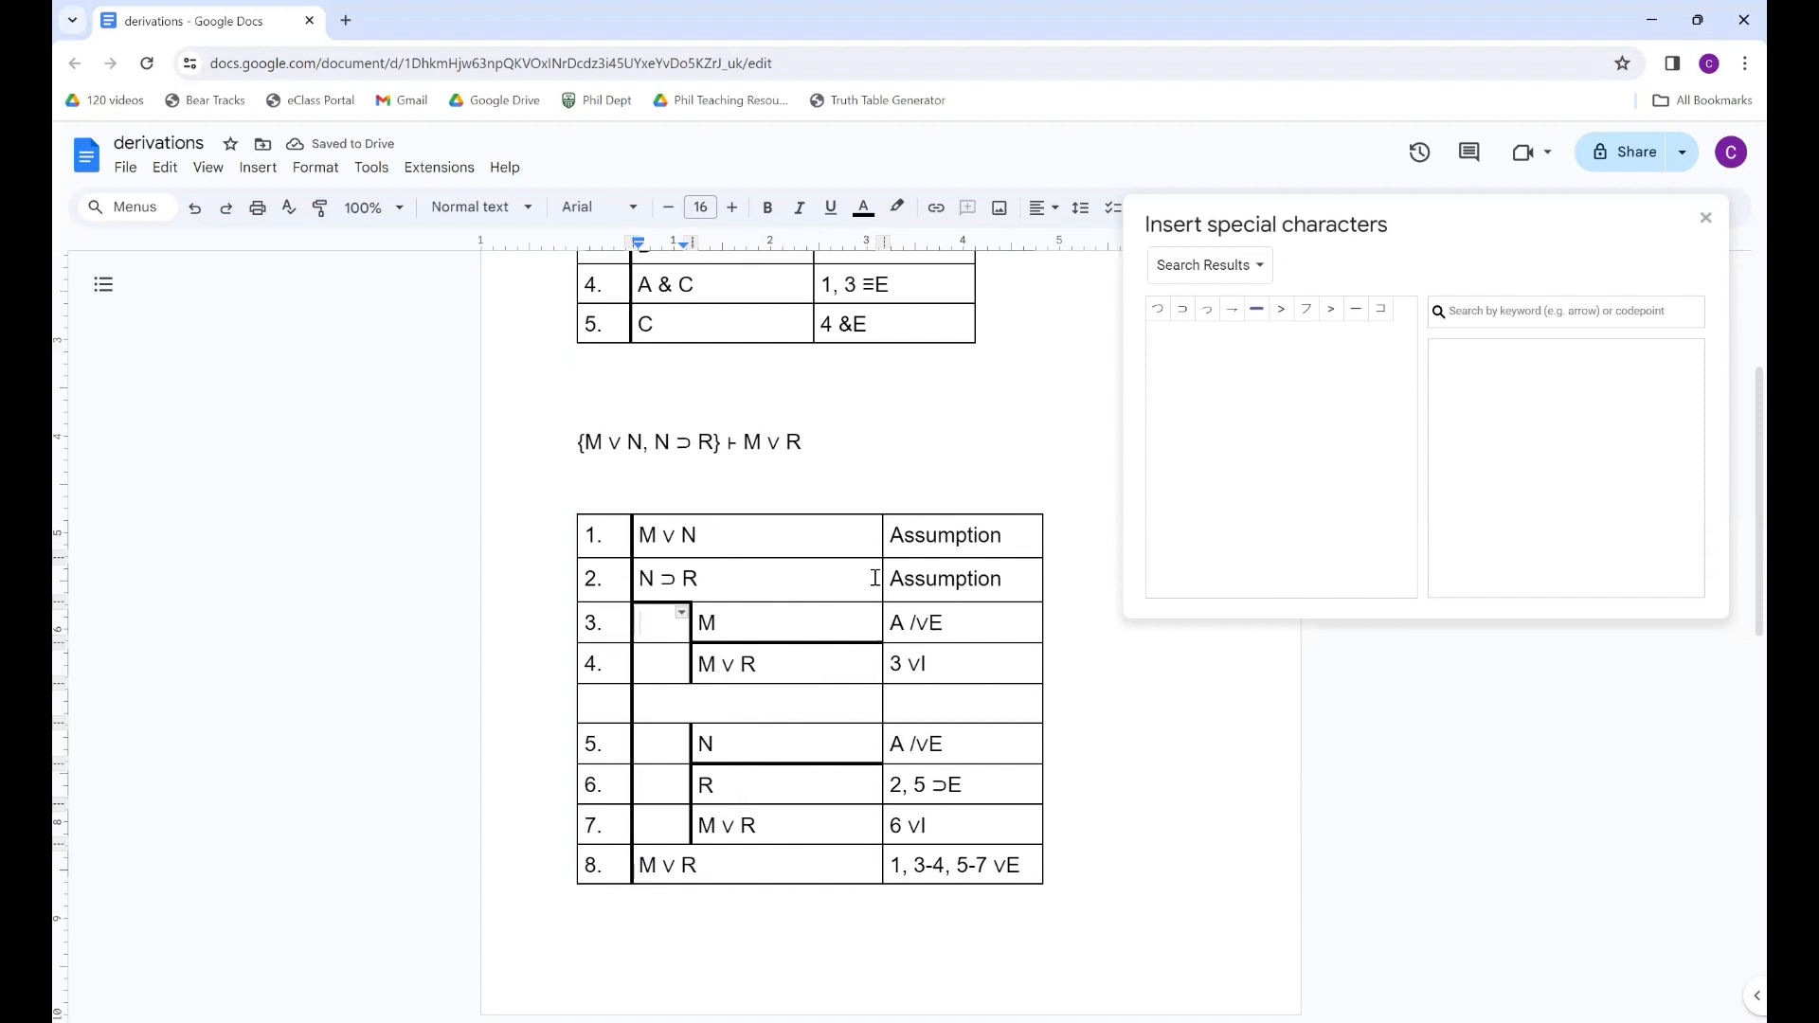
{"action": "left_click_drag", "start_coordinate": [880, 536], "coordinate": [769, 542]}
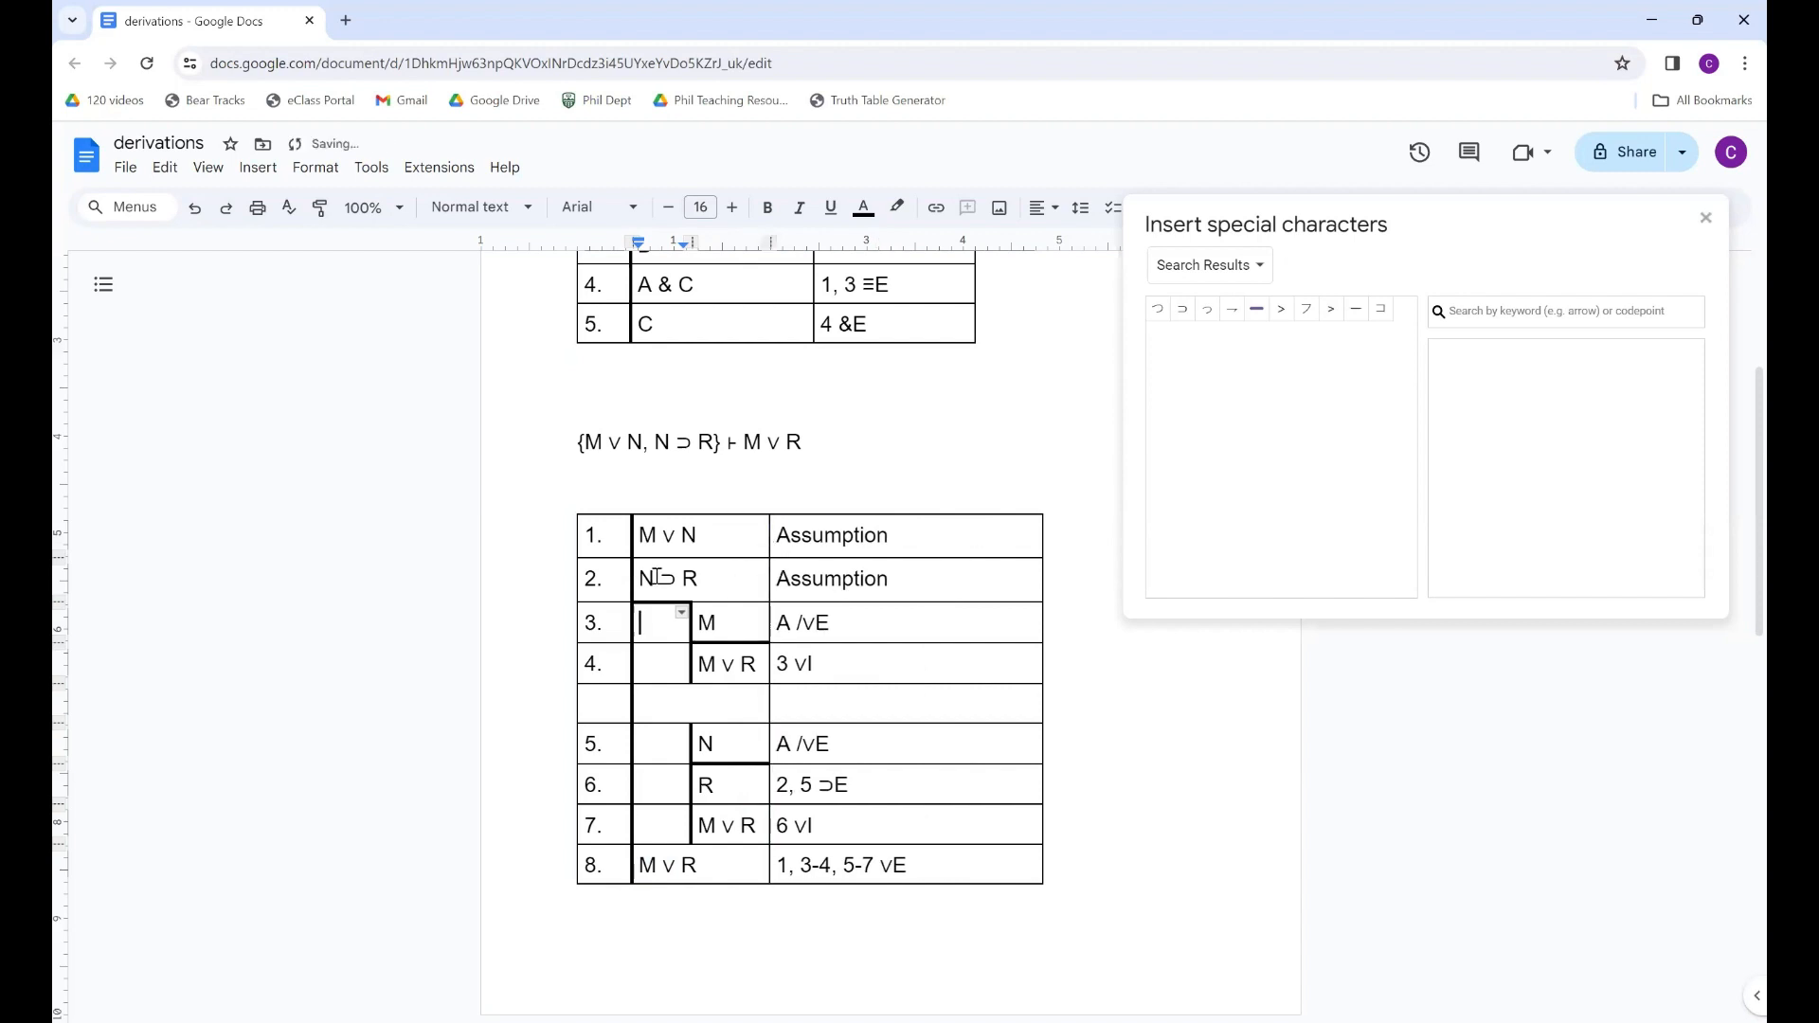
- Thicken the entire bottom border beneath the assumption N ⊃ R in line 2 to 2.25 pt
{"action": "left_click_drag", "start_coordinate": [638, 578], "coordinate": [730, 578]}
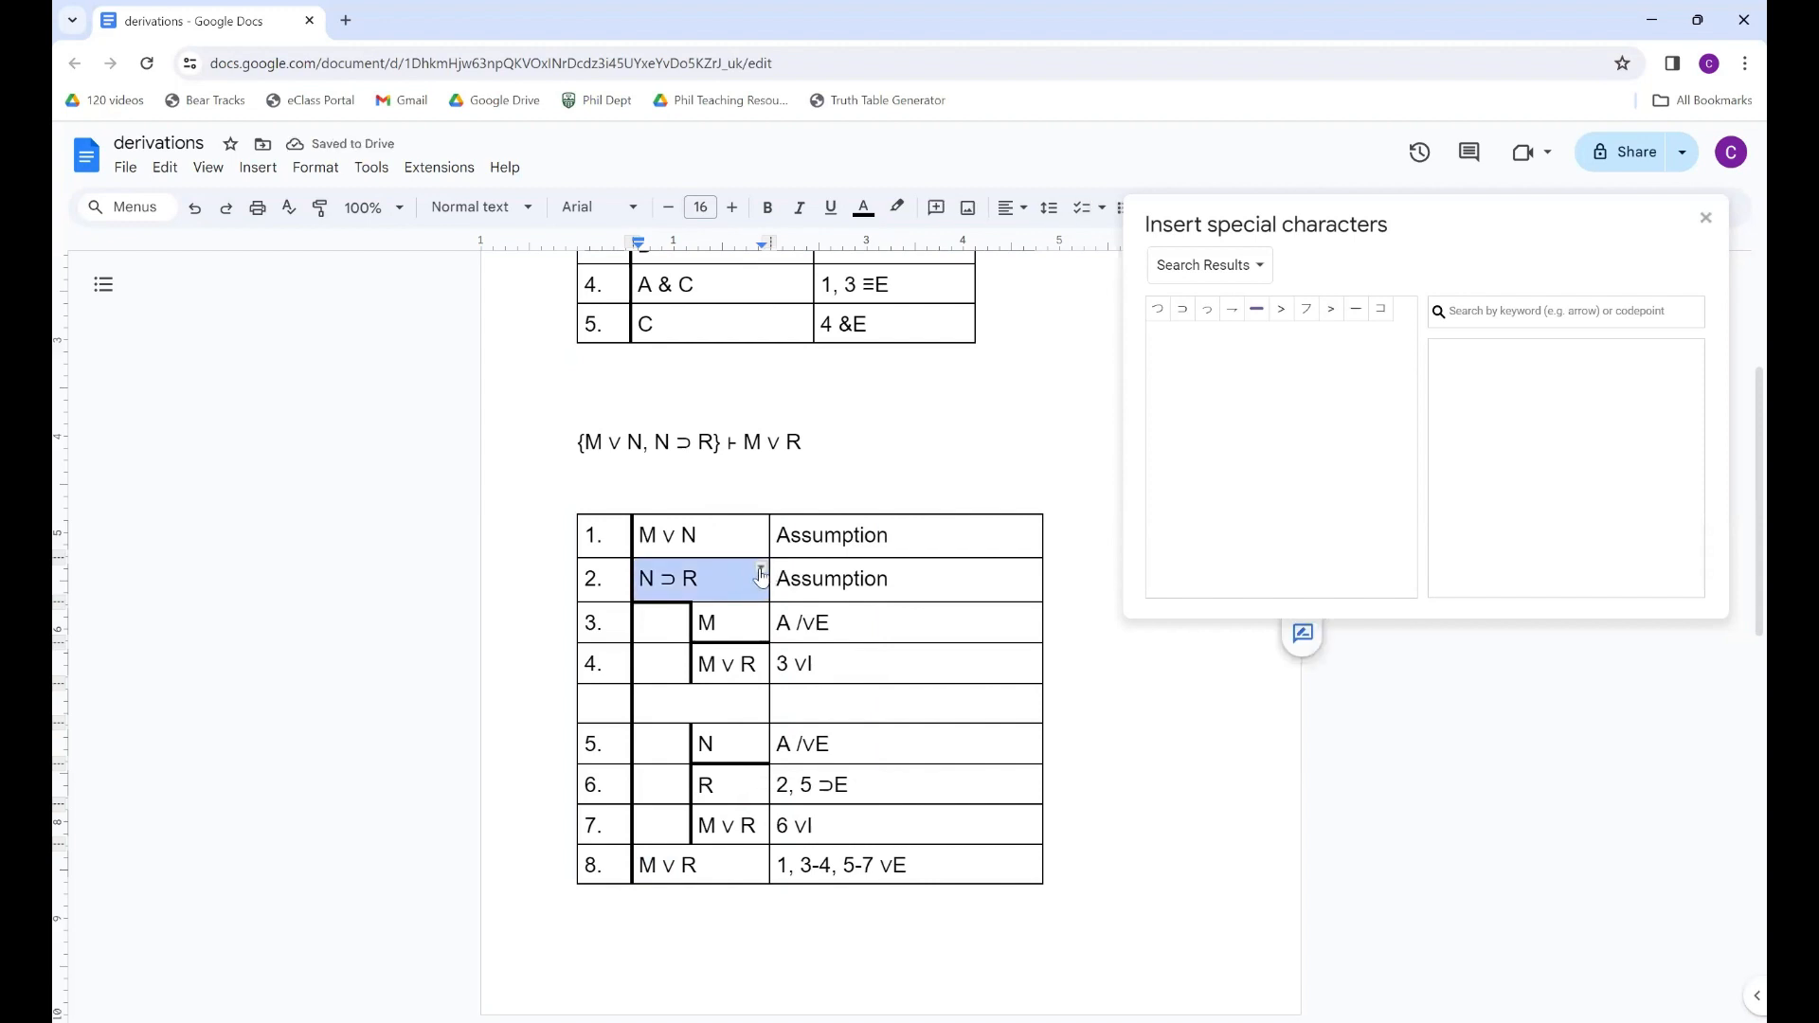
{"action": "left_click", "coordinate": [760, 571]}
{"action": "left_click", "coordinate": [758, 516]}
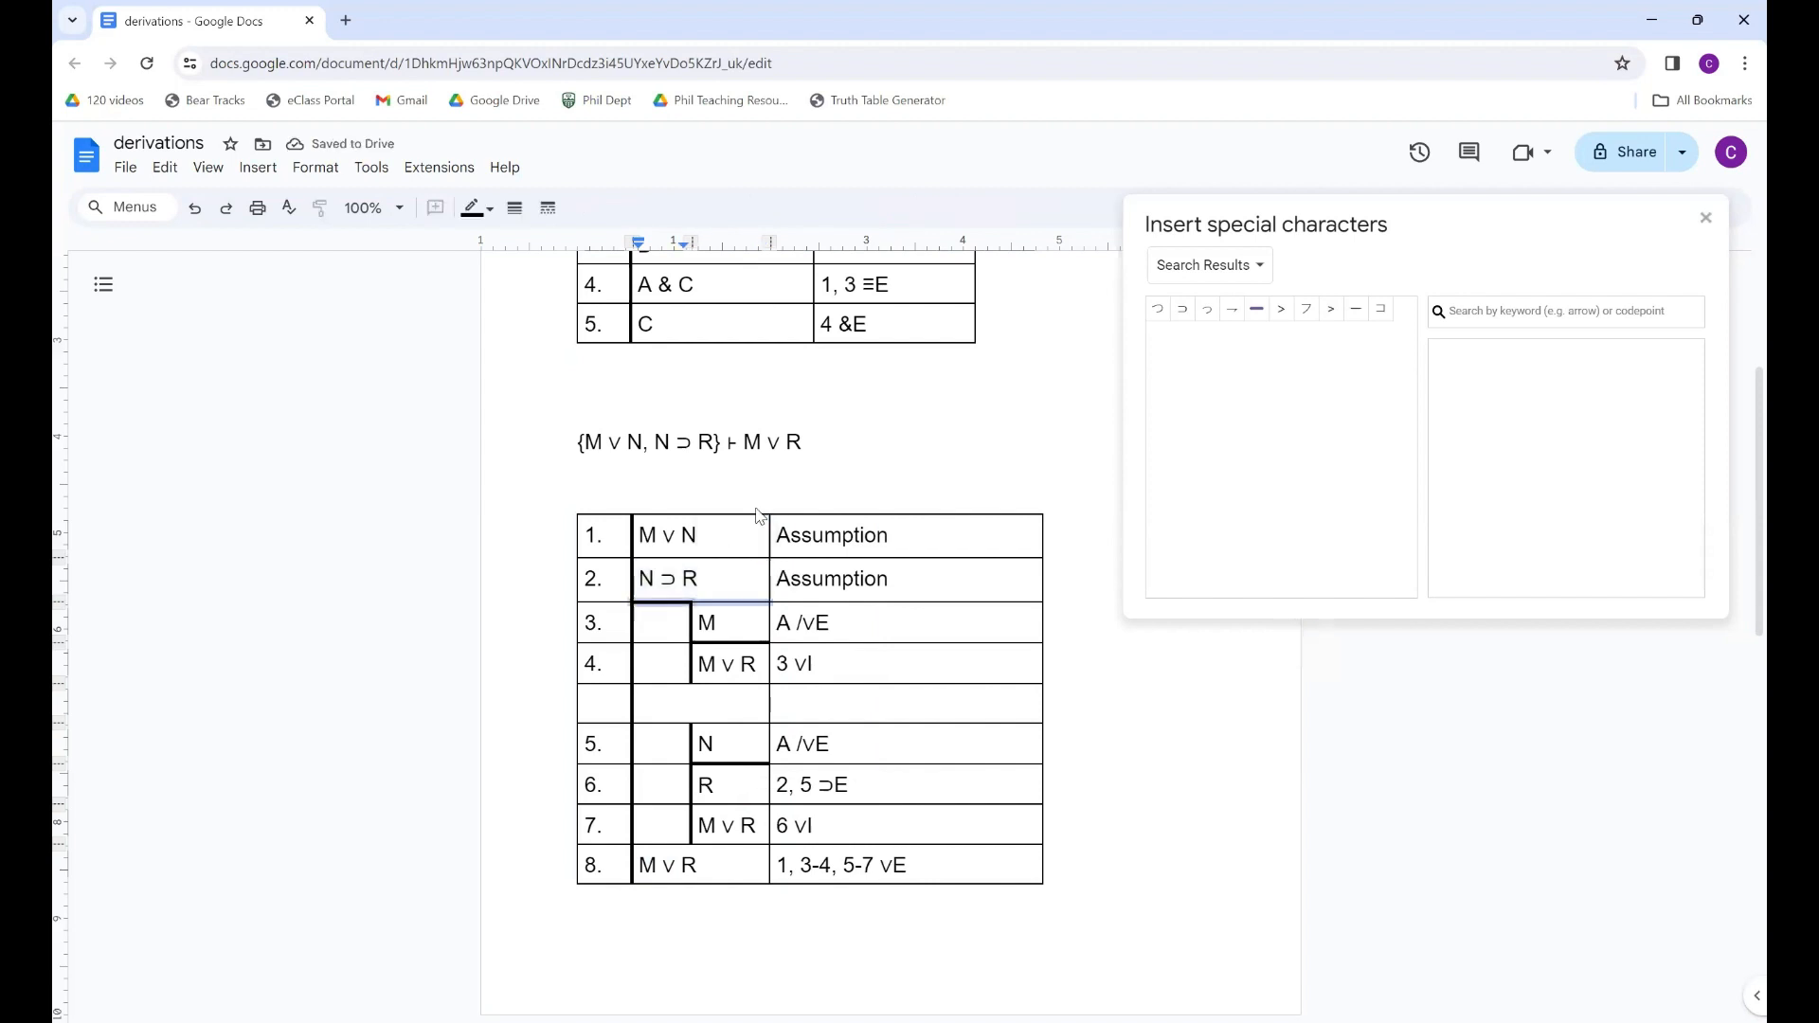
{"action": "left_click", "coordinate": [492, 214]}
{"action": "left_click", "coordinate": [515, 207]}
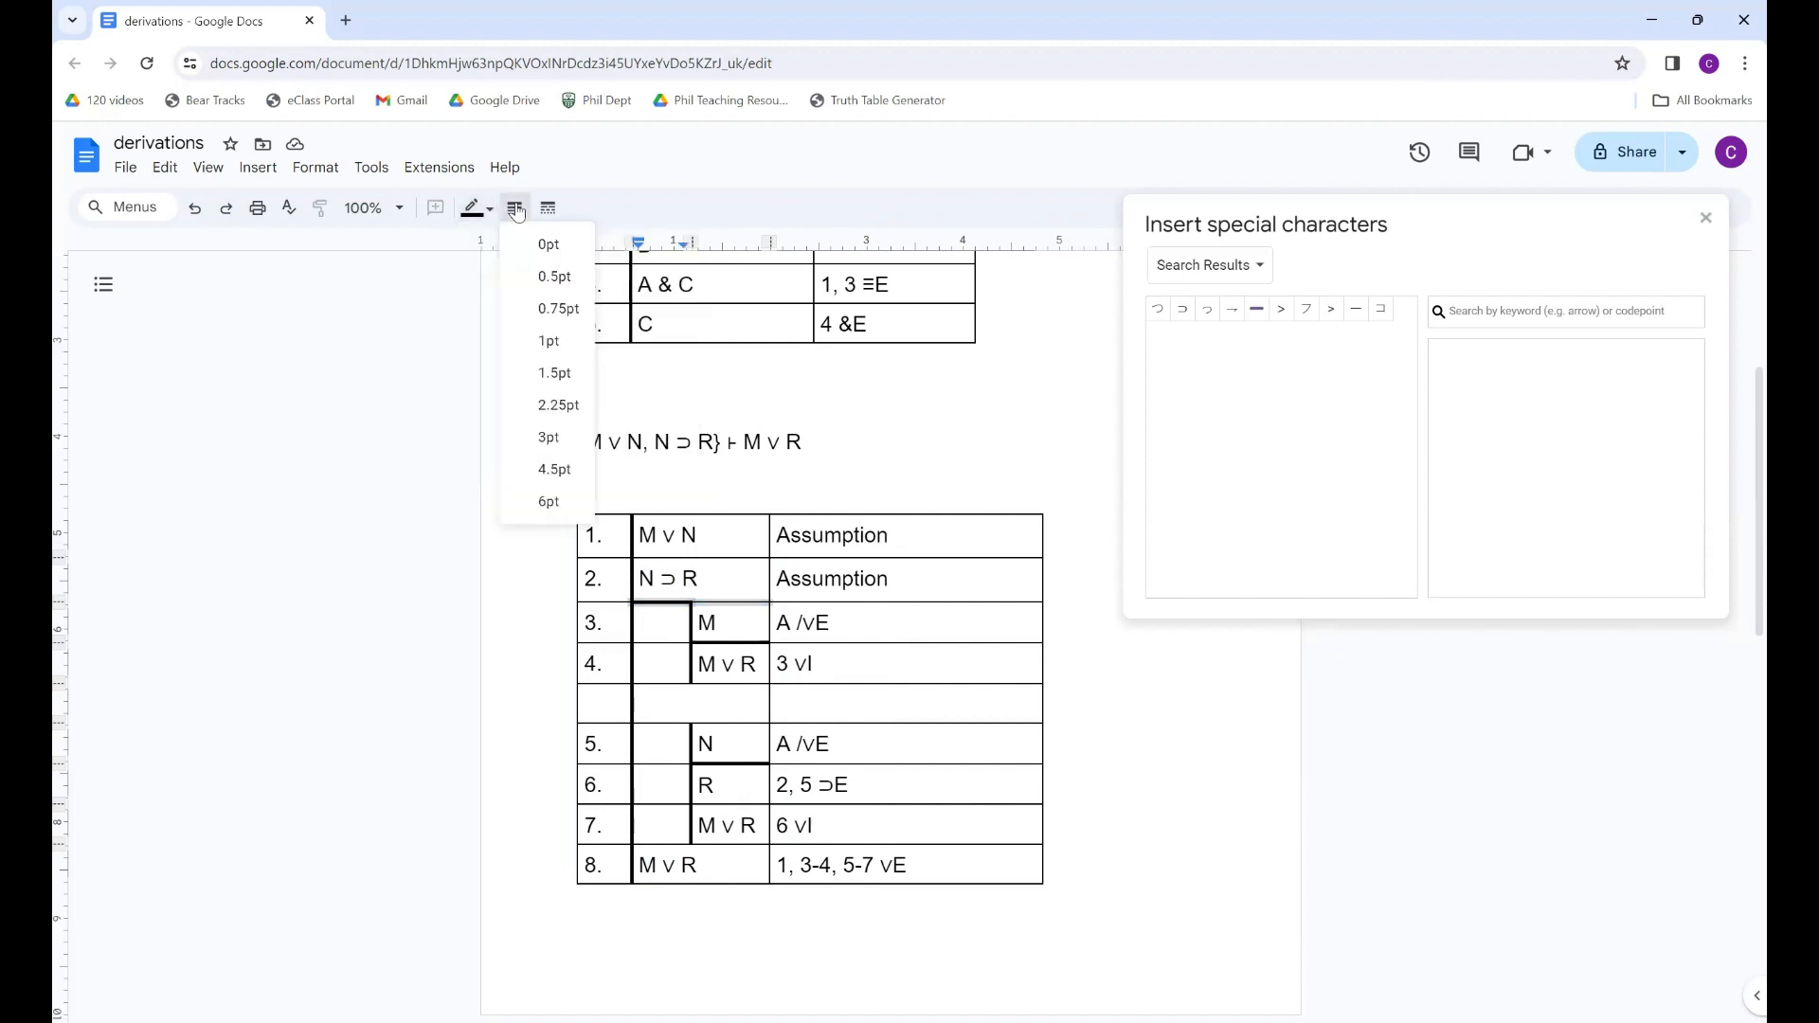
{"action": "left_click", "coordinate": [550, 404]}
{"action": "left_click", "coordinate": [707, 578]}
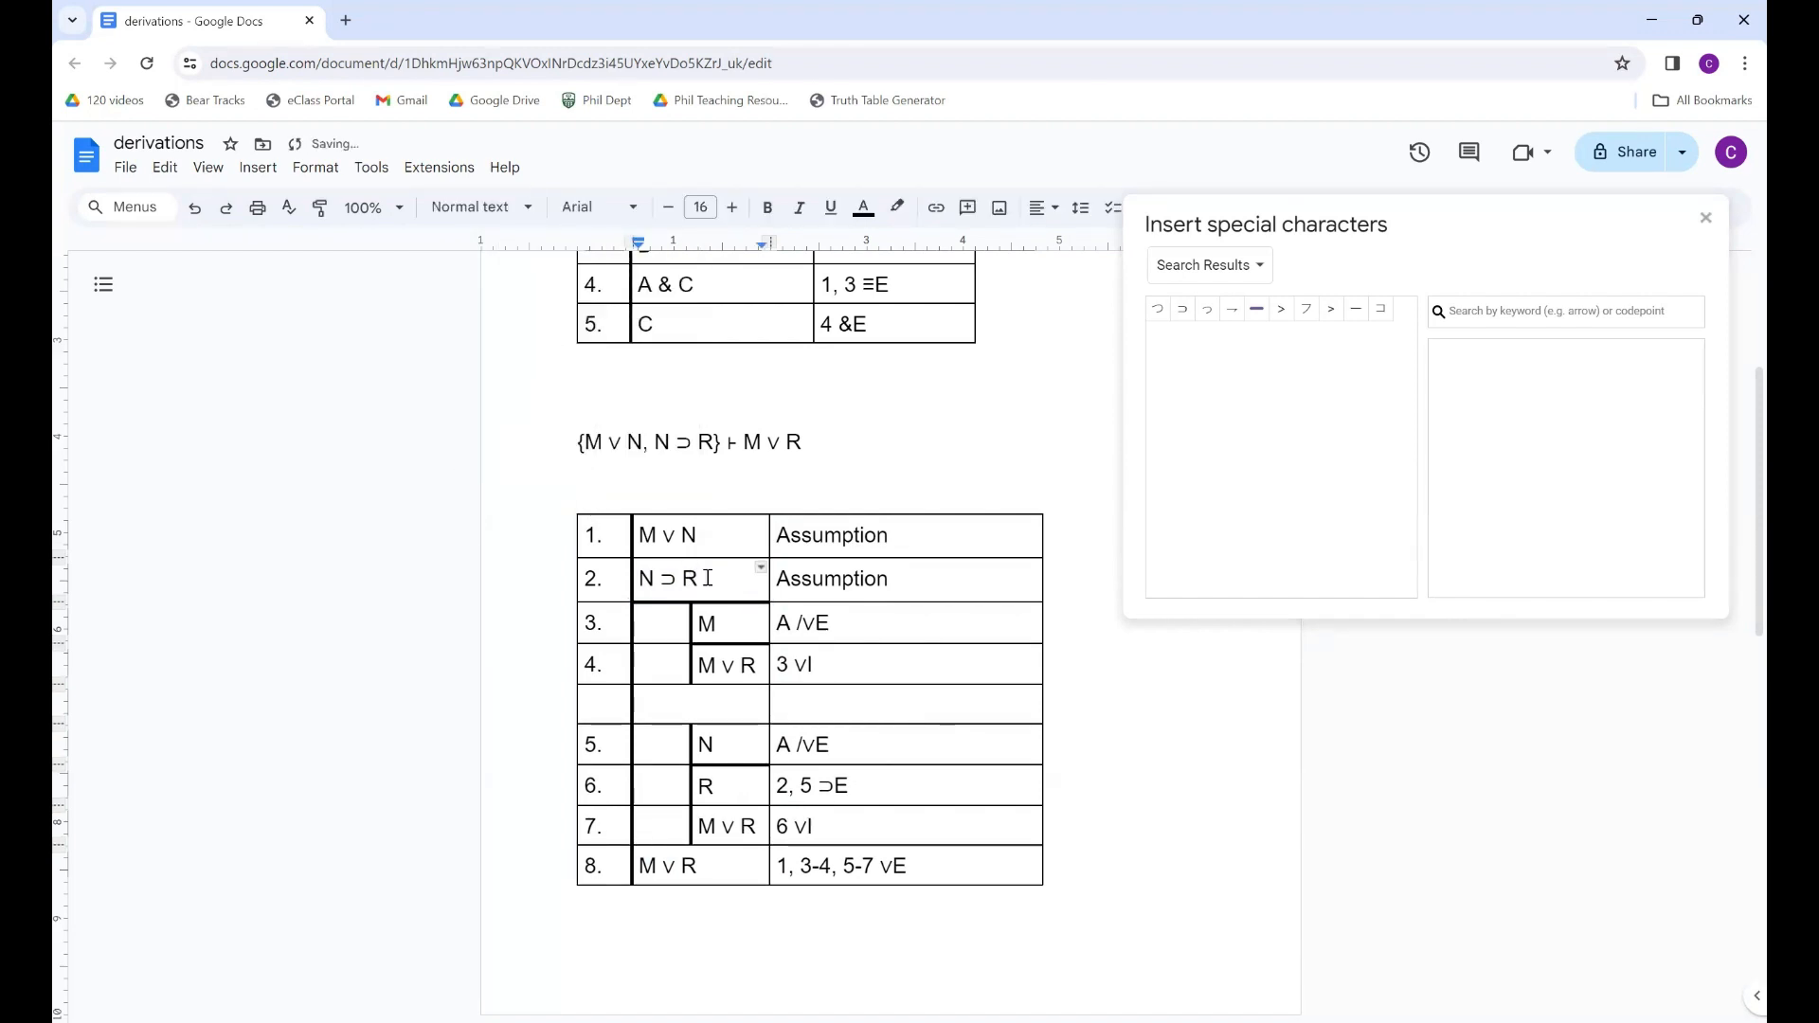